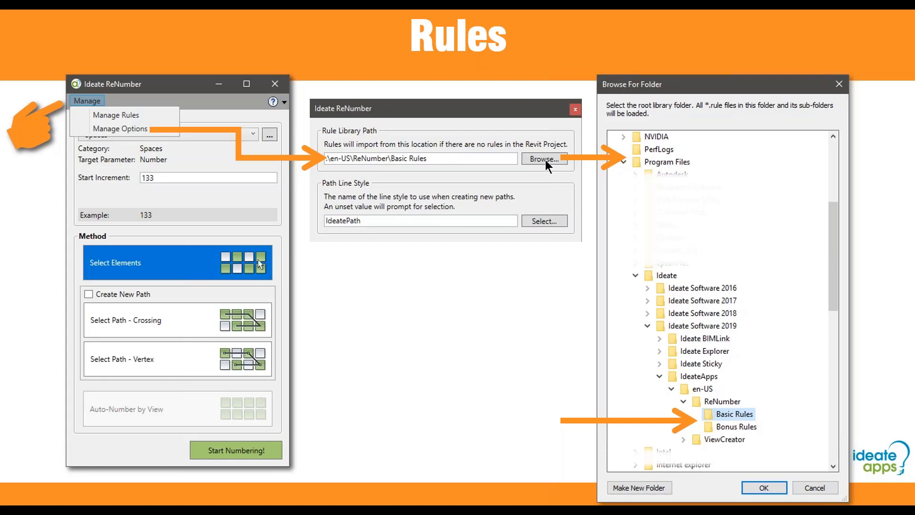
# Step: Advance to the Demo – Interface Overview slide and bring up the window switcher
pyautogui.click(343, 223)
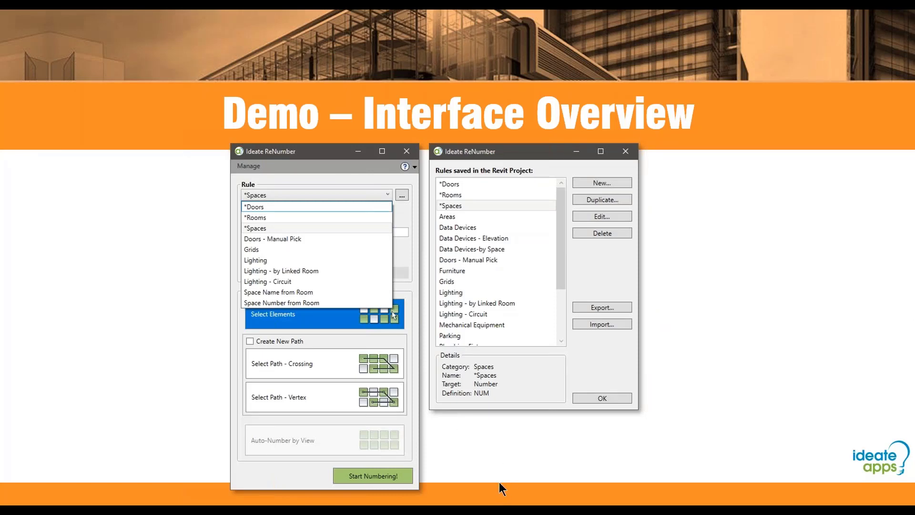
pyautogui.hotkey('alt', 'Tab')
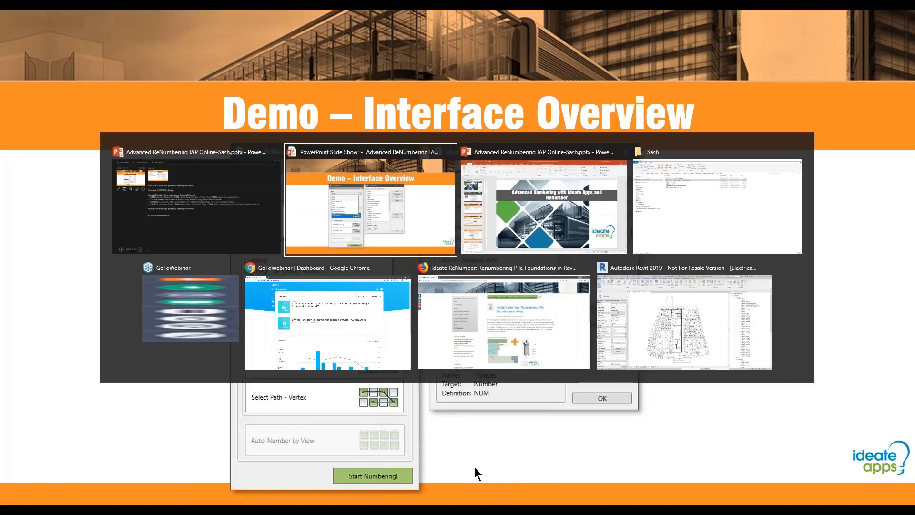
# Step: Switch to Revit's 1 - Lighting - ReNumber Spaces-Auto ceiling plan, recentre it, and show the Ideate Software tab
pyautogui.click(637, 339)
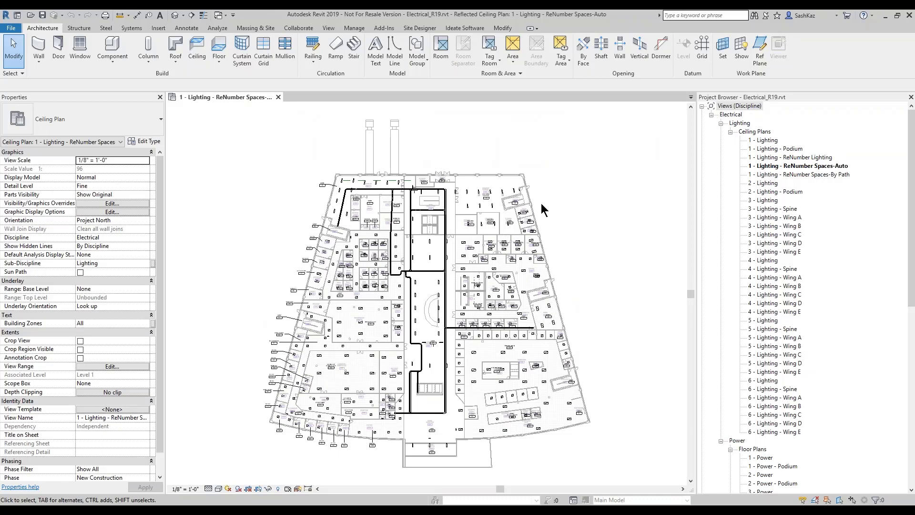
pyautogui.moveTo(574, 233); pyautogui.dragTo(557, 192, button='middle')
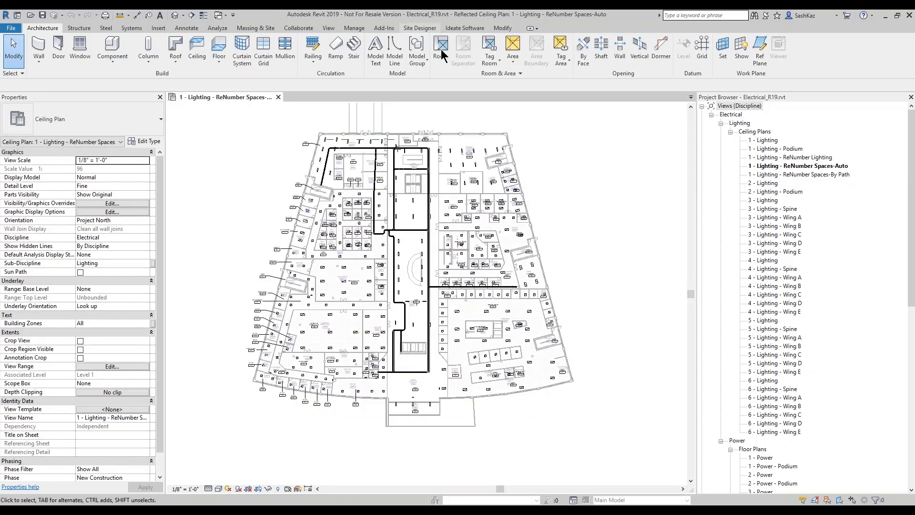
pyautogui.click(465, 28)
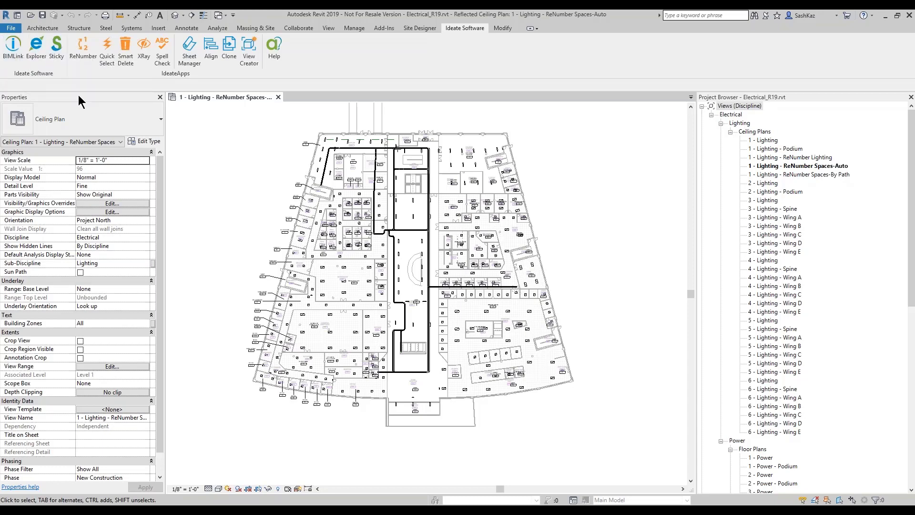
pyautogui.press('ctrl')
pyautogui.press('ctrl')
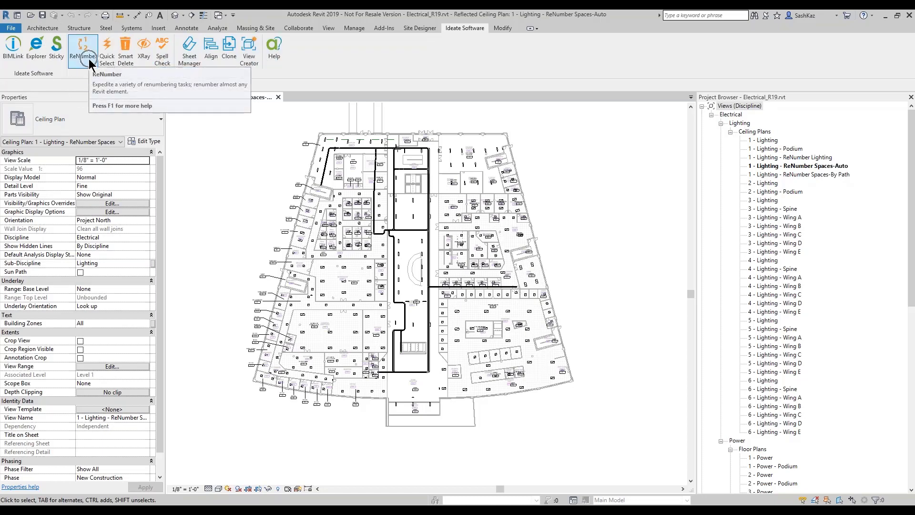
# Step: Launch Ideate ReNumber, centre its window over the plan, and keep the *Spaces rule selected
pyautogui.click(89, 60)
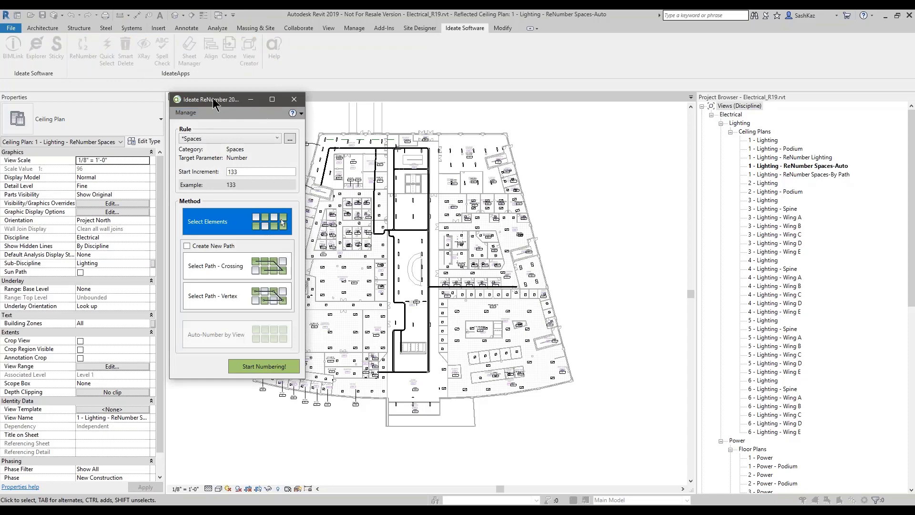
pyautogui.moveTo(213, 99); pyautogui.dragTo(429, 117)
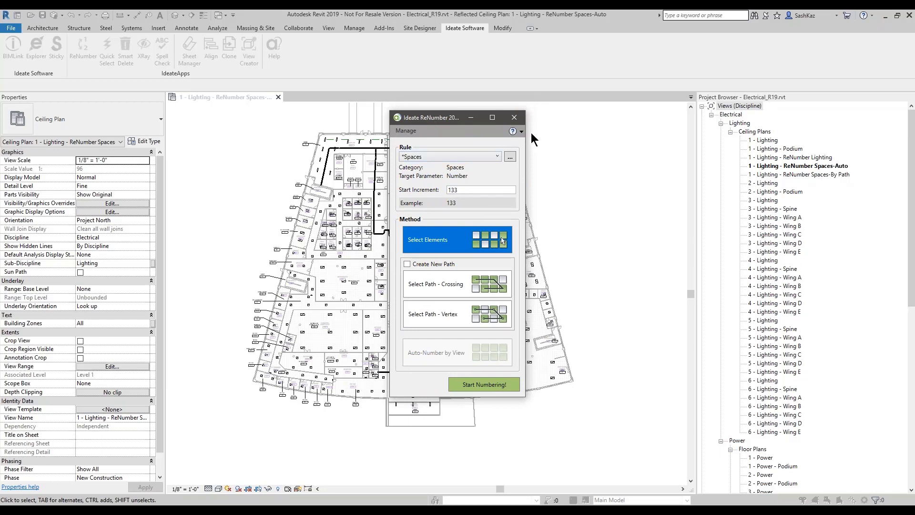
pyautogui.click(468, 156)
pyautogui.click(463, 155)
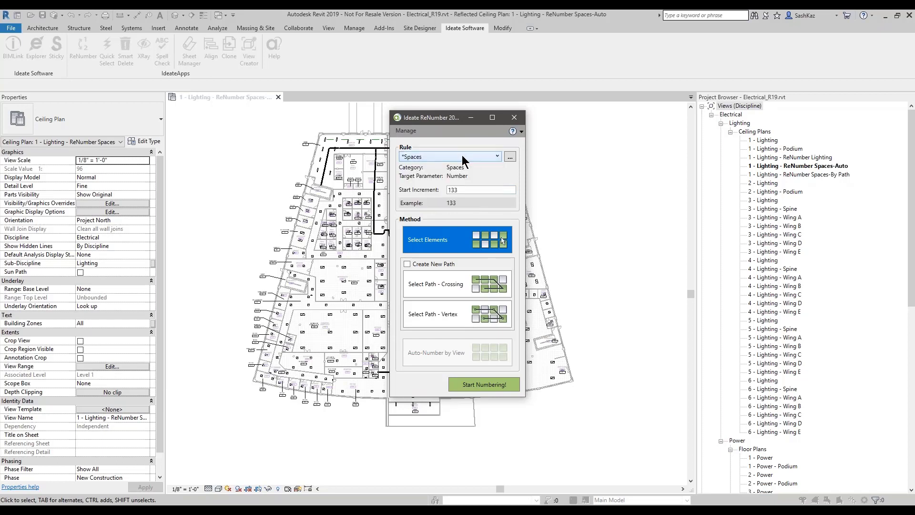
pyautogui.click(416, 157)
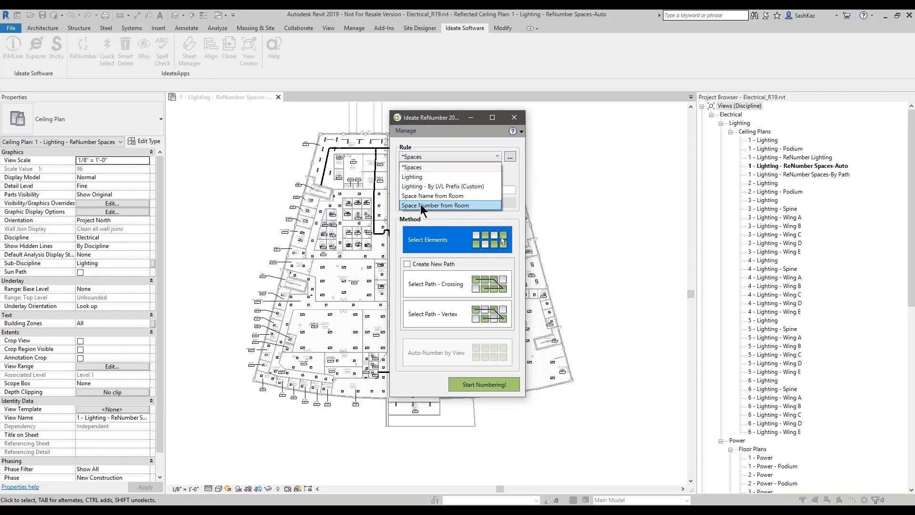
pyautogui.click(435, 141)
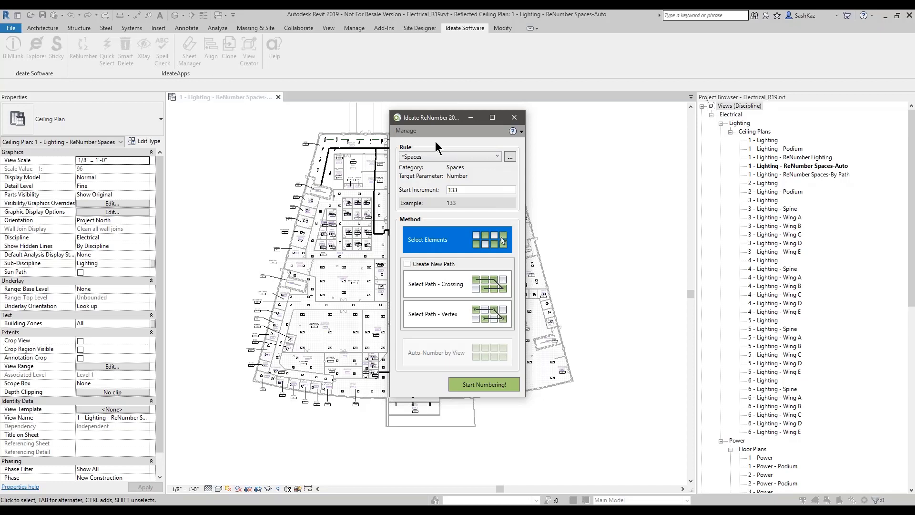
pyautogui.click(434, 158)
pyautogui.click(433, 158)
pyautogui.click(442, 161)
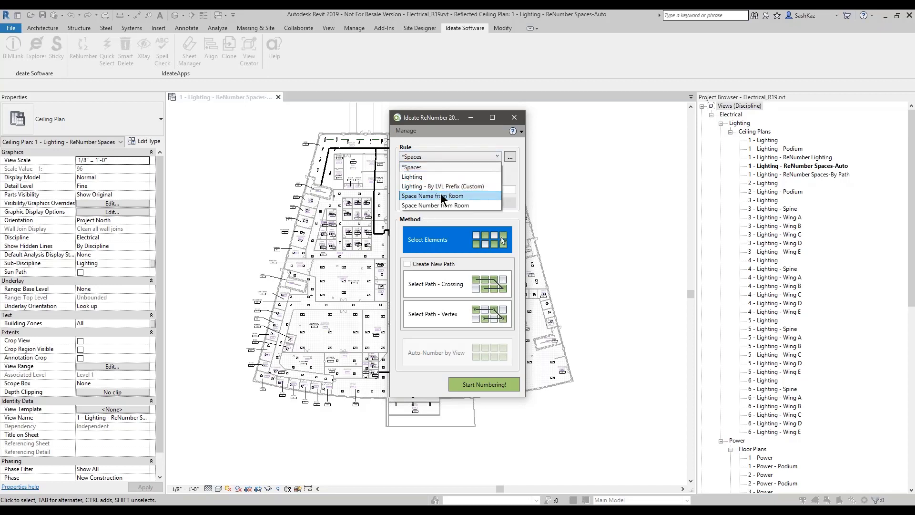
pyautogui.click(439, 148)
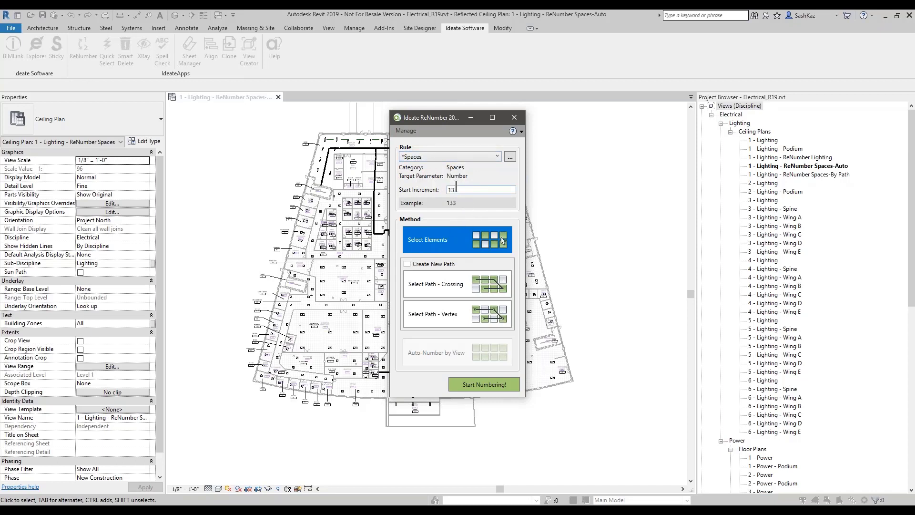
pyautogui.moveTo(458, 191); pyautogui.dragTo(449, 192)
pyautogui.click(466, 156)
pyautogui.click(461, 183)
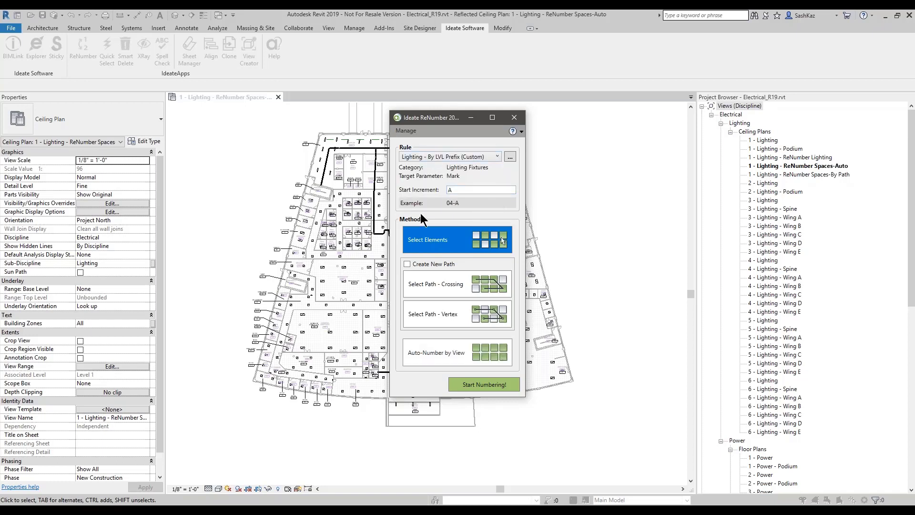
pyautogui.click(441, 156)
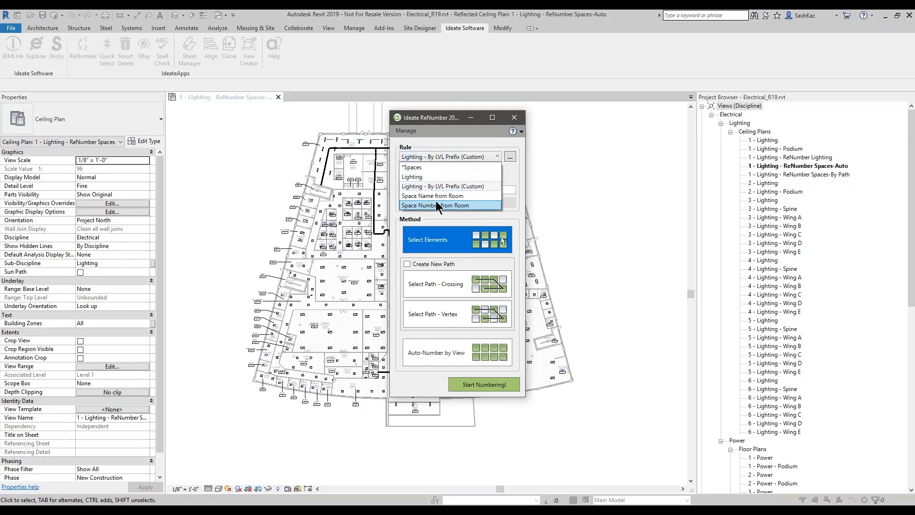
pyautogui.click(435, 205)
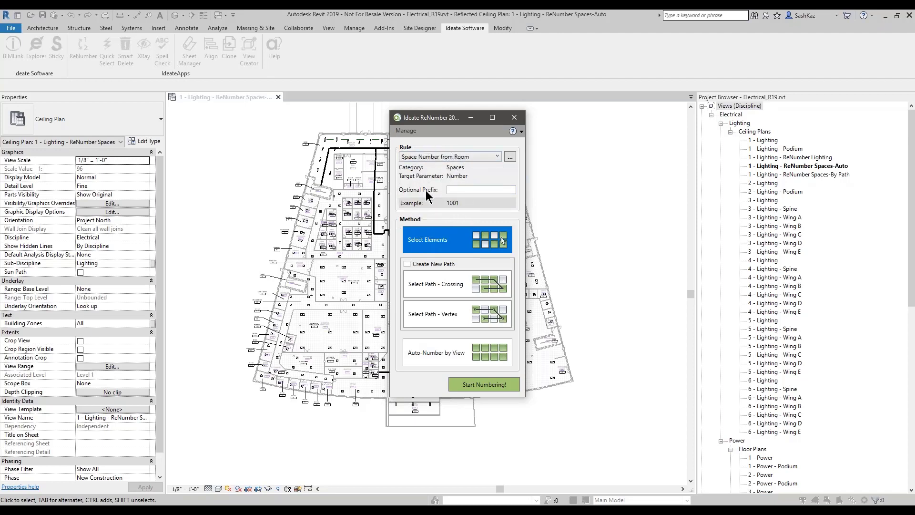
pyautogui.click(439, 157)
pyautogui.click(436, 167)
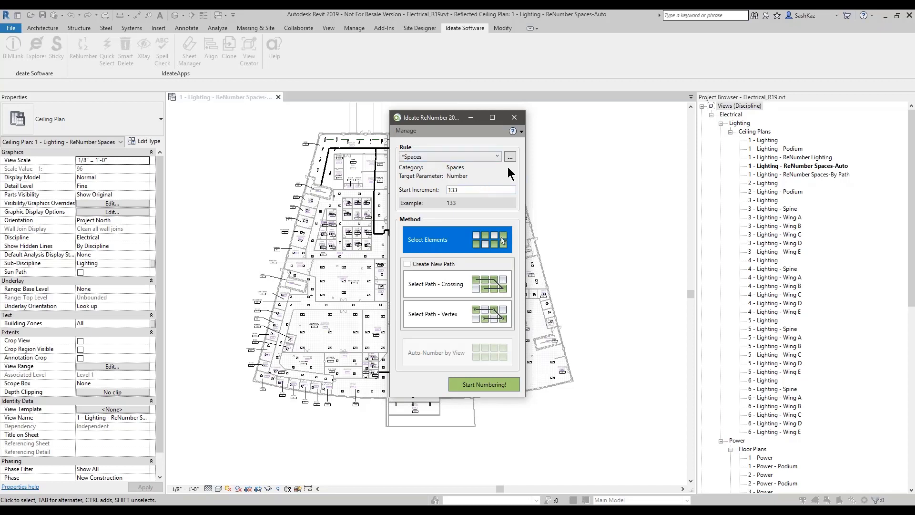
pyautogui.click(404, 133)
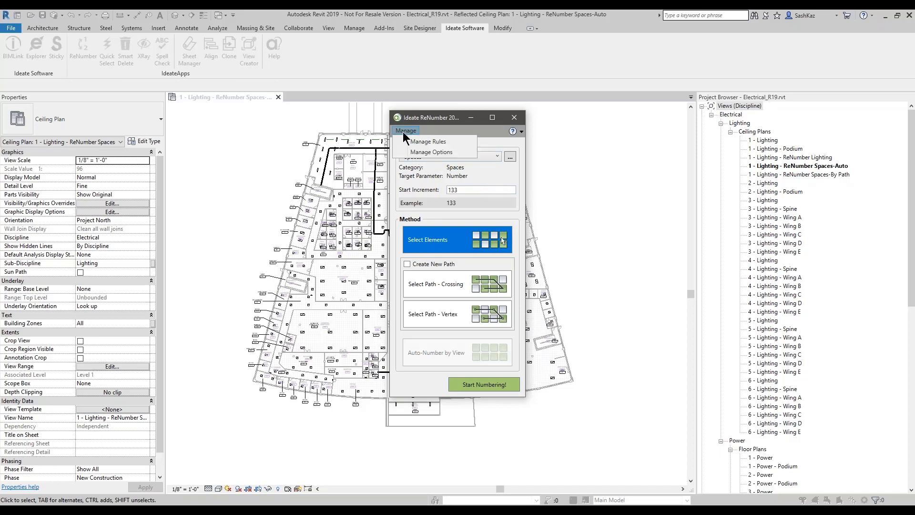
pyautogui.click(418, 142)
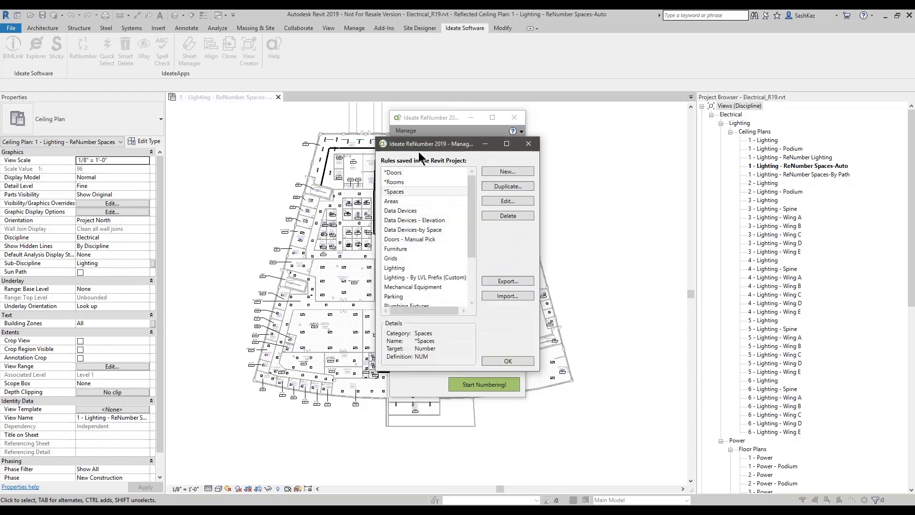
pyautogui.moveTo(365, 118); pyautogui.dragTo(275, 135)
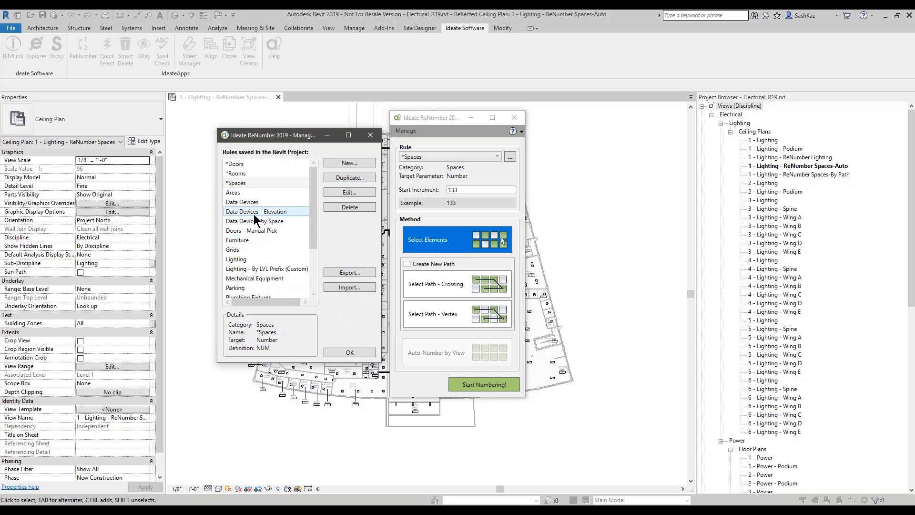
pyautogui.click(285, 211)
pyautogui.scroll(-3, 307, 248)
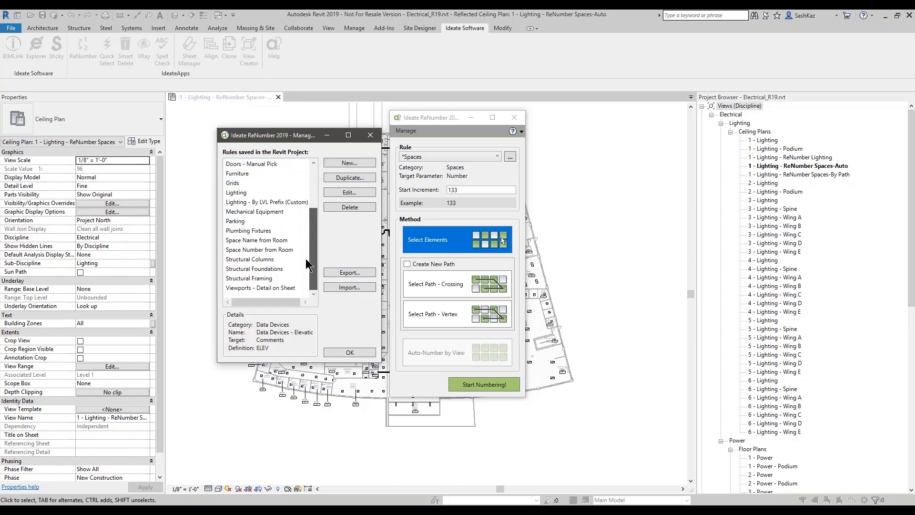
pyautogui.scroll(3, 305, 198)
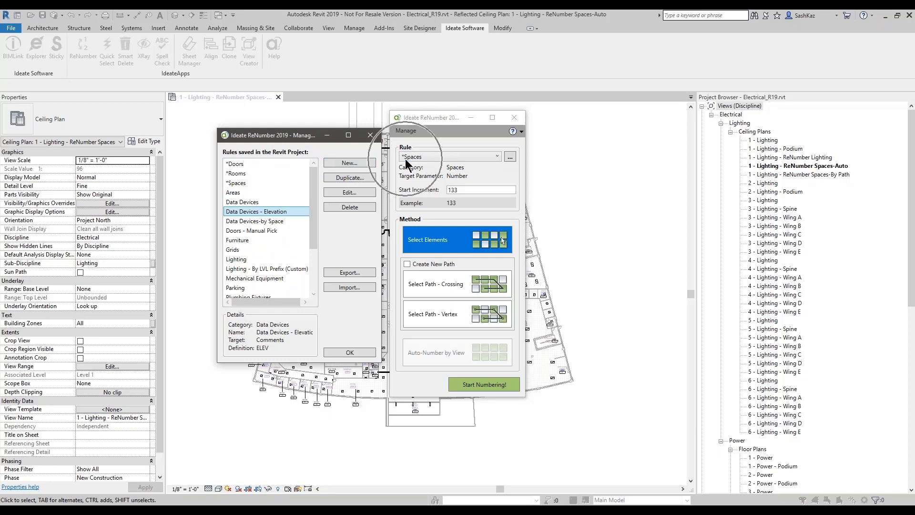
pyautogui.scroll(-3, 312, 214)
pyautogui.scroll(3, 308, 242)
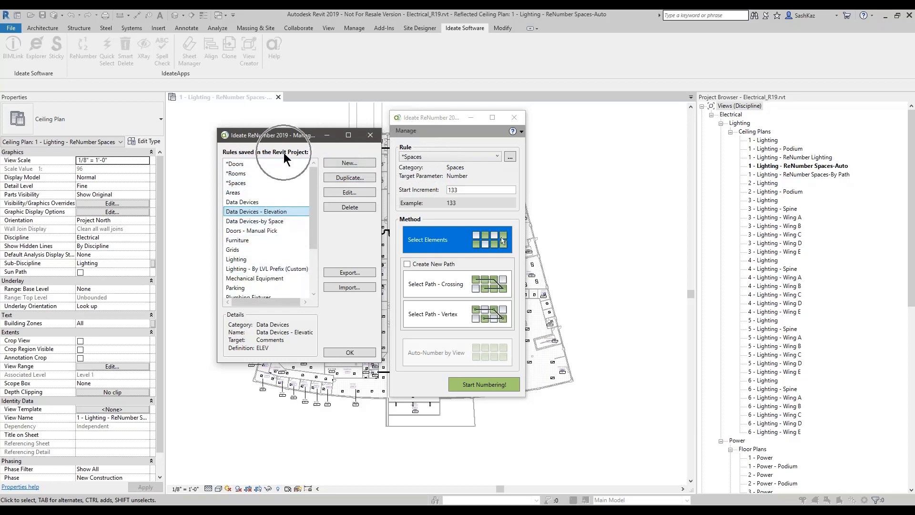
pyautogui.click(370, 135)
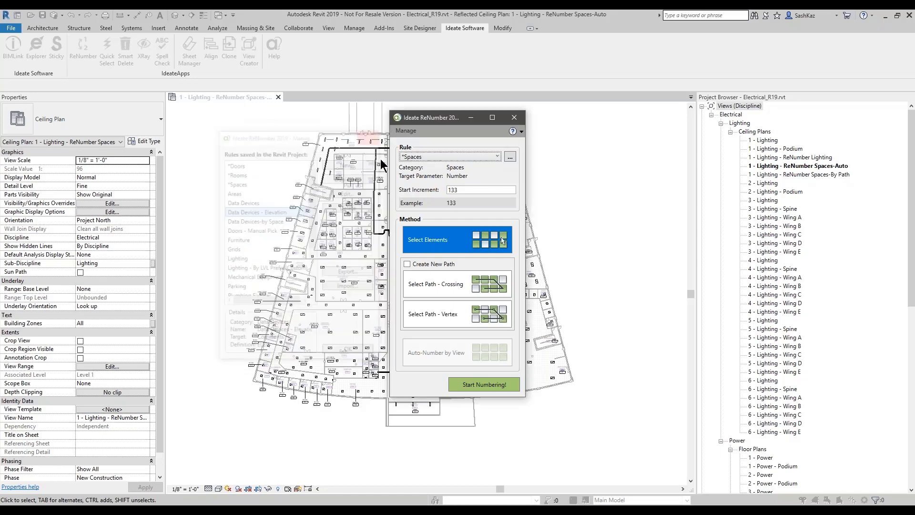
pyautogui.click(406, 132)
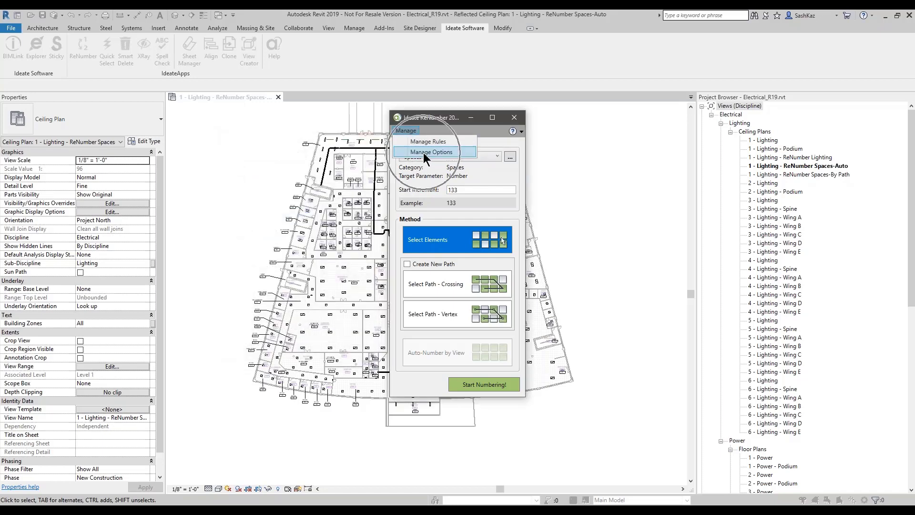
# Step: Review the Basic Rules library path and IdeatePath line style settings, then close ReNumber
pyautogui.click(424, 152)
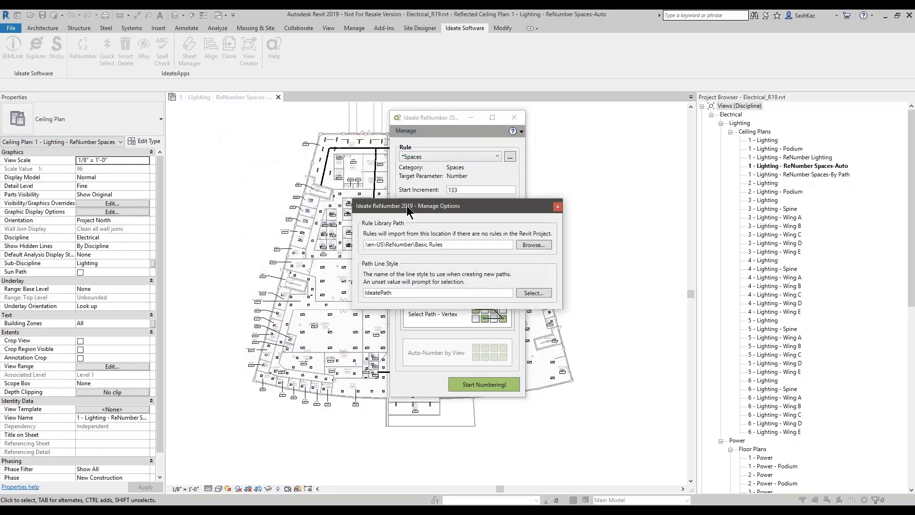
pyautogui.moveTo(410, 206); pyautogui.dragTo(338, 164)
pyautogui.moveTo(379, 203); pyautogui.dragTo(288, 209)
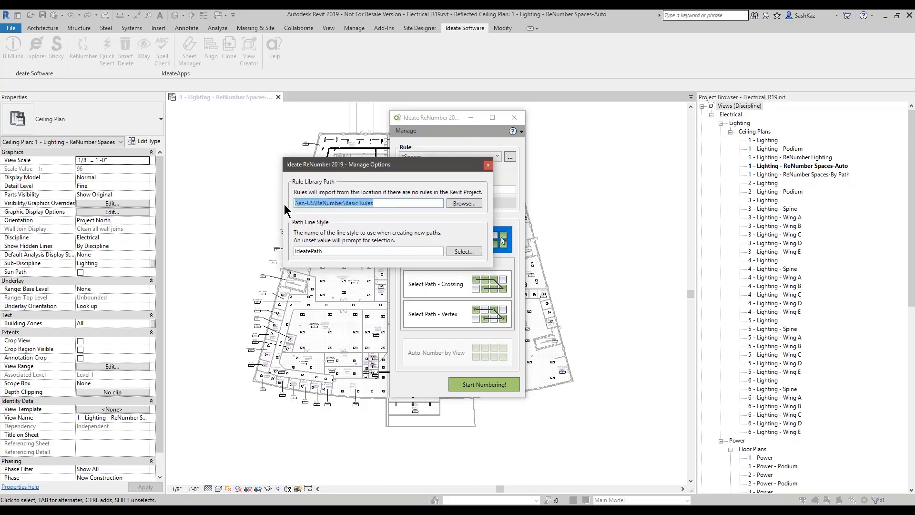
pyautogui.moveTo(398, 204); pyautogui.dragTo(344, 219)
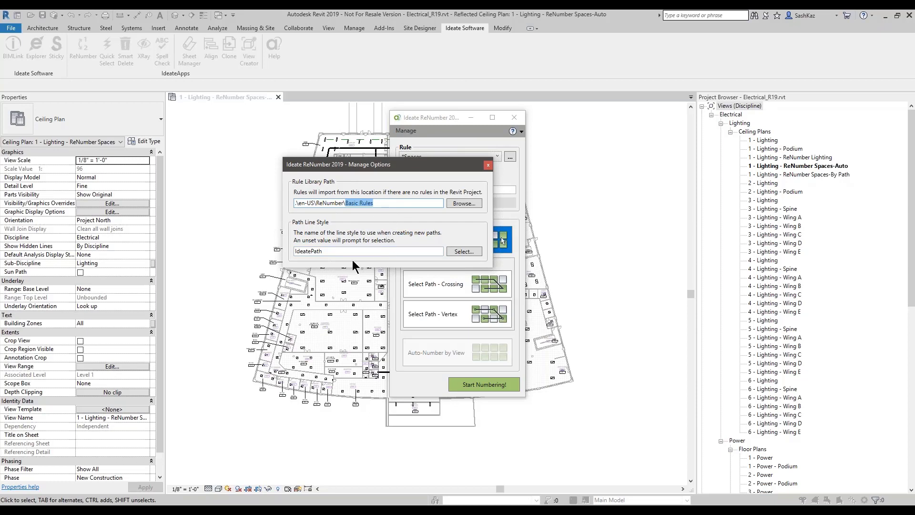
pyautogui.moveTo(326, 251); pyautogui.dragTo(295, 251)
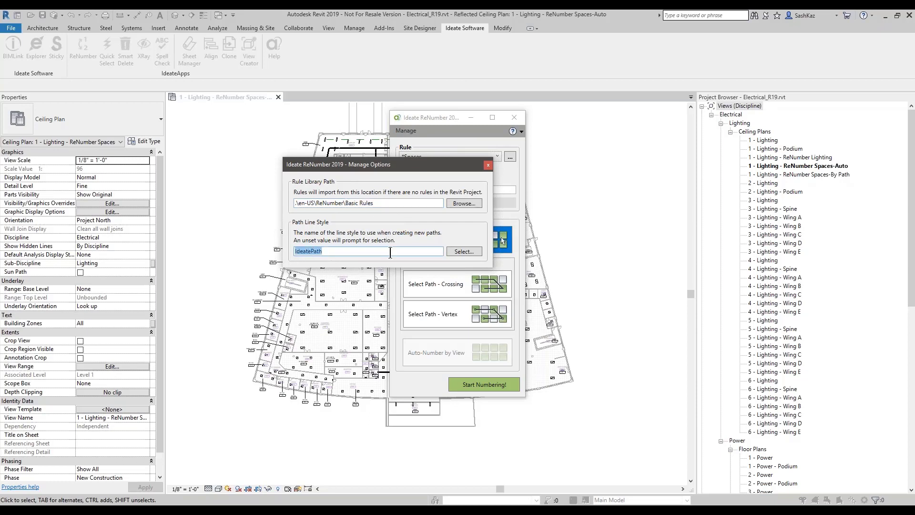
pyautogui.click(465, 253)
pyautogui.click(489, 165)
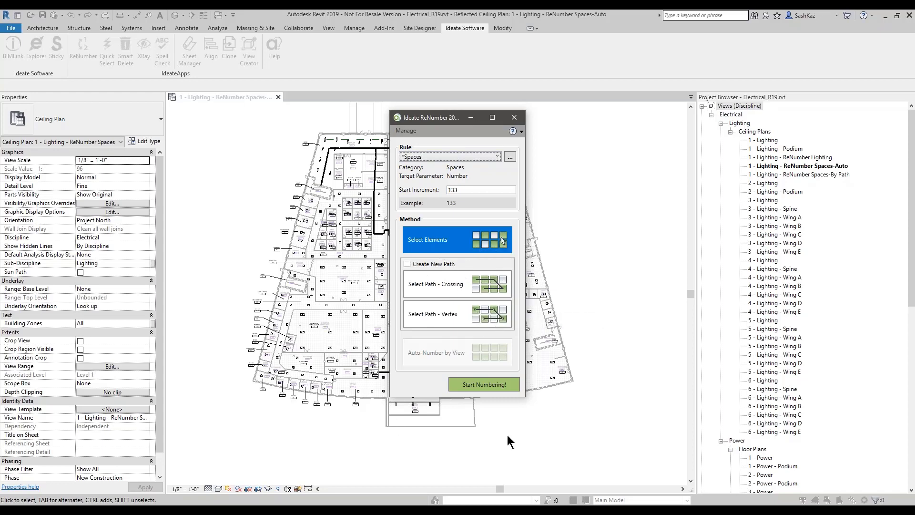
pyautogui.click(514, 118)
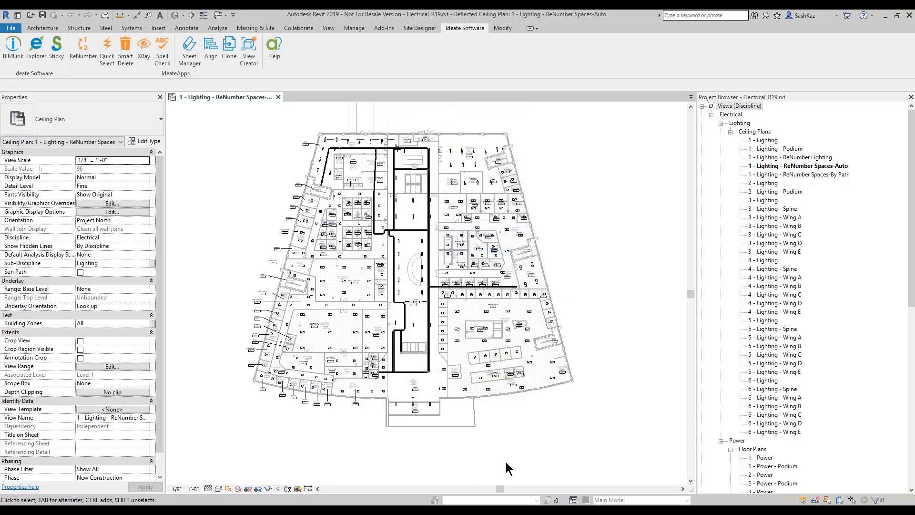
# Step: Return to the PowerPoint slideshow and advance to the "It's All About the Rules!" slide
pyautogui.hotkey('alt', 'Tab')
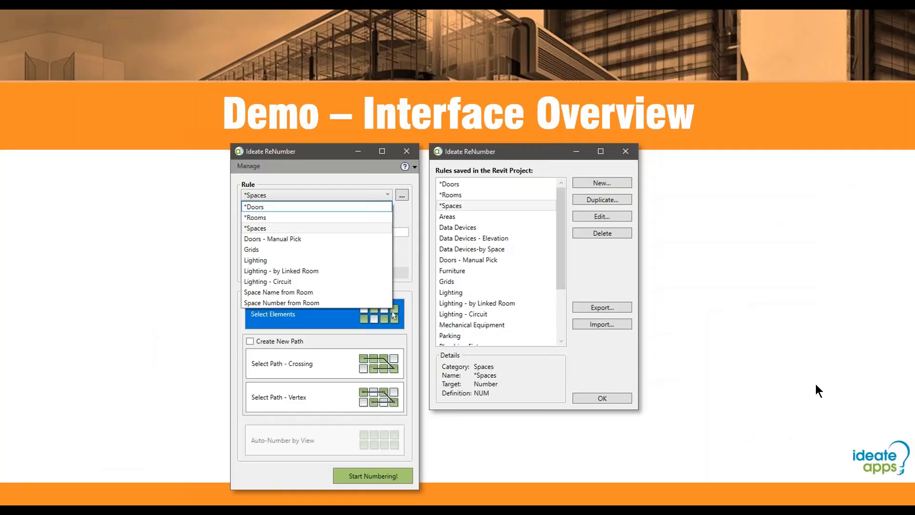
pyautogui.press('Right')
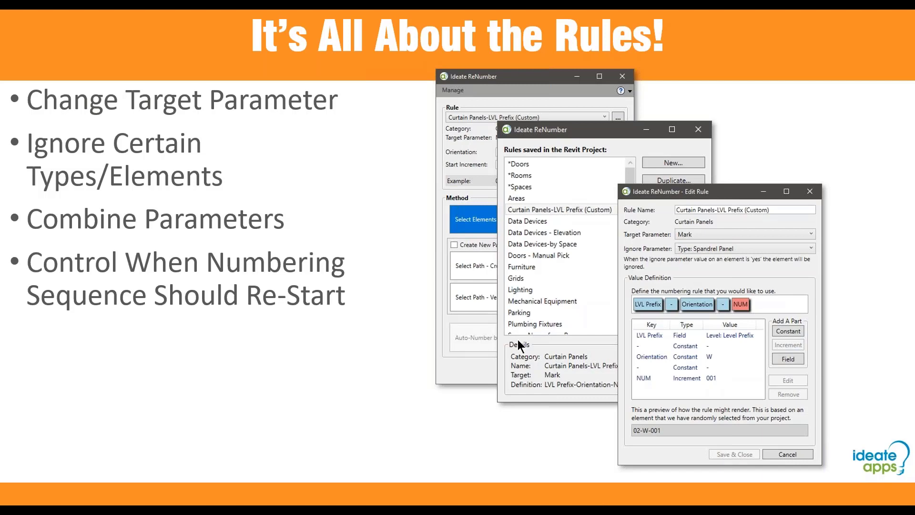
pyautogui.press('ctrl')
# Step: Advance to the Built-In Rules + Custom Rules slide and switch back to Revit
pyautogui.click(767, 301)
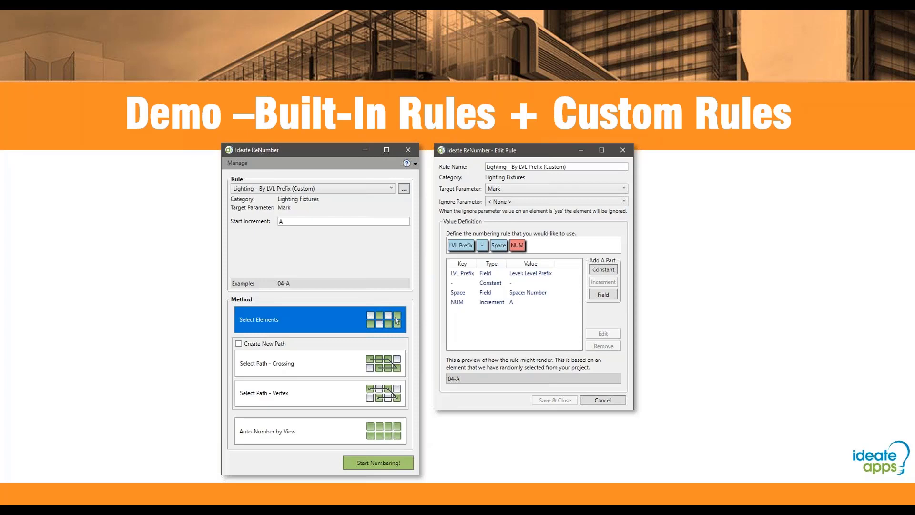
pyautogui.hotkey('alt', 'Tab')
pyautogui.hotkey('alt', 'Tab')
pyautogui.hotkey('alt', 'Tab')
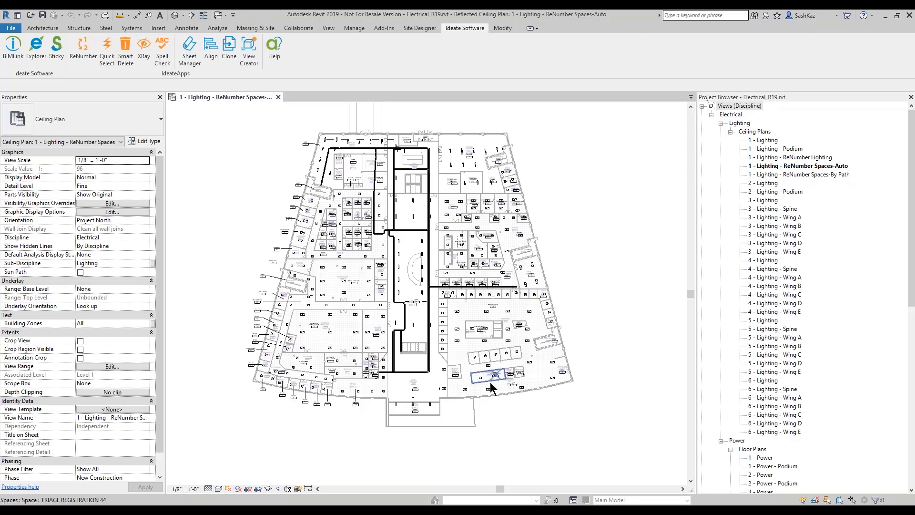
# Step: Open the 1 - Lighting - ReNumber Spaces-Auto view and zoom into the entry area
pyautogui.click(839, 167)
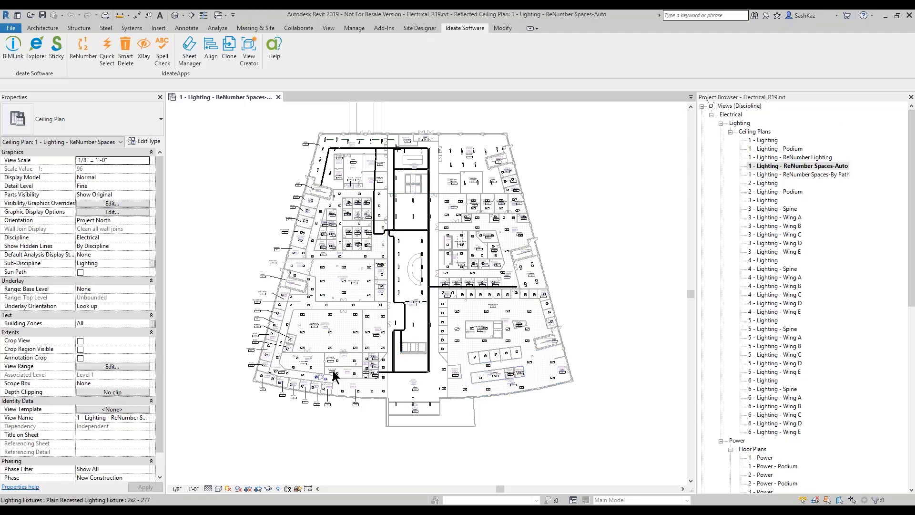
pyautogui.scroll(4, 347, 413)
pyautogui.moveTo(351, 419); pyautogui.dragTo(357, 366, button='middle')
pyautogui.scroll(1, 426, 339)
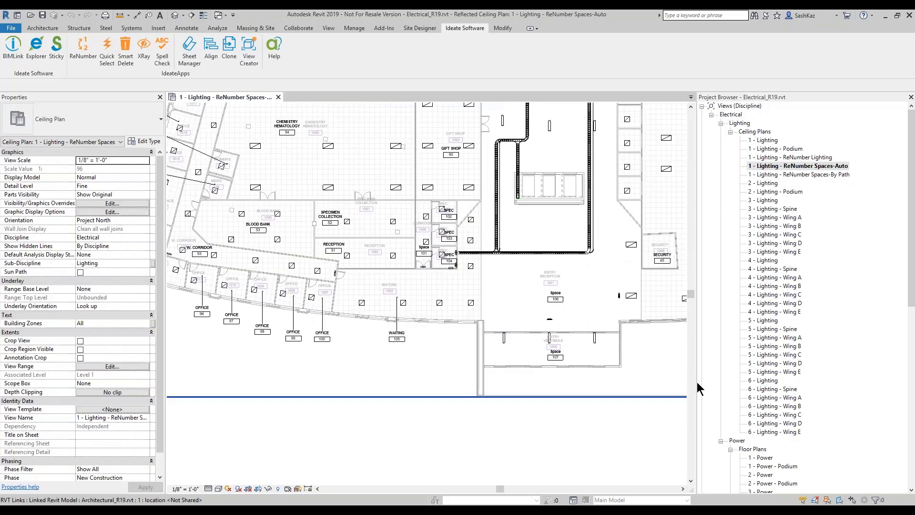
pyautogui.moveTo(698, 381); pyautogui.dragTo(744, 381)
pyautogui.scroll(3, 533, 339)
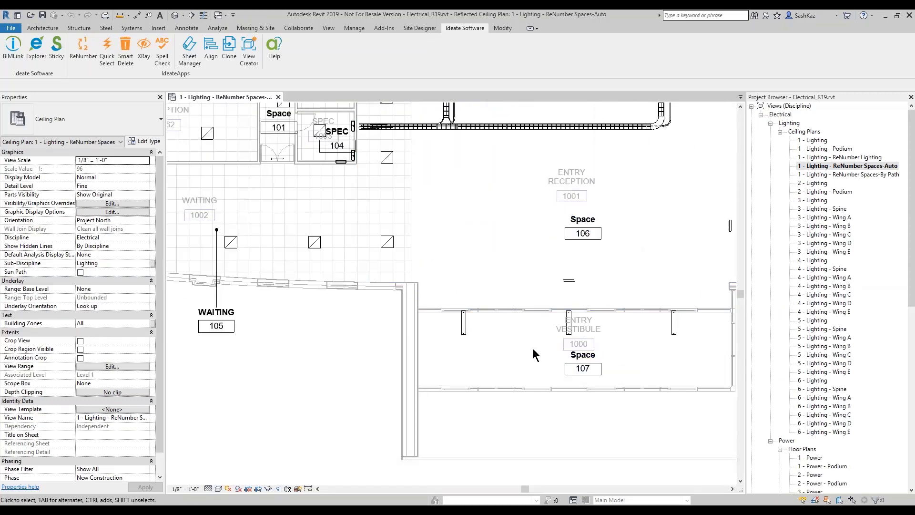
pyautogui.scroll(1, 599, 373)
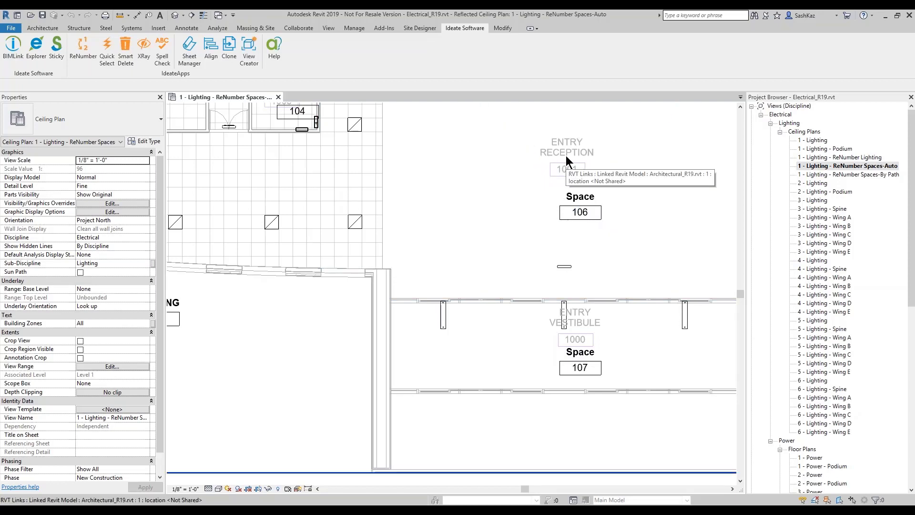
# Step: Inspect Space 106 and the linked architectural model, then clear the selection
pyautogui.click(553, 231)
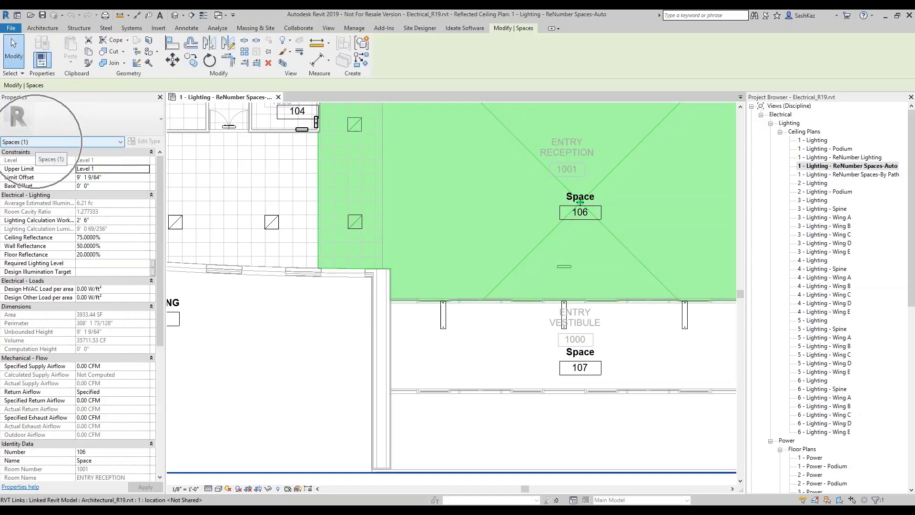
pyautogui.click(569, 166)
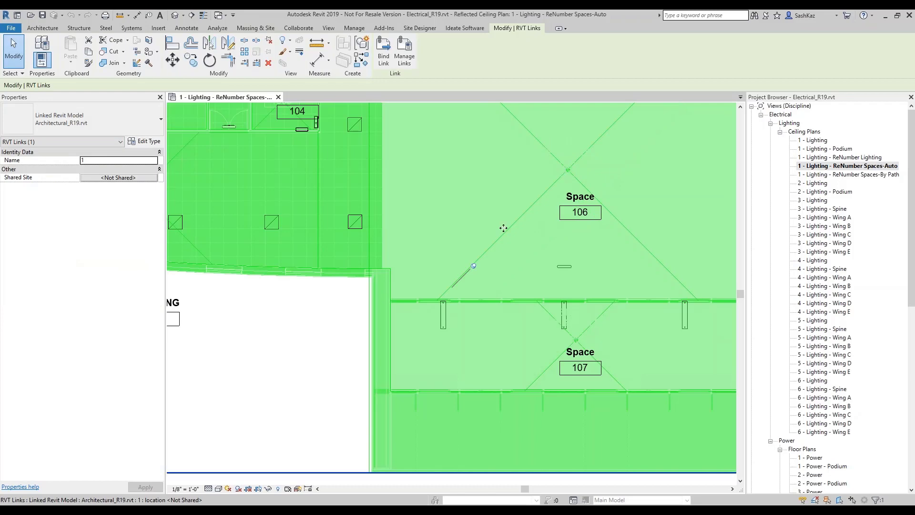
pyautogui.click(351, 398)
pyautogui.scroll(-2, 535, 261)
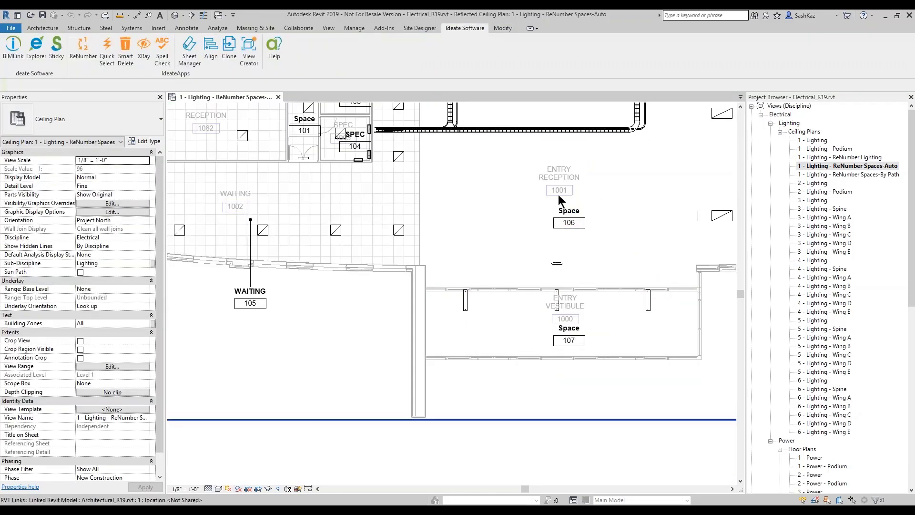
pyautogui.scroll(2, 559, 195)
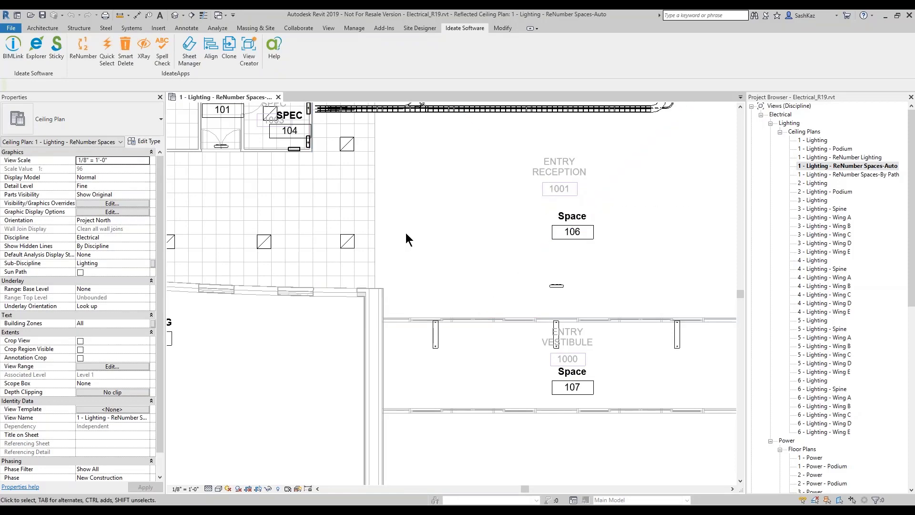
pyautogui.scroll(-3, 405, 233)
# Step: Relaunch ReNumber beside the plan, keep the *Spaces rule, and choose Select Elements picking
pyautogui.click(83, 53)
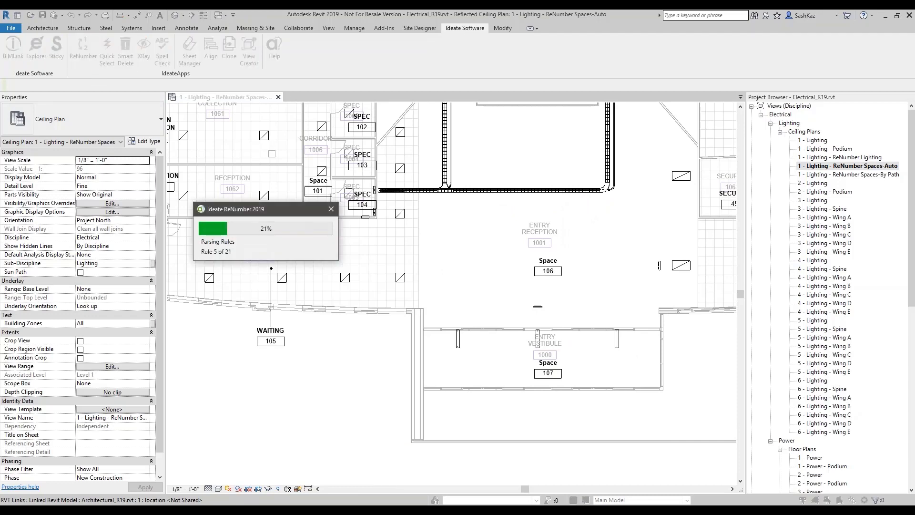
pyautogui.moveTo(228, 99); pyautogui.dragTo(309, 102)
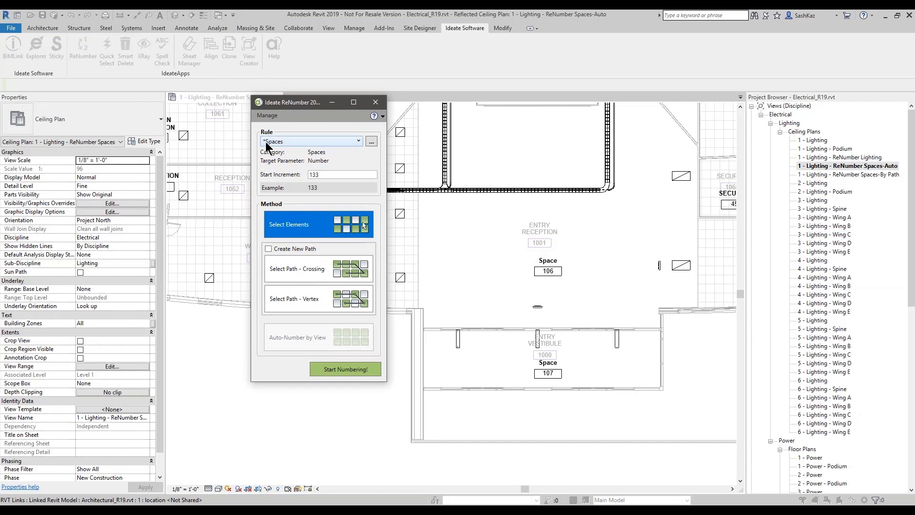
pyautogui.click(269, 142)
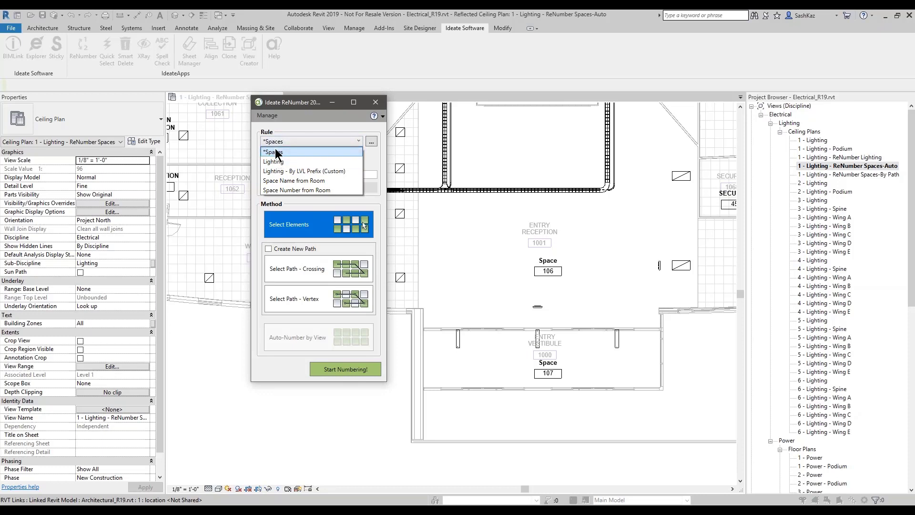
pyautogui.click(291, 127)
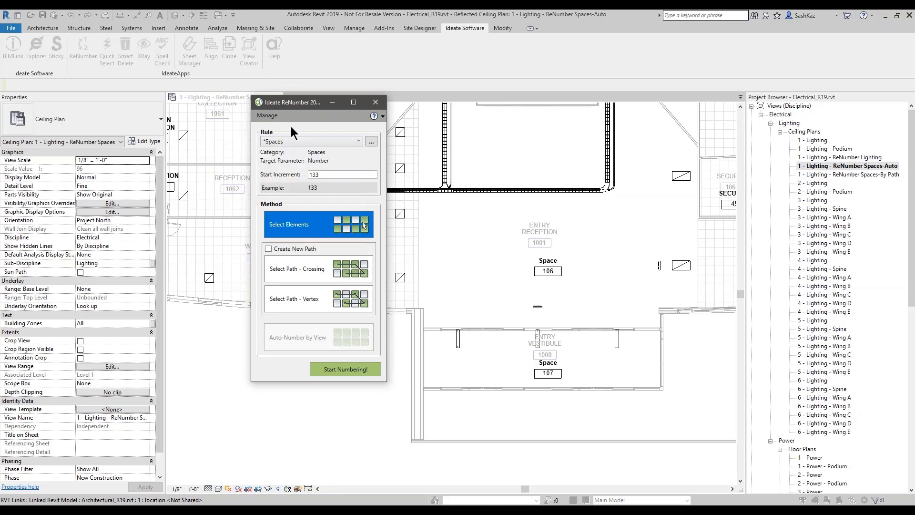
pyautogui.click(294, 142)
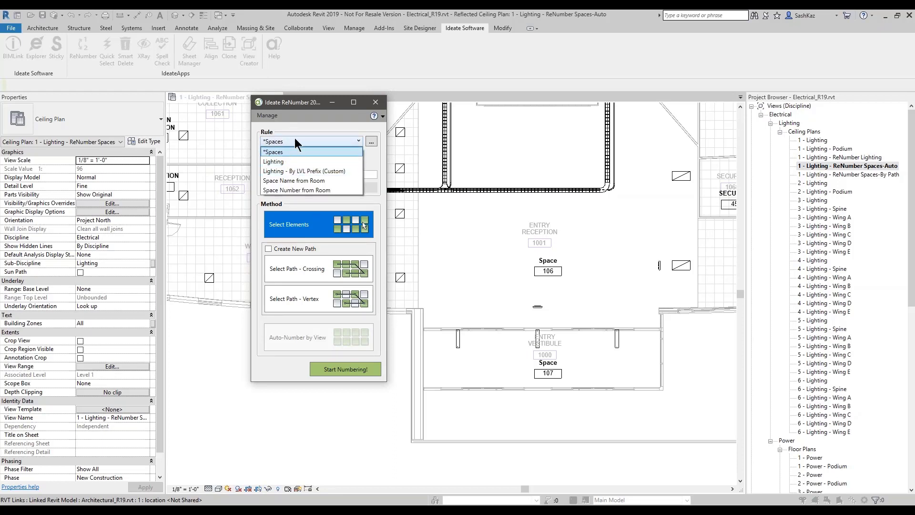
pyautogui.click(296, 137)
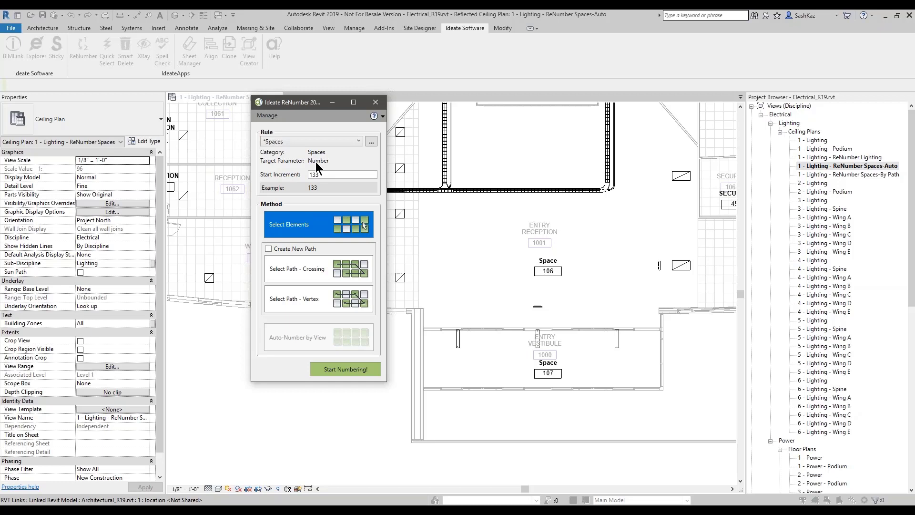
pyautogui.click(305, 228)
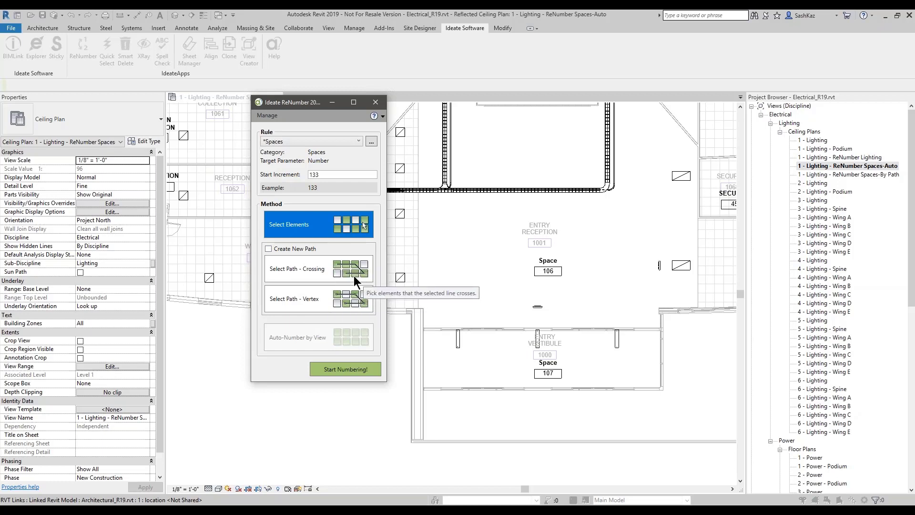
# Step: Change the *Spaces rule's start increment from 133 to 1000
pyautogui.moveTo(337, 174); pyautogui.dragTo(276, 180)
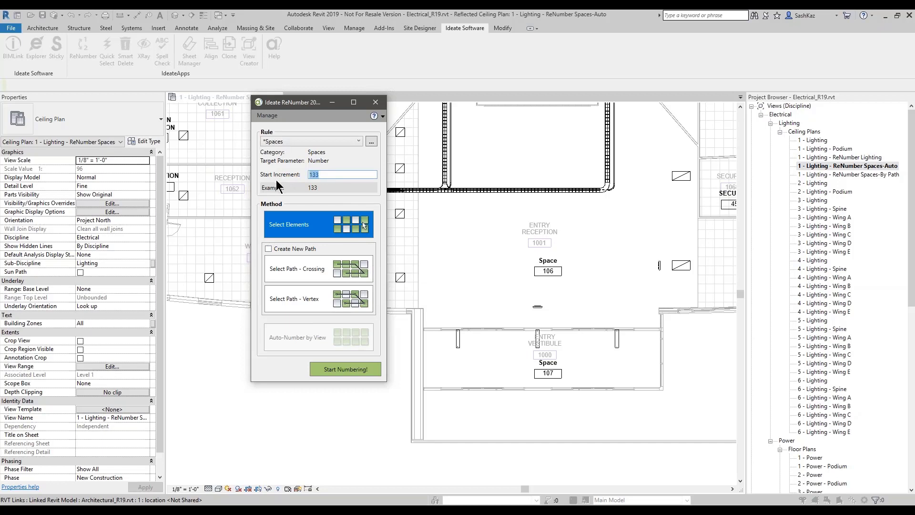
pyautogui.write('1000')
pyautogui.press('Tab')
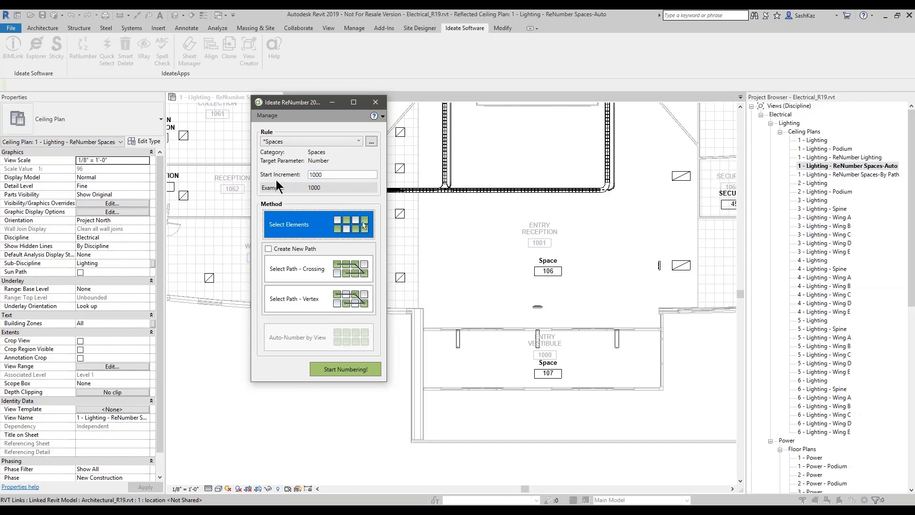
pyautogui.click(544, 367)
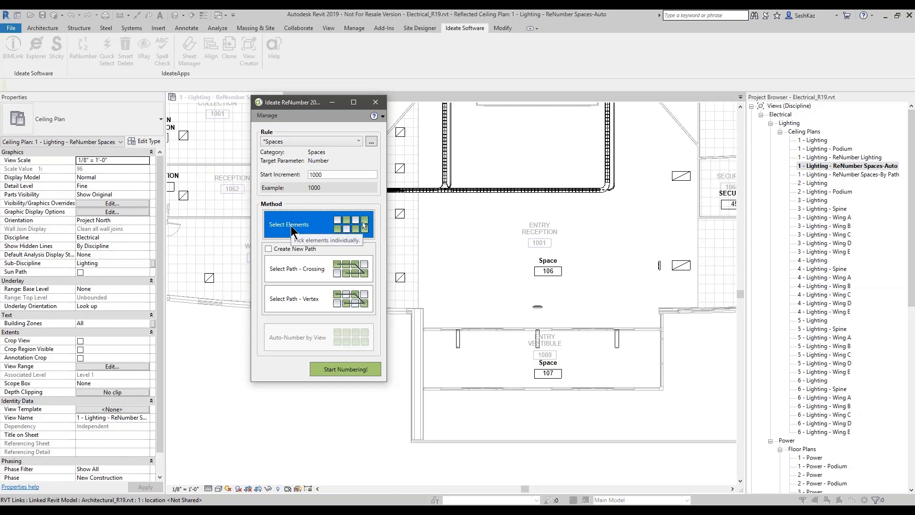
# Step: Number the Entry Vestibule, Waiting and Entry Reception spaces 1000, 1001 and 1002 in turn
pyautogui.click(347, 371)
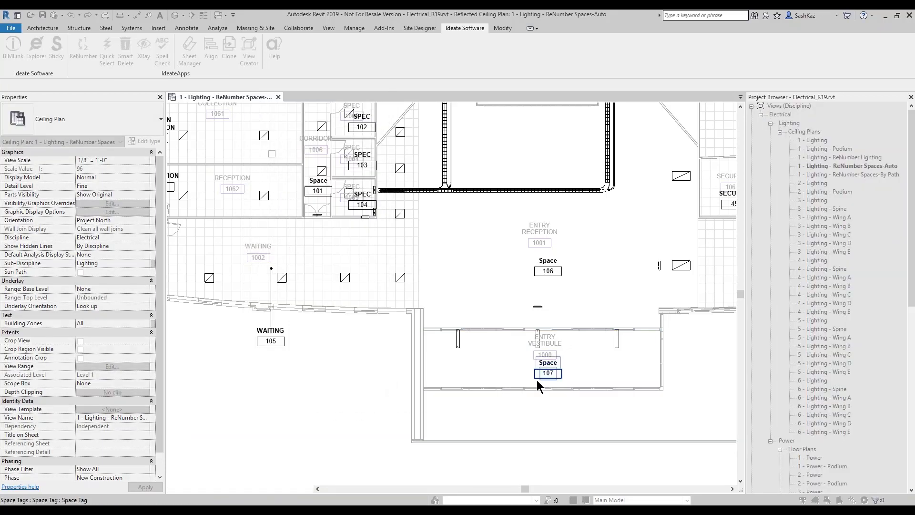
pyautogui.click(536, 372)
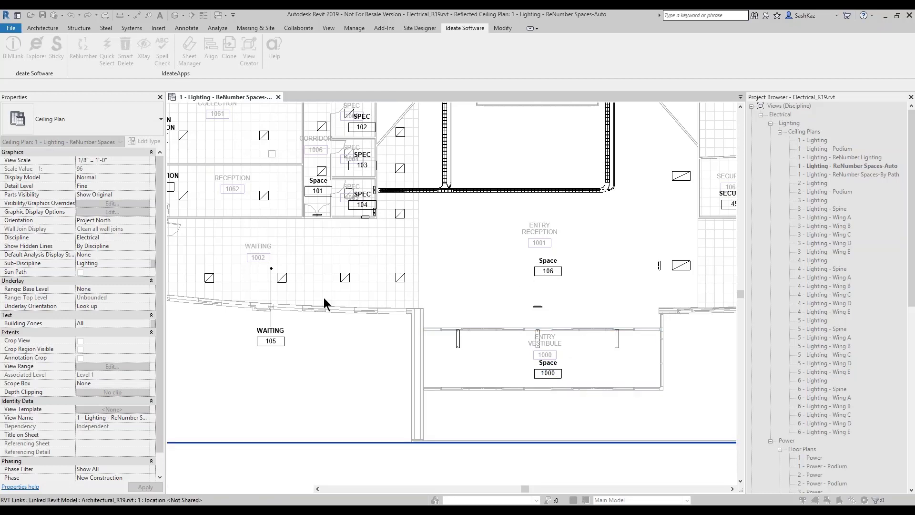
pyautogui.click(271, 348)
pyautogui.click(548, 270)
pyautogui.scroll(-10, 492, 294)
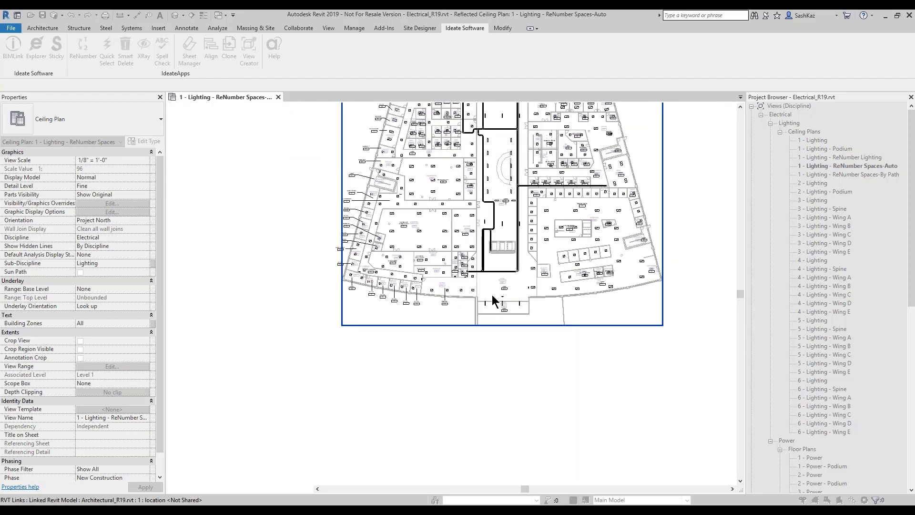
pyautogui.scroll(8, 487, 276)
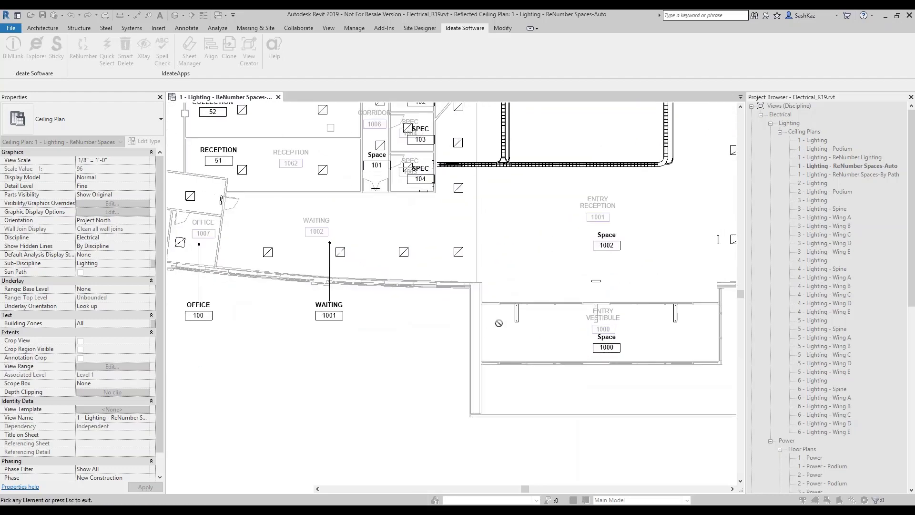
pyautogui.press('Escape')
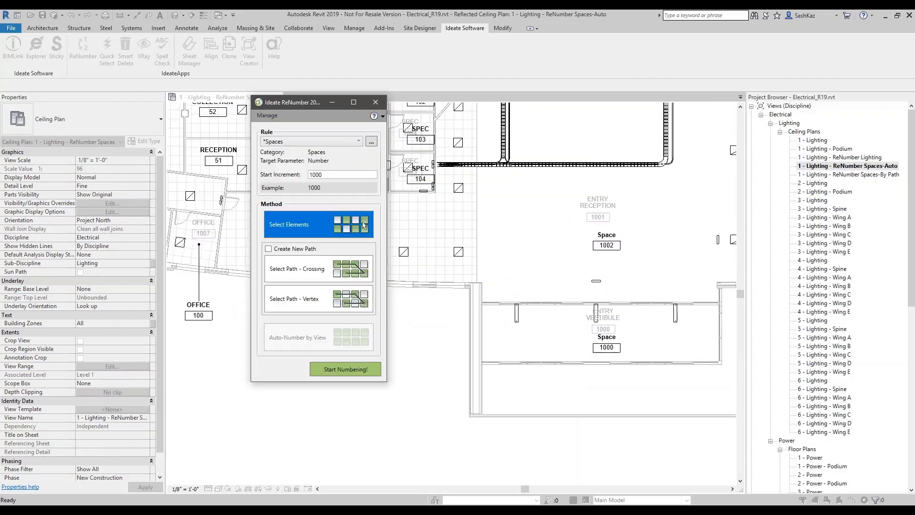
# Step: Open the *Spaces rule from the saved-rules list for editing
pyautogui.click(371, 142)
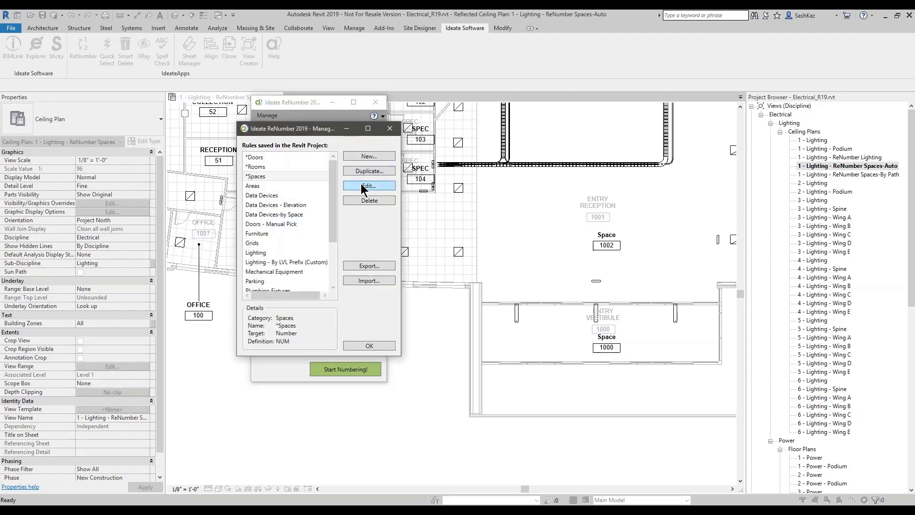
pyautogui.click(258, 177)
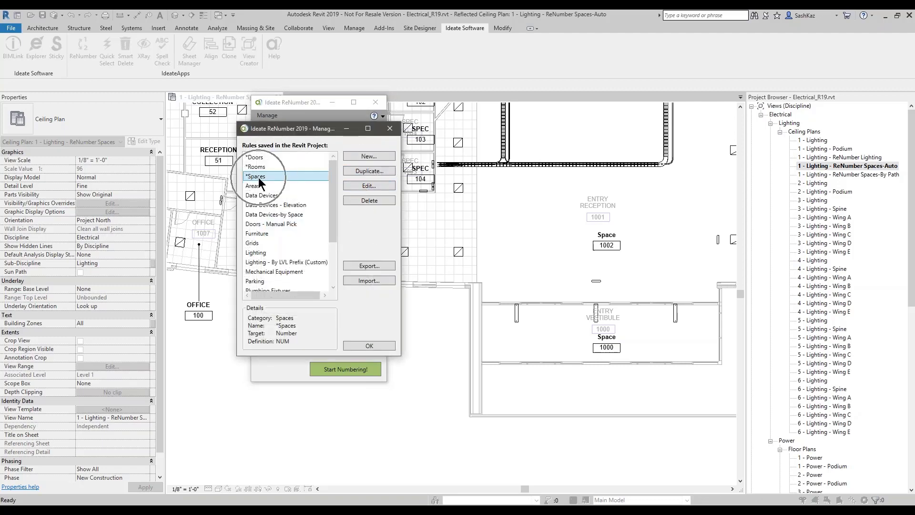
pyautogui.click(368, 186)
pyautogui.moveTo(305, 119); pyautogui.dragTo(421, 129)
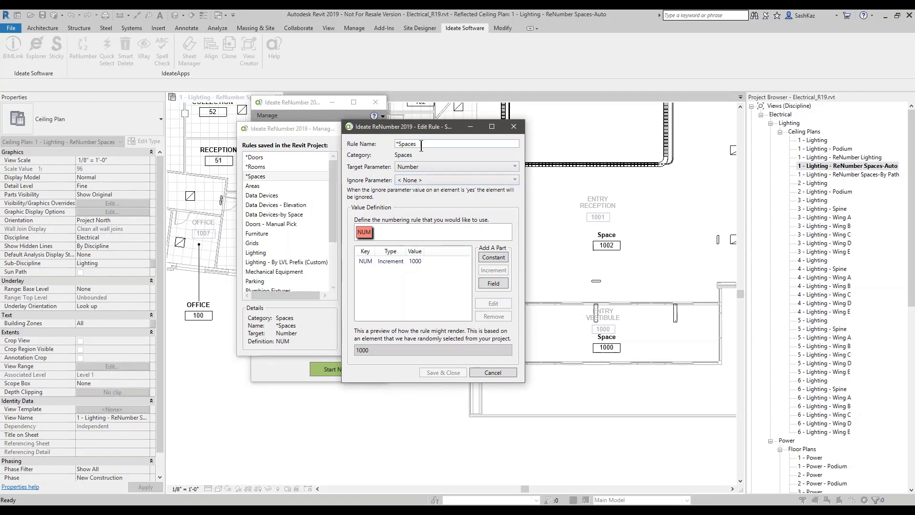
pyautogui.moveTo(421, 145); pyautogui.dragTo(381, 149)
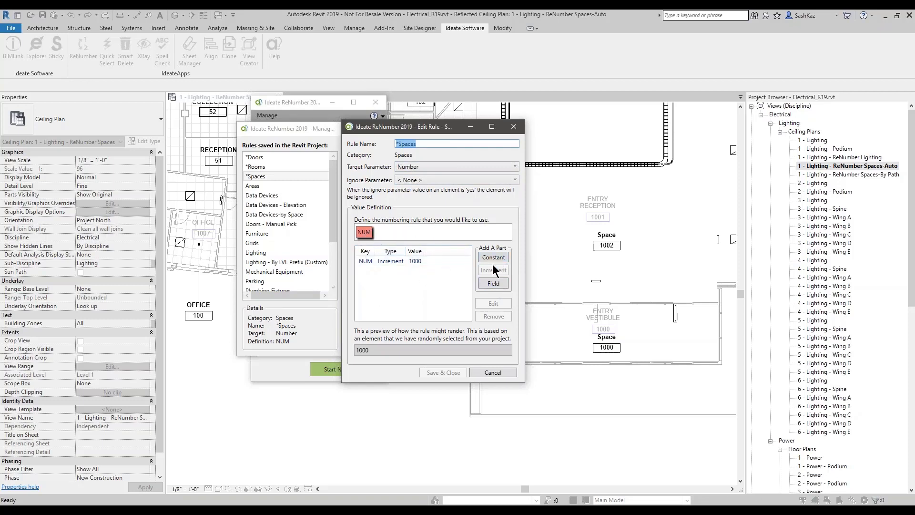
# Step: Confirm the NUM part starts at 1000, then close all rule dialogs unchanged
pyautogui.click(419, 261)
pyautogui.doubleClick(419, 261)
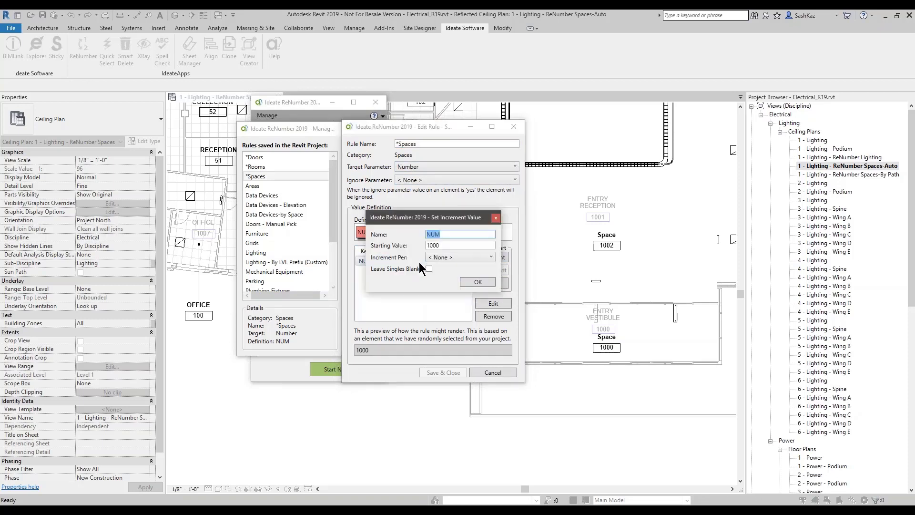
pyautogui.moveTo(437, 215); pyautogui.dragTo(467, 265)
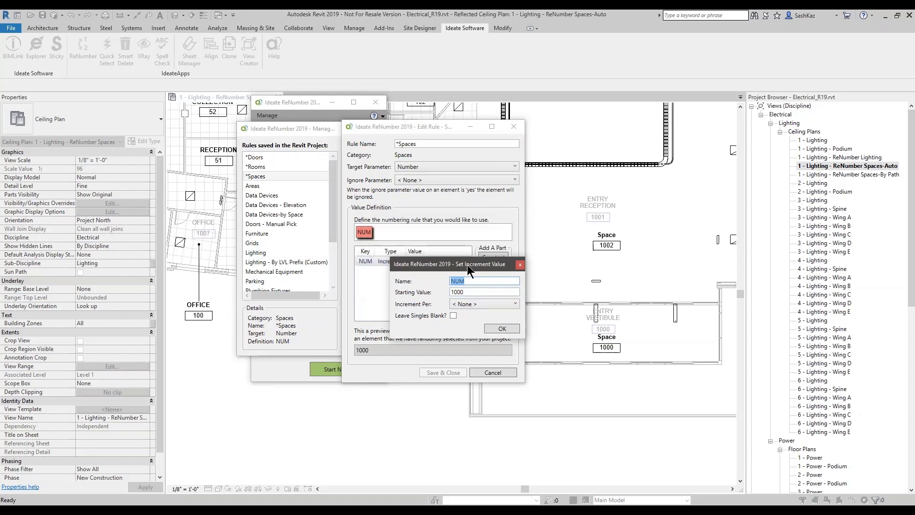
pyautogui.click(474, 295)
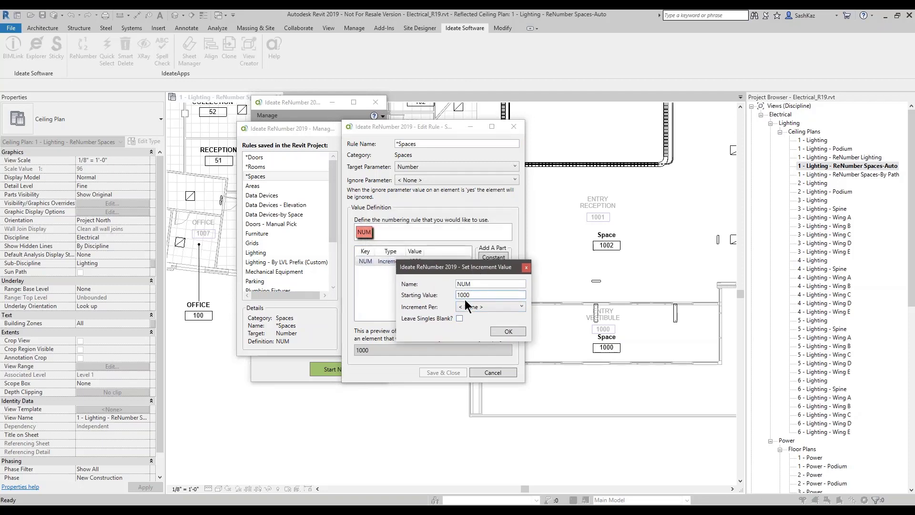
pyautogui.moveTo(448, 273); pyautogui.dragTo(458, 297)
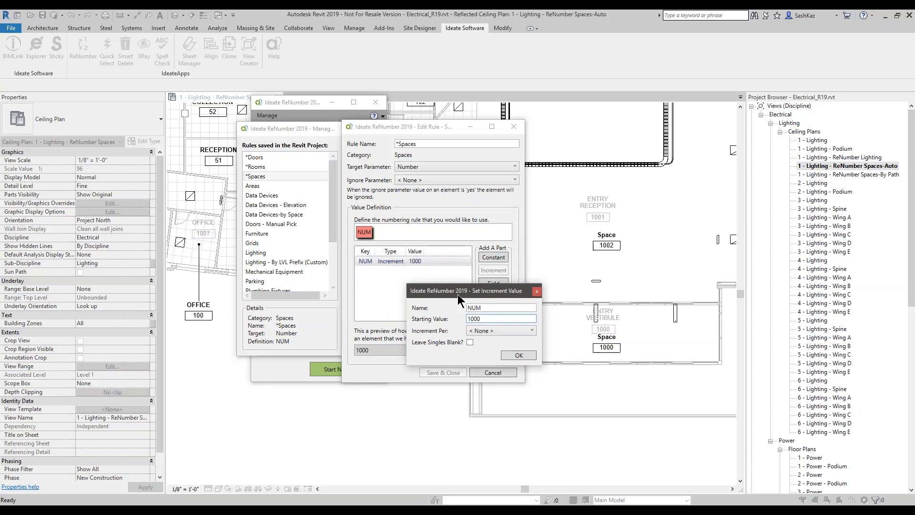
pyautogui.doubleClick(485, 308)
pyautogui.click(536, 288)
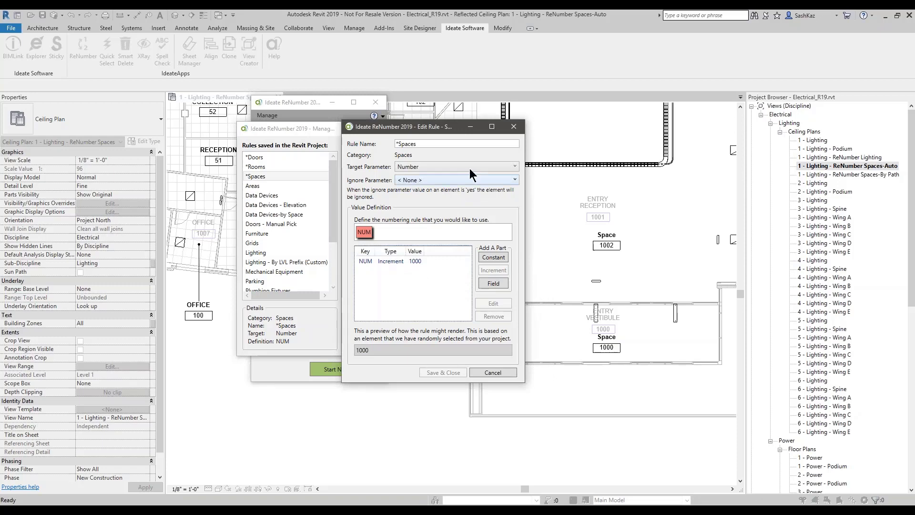
pyautogui.click(514, 128)
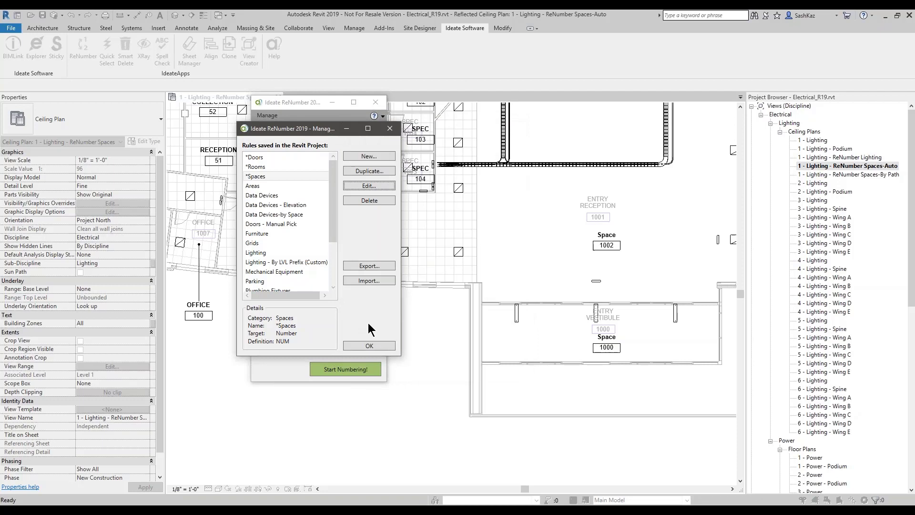
pyautogui.click(390, 130)
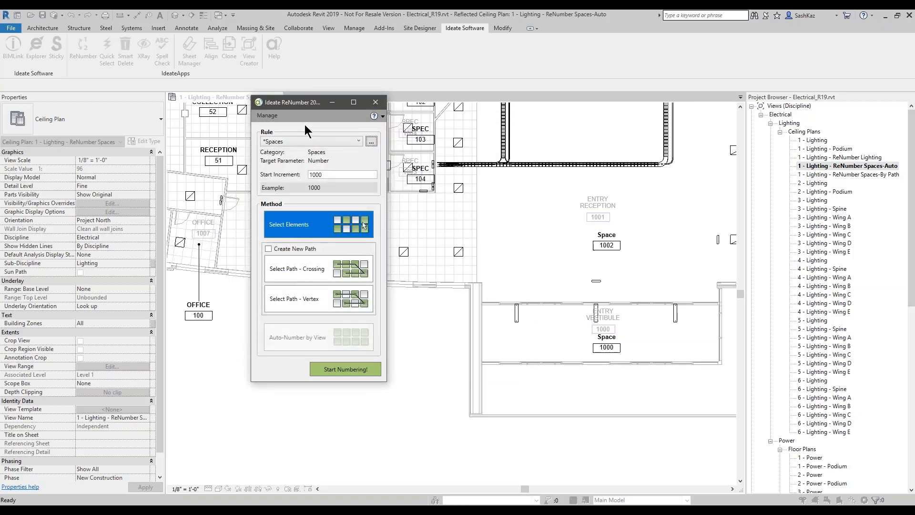
# Step: Turn on Create New Path and choose the Select Path - Vertex method
pyautogui.click(285, 249)
pyautogui.click(431, 190)
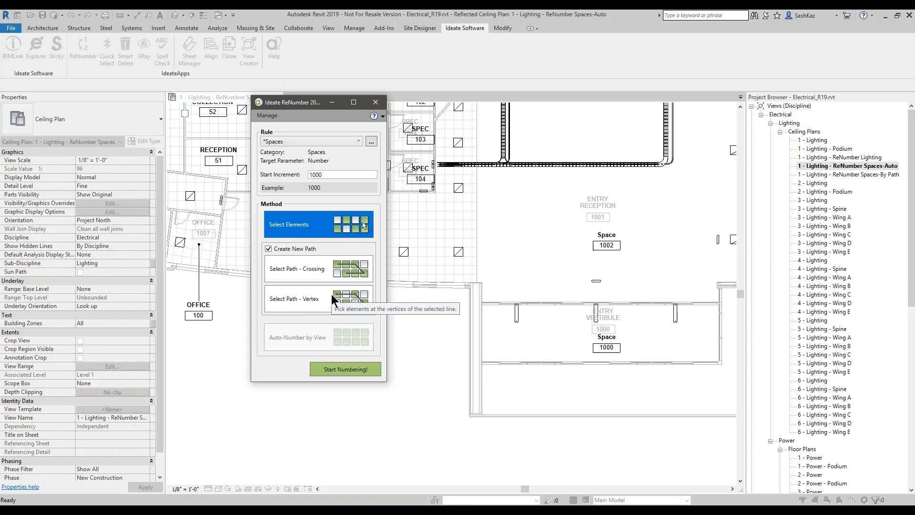
pyautogui.click(299, 301)
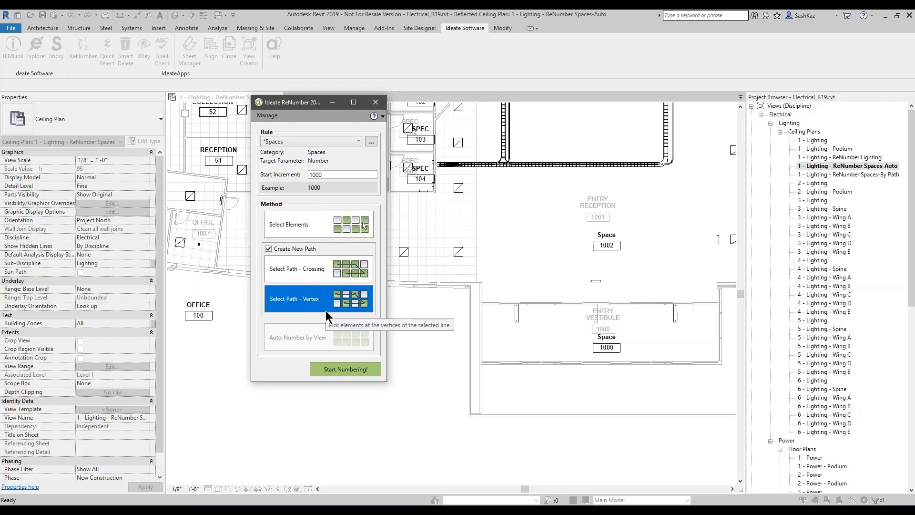
# Step: Start numbering and place path points from Space 1000 through entry reception to the waiting area
pyautogui.click(338, 367)
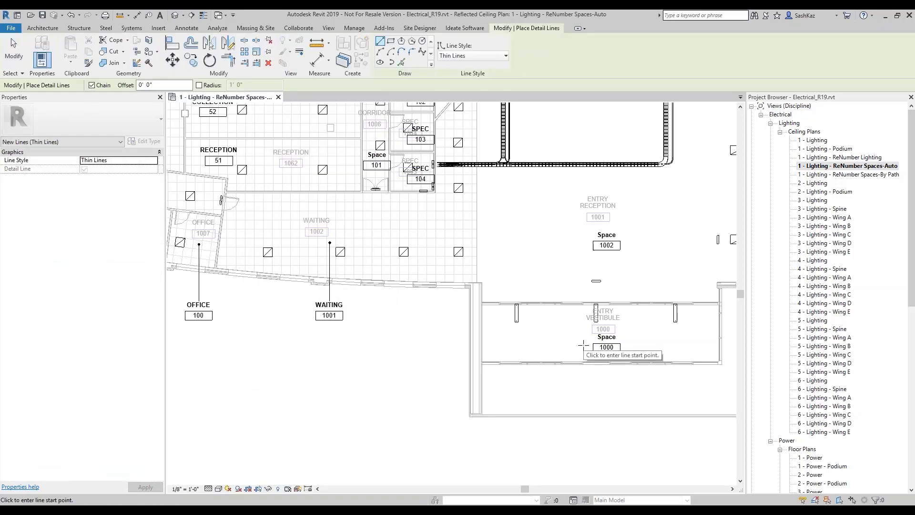
pyautogui.click(583, 344)
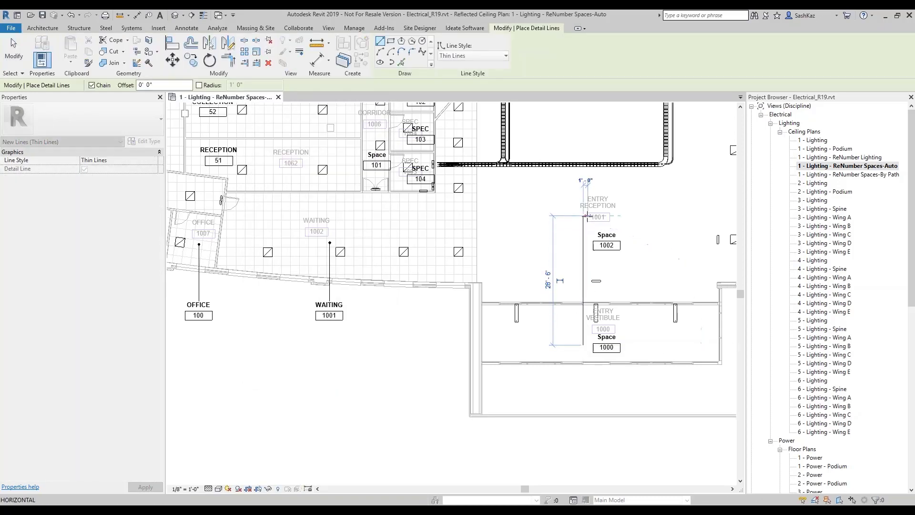
pyautogui.click(583, 215)
pyautogui.moveTo(583, 215); pyautogui.dragTo(592, 265, button='middle')
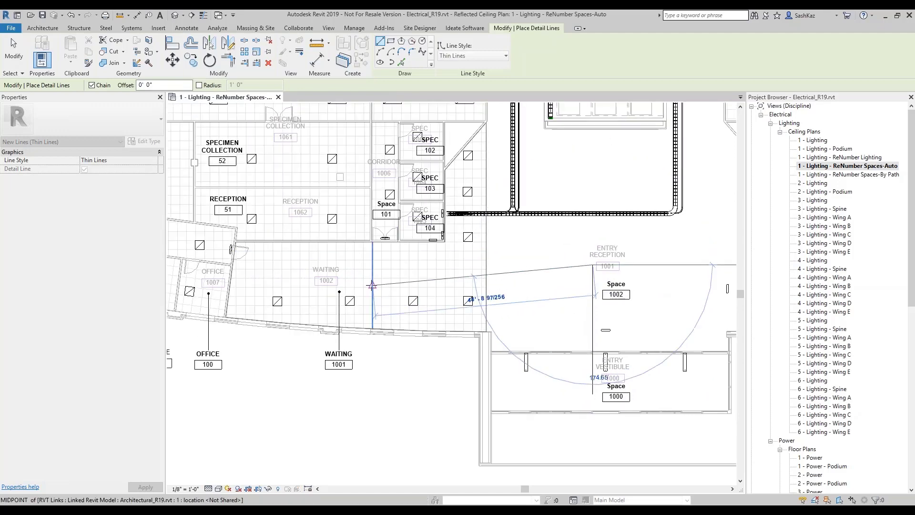
pyautogui.click(392, 287)
# Step: Continue the path through the SPEC rooms and Space 101, finishing in the offices
pyautogui.scroll(2, 413, 247)
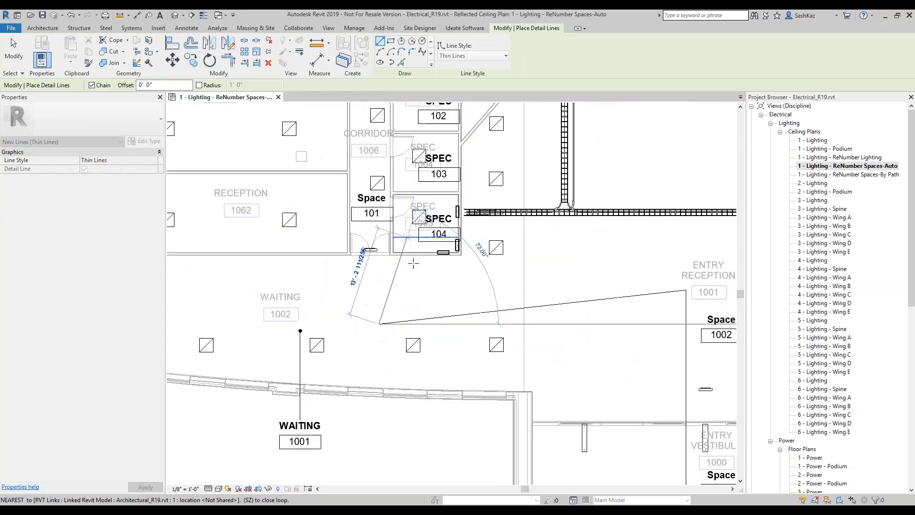
pyautogui.moveTo(413, 263); pyautogui.dragTo(441, 336, button='middle')
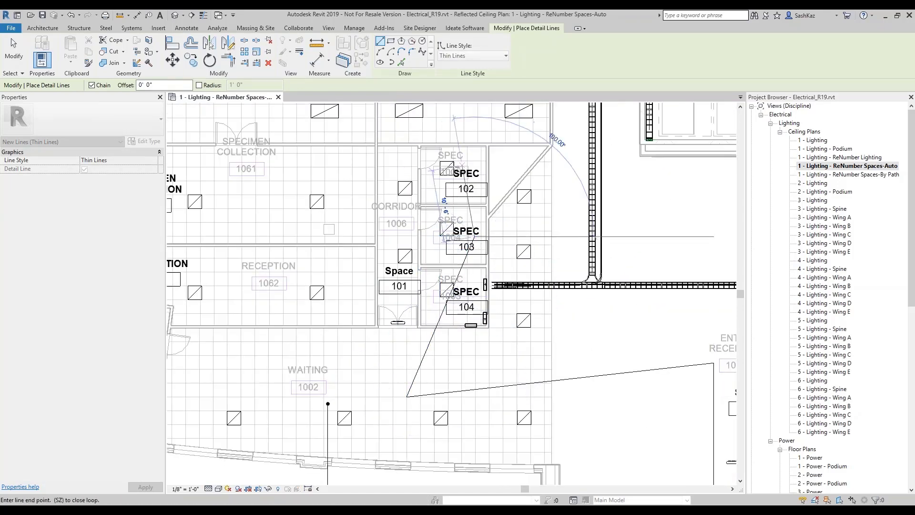
pyautogui.click(452, 168)
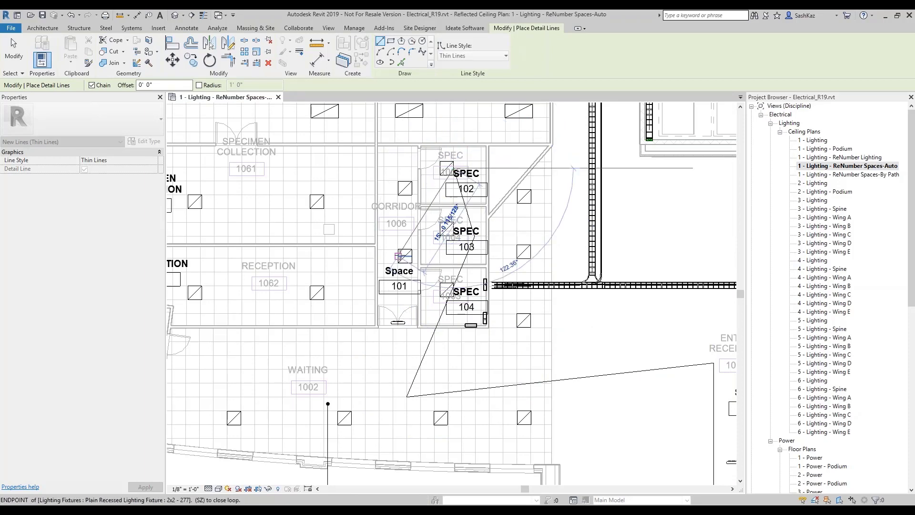
pyautogui.click(398, 256)
pyautogui.scroll(-2, 398, 256)
pyautogui.click(232, 343)
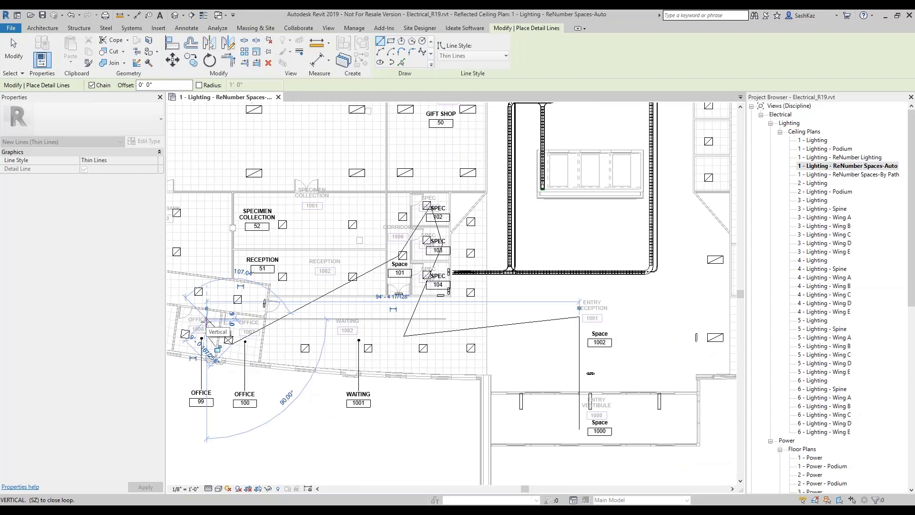
pyautogui.press('Escape')
pyautogui.press('Escape')
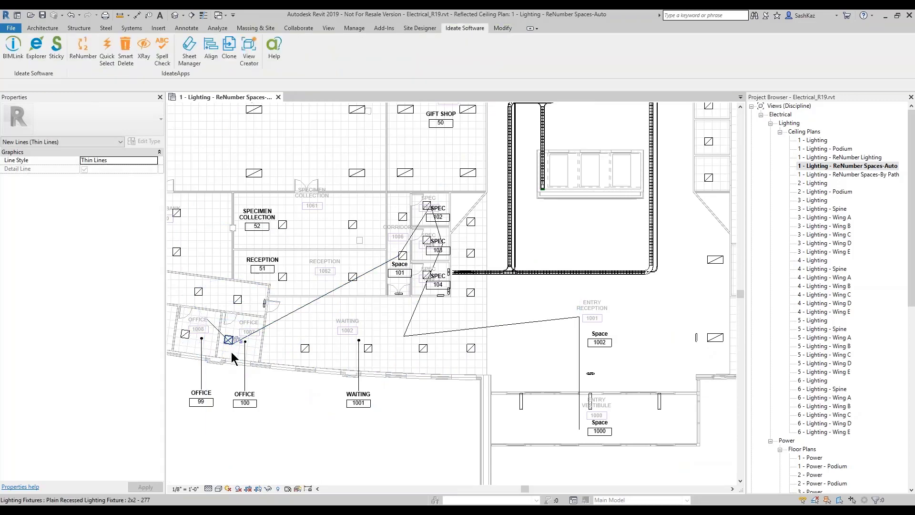
# Step: Accept the previewed space numbers 1000 through 1008 and close the ReNumber window
pyautogui.moveTo(343, 142); pyautogui.dragTo(203, 76)
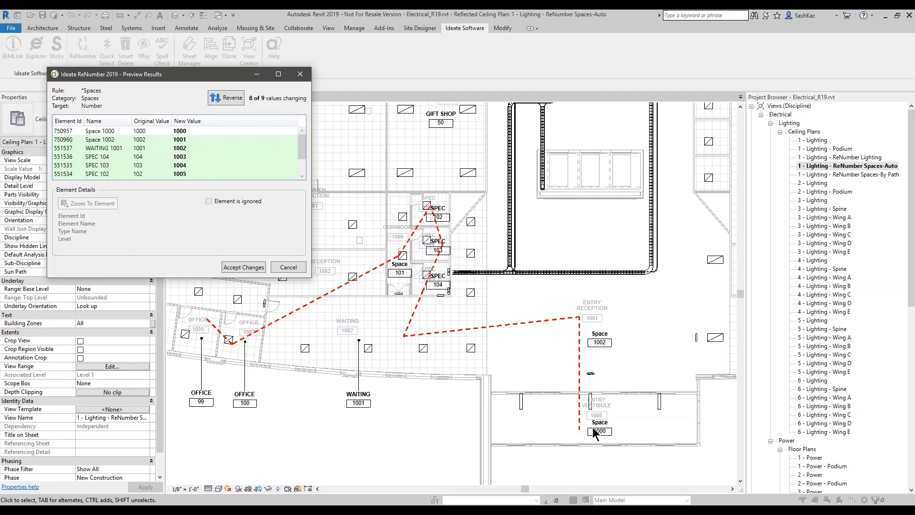
pyautogui.press('ctrl')
pyautogui.press('ctrl')
pyautogui.press('ctrl')
pyautogui.moveTo(301, 148); pyautogui.dragTo(307, 167)
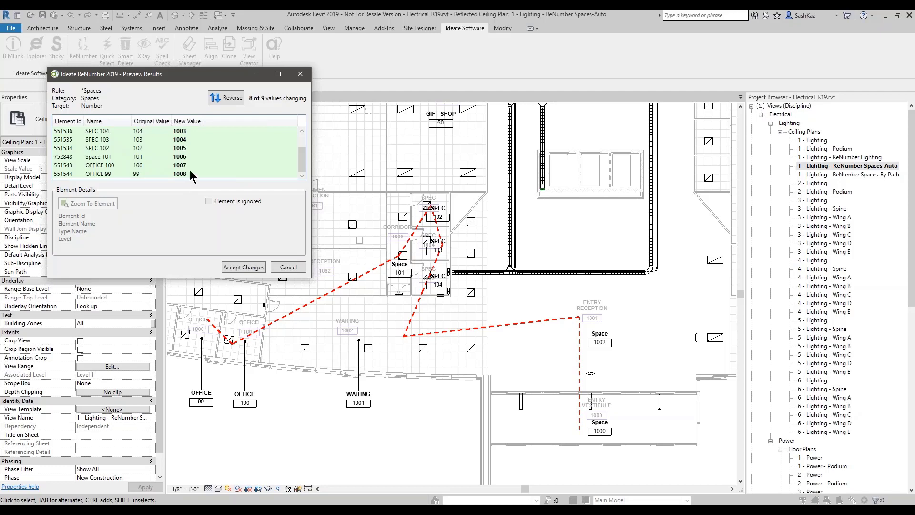
pyautogui.click(242, 268)
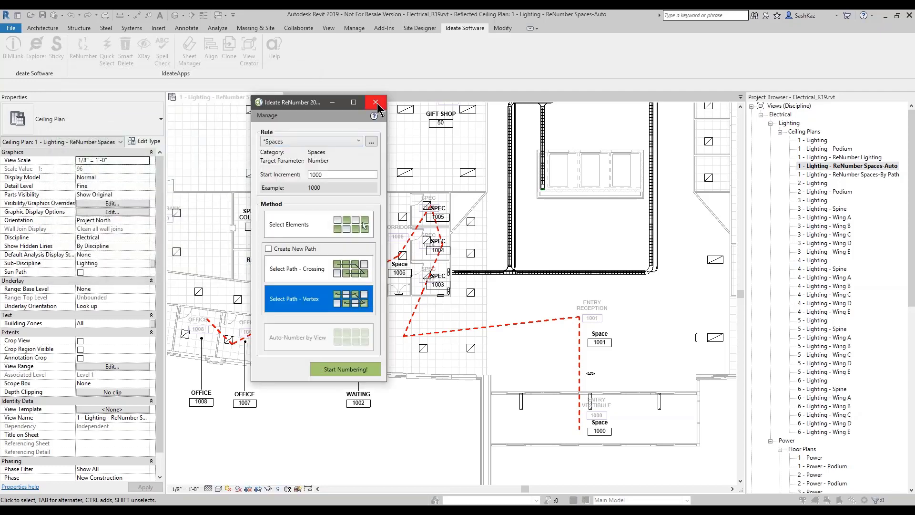
pyautogui.click(375, 103)
pyautogui.scroll(3, 410, 324)
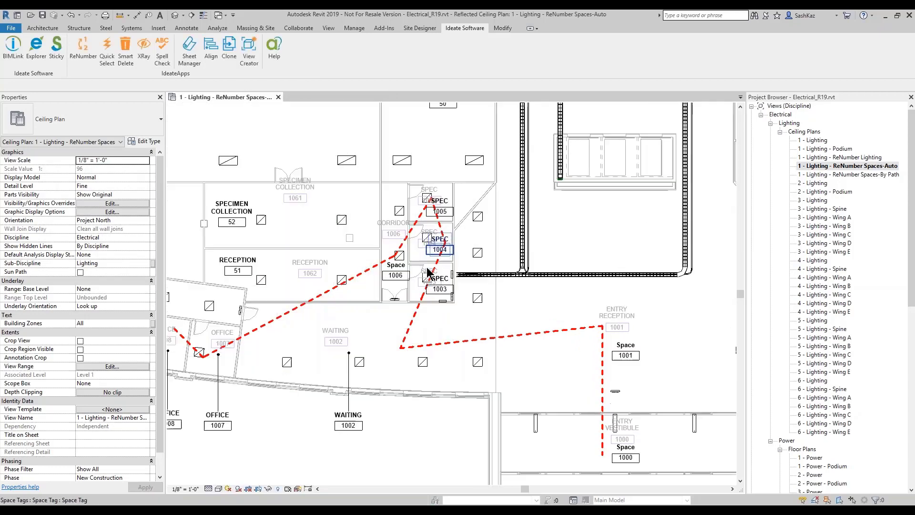
pyautogui.scroll(-1, 384, 375)
pyautogui.moveTo(383, 374); pyautogui.dragTo(449, 319, button='middle')
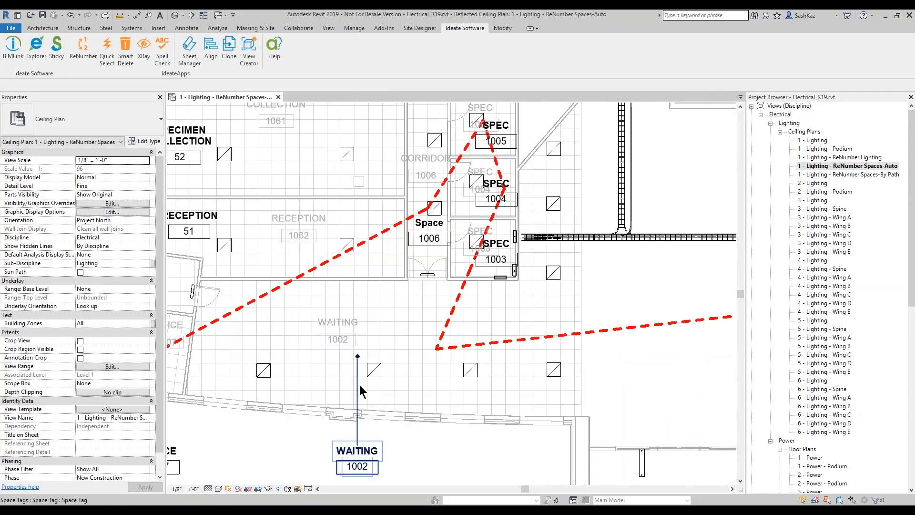
pyautogui.scroll(-1, 436, 241)
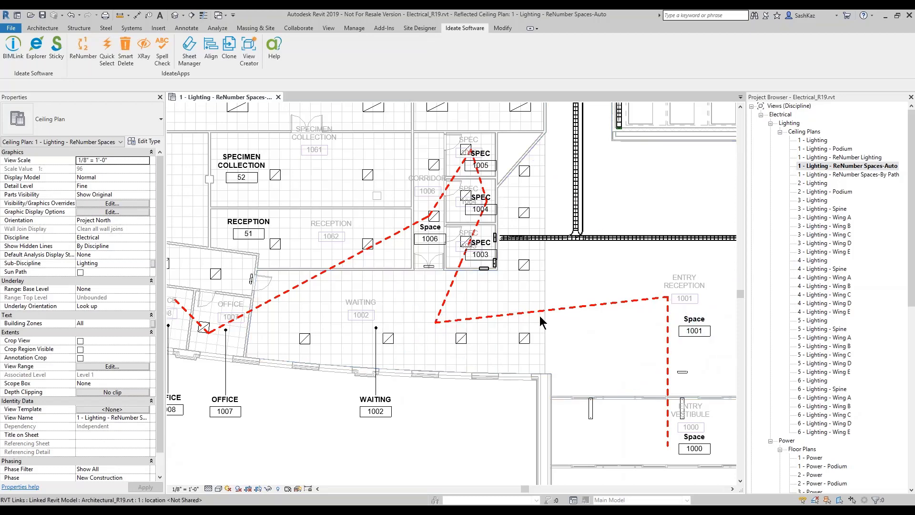
pyautogui.scroll(-2, 534, 318)
pyautogui.scroll(-1, 546, 309)
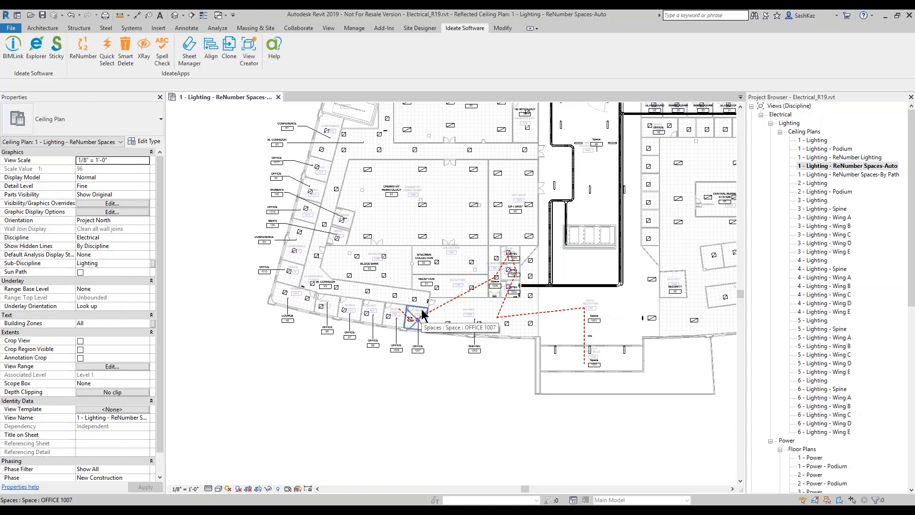
pyautogui.scroll(3, 505, 303)
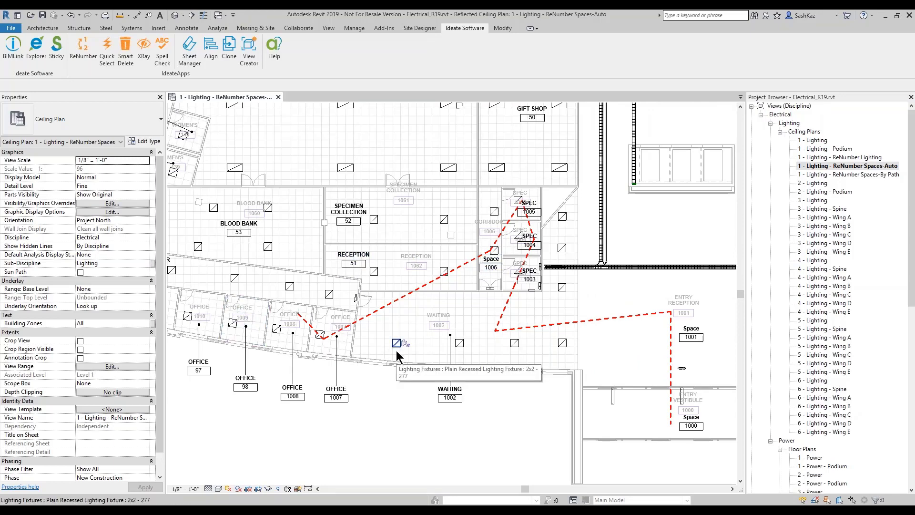
pyautogui.scroll(-1, 396, 351)
pyautogui.scroll(2, 396, 349)
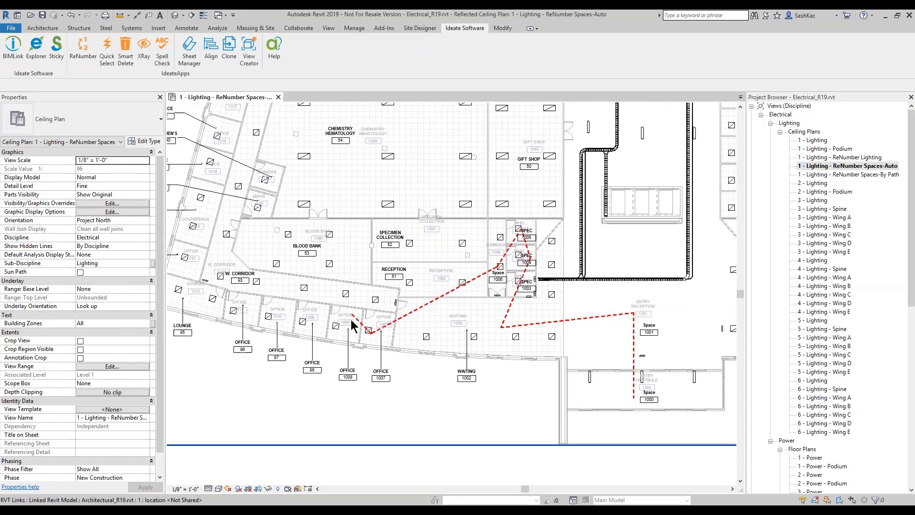
pyautogui.scroll(1, 353, 320)
pyautogui.scroll(-2, 309, 322)
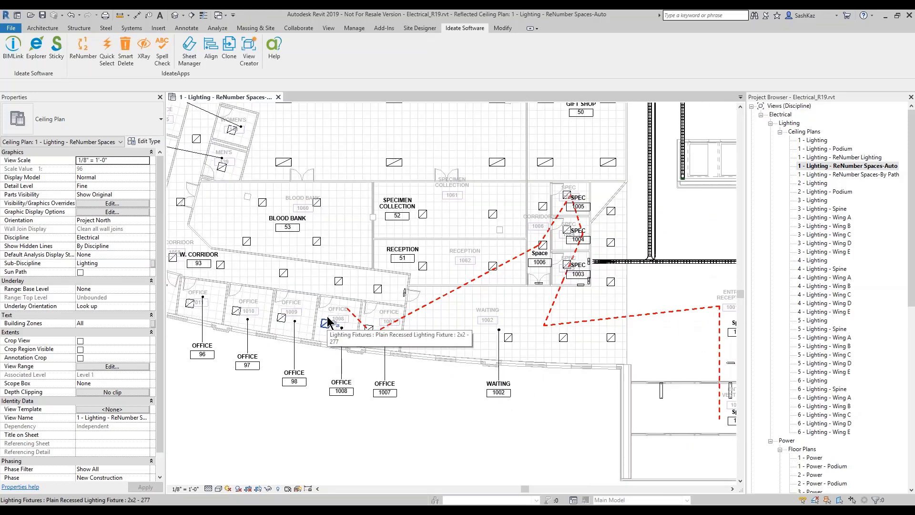
pyautogui.scroll(-2, 327, 307)
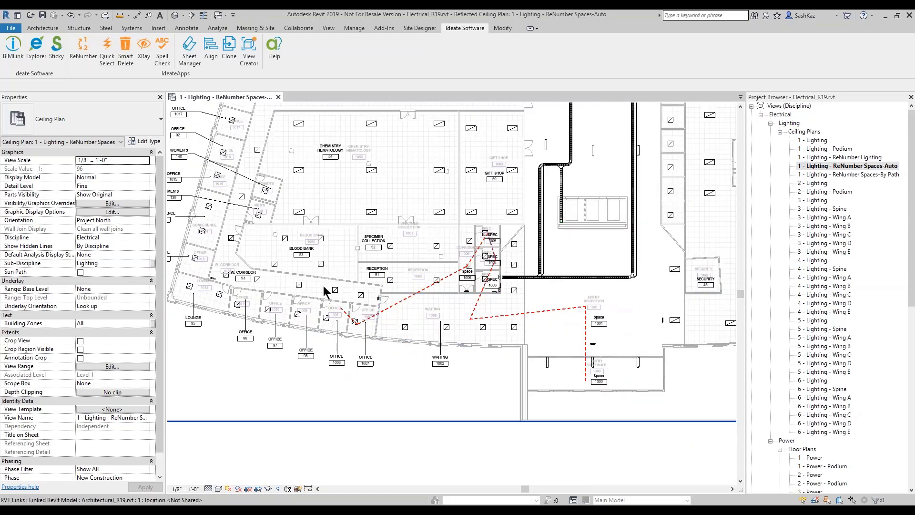
pyautogui.scroll(-6, 347, 282)
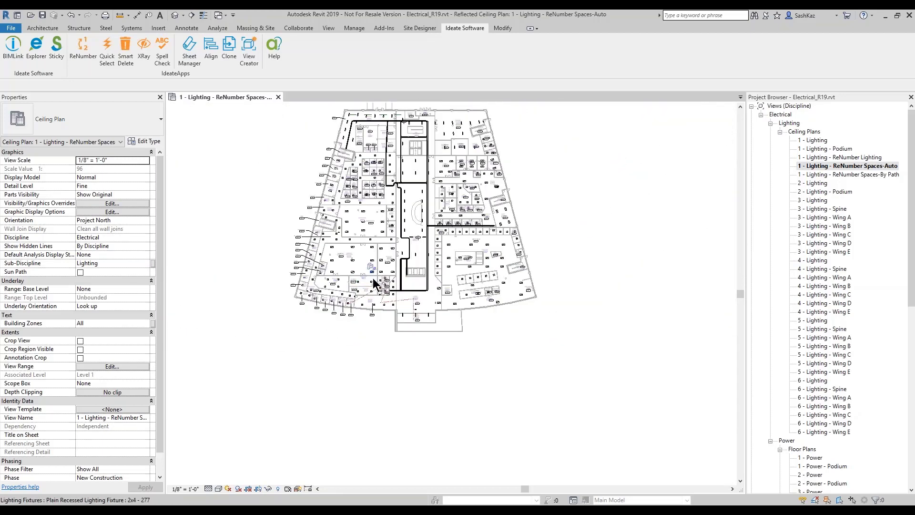
pyautogui.moveTo(418, 266); pyautogui.dragTo(420, 291, button='middle')
pyautogui.scroll(1, 370, 336)
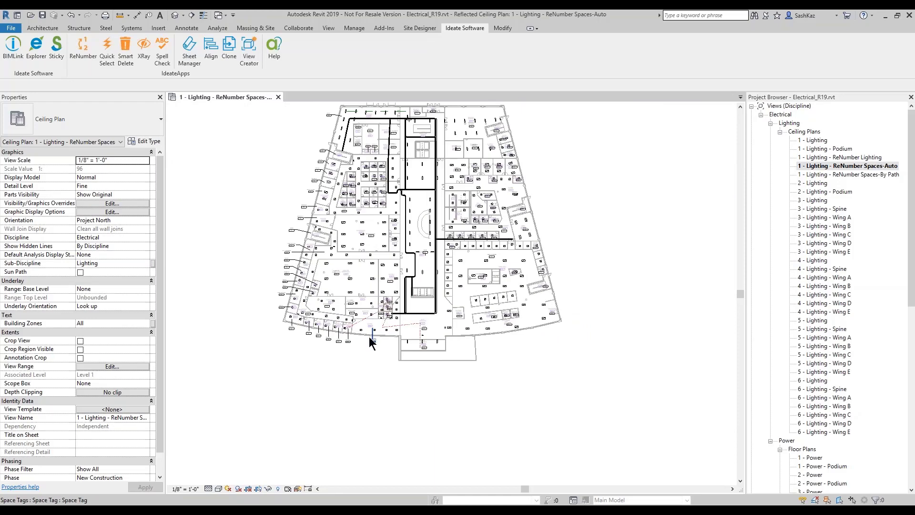
pyautogui.scroll(5, 366, 339)
pyautogui.moveTo(359, 350); pyautogui.dragTo(407, 365, button='middle')
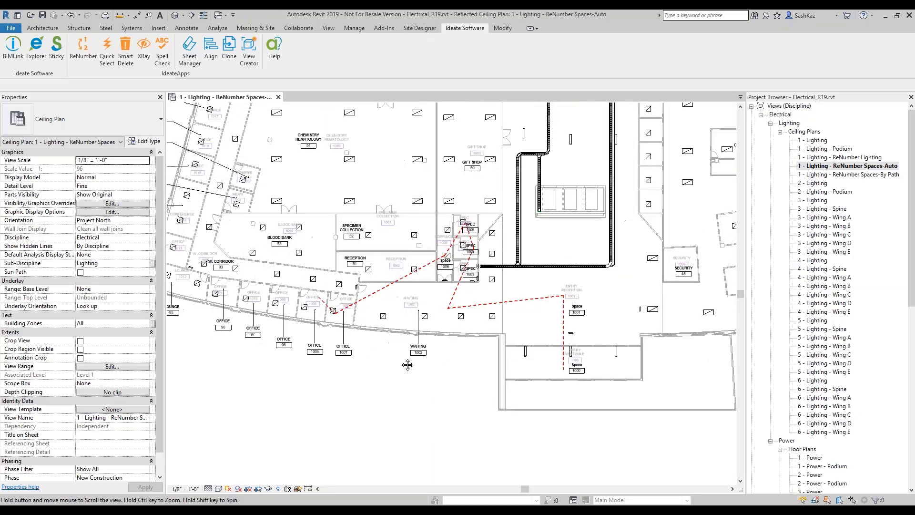
# Step: Launch ReNumber, choose the Space Number from Room rule, and focus the Optional Prefix field
pyautogui.click(84, 60)
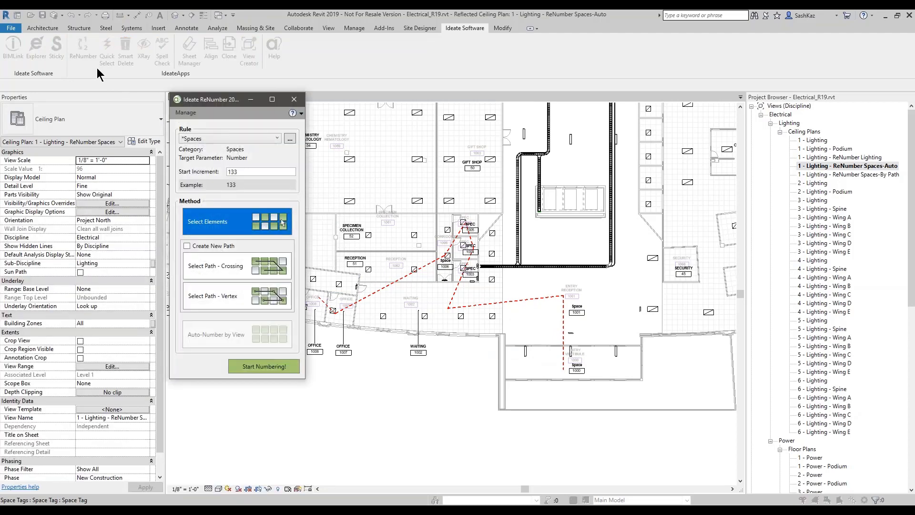
pyautogui.click(210, 138)
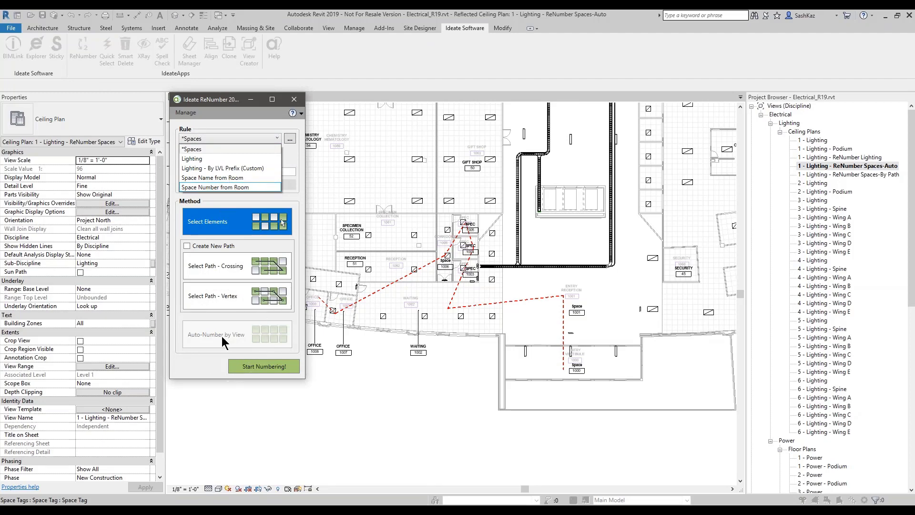
pyautogui.click(213, 186)
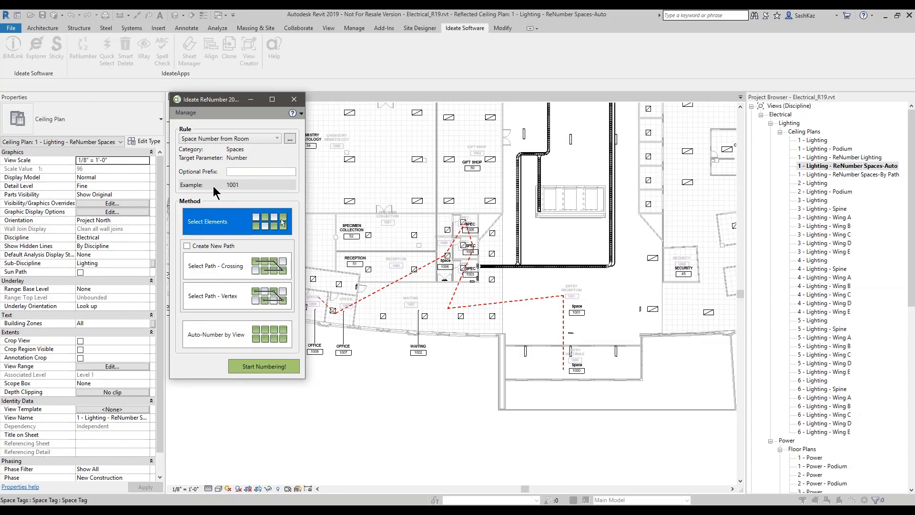
pyautogui.moveTo(224, 89); pyautogui.dragTo(321, 89)
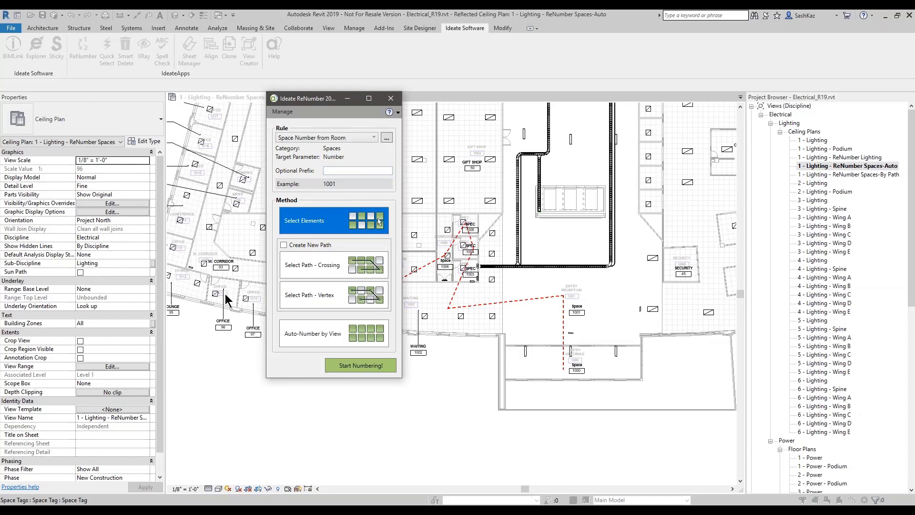
pyautogui.press('ctrl')
pyautogui.click(330, 170)
pyautogui.click(385, 136)
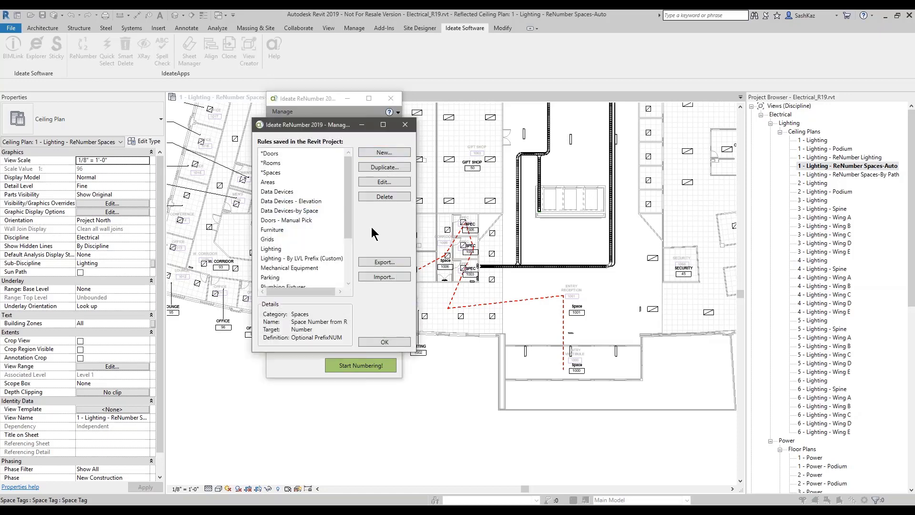
pyautogui.click(384, 182)
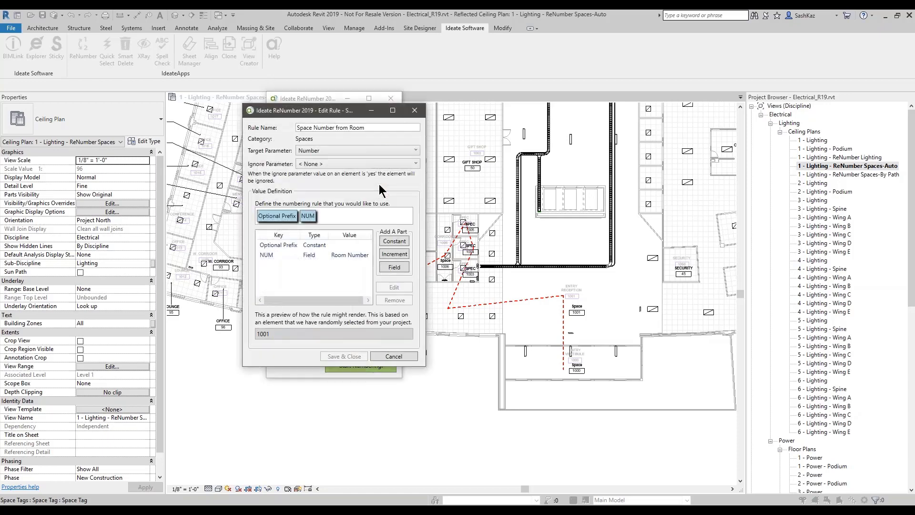
pyautogui.click(289, 247)
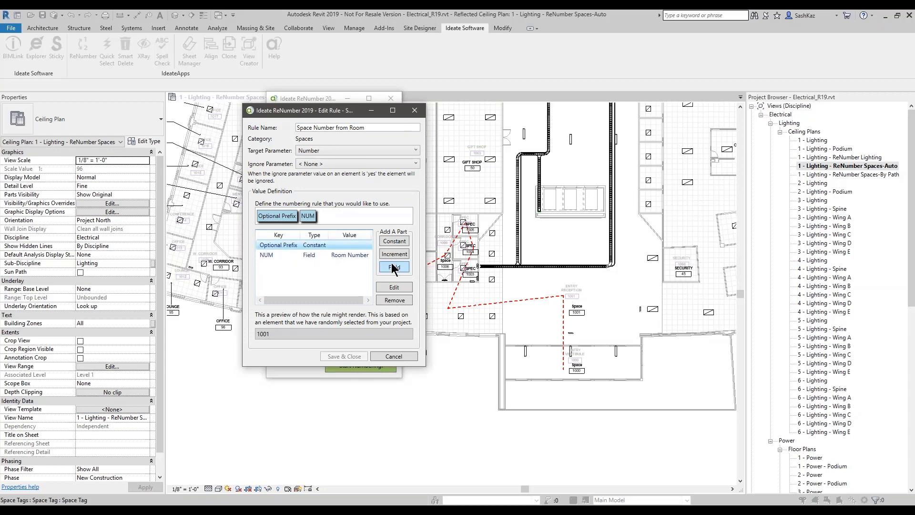
pyautogui.doubleClick(279, 247)
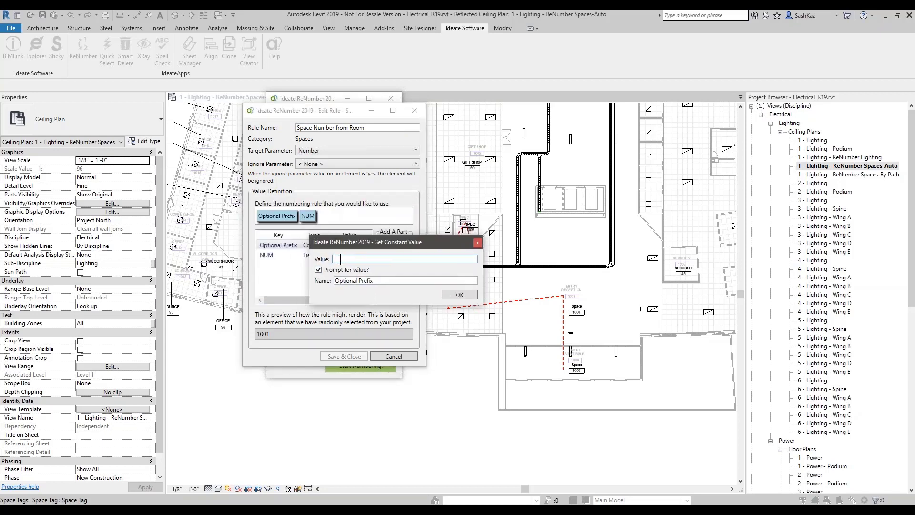
pyautogui.press('ctrl')
pyautogui.press('ctrl')
pyautogui.click(477, 242)
pyautogui.click(317, 255)
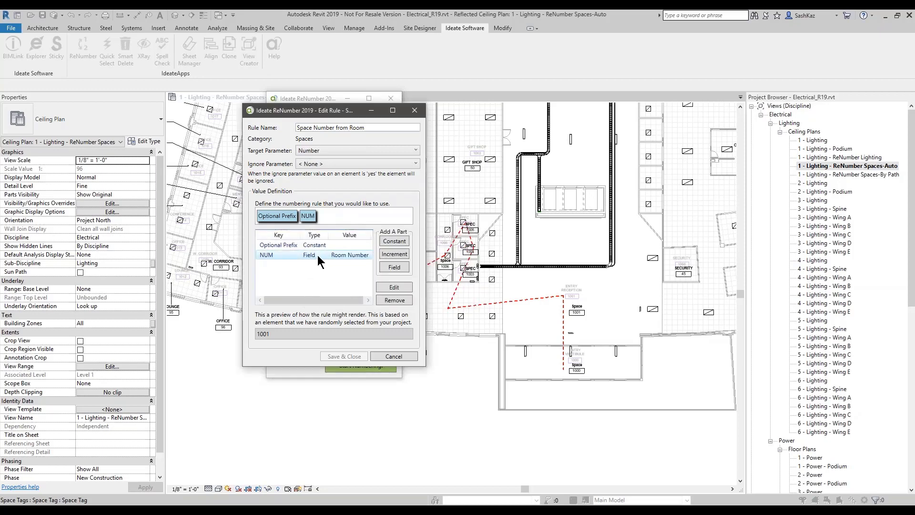
pyautogui.doubleClick(317, 255)
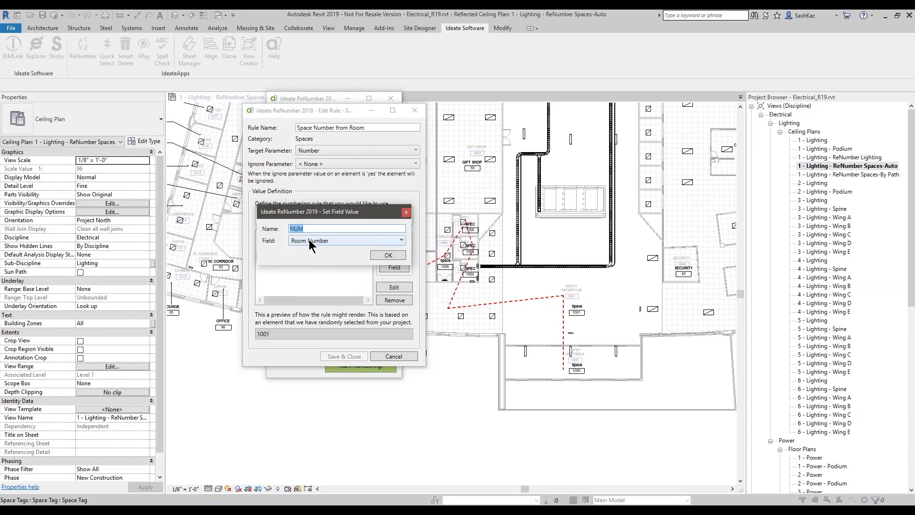
pyautogui.click(308, 239)
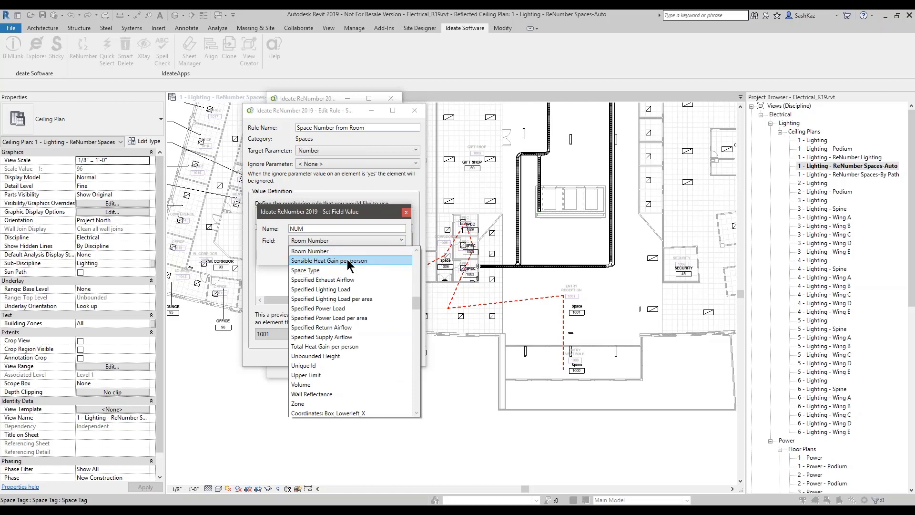
pyautogui.scroll(5, 340, 257)
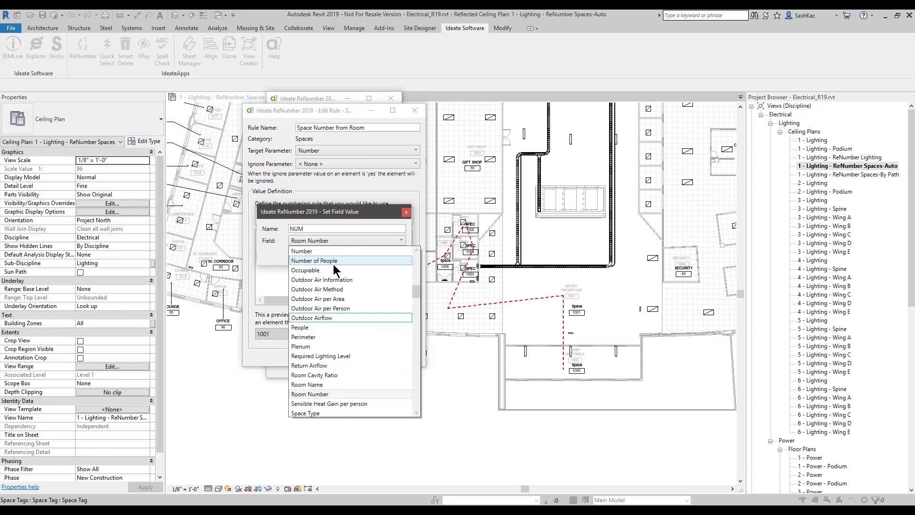
pyautogui.scroll(6, 329, 265)
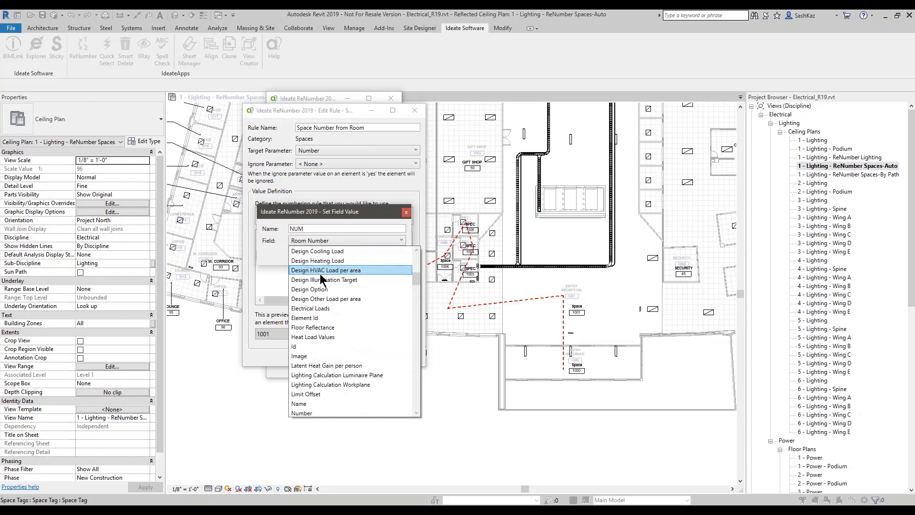
pyautogui.scroll(-2, 322, 281)
pyautogui.scroll(-1, 326, 301)
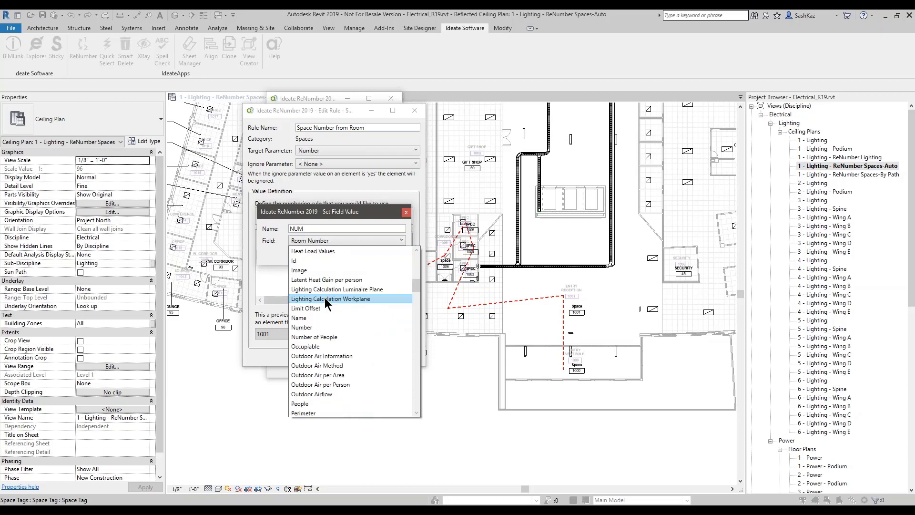
pyautogui.scroll(-2, 325, 305)
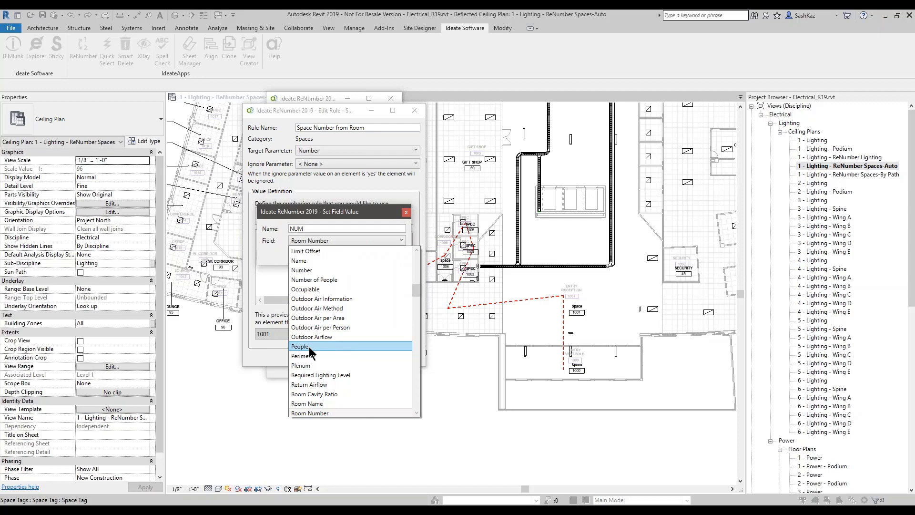
pyautogui.scroll(-4, 318, 343)
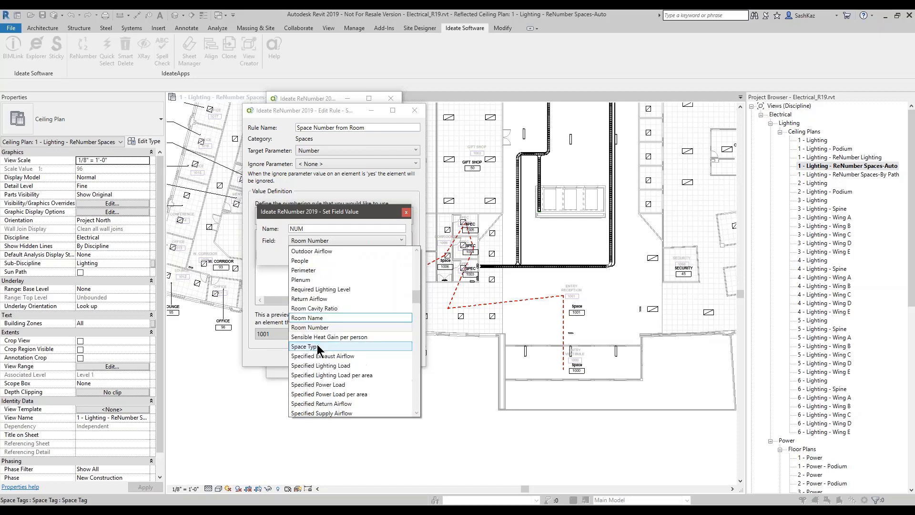
pyautogui.click(383, 210)
pyautogui.click(407, 212)
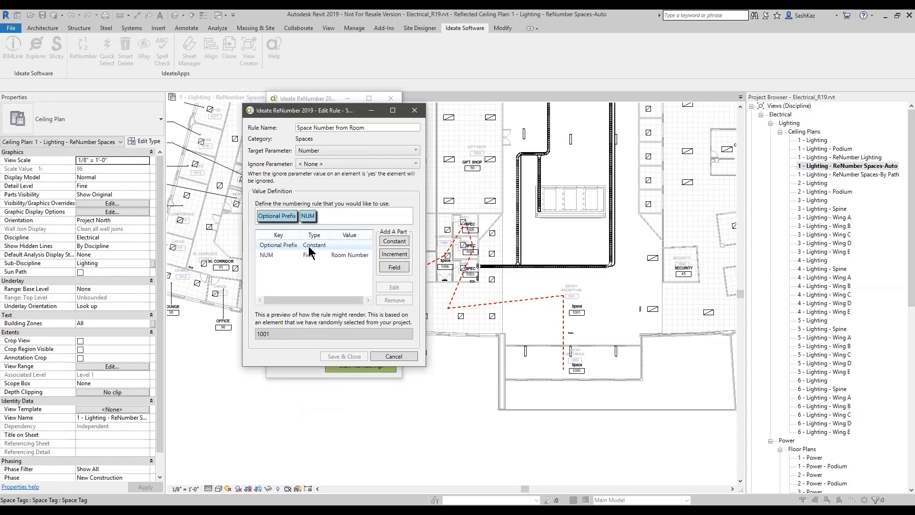
pyautogui.moveTo(343, 111); pyautogui.dragTo(518, 119)
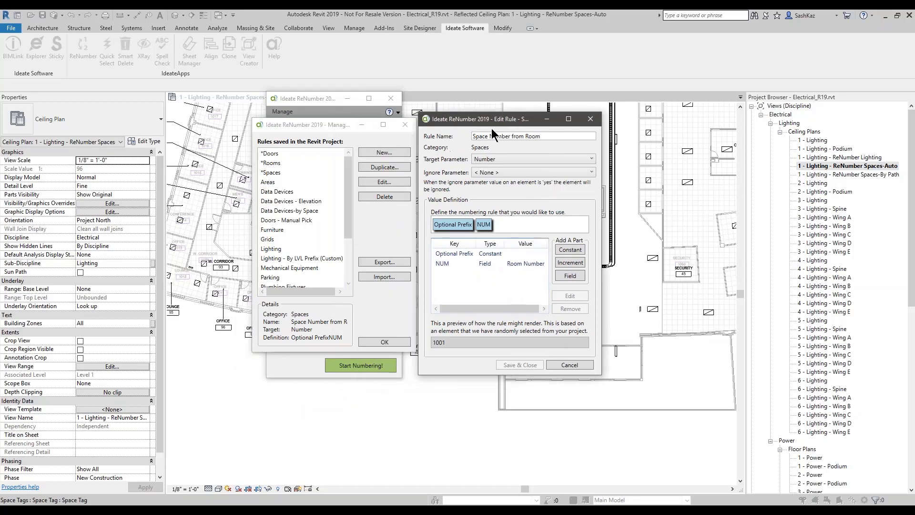
pyautogui.doubleClick(479, 257)
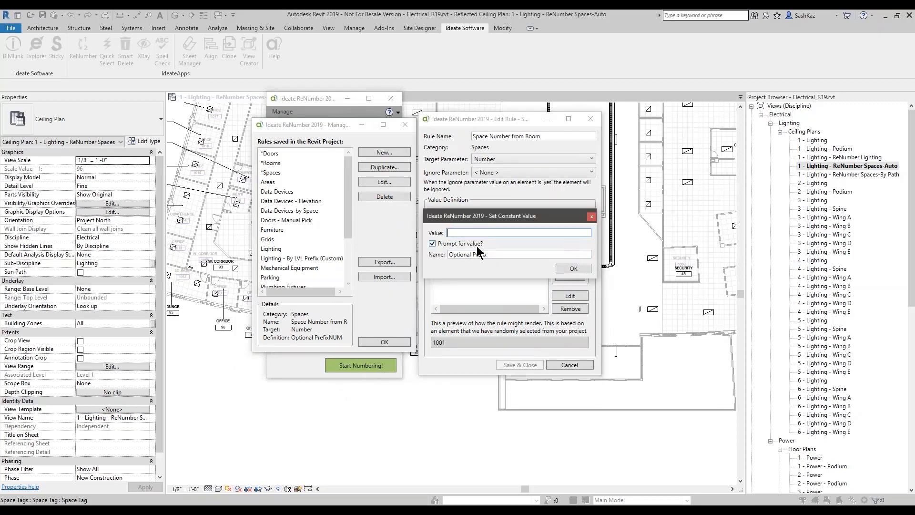
pyautogui.click(591, 216)
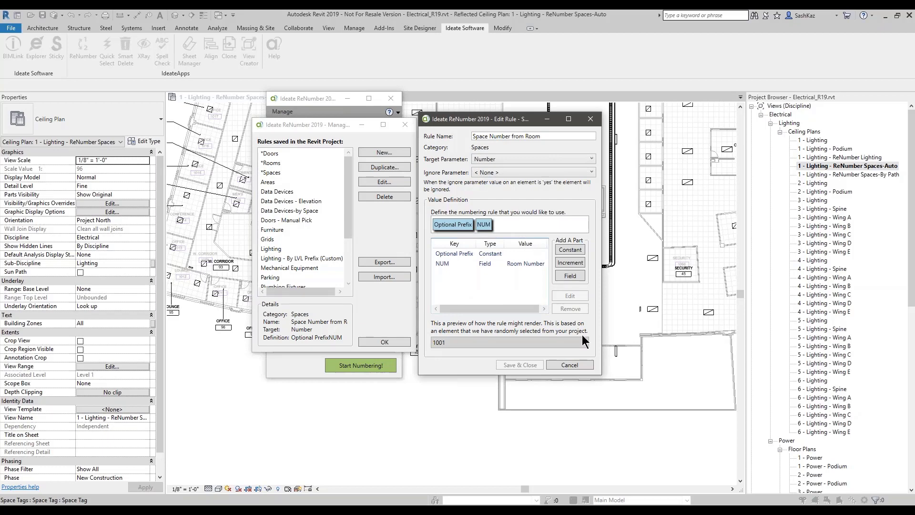
pyautogui.click(591, 119)
pyautogui.click(404, 125)
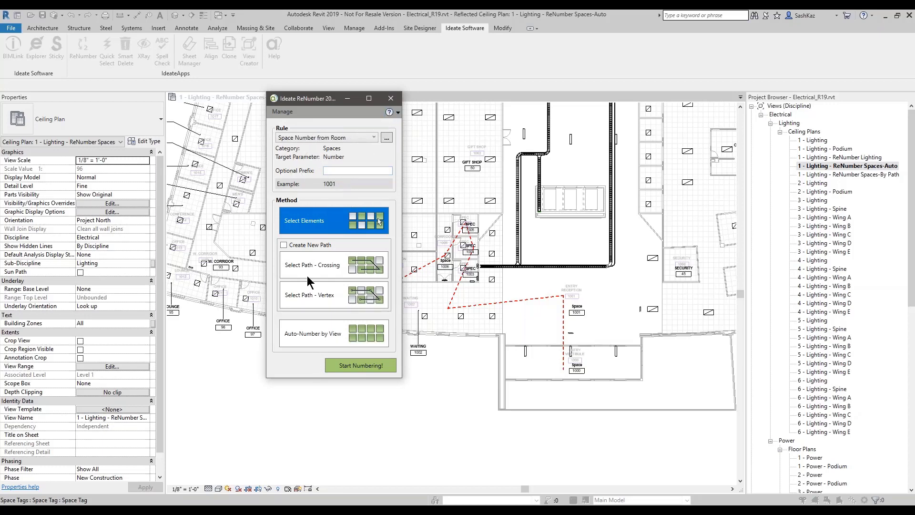
pyautogui.click(307, 339)
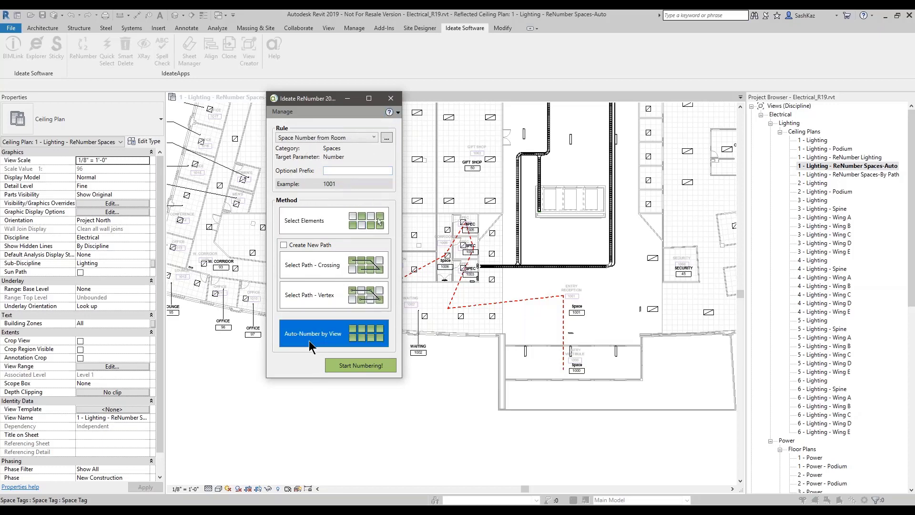
# Step: Preview the results, toggling Element is ignored on and off for Room 83 and STORAGE 81
pyautogui.click(343, 368)
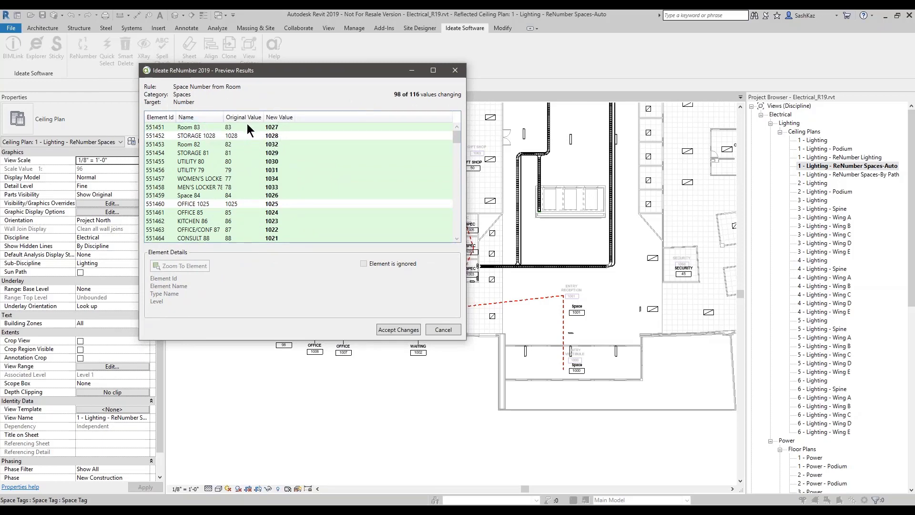
pyautogui.scroll(-8, 261, 174)
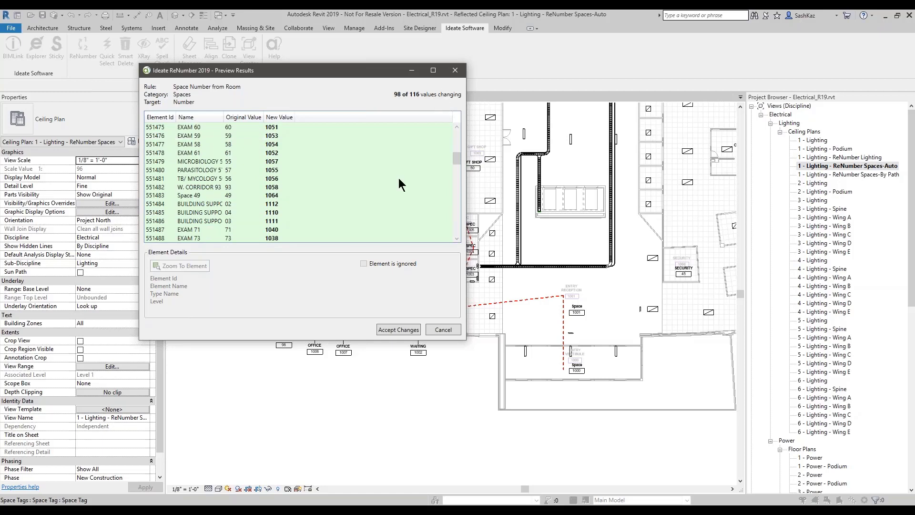
pyautogui.scroll(-17, 399, 180)
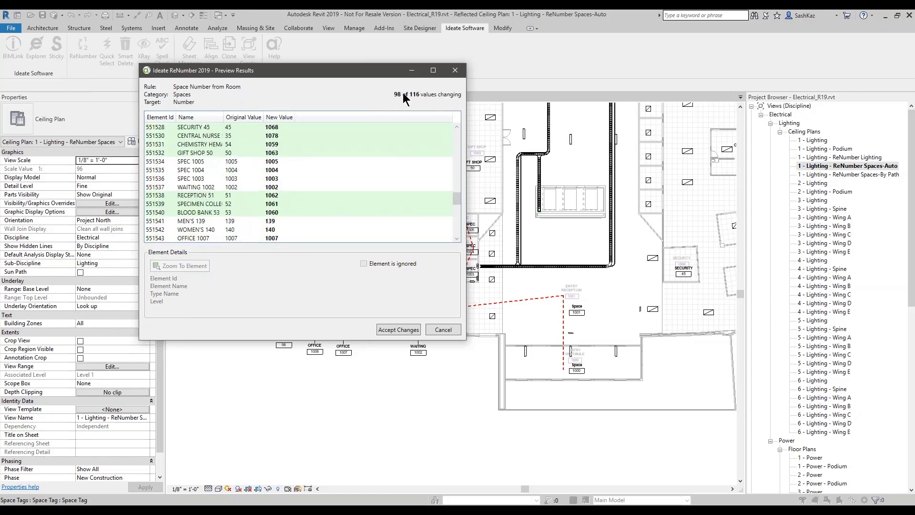
pyautogui.scroll(20, 341, 174)
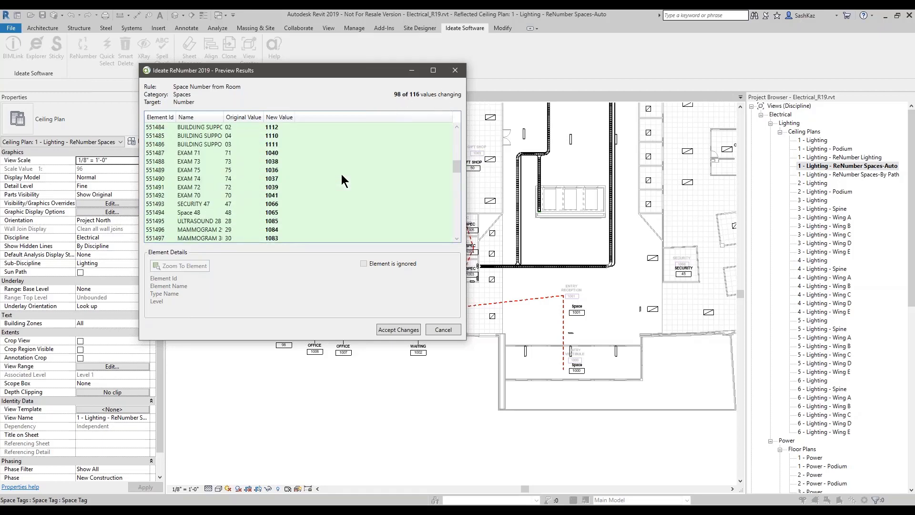
pyautogui.scroll(5, 237, 177)
pyautogui.click(241, 126)
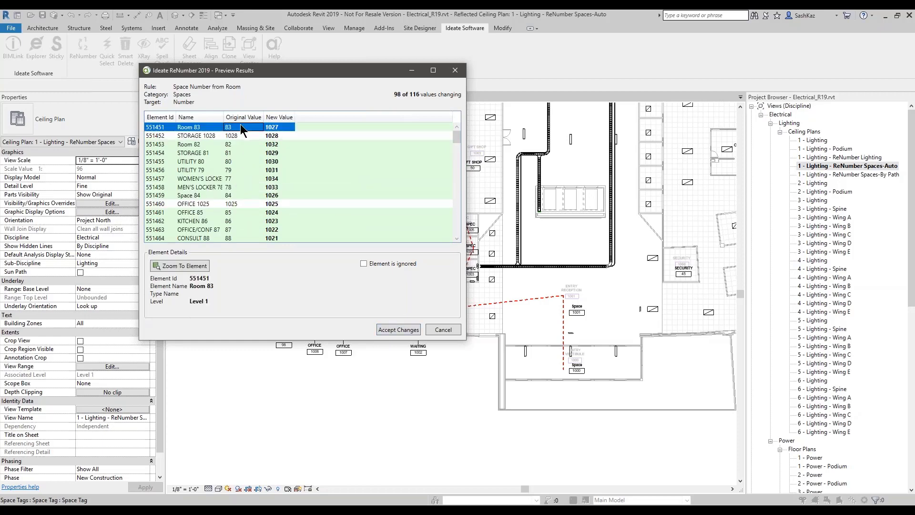
pyautogui.click(376, 264)
pyautogui.click(376, 263)
pyautogui.click(275, 153)
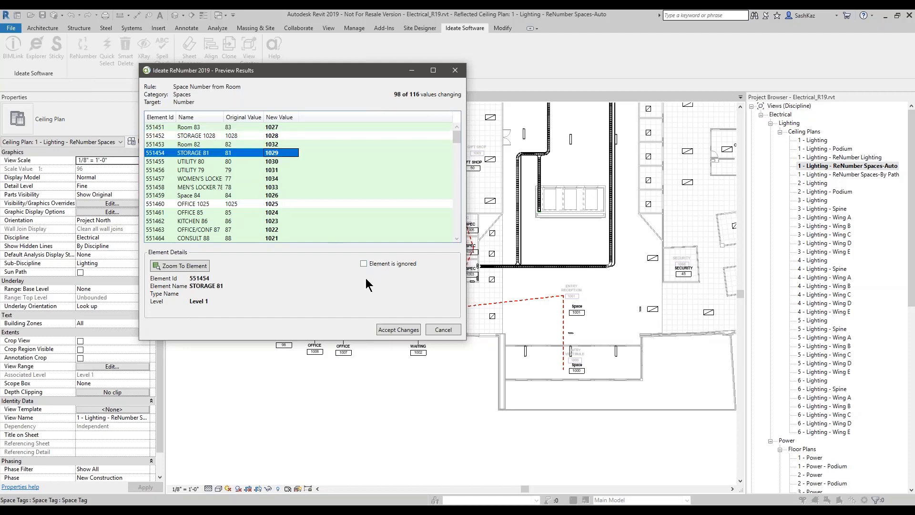
pyautogui.click(364, 264)
pyautogui.click(364, 263)
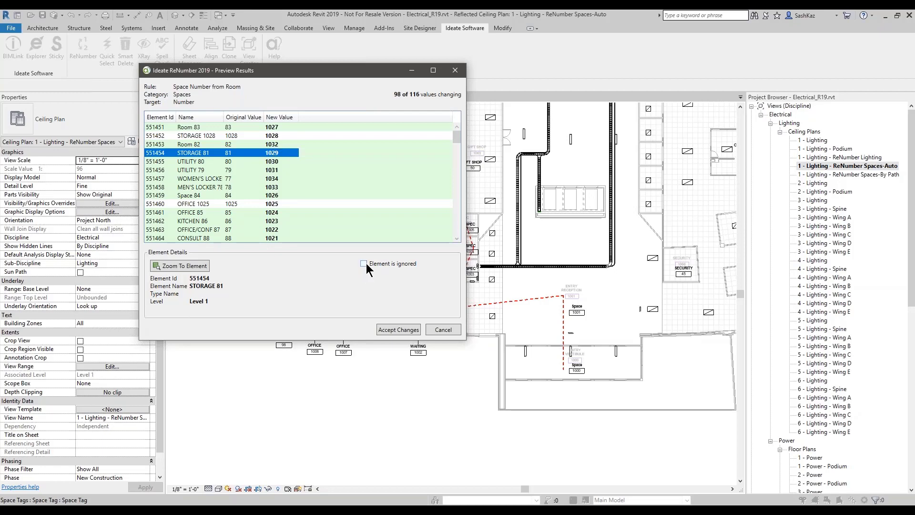
# Step: Accept the 98 space number changes and close ReNumber
pyautogui.click(397, 329)
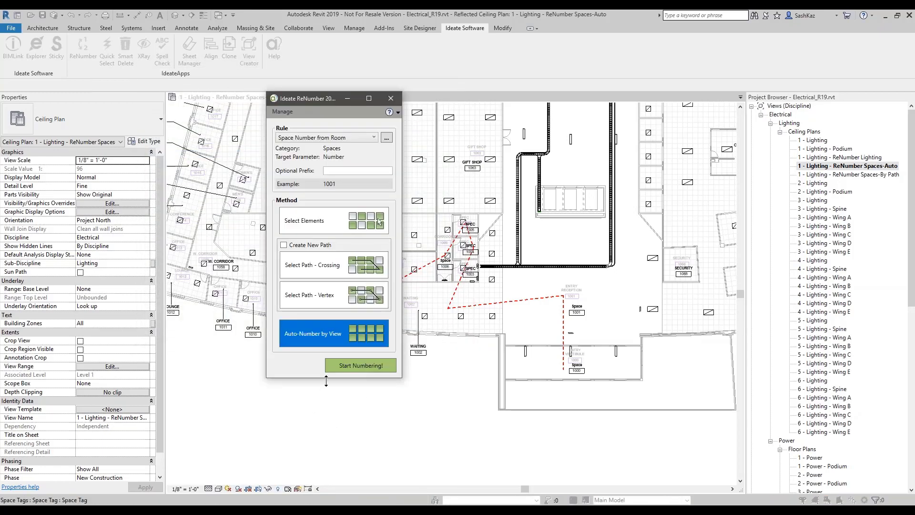
pyautogui.click(391, 103)
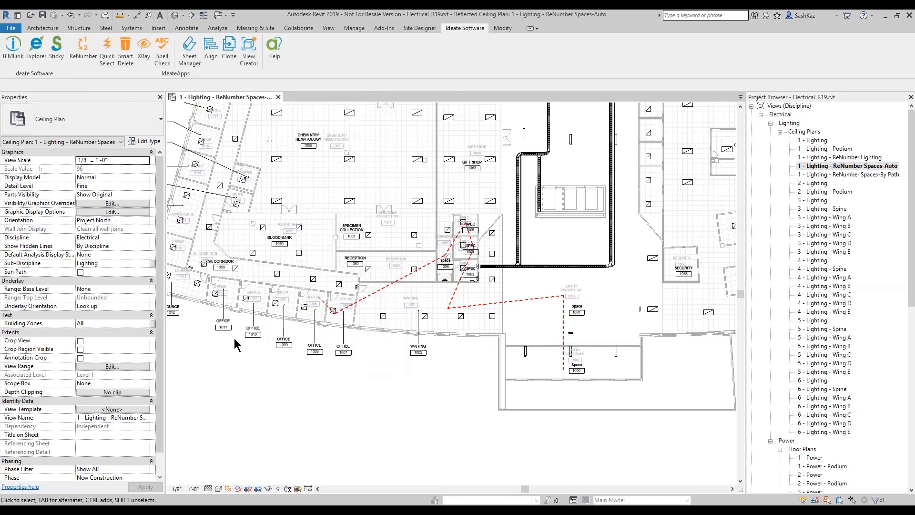
pyautogui.scroll(5, 233, 339)
pyautogui.scroll(2, 327, 350)
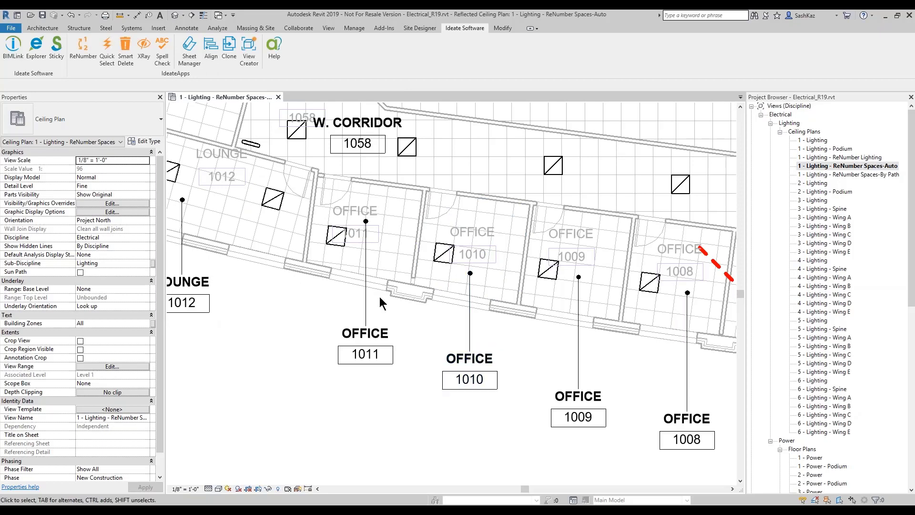
pyautogui.scroll(-4, 476, 405)
pyautogui.scroll(1, 216, 213)
pyautogui.moveTo(294, 245); pyautogui.dragTo(324, 388, button='middle')
pyautogui.moveTo(345, 246); pyautogui.dragTo(302, 354, button='middle')
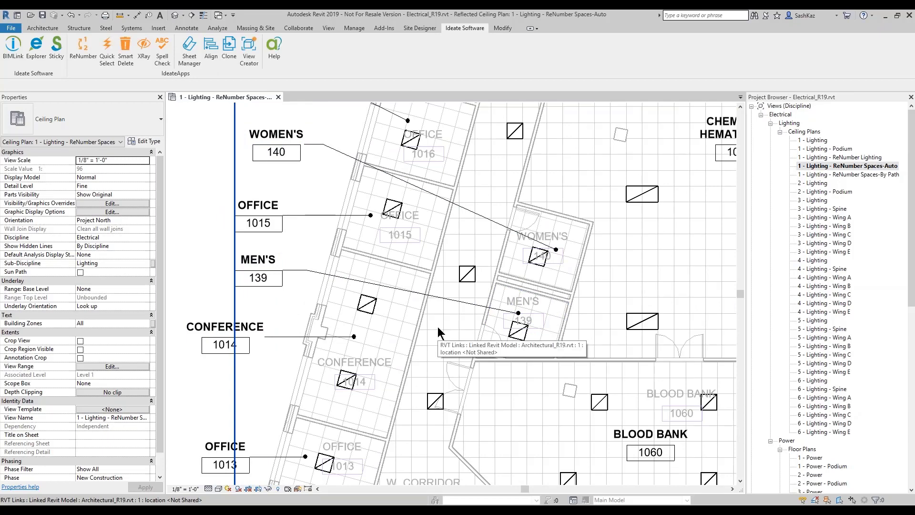
pyautogui.scroll(2, 544, 269)
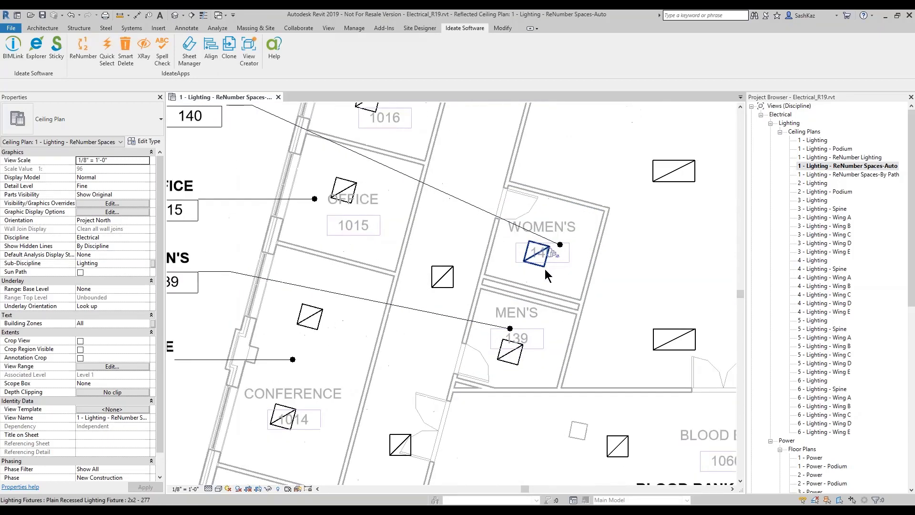
pyautogui.scroll(-2, 545, 282)
pyautogui.scroll(2, 548, 271)
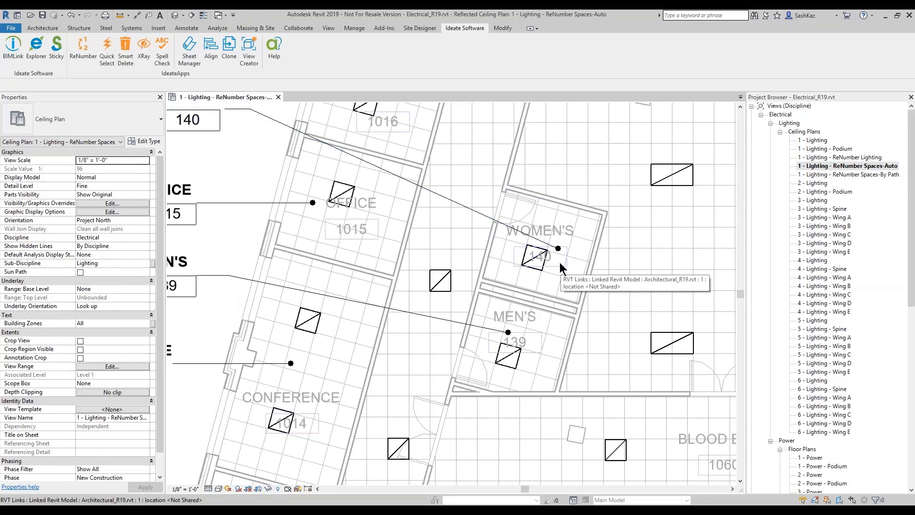
pyautogui.scroll(-1, 559, 262)
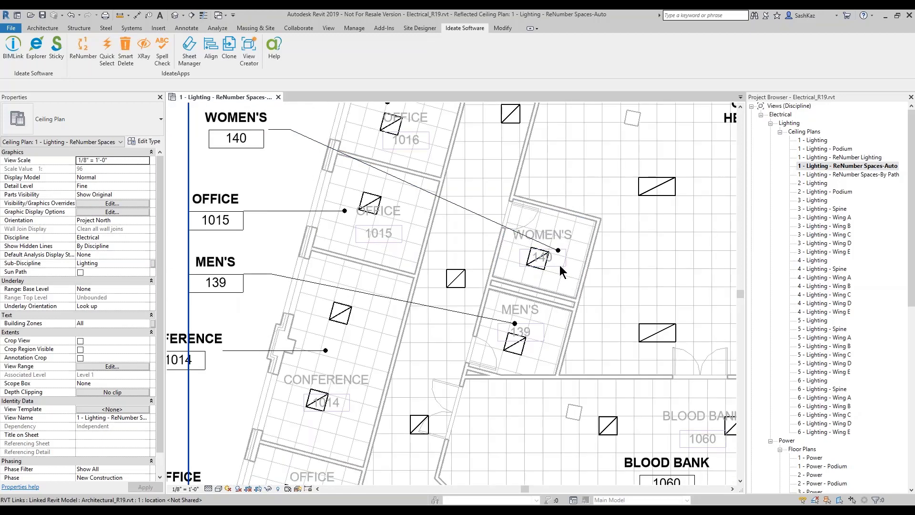
pyautogui.scroll(1, 556, 261)
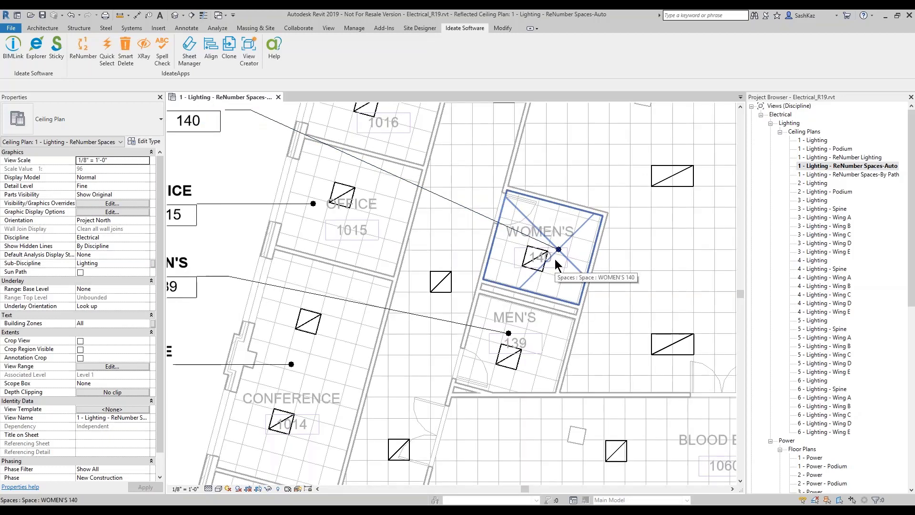
pyautogui.scroll(4, 550, 267)
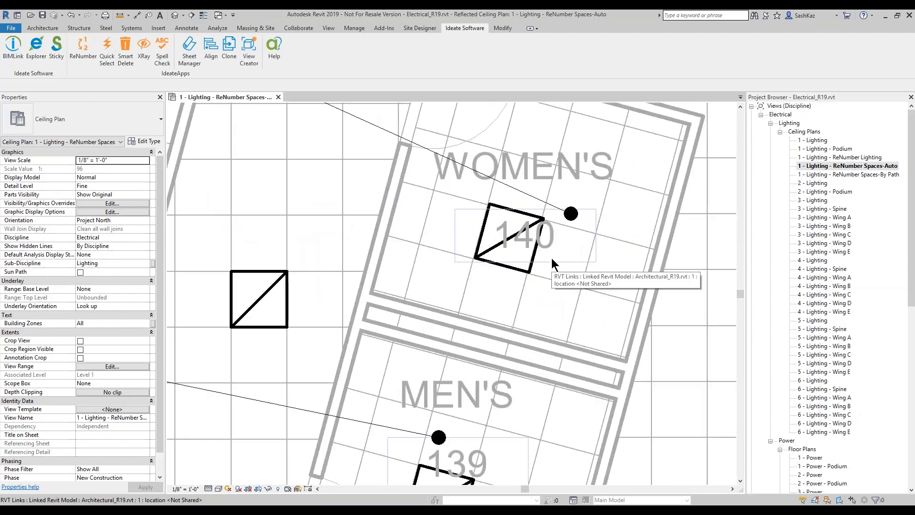
pyautogui.scroll(-1, 528, 257)
pyautogui.scroll(-4, 528, 253)
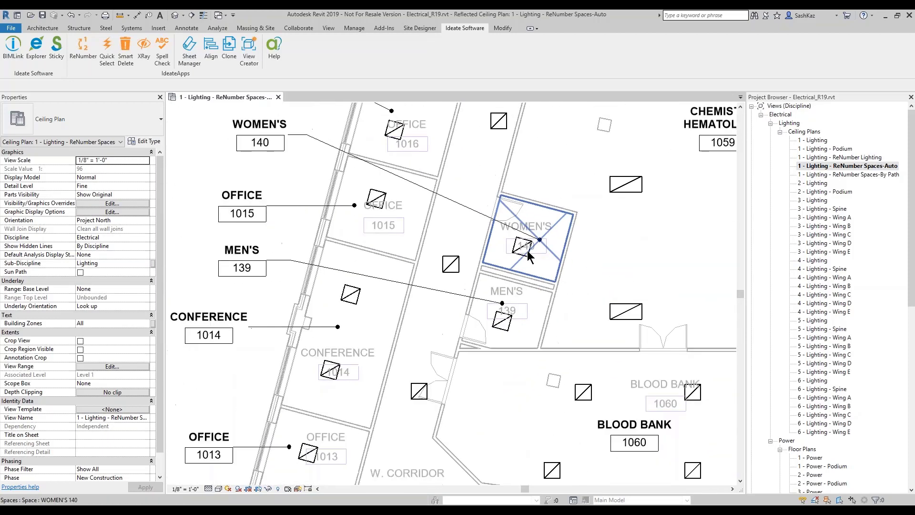
pyautogui.scroll(-1, 262, 149)
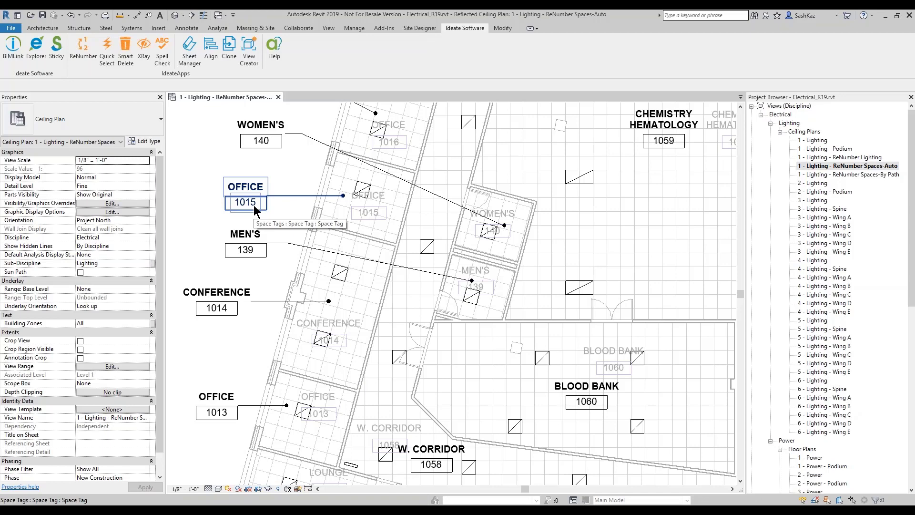
pyautogui.scroll(-5, 406, 383)
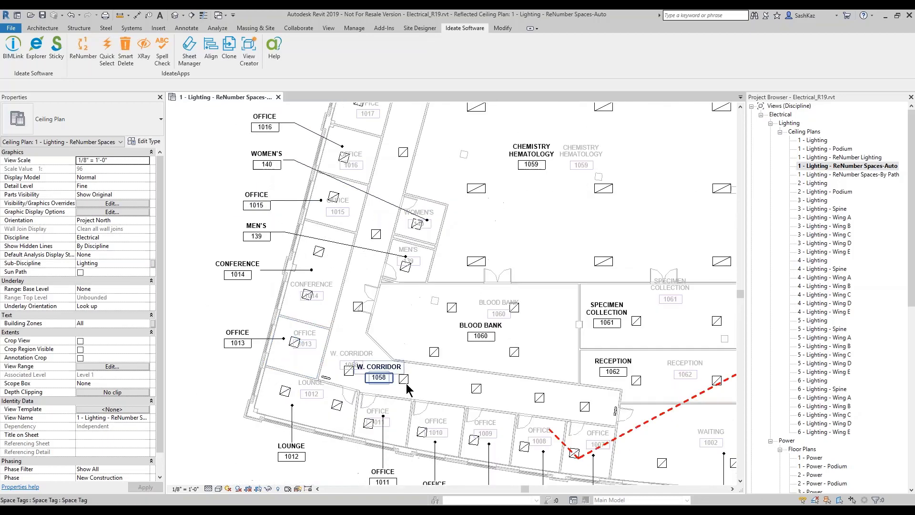
pyautogui.scroll(1, 572, 429)
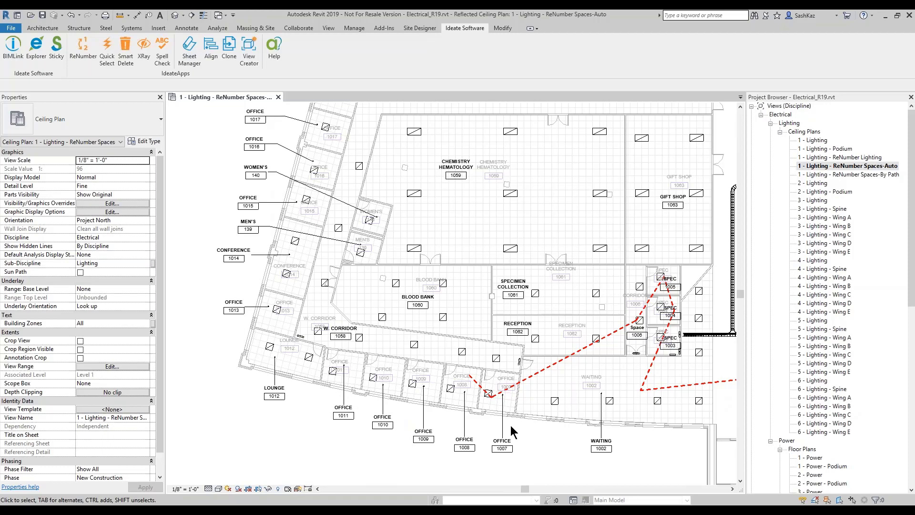
pyautogui.press('z')
pyautogui.press('f')
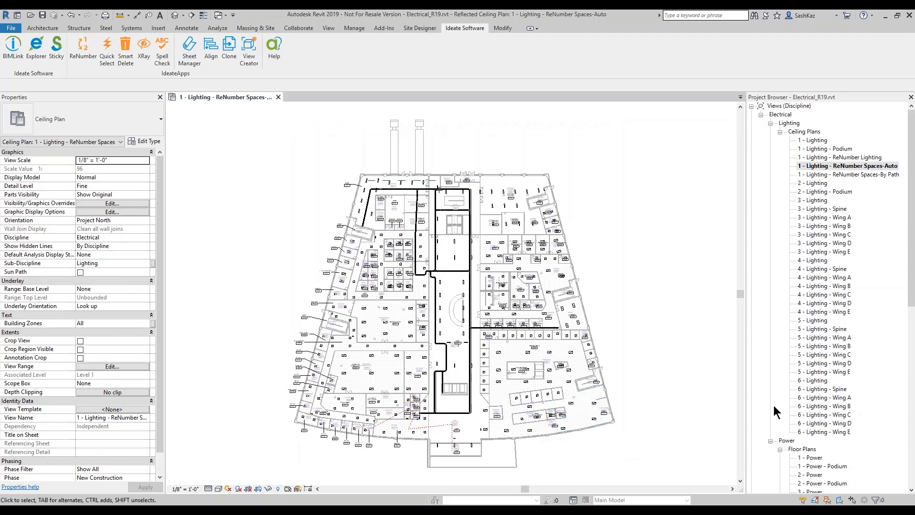
pyautogui.click(858, 158)
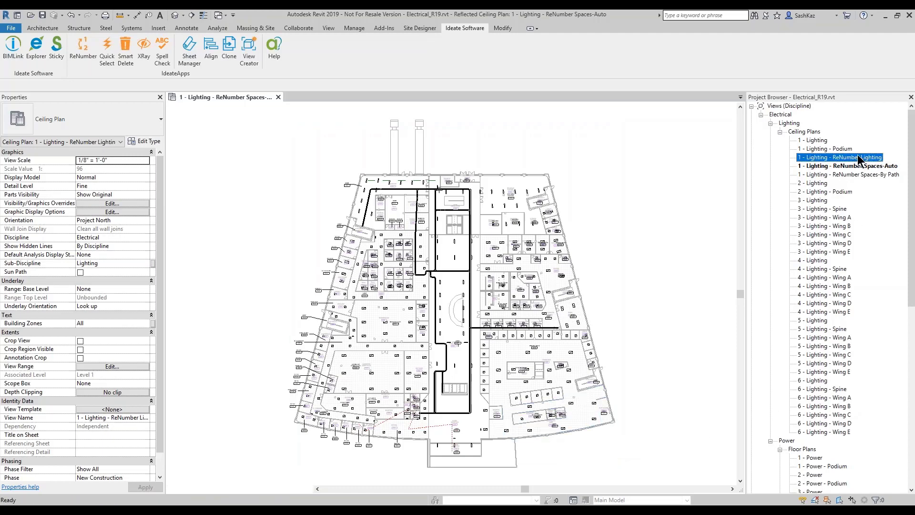
# Step: Open the 1 - Lighting - ReNumber Lighting plan and select, then deselect, the dashed 843–841 path line
pyautogui.doubleClick(858, 158)
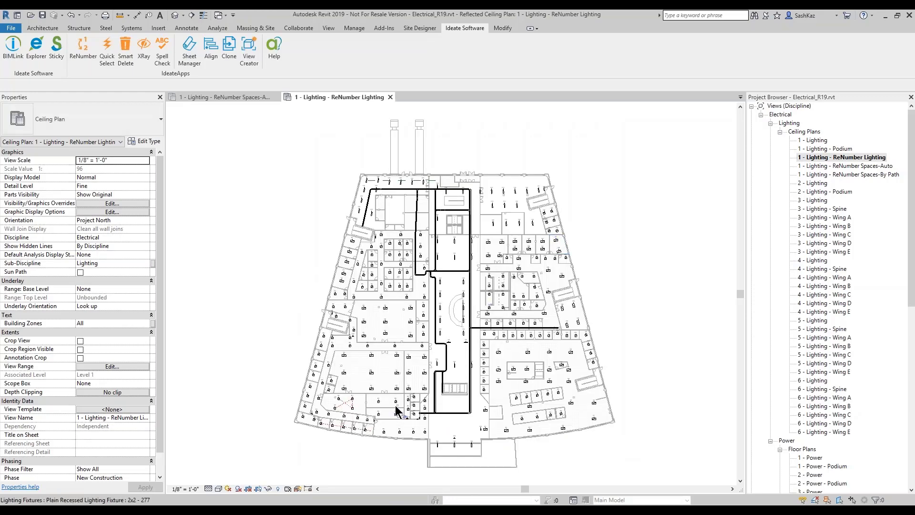
pyautogui.scroll(6, 396, 411)
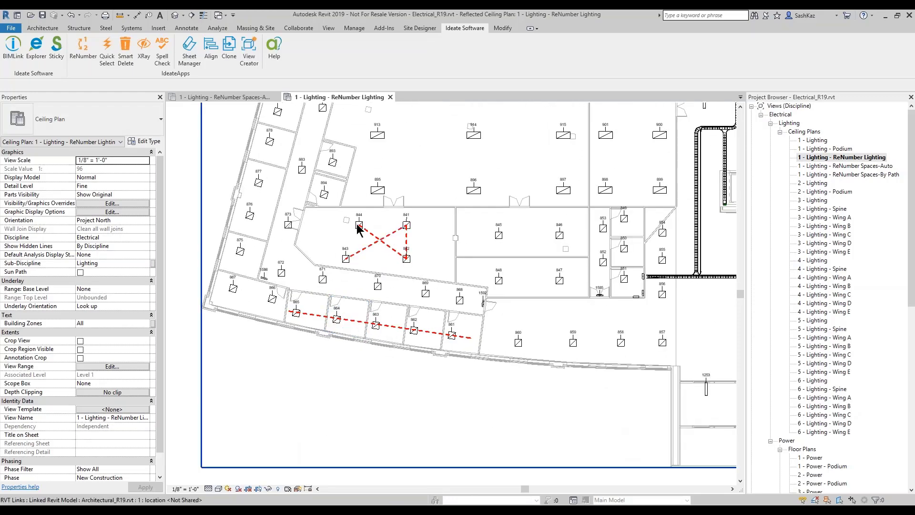
pyautogui.scroll(3, 415, 376)
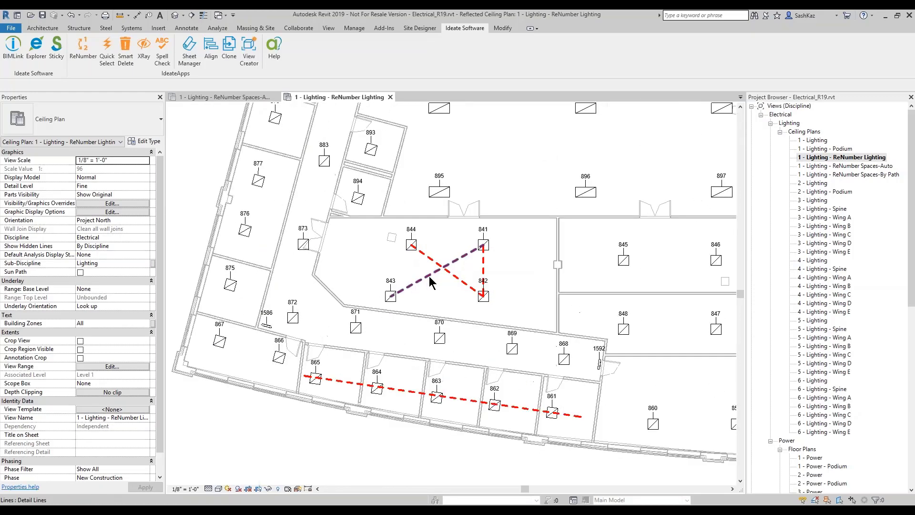
pyautogui.scroll(1, 430, 282)
pyautogui.click(416, 284)
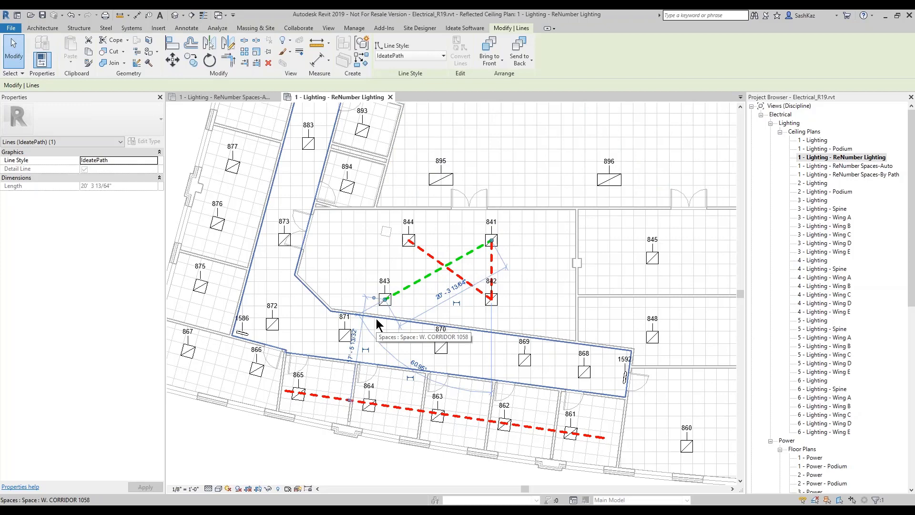
pyautogui.press('Escape')
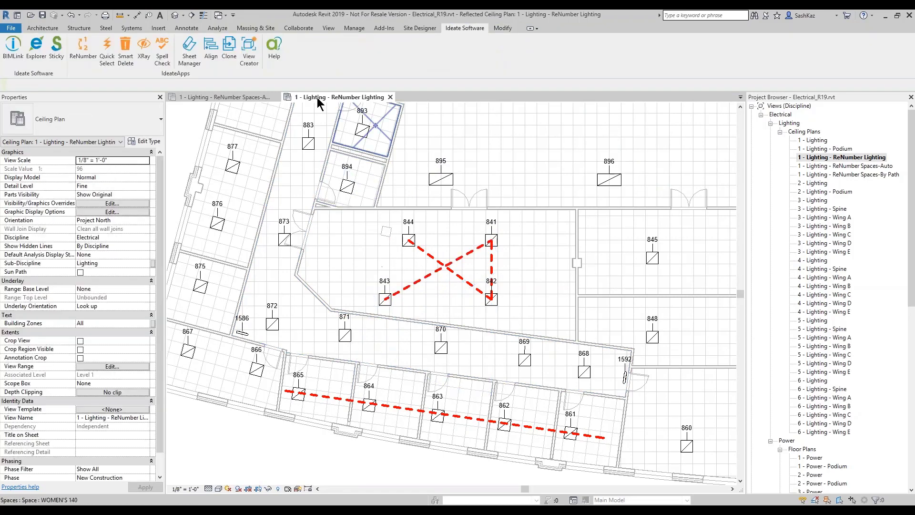
pyautogui.click(186, 28)
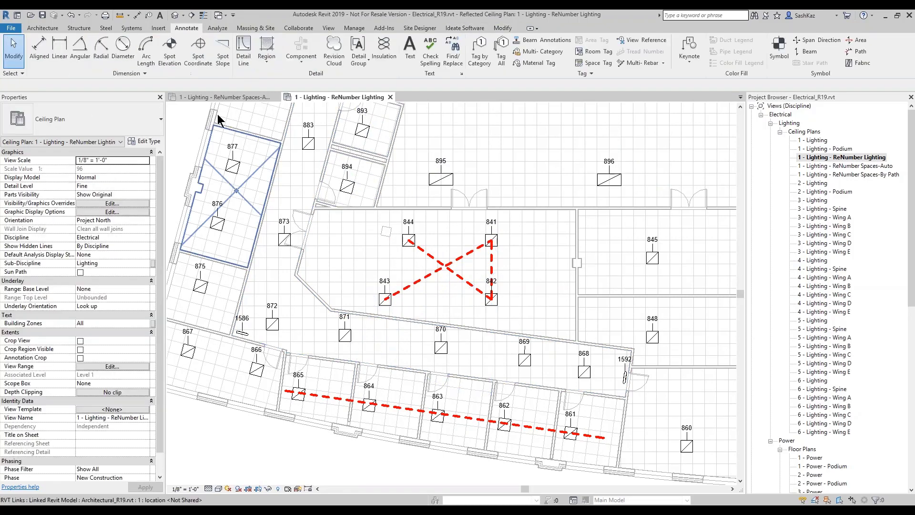
pyautogui.click(243, 48)
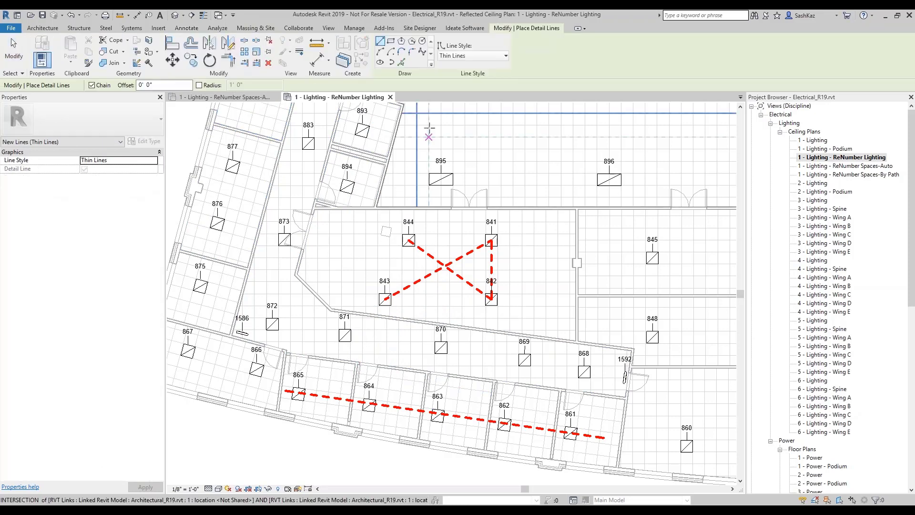
pyautogui.click(460, 56)
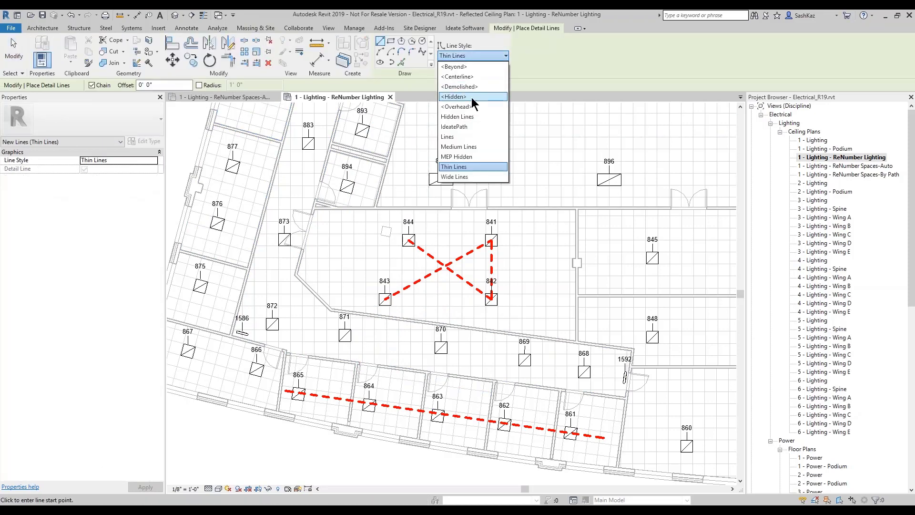
pyautogui.click(464, 126)
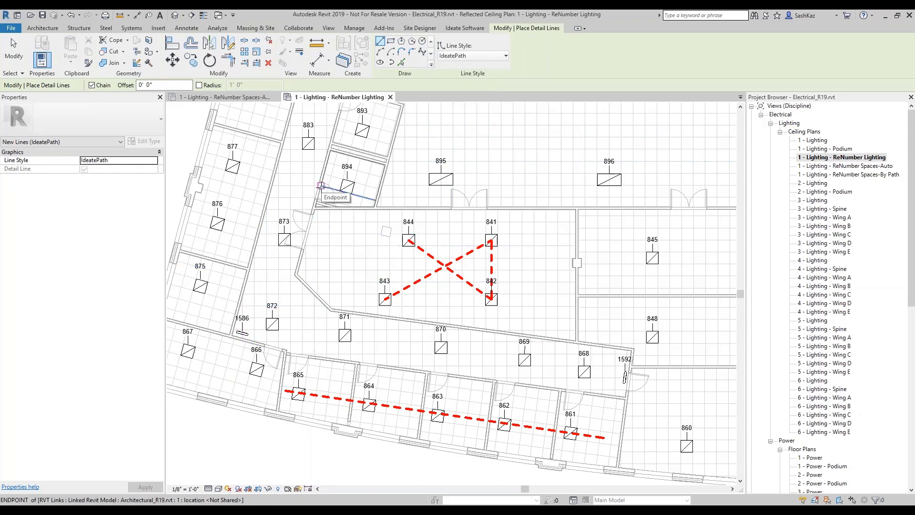
pyautogui.press('Escape')
pyautogui.press('Escape')
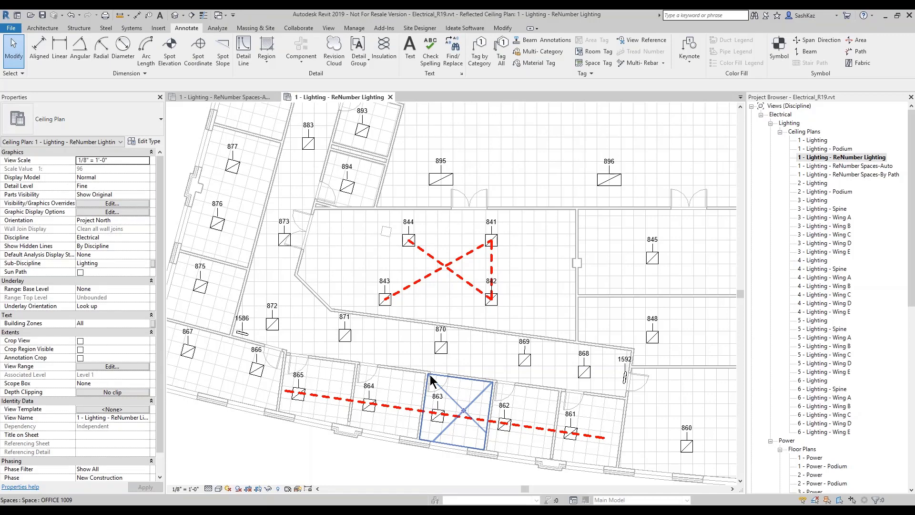
# Step: Select the offices holding fixtures 861 and 862 to read their space numbers 1007 and 1008
pyautogui.scroll(-1, 499, 336)
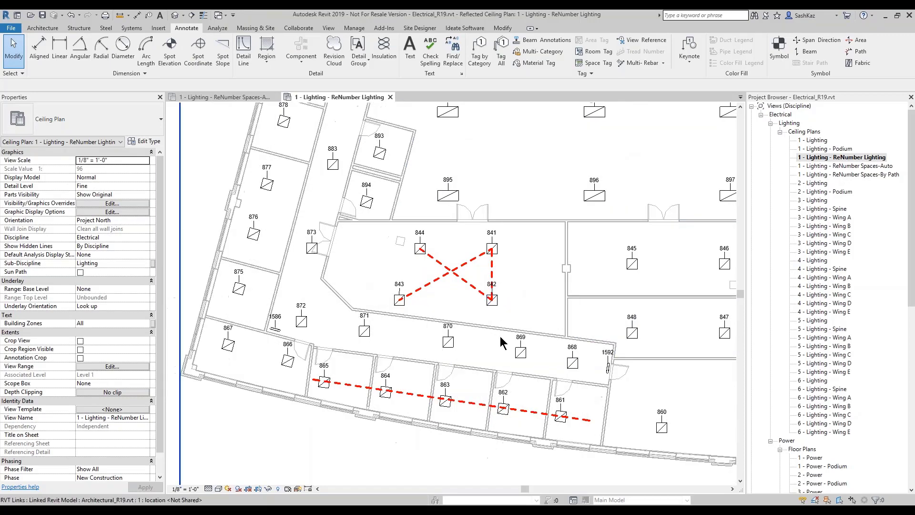
pyautogui.scroll(3, 568, 385)
pyautogui.click(569, 384)
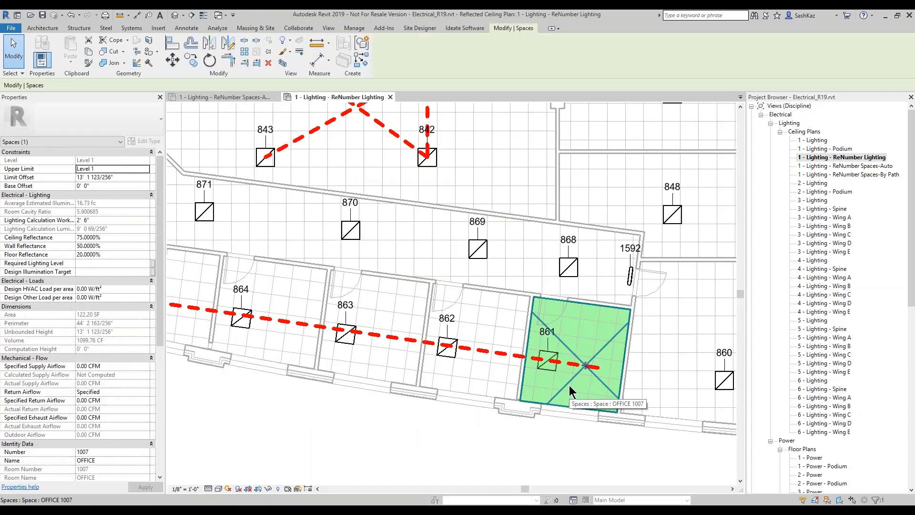
pyautogui.scroll(2, 458, 354)
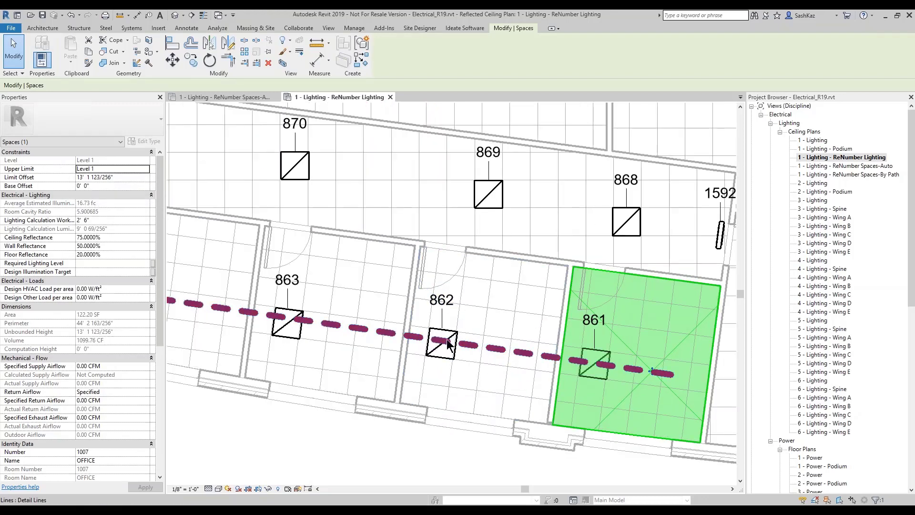
pyautogui.scroll(-2, 447, 343)
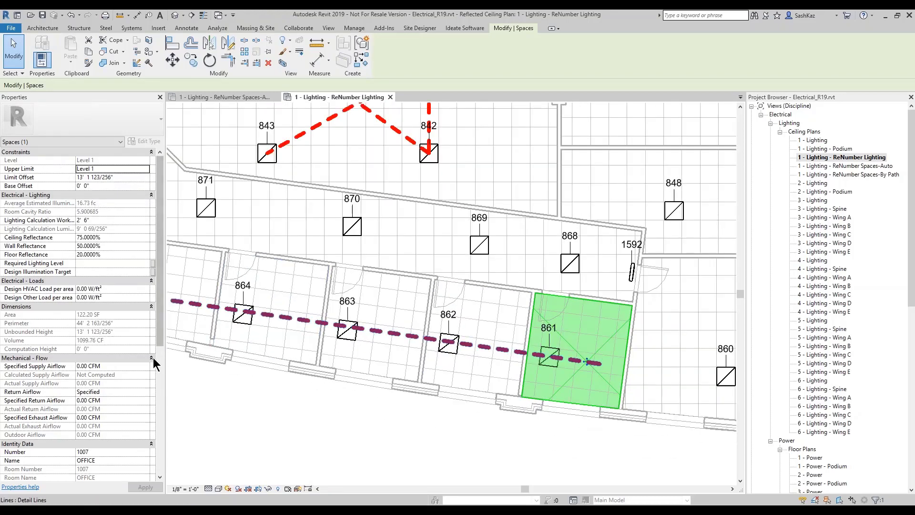
pyautogui.moveTo(157, 327); pyautogui.dragTo(134, 397)
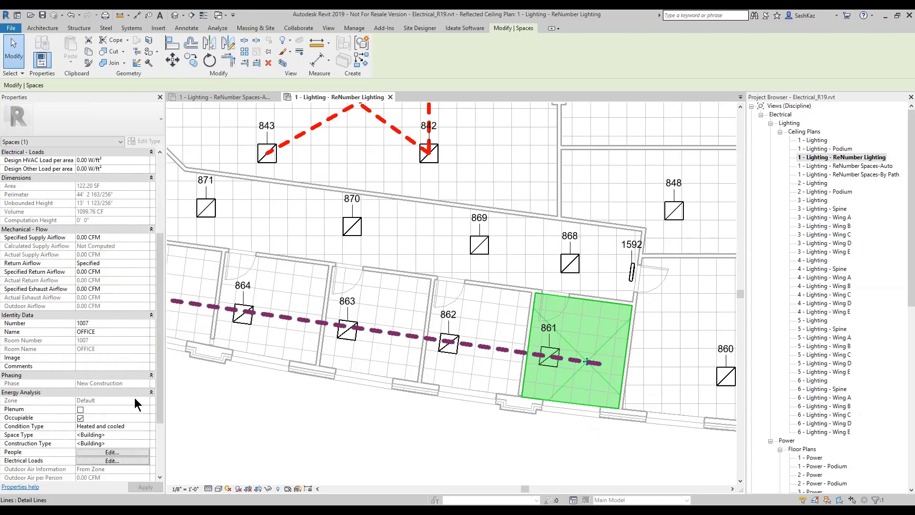
pyautogui.scroll(-1, 158, 365)
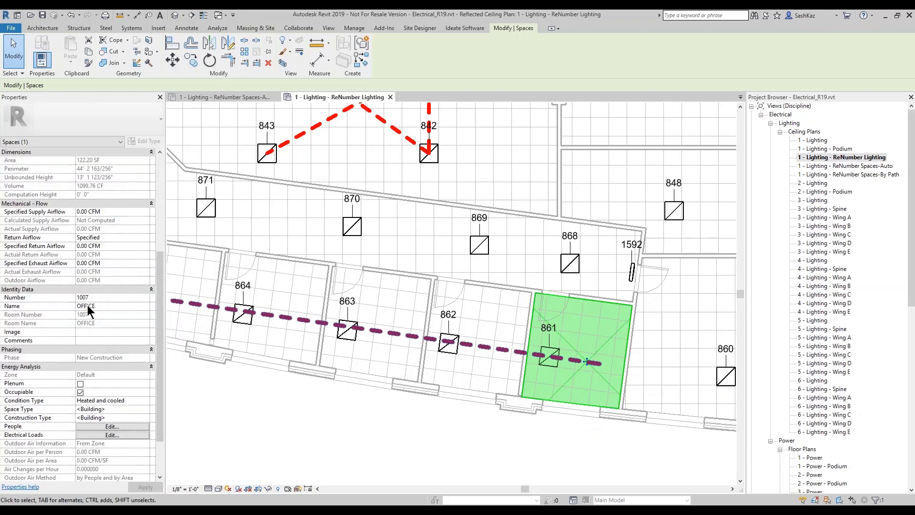
pyautogui.click(476, 367)
pyautogui.click(419, 443)
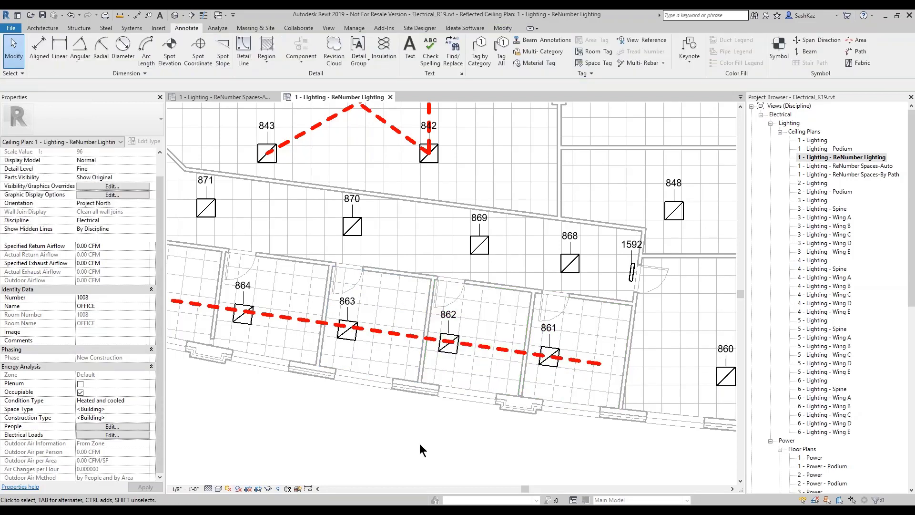
# Step: Bring up the Ideate Software ribbon tools
pyautogui.scroll(-2, 406, 431)
pyautogui.scroll(1, 456, 399)
pyautogui.scroll(2, 456, 400)
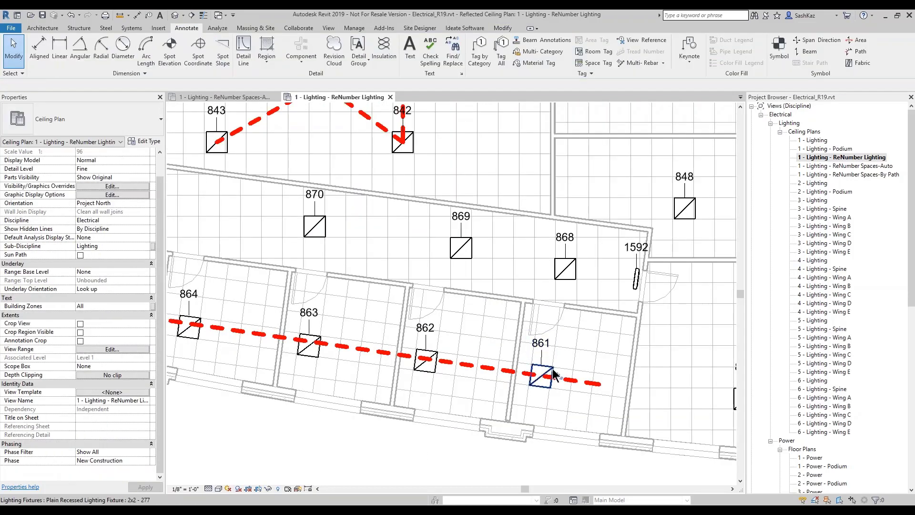
pyautogui.scroll(2, 538, 373)
pyautogui.scroll(-1, 569, 185)
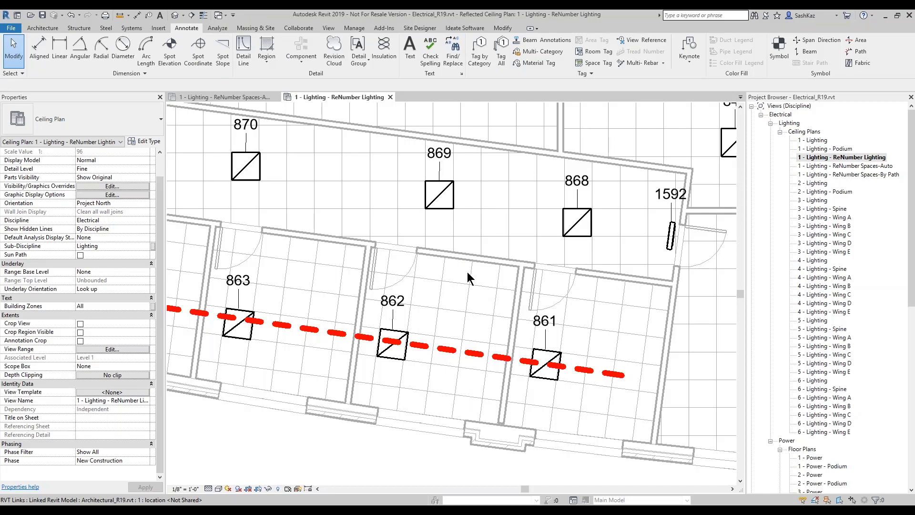
pyautogui.scroll(-4, 467, 271)
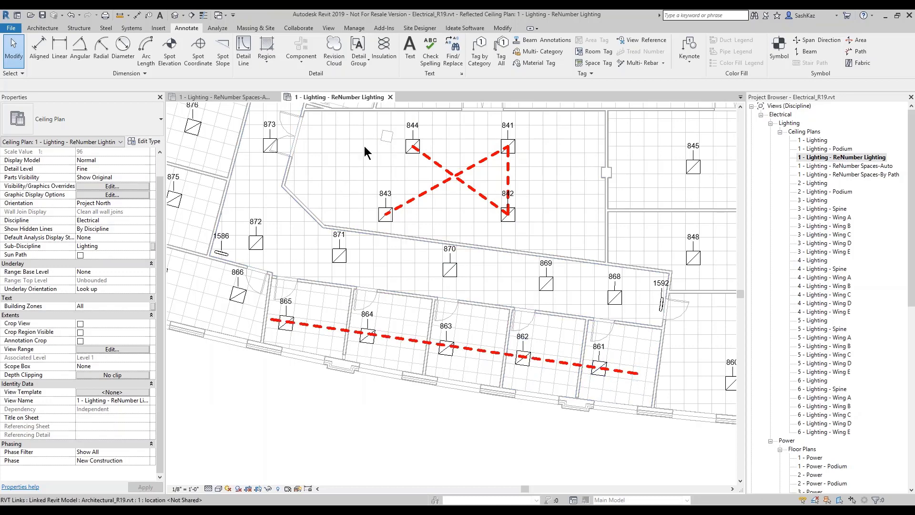
pyautogui.click(463, 28)
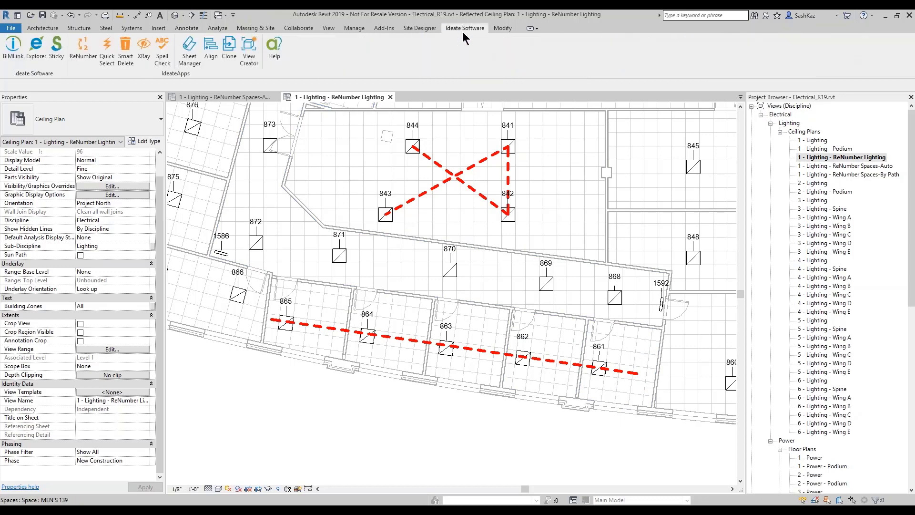
# Step: Launch ReNumber with the Lighting rule and check its start increment -A
pyautogui.click(83, 50)
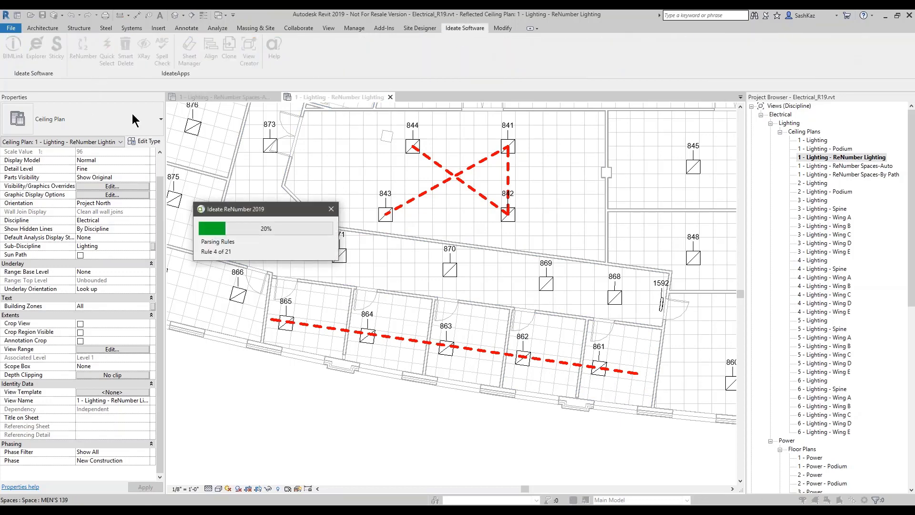
pyautogui.click(205, 139)
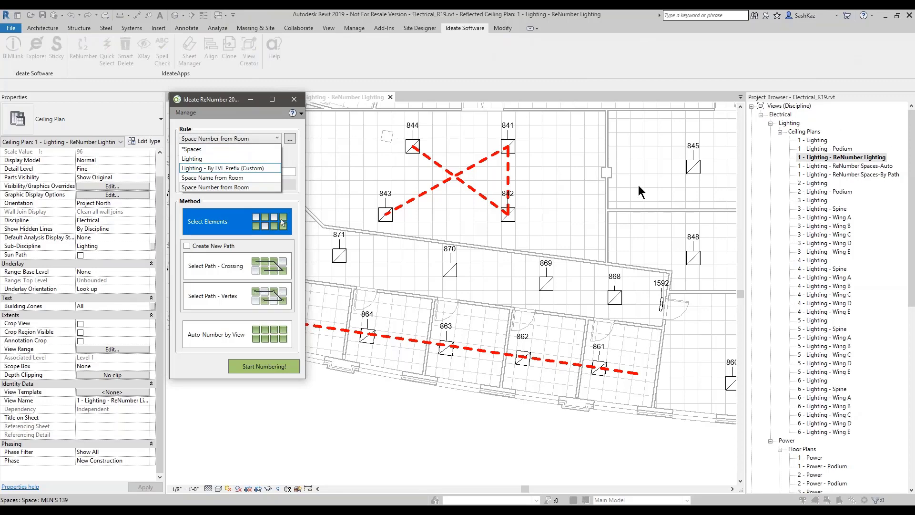
pyautogui.click(216, 159)
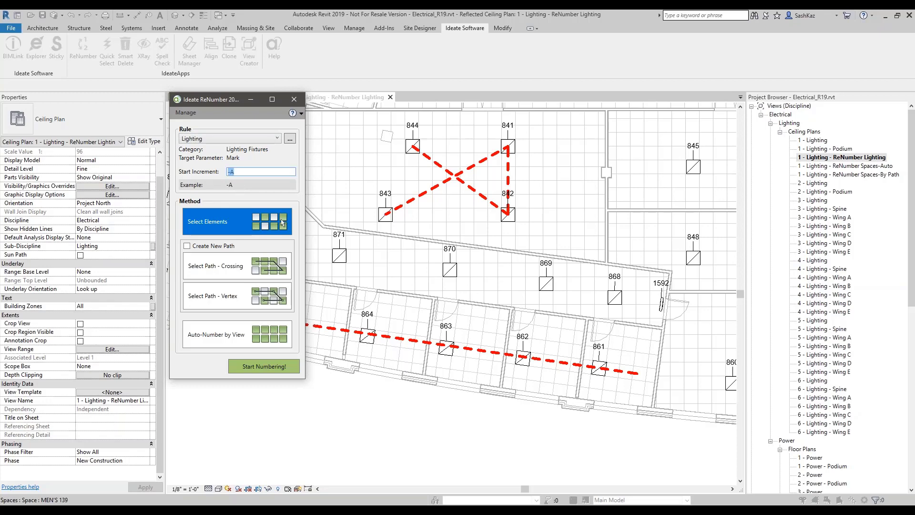
pyautogui.click(235, 172)
# Step: Open the Lighting rule for editing and bring up its NUM increment settings
pyautogui.click(290, 138)
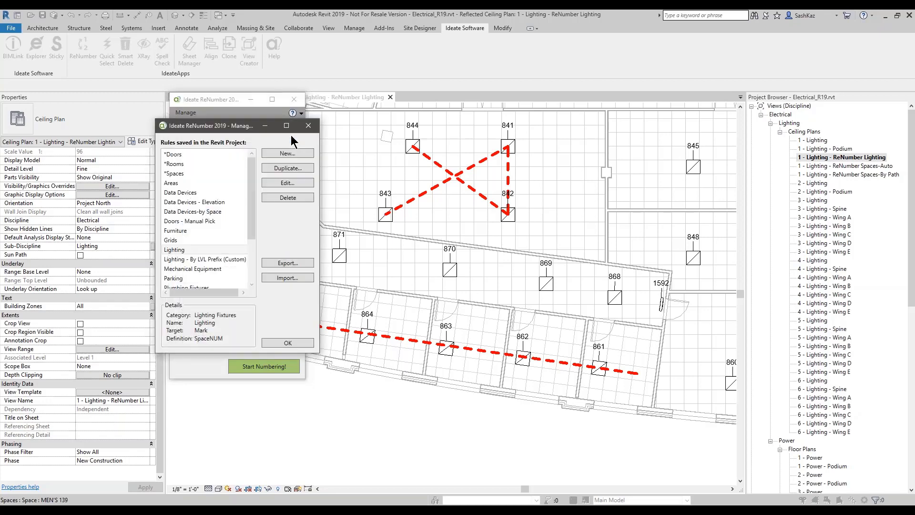
pyautogui.click(282, 185)
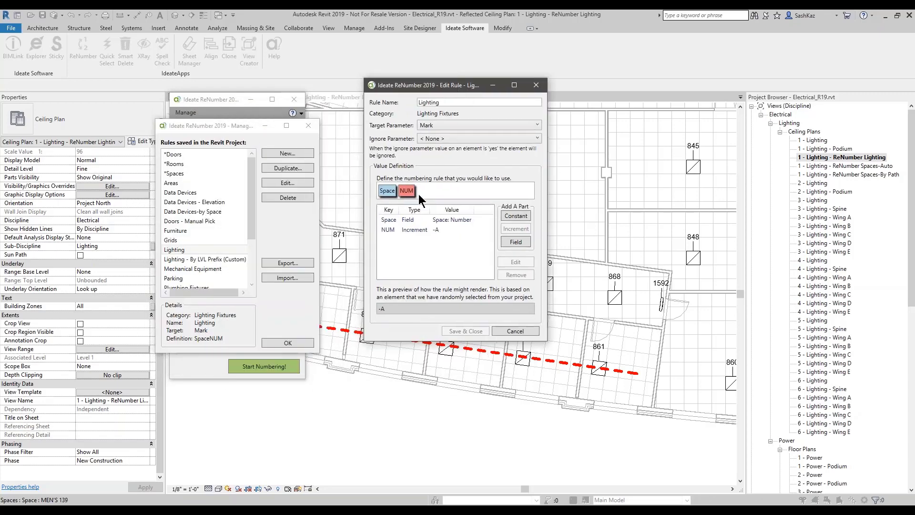
pyautogui.click(427, 220)
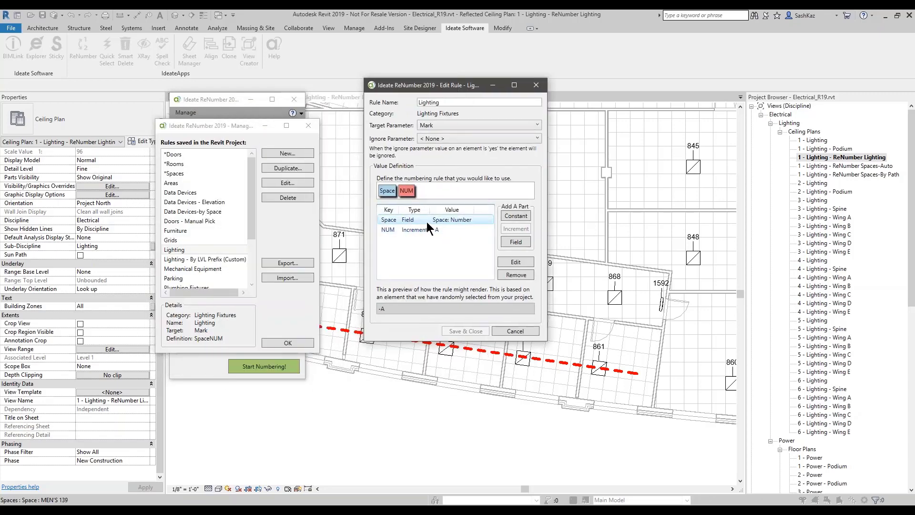
pyautogui.click(428, 228)
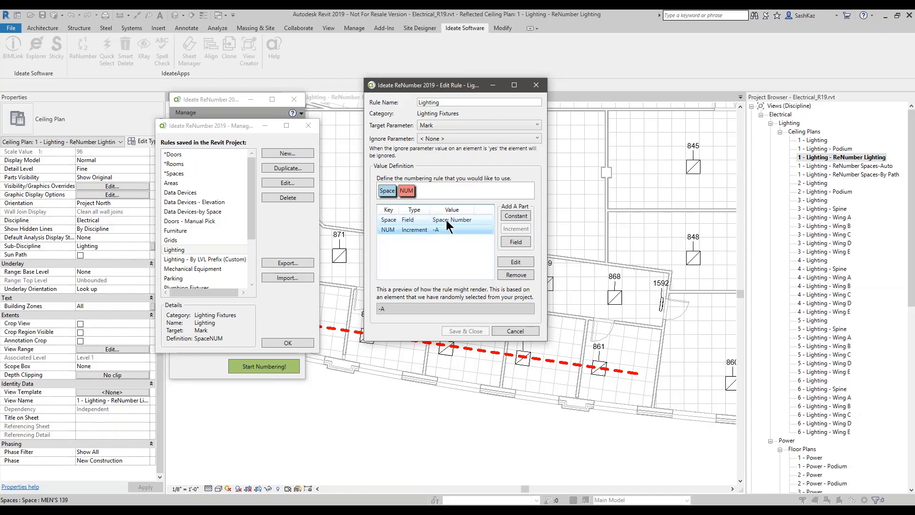
pyautogui.doubleClick(435, 230)
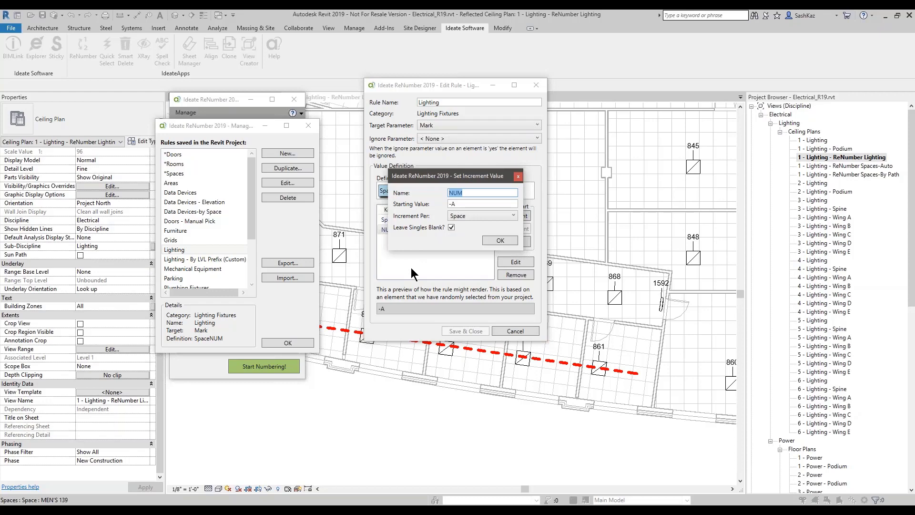
# Step: Confirm the NUM increment starts at -A per Space, then close the editors unchanged
pyautogui.moveTo(461, 177); pyautogui.dragTo(524, 256)
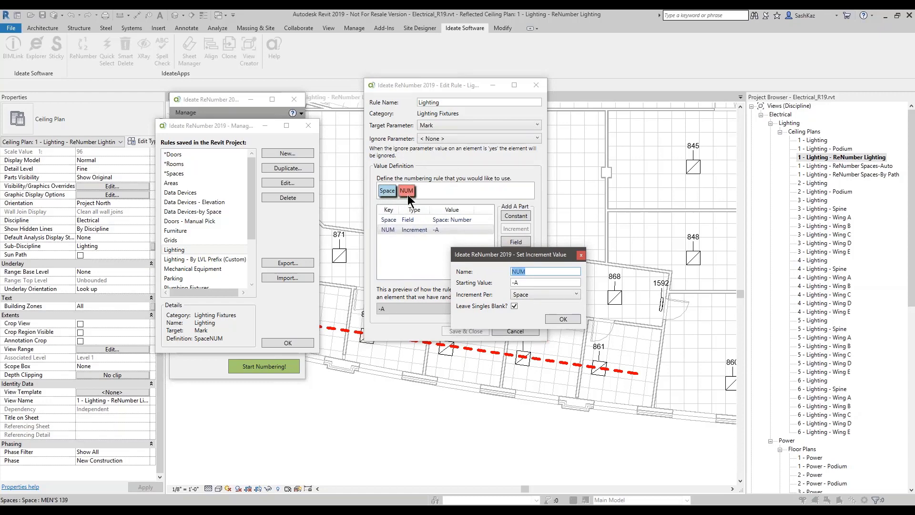
pyautogui.click(523, 282)
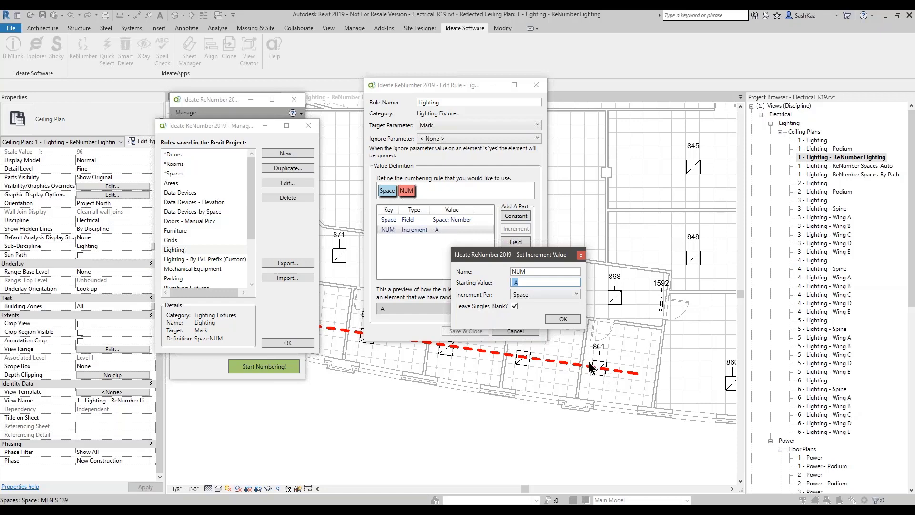
pyautogui.click(531, 293)
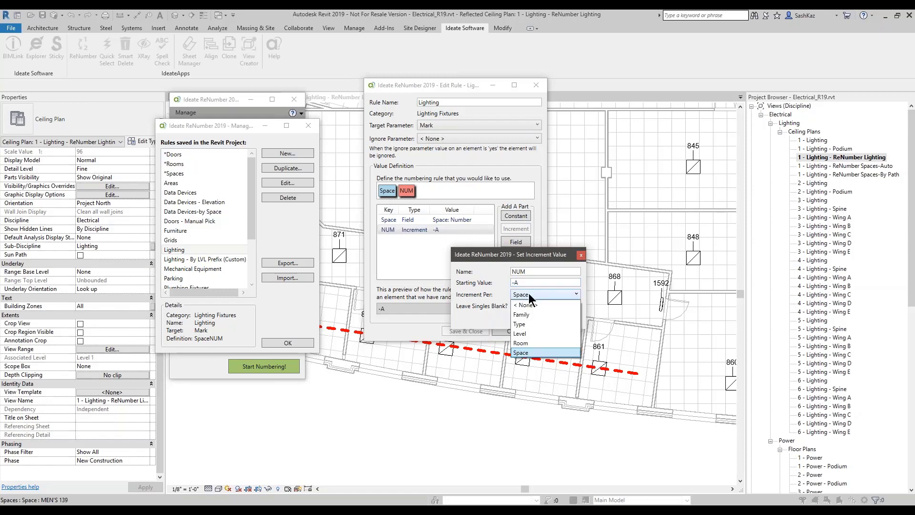
pyautogui.click(528, 293)
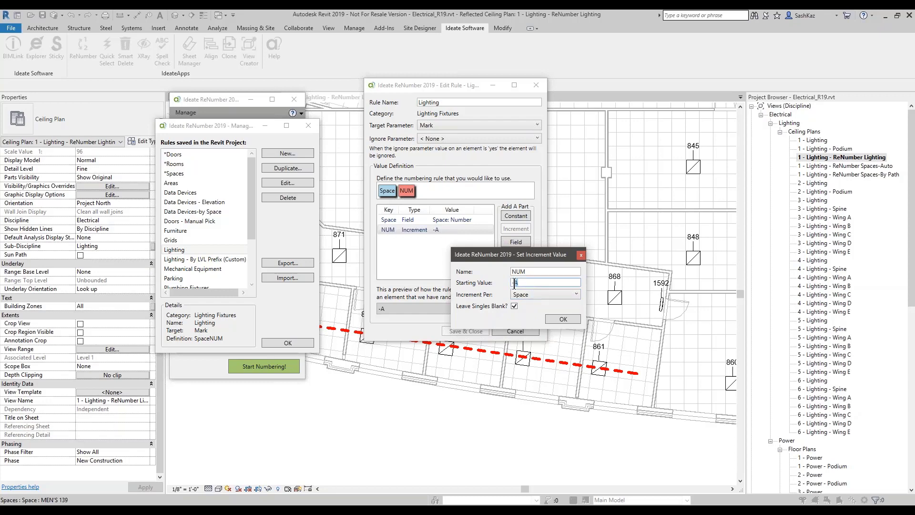
pyautogui.doubleClick(520, 283)
pyautogui.press('ctrl')
pyautogui.click(580, 254)
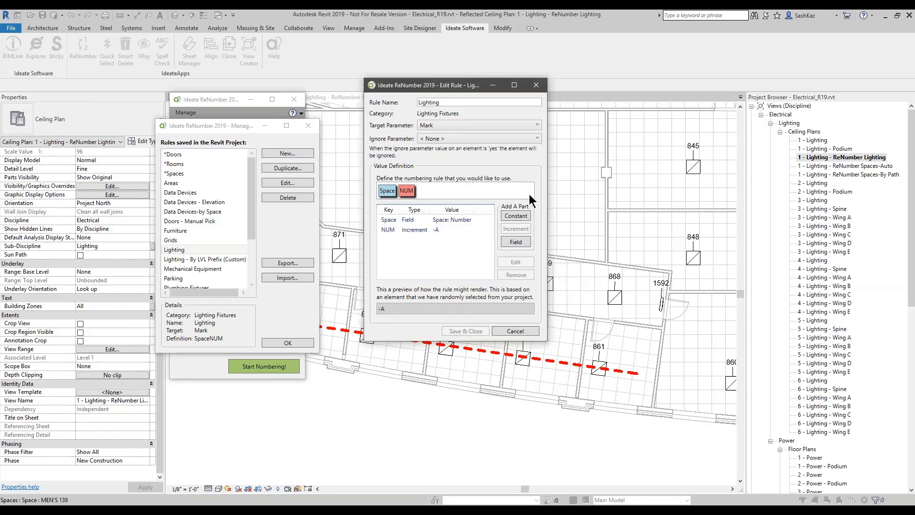
pyautogui.click(536, 85)
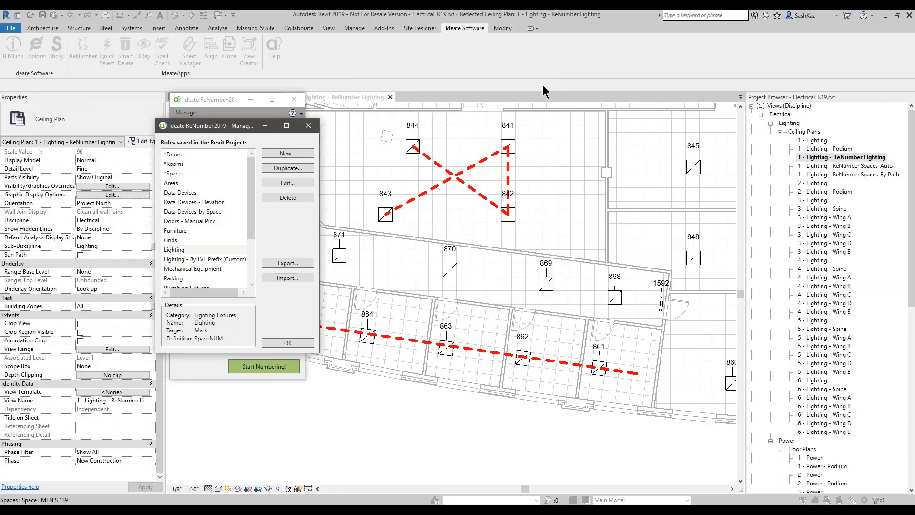
# Step: Number the four dashed-path fixtures by vertex as 1060-A to 1060-D, then switch to crossing-path numbering
pyautogui.click(308, 125)
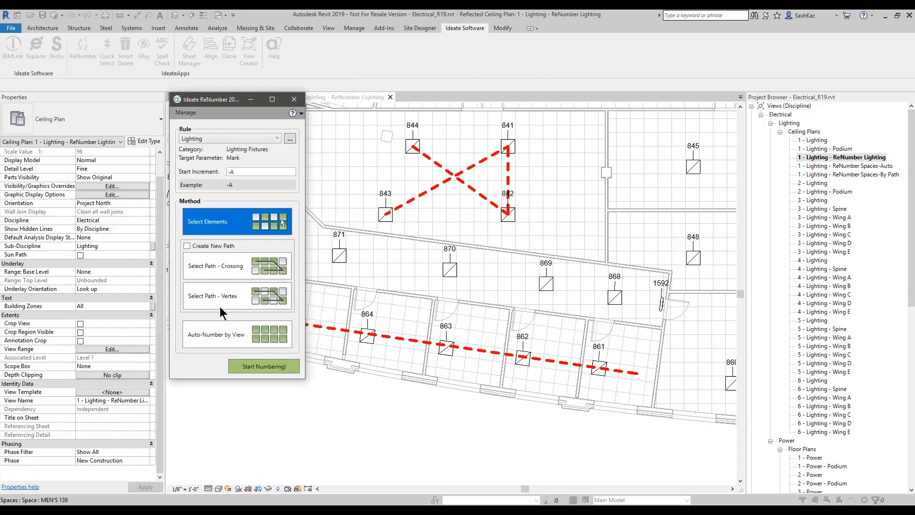
pyautogui.click(233, 305)
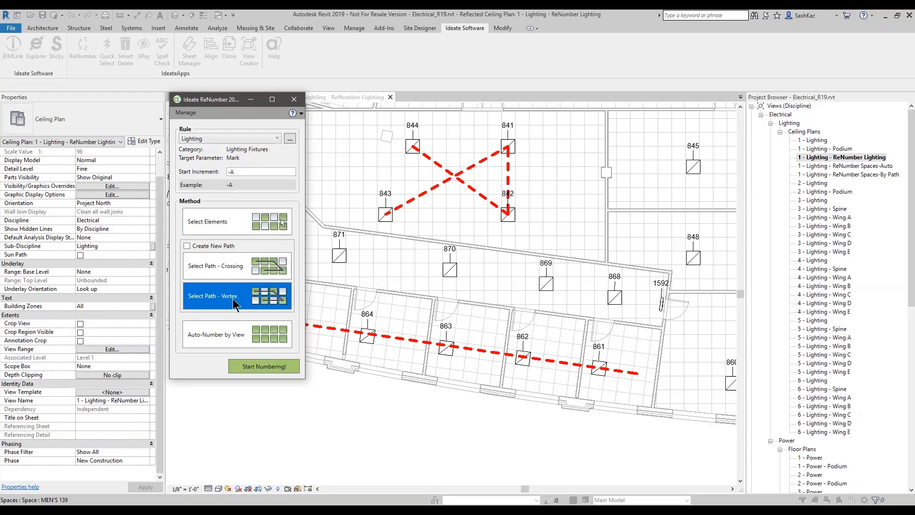
pyautogui.click(262, 368)
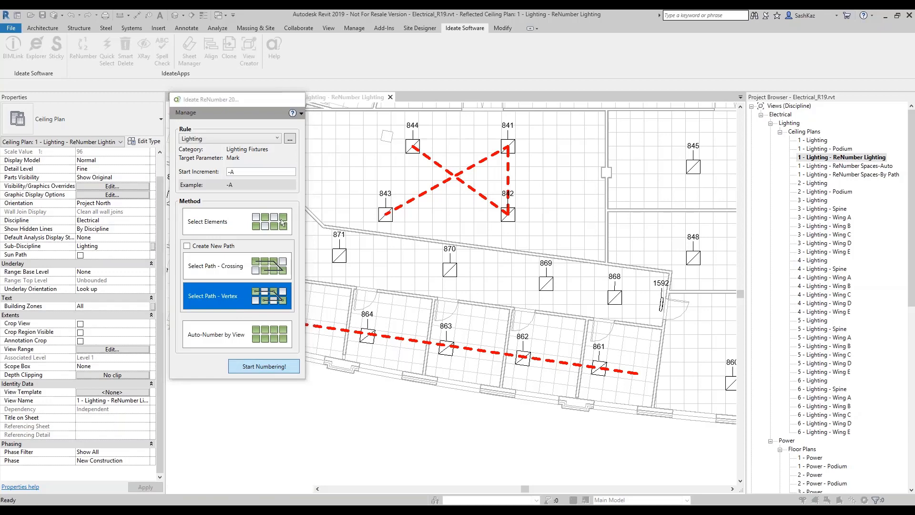
pyautogui.click(433, 165)
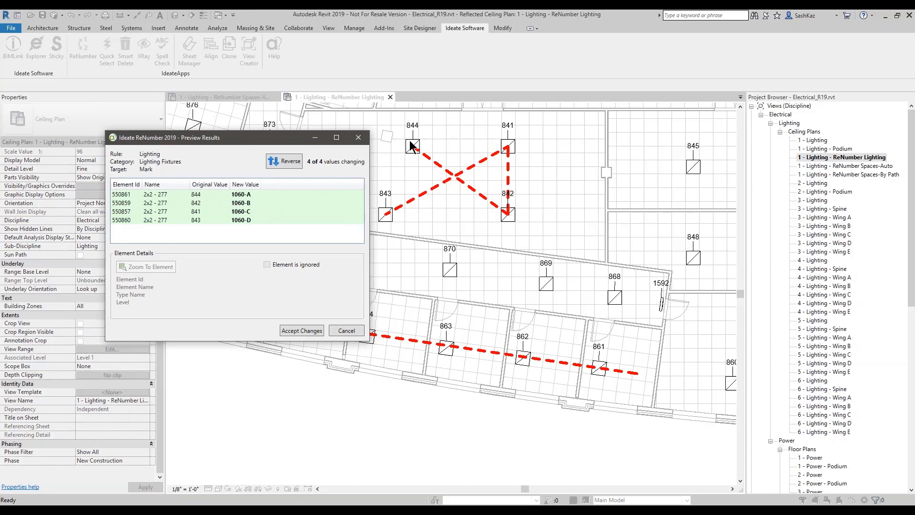
pyautogui.click(305, 328)
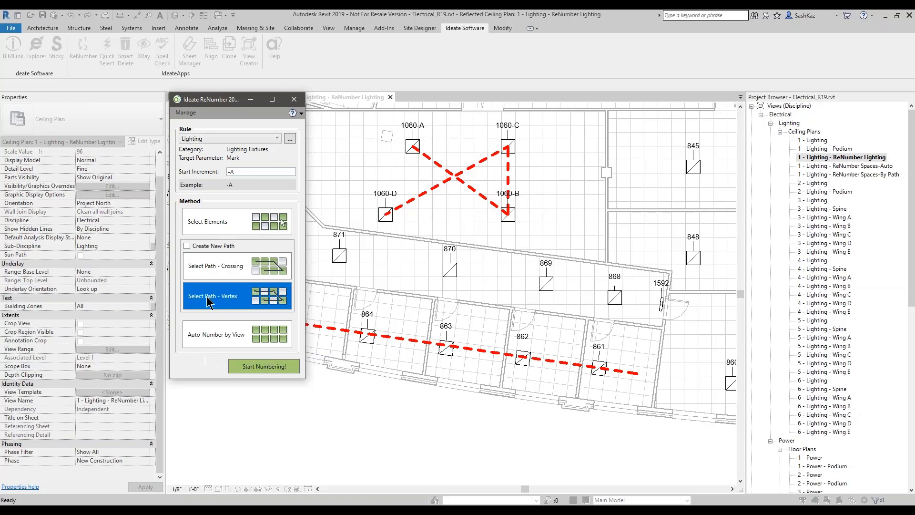
pyautogui.click(221, 266)
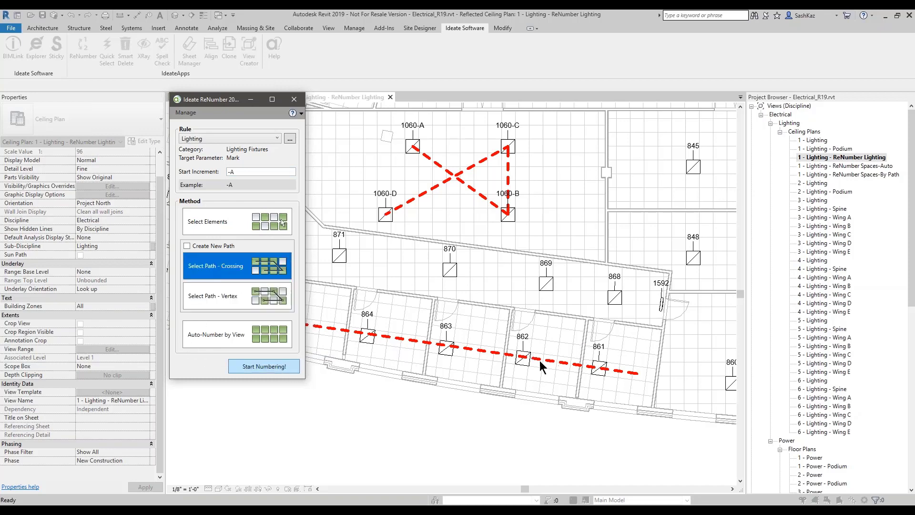
pyautogui.click(284, 367)
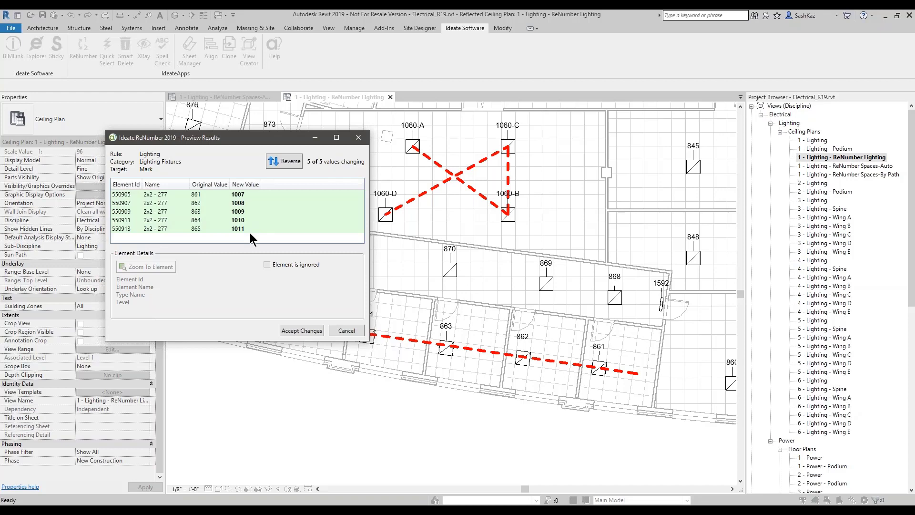
pyautogui.click(339, 330)
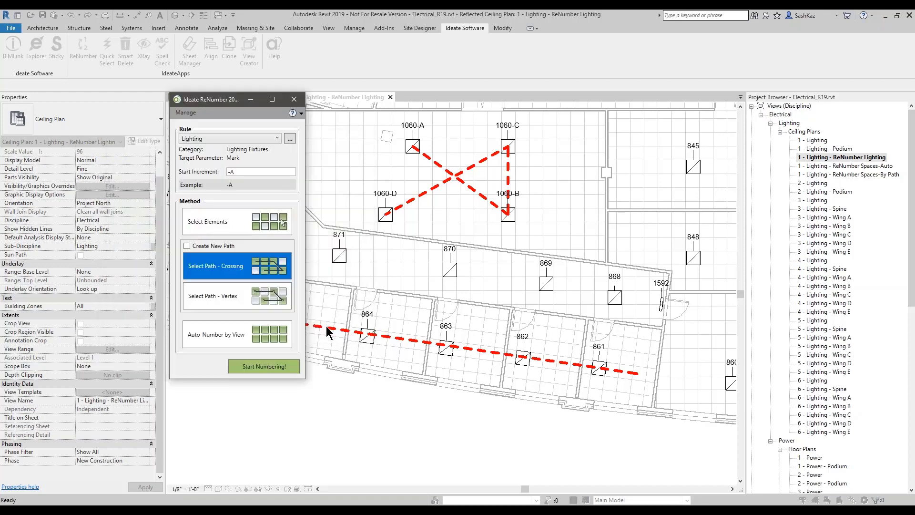
# Step: In the Lighting rule, set NUM Increment Per to <None> and uncheck Leave Singles Blank
pyautogui.click(288, 141)
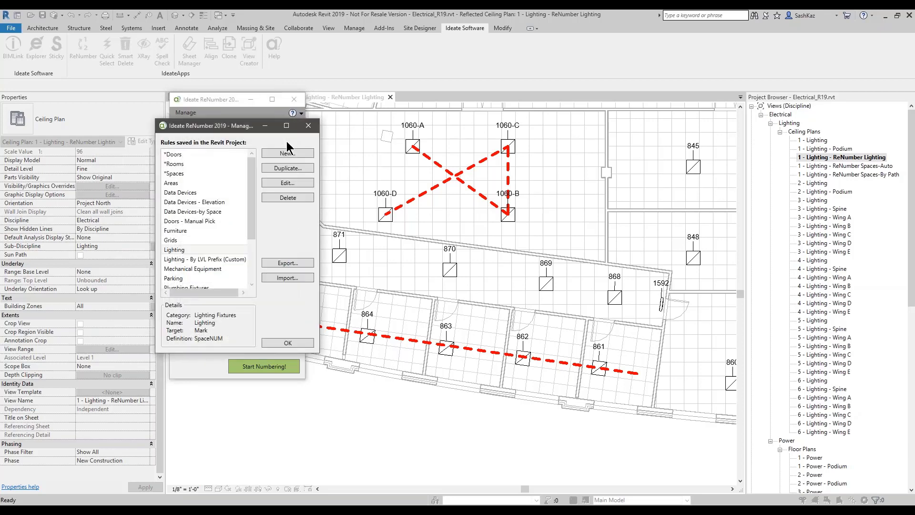
pyautogui.click(290, 184)
pyautogui.click(210, 256)
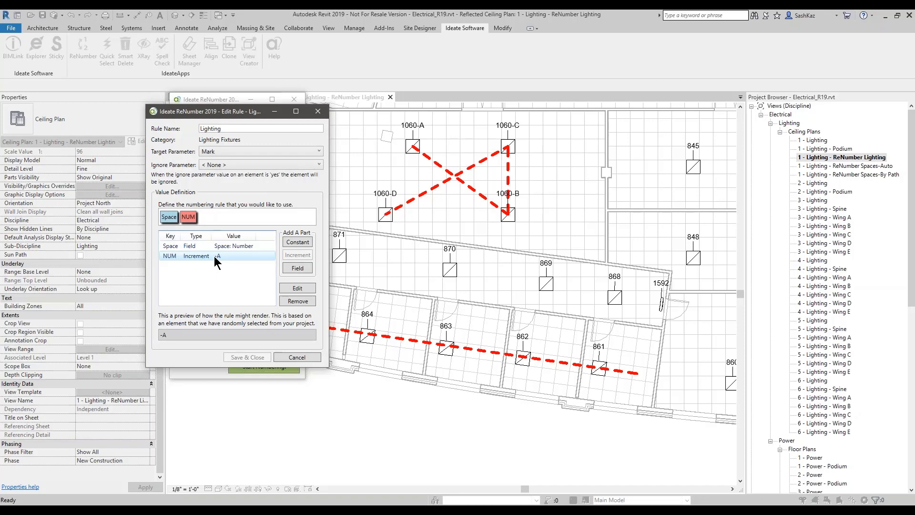
pyautogui.doubleClick(214, 256)
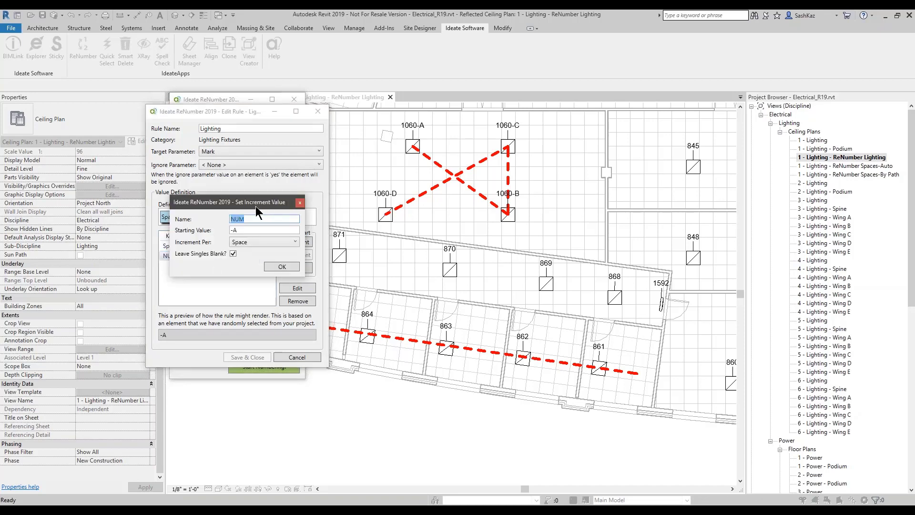
pyautogui.click(243, 243)
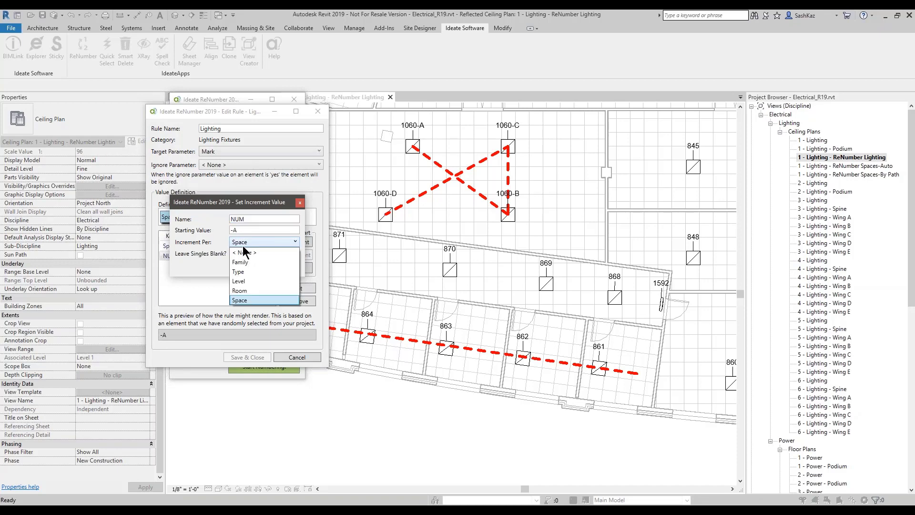
pyautogui.click(243, 253)
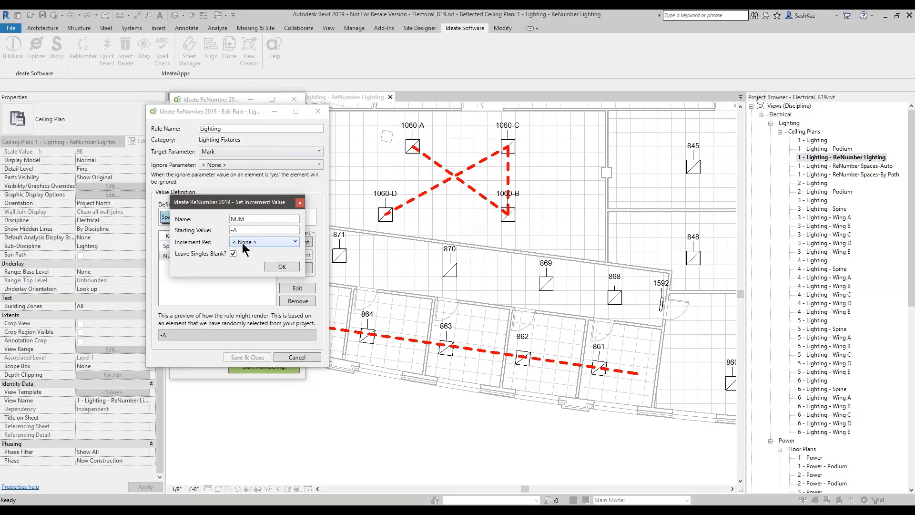
pyautogui.click(234, 253)
pyautogui.click(285, 267)
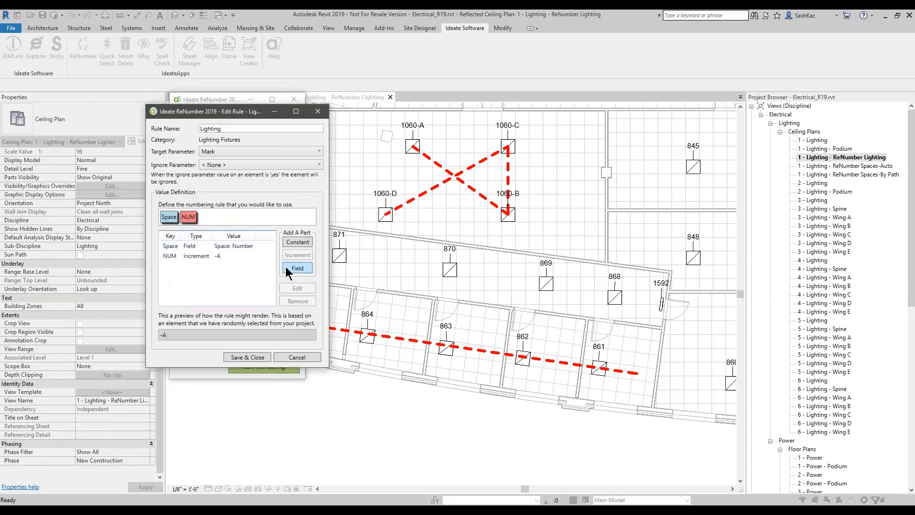
# Step: Rename the rule to 'Lighting-No Increment Per Space' and save it
pyautogui.click(223, 129)
pyautogui.click(223, 128)
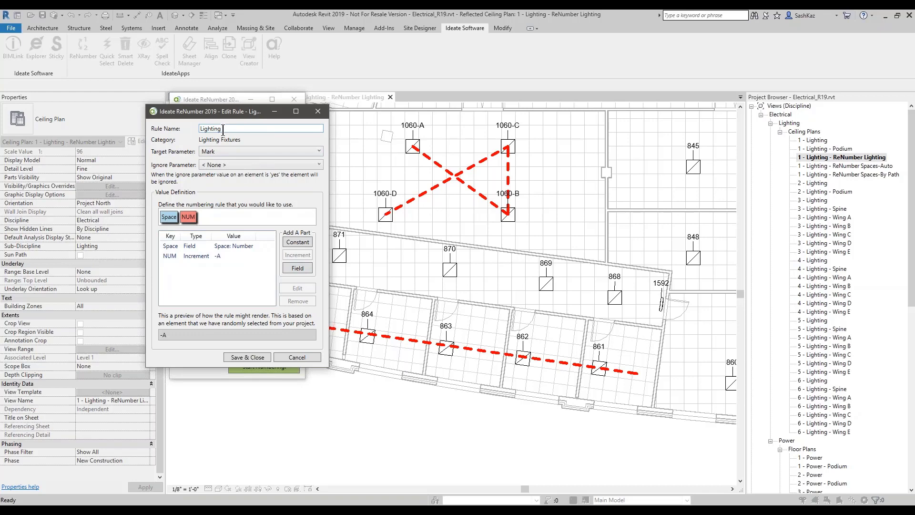
pyautogui.write('-No Increment Per Space')
pyautogui.click(218, 128)
pyautogui.click(248, 357)
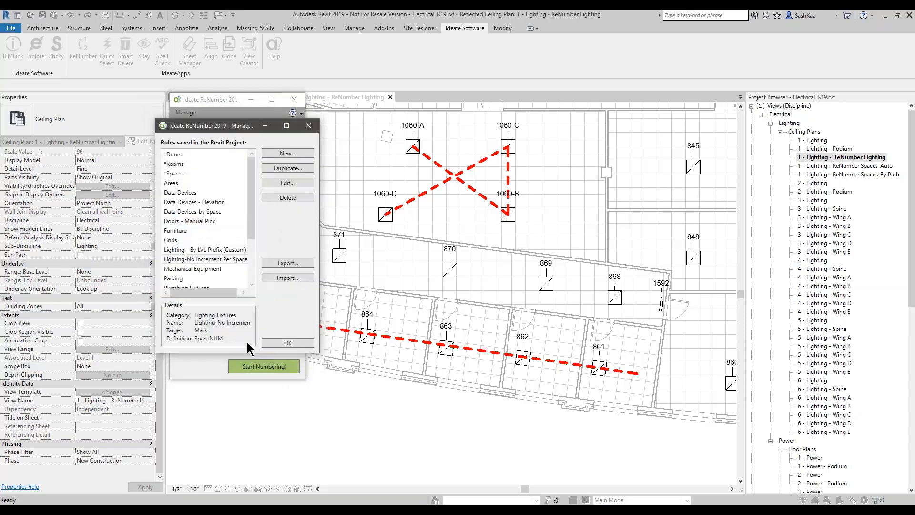
pyautogui.click(282, 344)
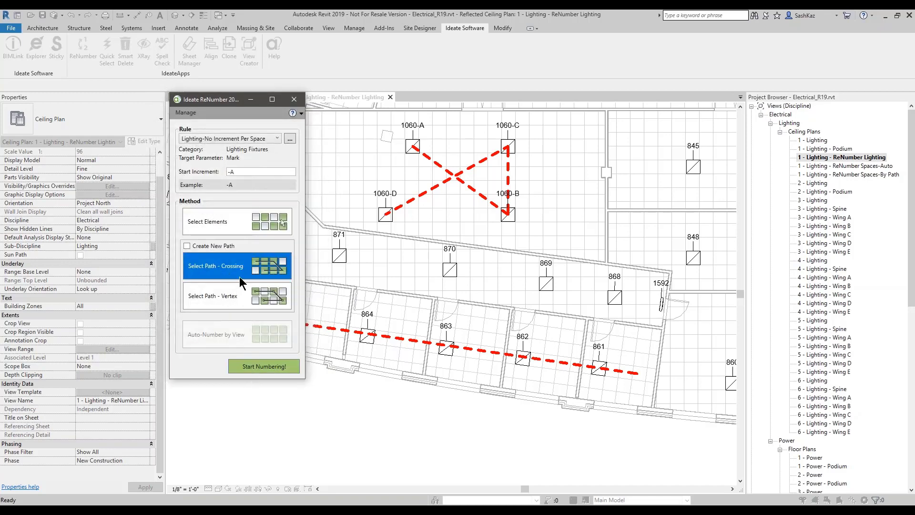
# Step: Preview corridor fixtures 861–865 renumbered 1007-A to 1011-E, moving the preview aside to compare
pyautogui.click(266, 360)
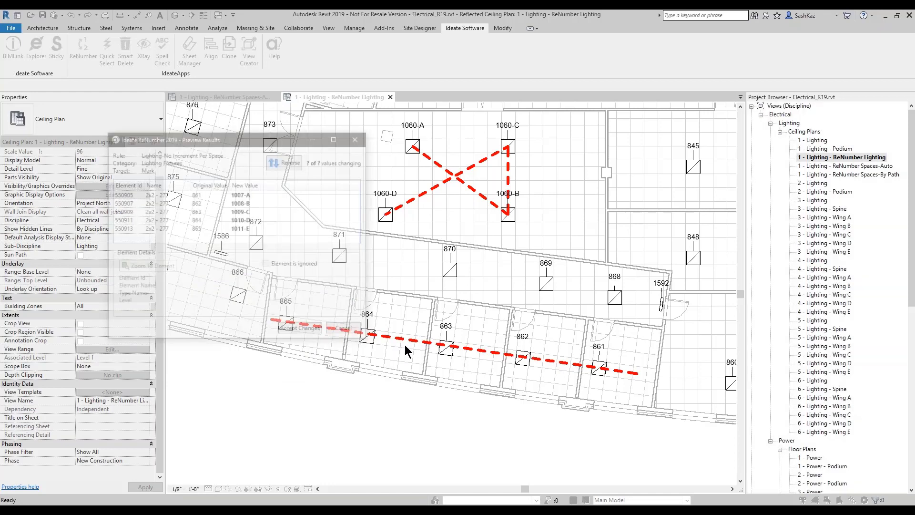
pyautogui.moveTo(229, 142); pyautogui.dragTo(188, 94)
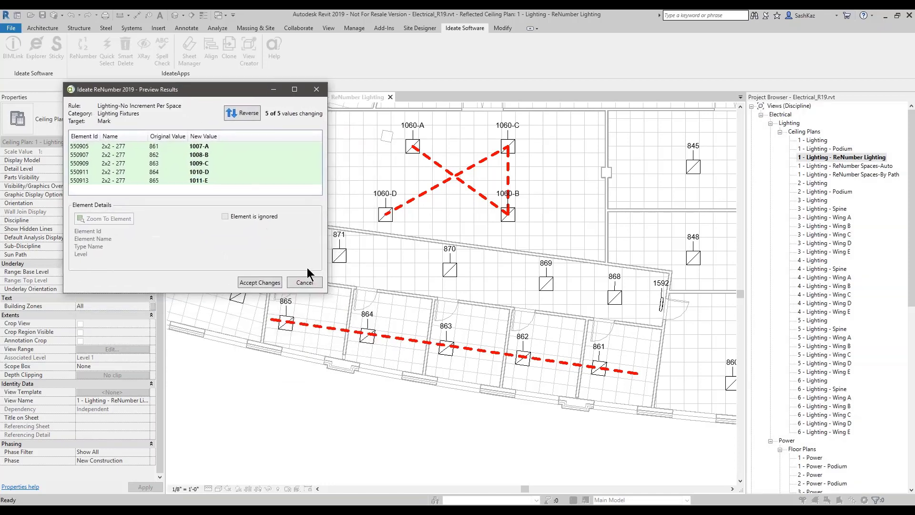
pyautogui.press('ctrl')
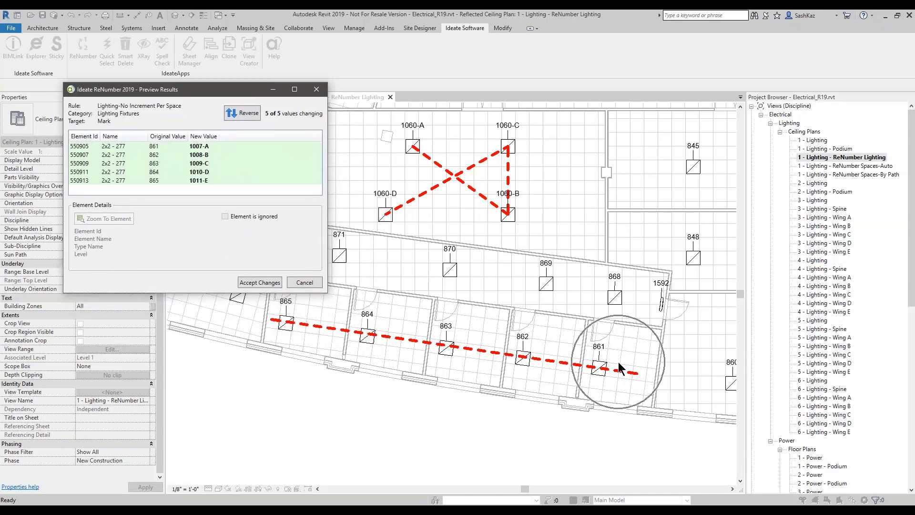
pyautogui.press('ctrl')
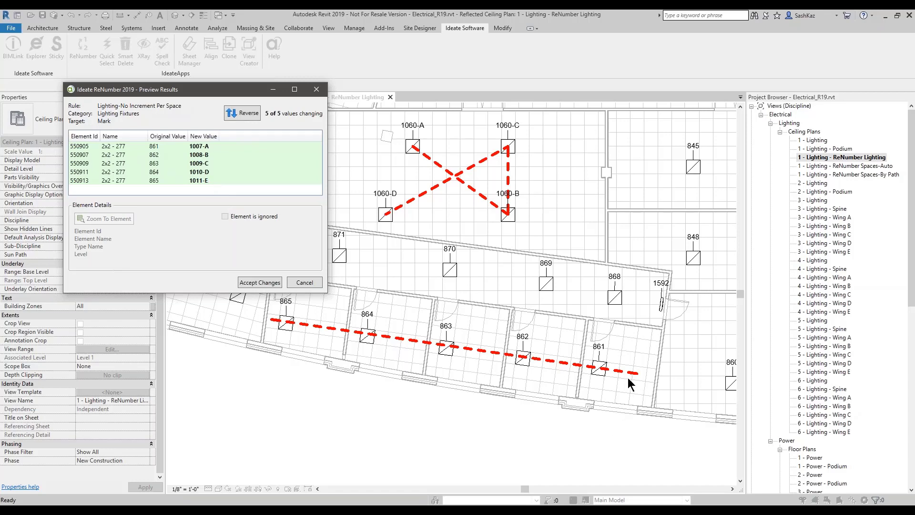
pyautogui.press('ctrl')
# Step: Discard the A–E preview and set the rule's NUM increment to restart per Space
pyautogui.click(303, 281)
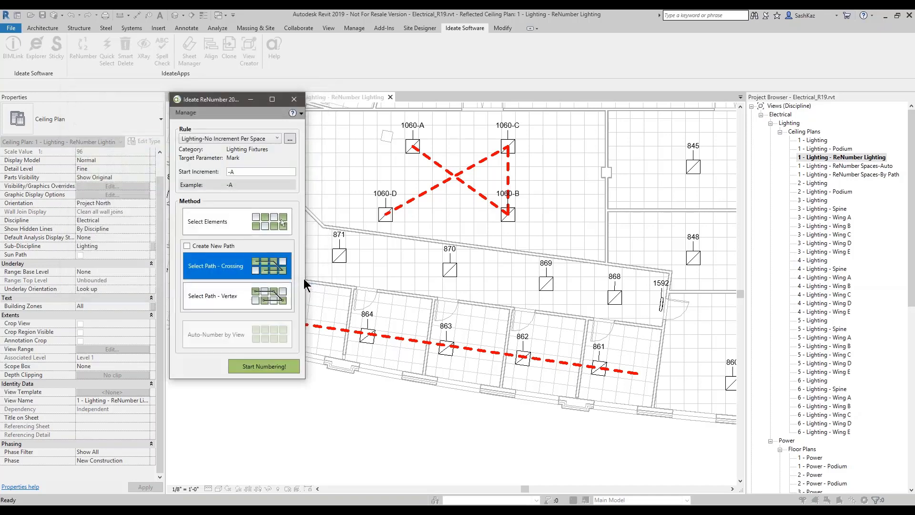
pyautogui.click(290, 138)
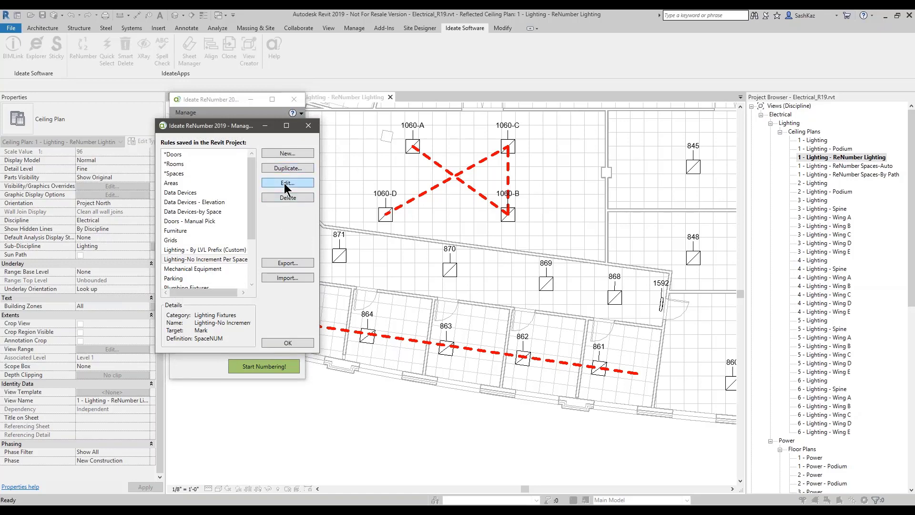
pyautogui.click(286, 185)
pyautogui.doubleClick(213, 256)
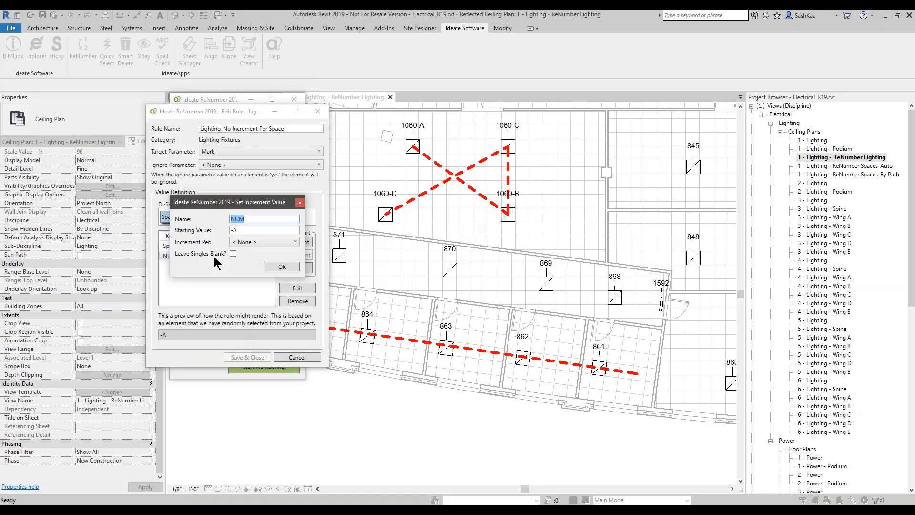
pyautogui.click(244, 243)
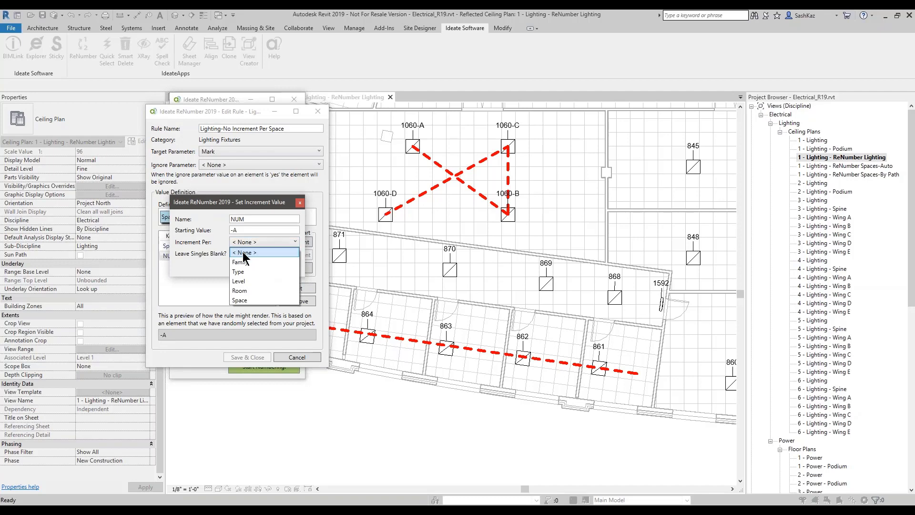
pyautogui.click(241, 300)
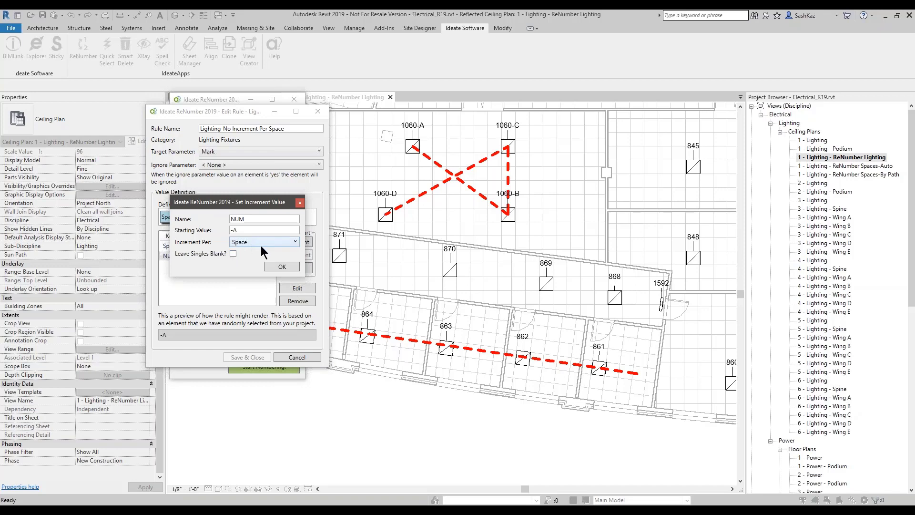
pyautogui.click(281, 267)
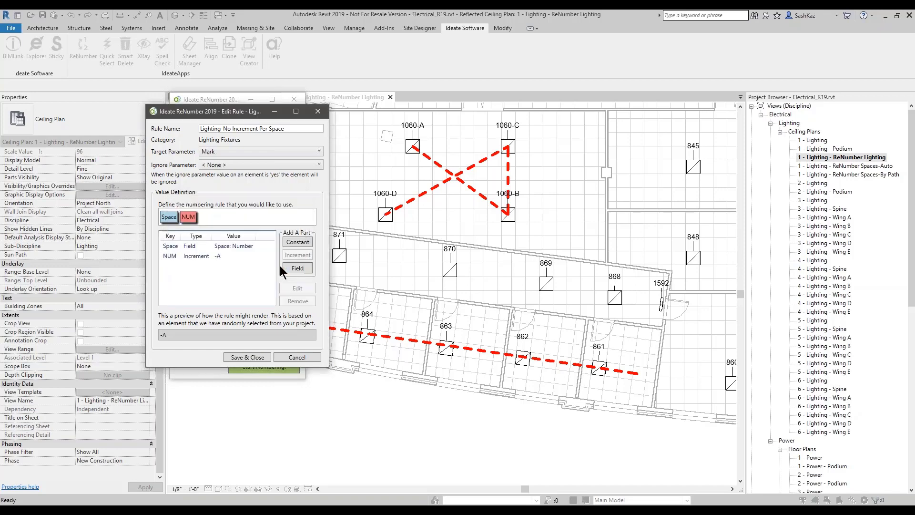
# Step: Save the rule and preview the corridor fixtures renumbered 1007-A to 1011-A
pyautogui.click(247, 356)
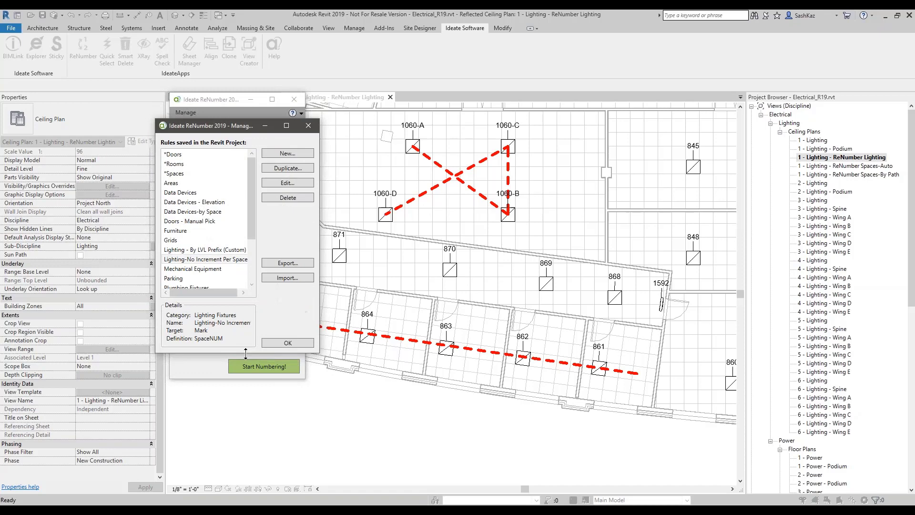
pyautogui.click(276, 341)
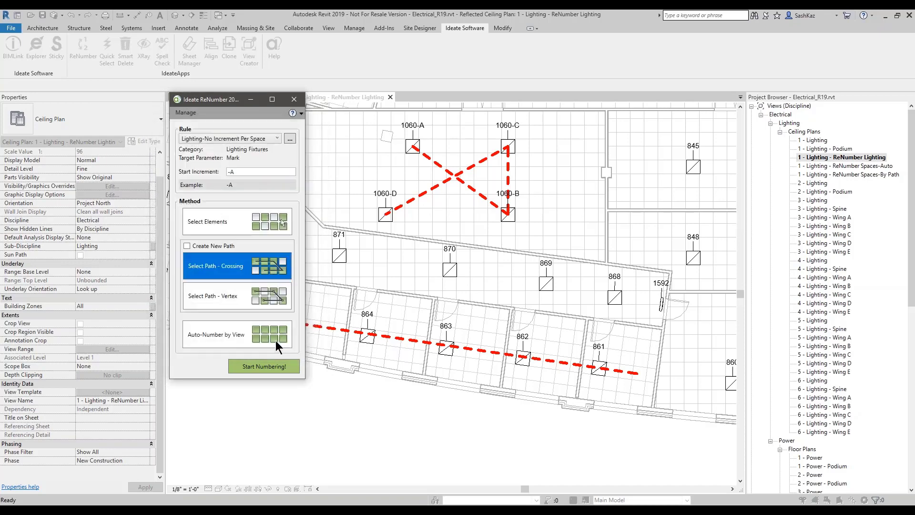
pyautogui.click(264, 364)
pyautogui.click(502, 355)
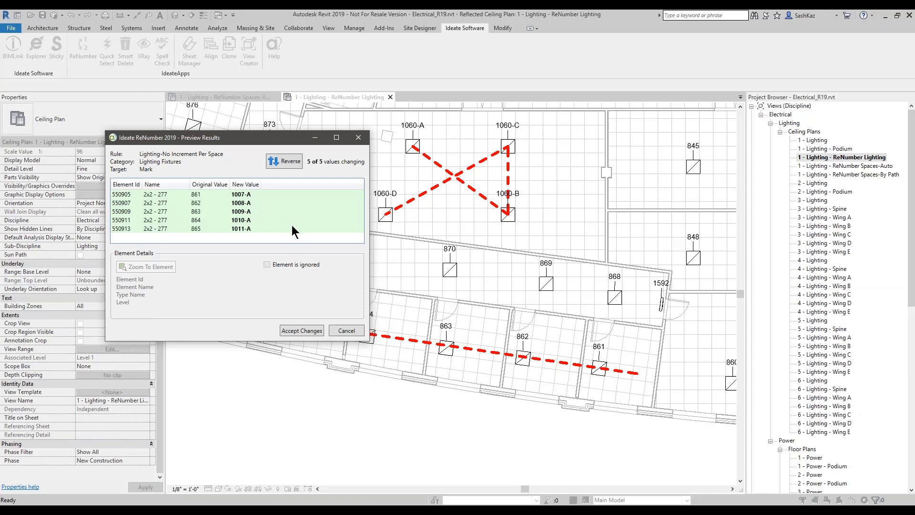
# Step: Accept the preview so the five corridor fixtures read 1007-A through 1011-A, then close ReNumber
pyautogui.click(544, 361)
pyautogui.click(547, 363)
pyautogui.click(547, 359)
pyautogui.click(525, 357)
pyautogui.click(302, 331)
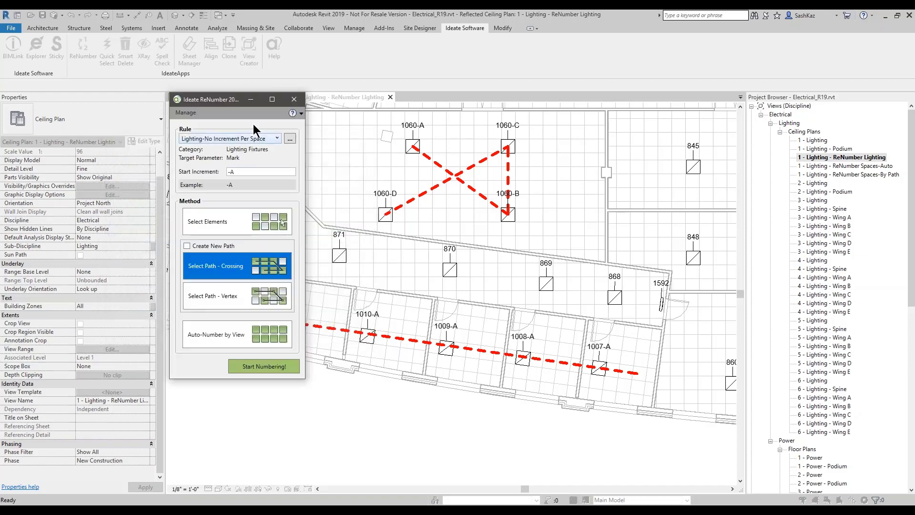
pyautogui.click(298, 105)
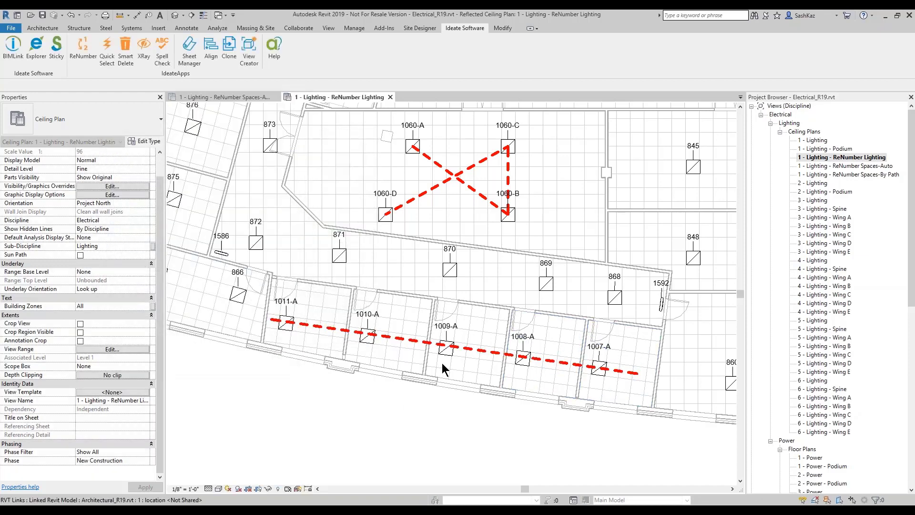
pyautogui.scroll(-3, 500, 381)
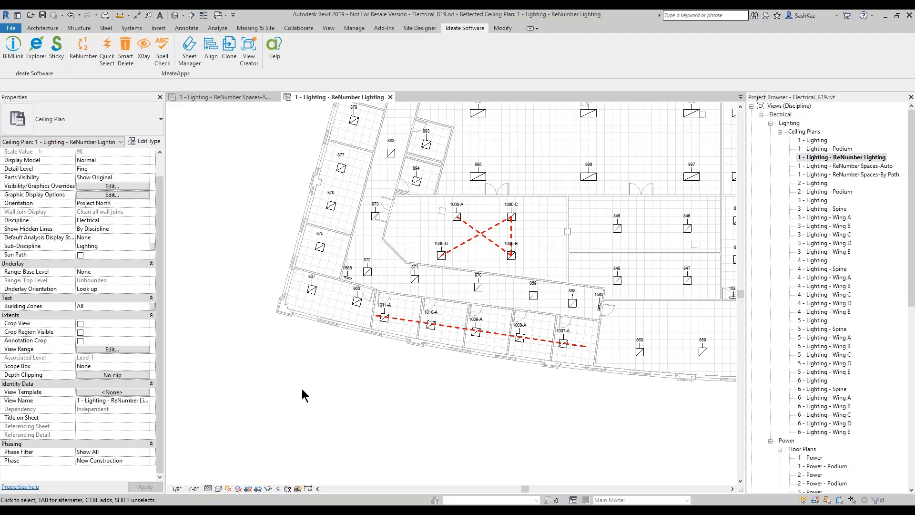
pyautogui.scroll(5, 581, 350)
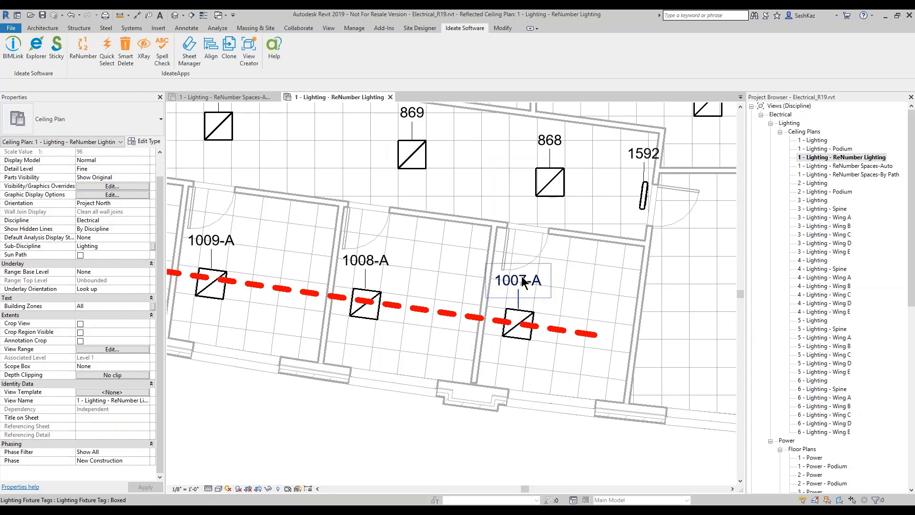
pyautogui.scroll(2, 524, 284)
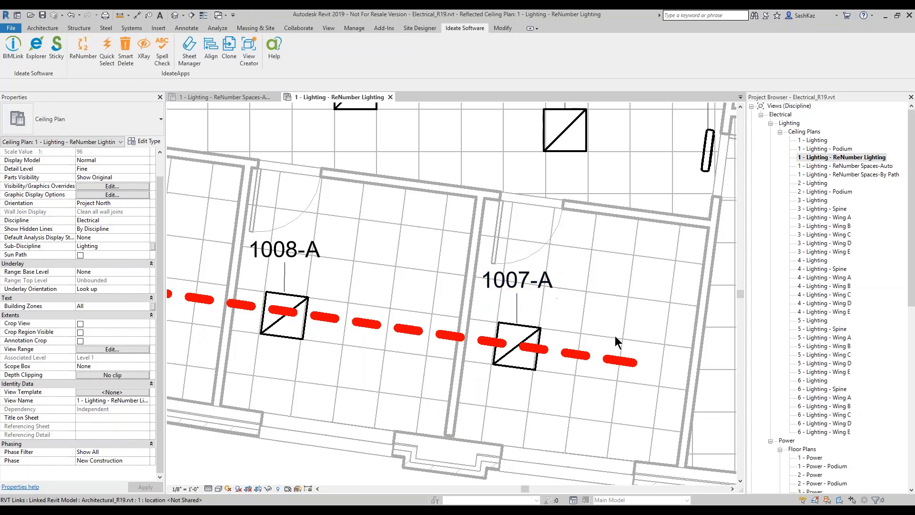
pyautogui.scroll(-2, 477, 348)
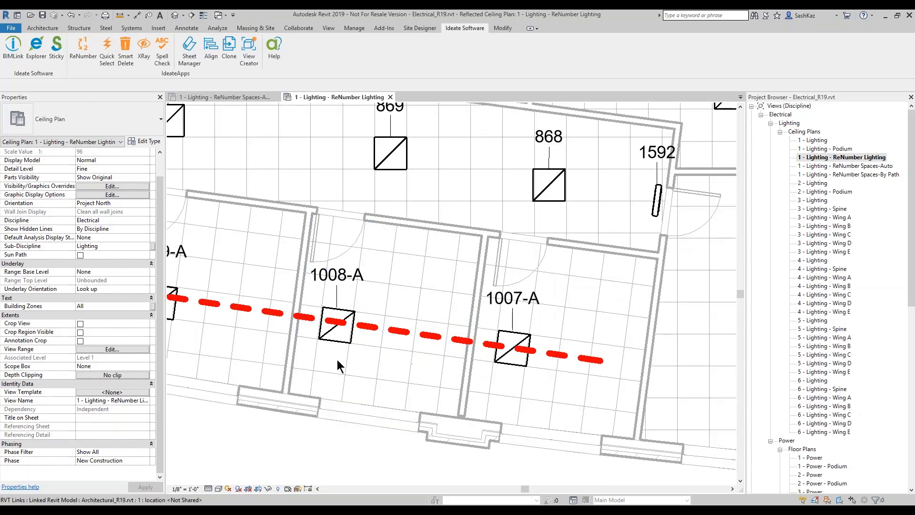
pyautogui.scroll(-2, 371, 315)
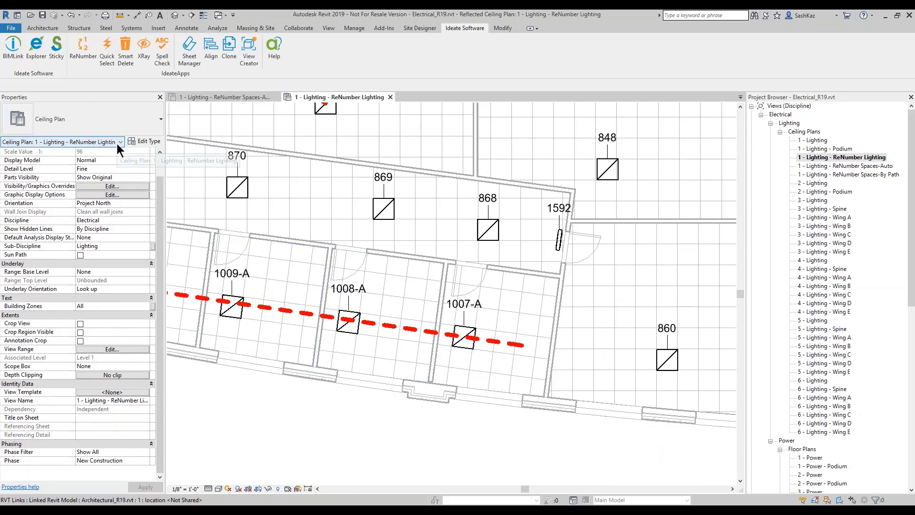
# Step: Start ReNumber with the 'Lighting - By LVL Prefix (Custom)' rule and start increment A, and open the saved-rules manager
pyautogui.click(77, 58)
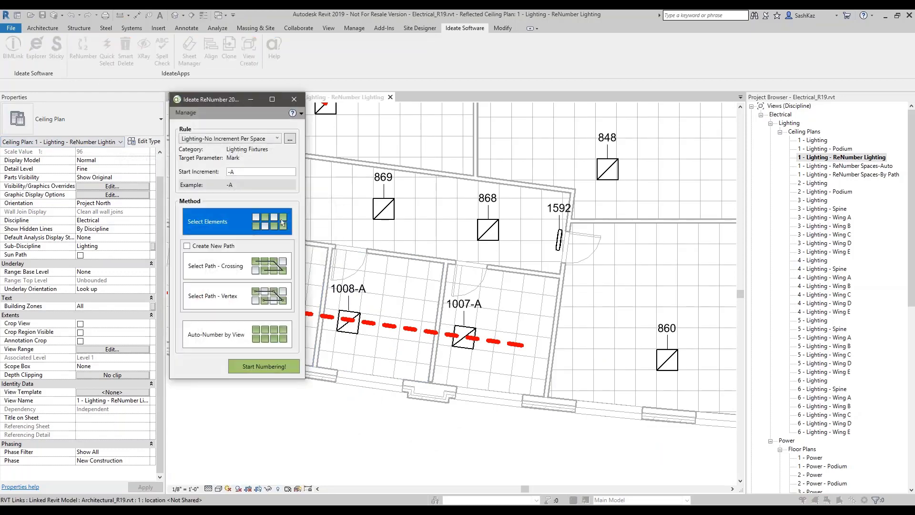
pyautogui.moveTo(219, 96); pyautogui.dragTo(266, 100)
pyautogui.click(263, 142)
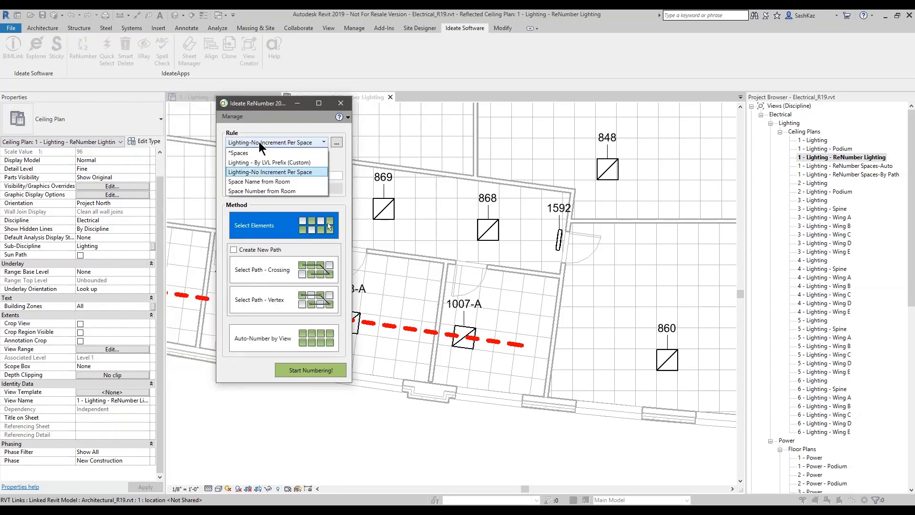
pyautogui.click(258, 162)
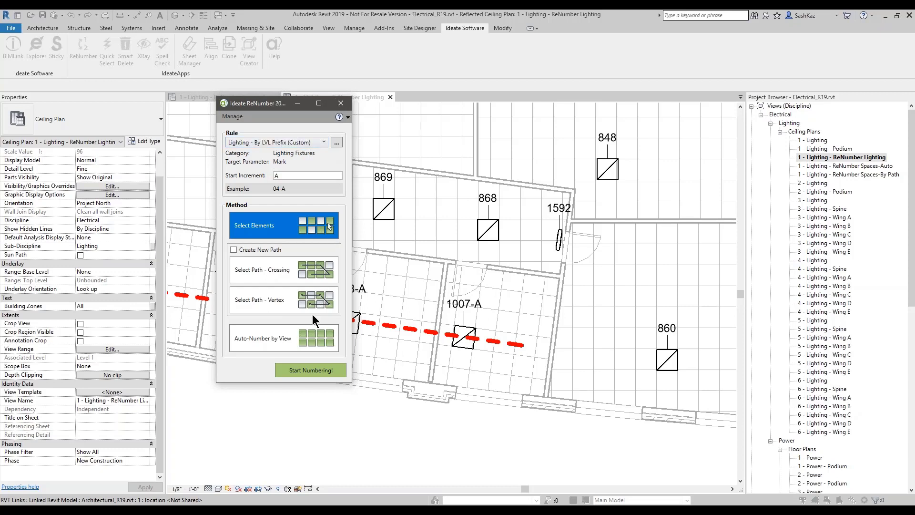
pyautogui.doubleClick(279, 176)
pyautogui.click(337, 142)
# Step: Edit the 'Lighting - By LVL Prefix (Custom)' rule and open its LVL Prefix part settings
pyautogui.moveTo(284, 133); pyautogui.dragTo(398, 134)
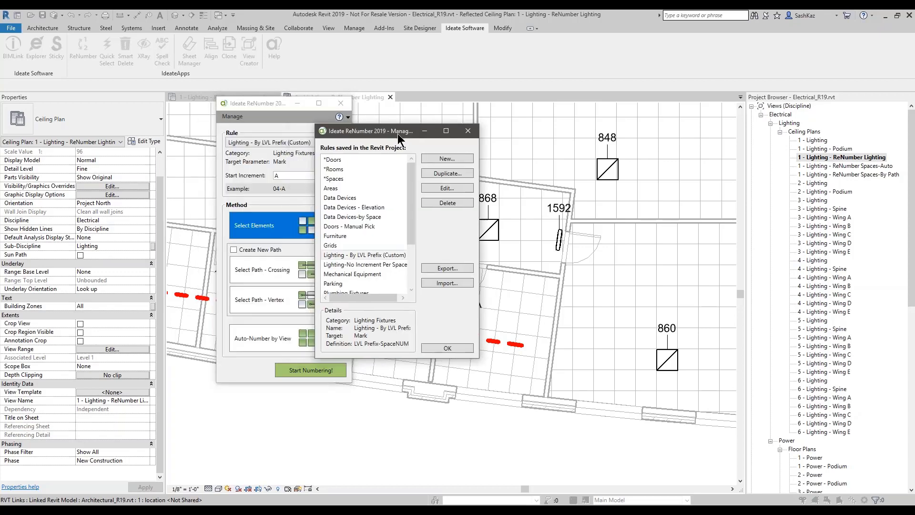
pyautogui.click(440, 187)
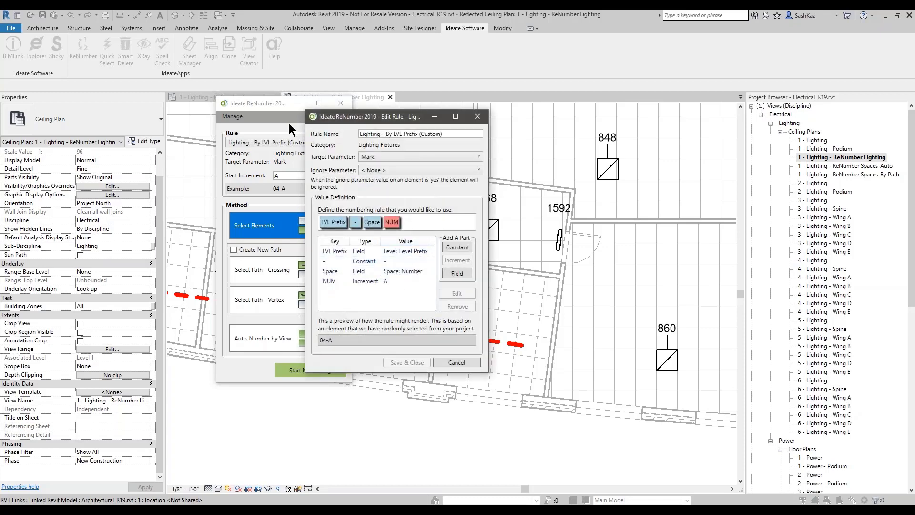
pyautogui.moveTo(307, 112); pyautogui.dragTo(281, 70)
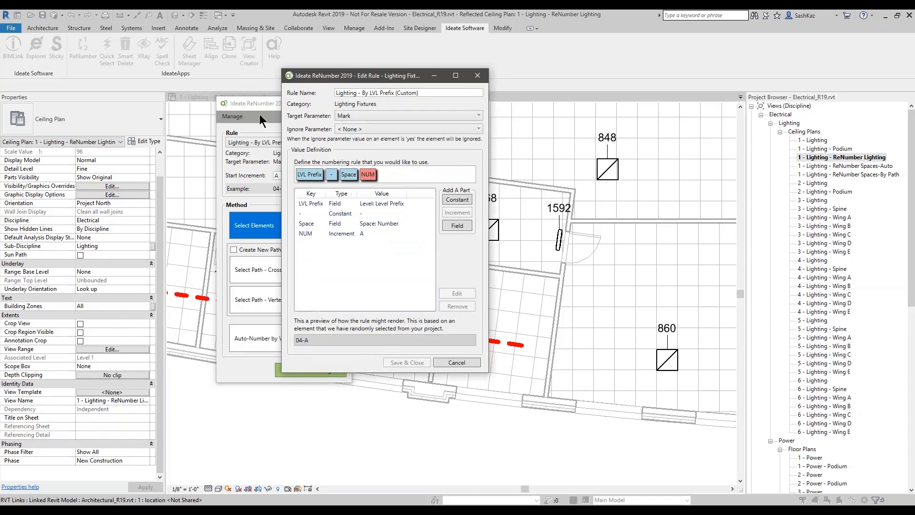
pyautogui.click(344, 206)
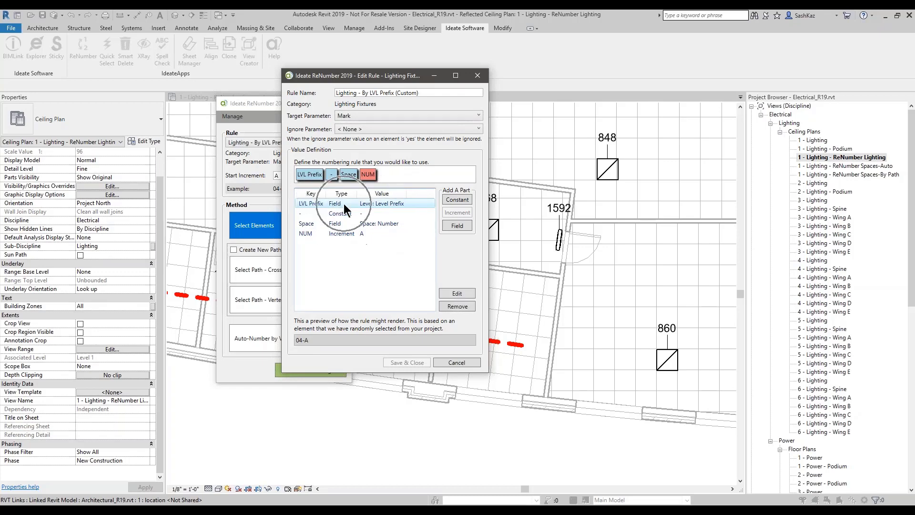
pyautogui.click(384, 203)
pyautogui.doubleClick(384, 203)
# Step: Confirm the LVL Prefix field stays Level: Level Prefix and close its settings unchanged
pyautogui.click(379, 227)
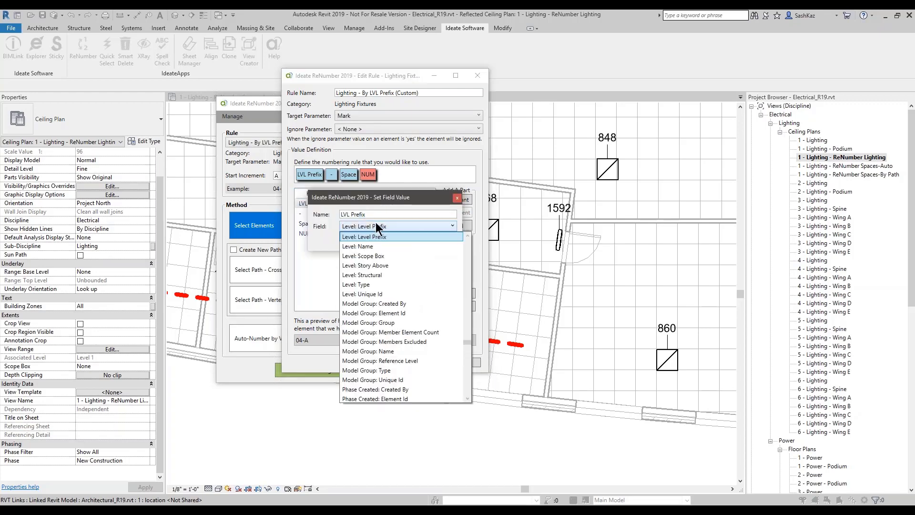
pyautogui.click(369, 214)
pyautogui.moveTo(371, 216); pyautogui.dragTo(316, 219)
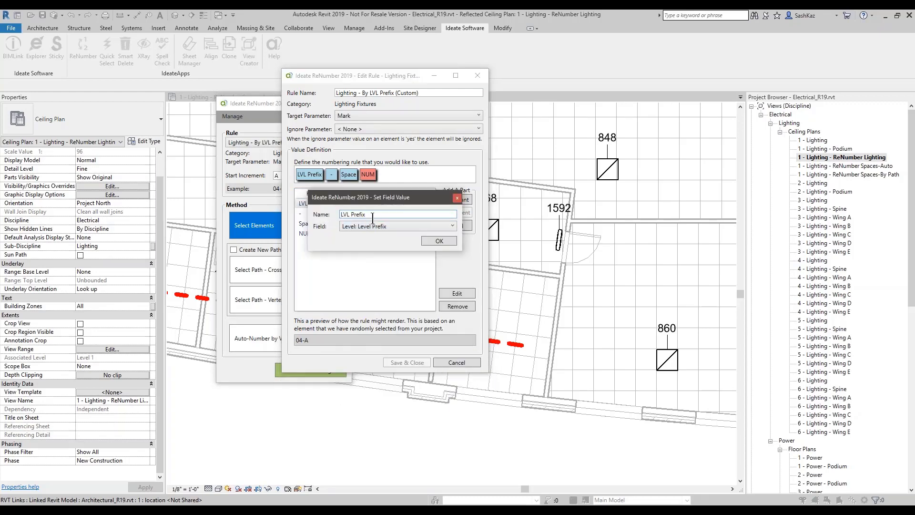
pyautogui.moveTo(371, 217); pyautogui.dragTo(319, 210)
pyautogui.click(369, 227)
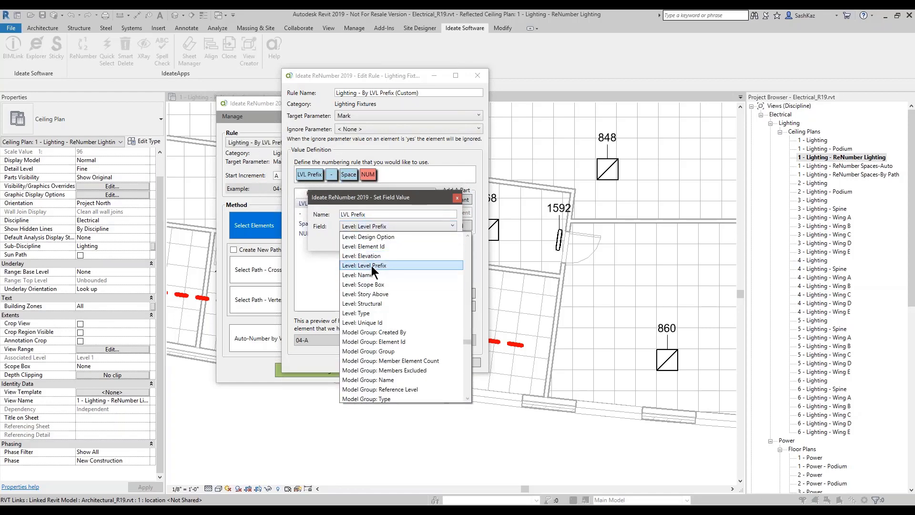
pyautogui.click(371, 265)
pyautogui.click(372, 265)
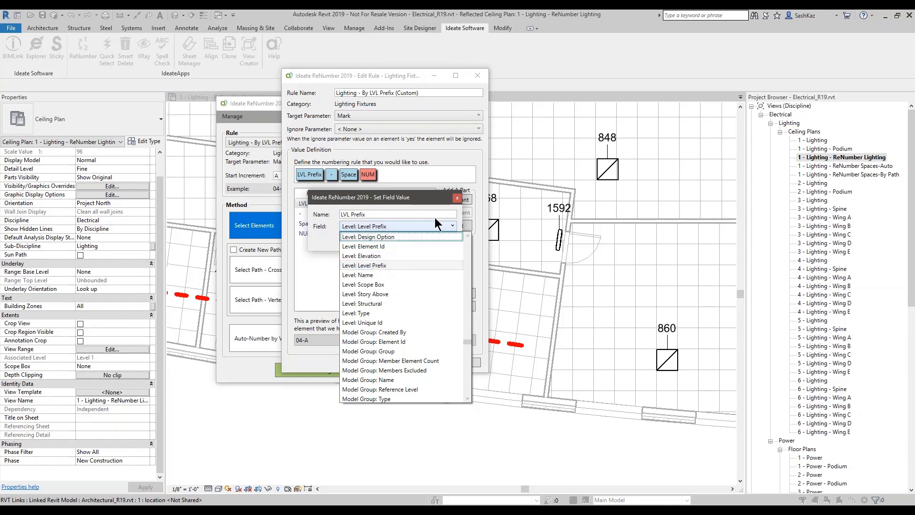
pyautogui.click(450, 198)
pyautogui.click(456, 198)
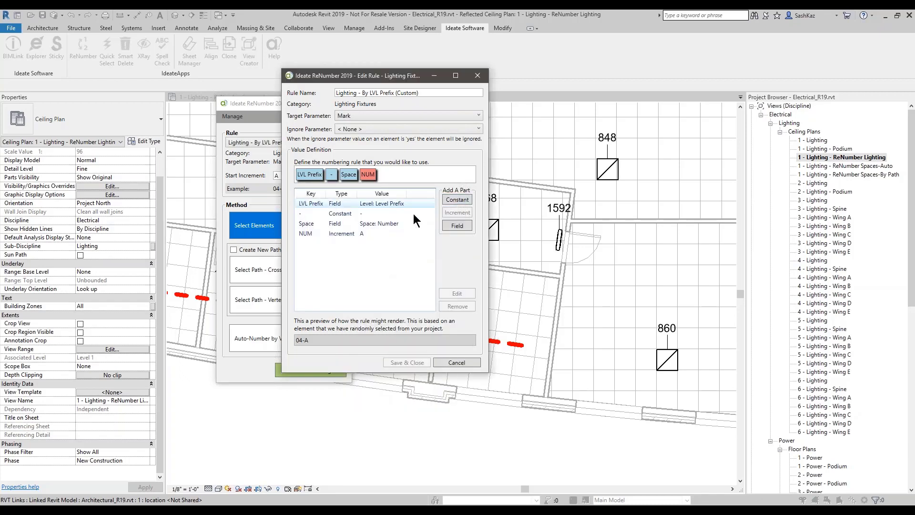
pyautogui.click(344, 213)
pyautogui.doubleClick(345, 213)
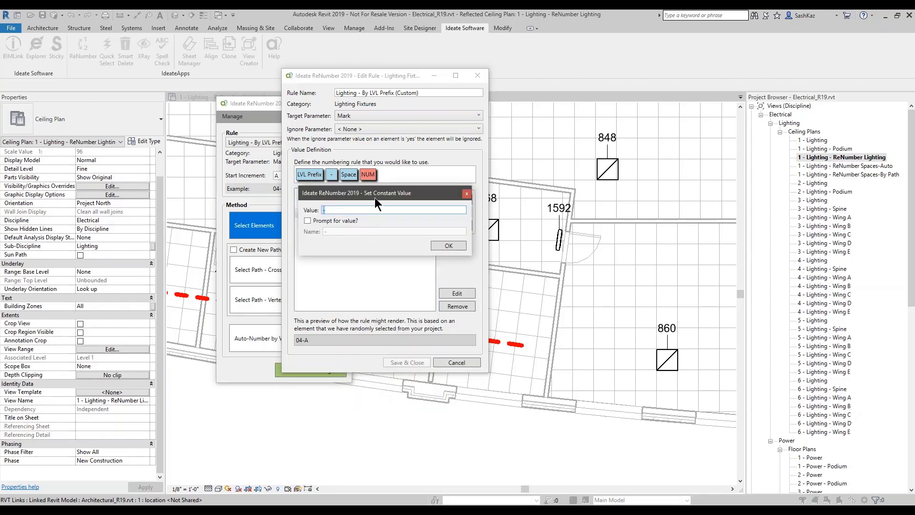
pyautogui.moveTo(375, 197); pyautogui.dragTo(427, 252)
pyautogui.click(381, 264)
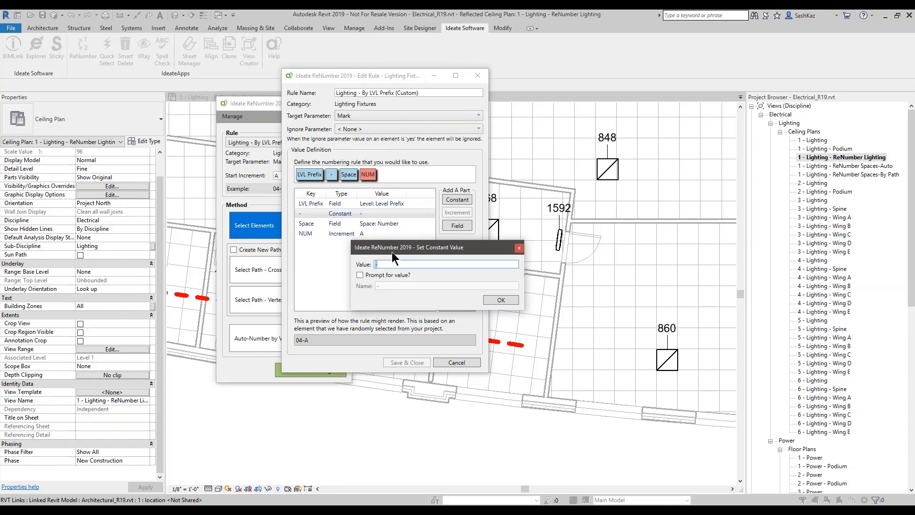
pyautogui.moveTo(392, 252)
pyautogui.mouseDown()
pyautogui.moveTo(390, 224)
pyautogui.moveTo(384, 255)
pyautogui.mouseUp()
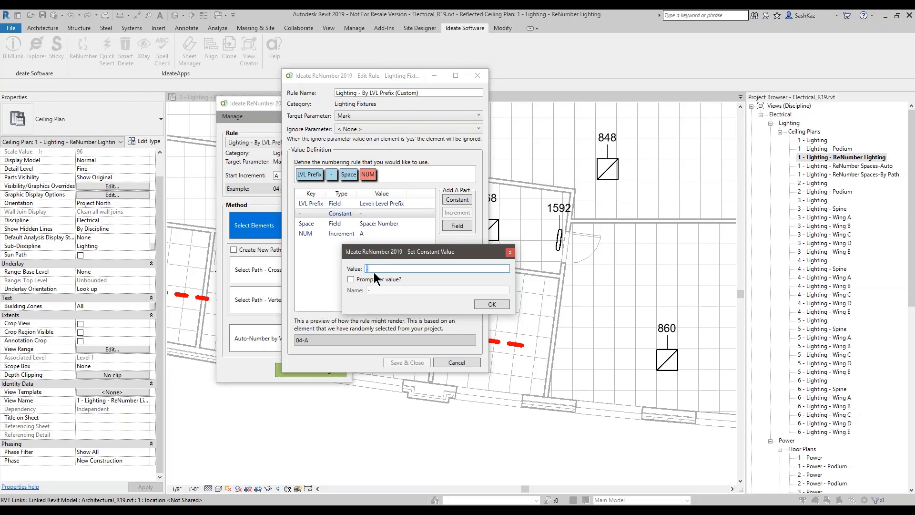
pyautogui.click(371, 268)
pyautogui.click(364, 279)
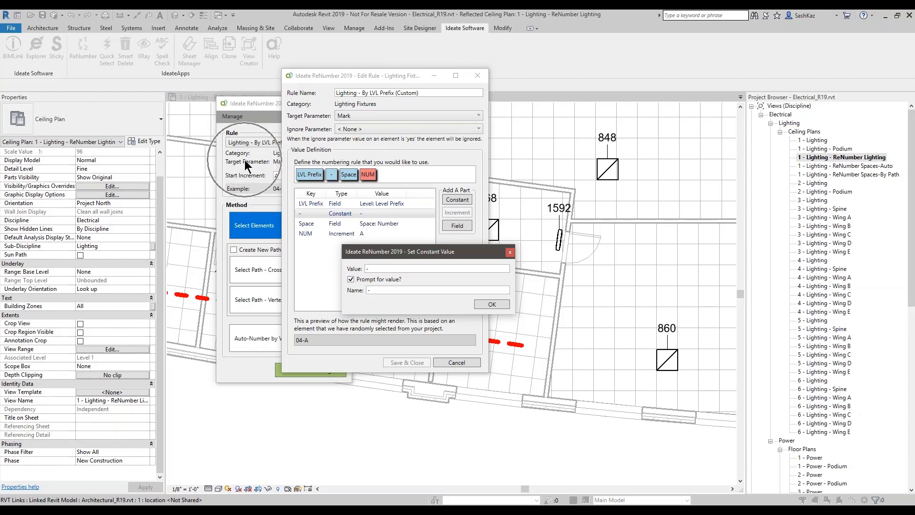
pyautogui.click(351, 279)
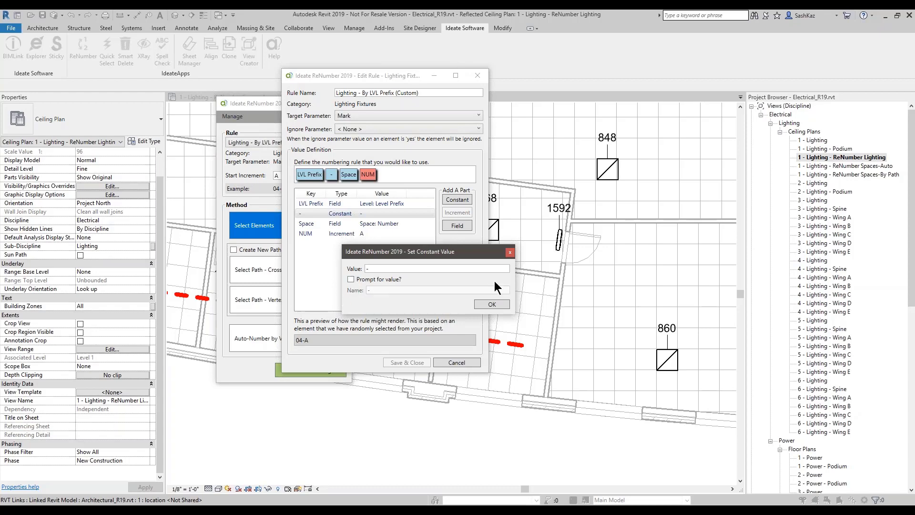
pyautogui.click(509, 252)
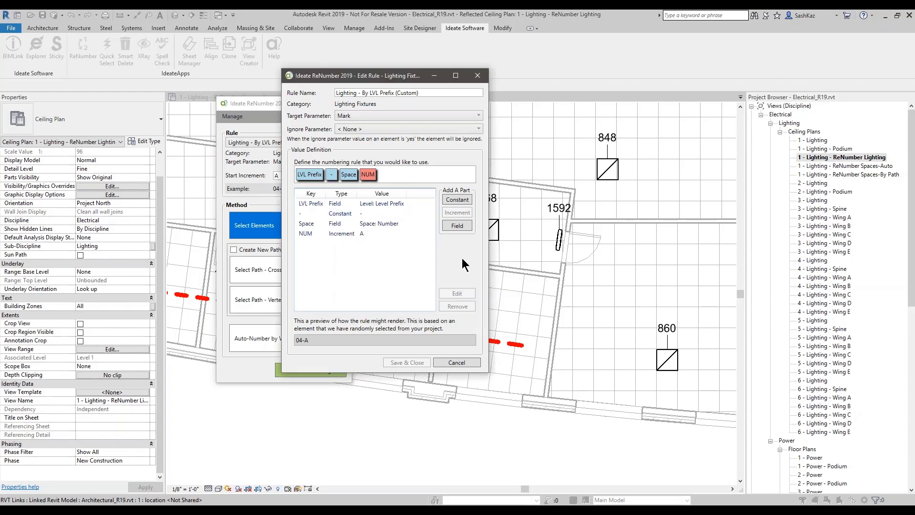
pyautogui.doubleClick(383, 223)
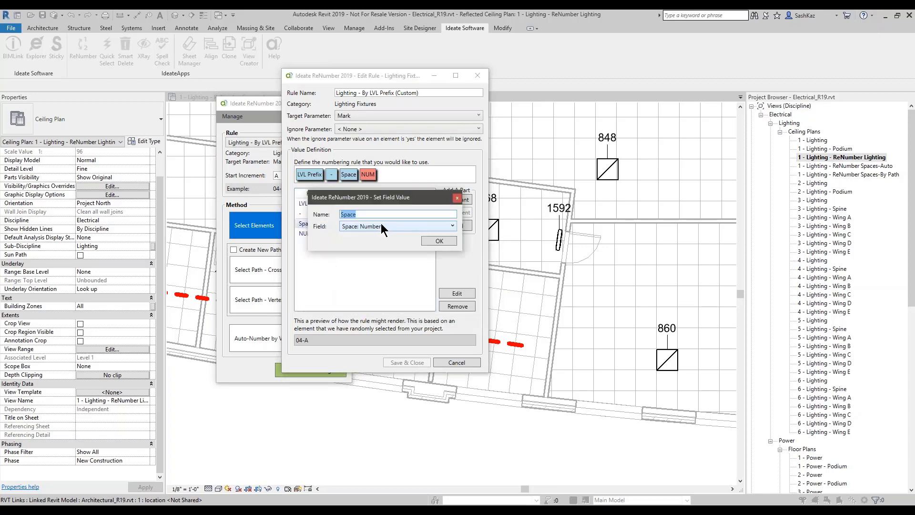
pyautogui.click(456, 197)
pyautogui.doubleClick(345, 235)
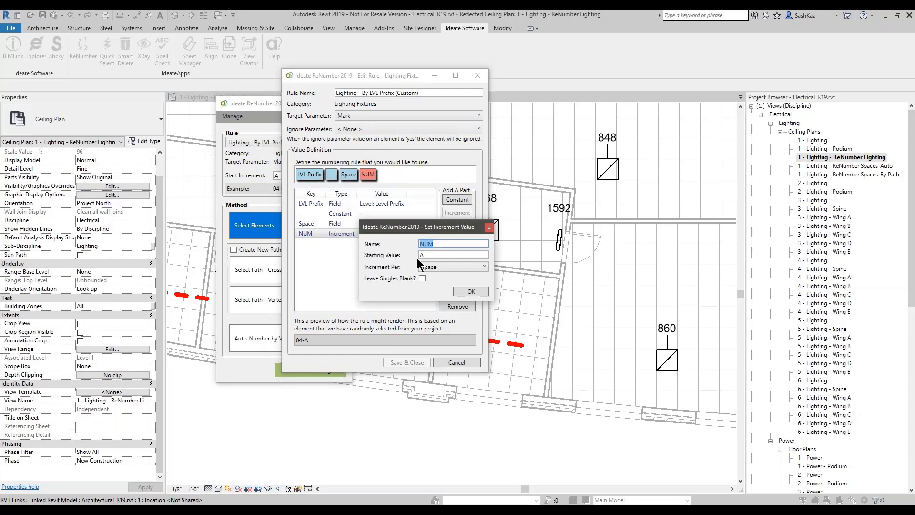
pyautogui.click(419, 255)
pyautogui.doubleClick(422, 255)
pyautogui.moveTo(426, 255); pyautogui.dragTo(404, 259)
pyautogui.write('a')
pyautogui.press('BackSpace')
pyautogui.write('A')
pyautogui.click(467, 290)
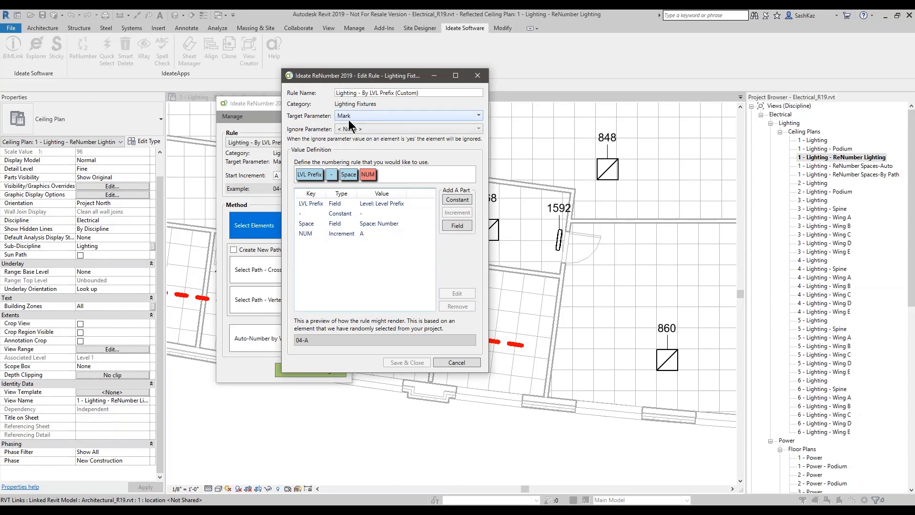
pyautogui.click(486, 77)
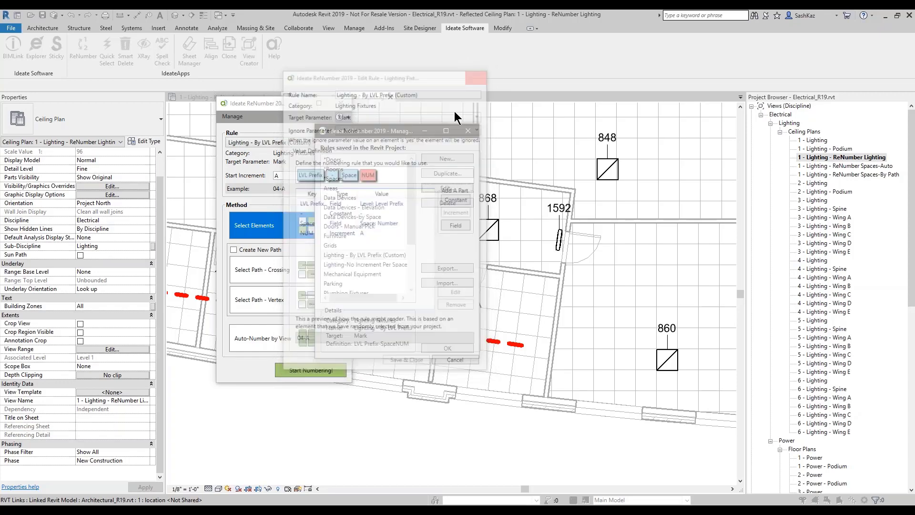
# Step: Auto-number all fixtures in the view and accept the preview of marks like 01-1007A and 01-1058H
pyautogui.click(469, 132)
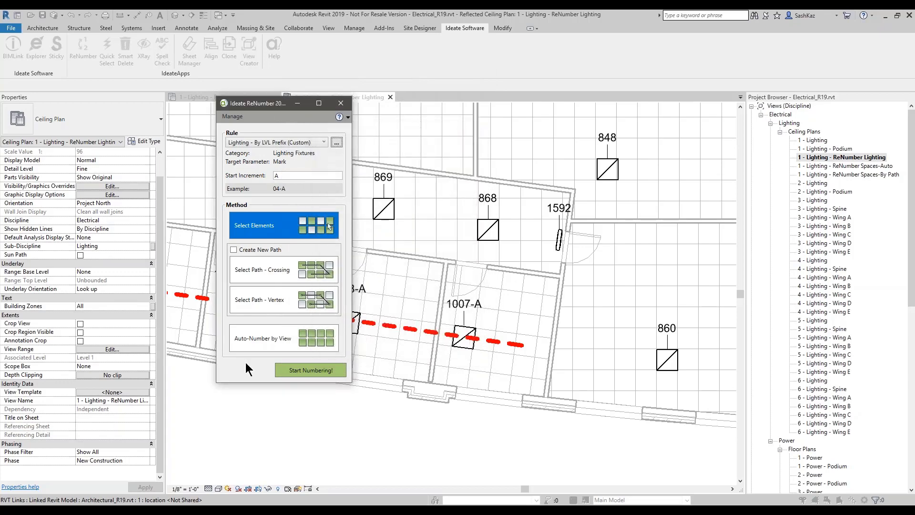
pyautogui.click(262, 343)
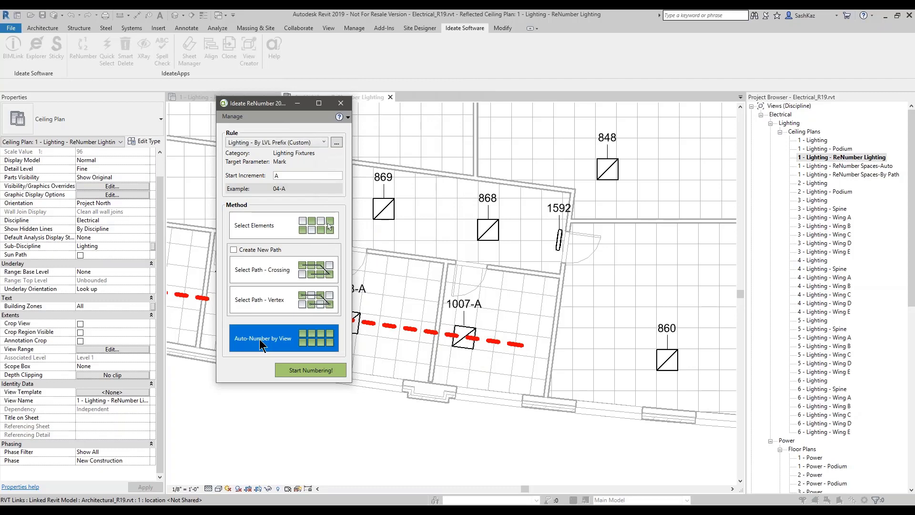
pyautogui.click(309, 370)
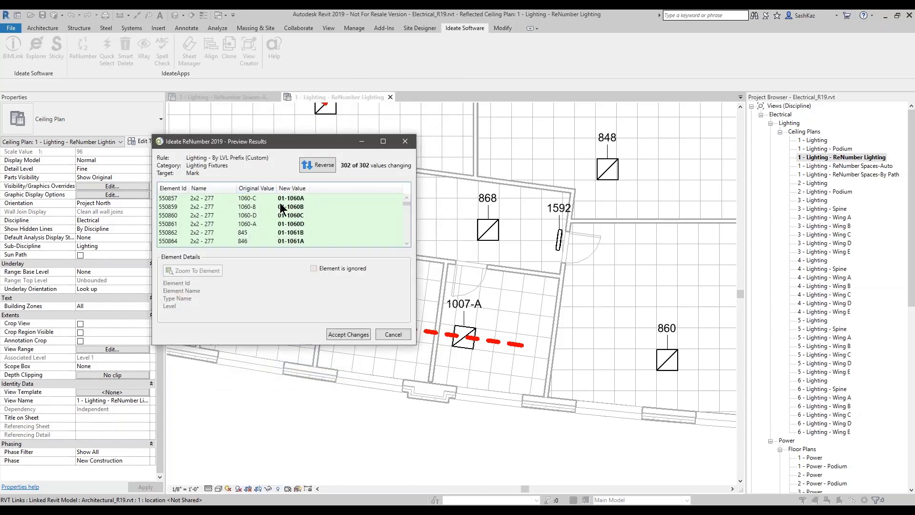
pyautogui.scroll(-15, 281, 210)
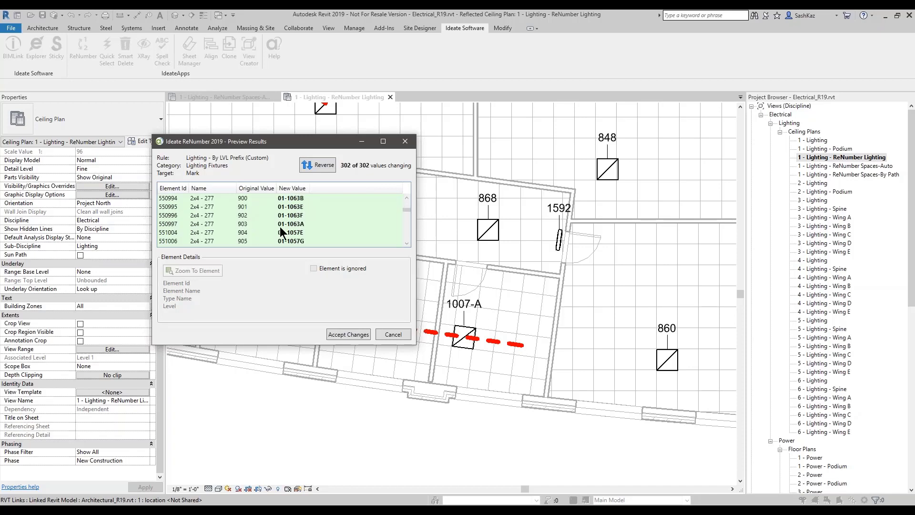
pyautogui.scroll(-20, 279, 227)
pyautogui.scroll(20, 280, 227)
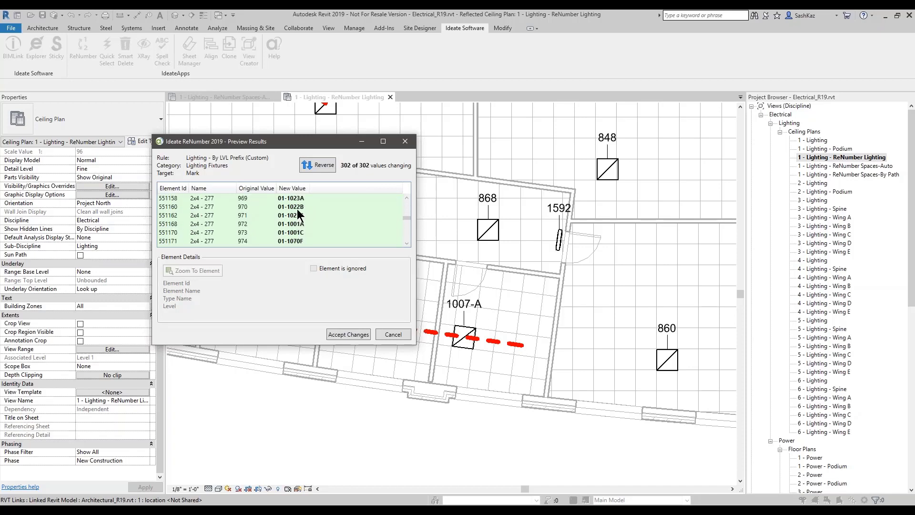
pyautogui.scroll(1, 300, 200)
pyautogui.moveTo(307, 149); pyautogui.dragTo(349, 198)
pyautogui.click(390, 384)
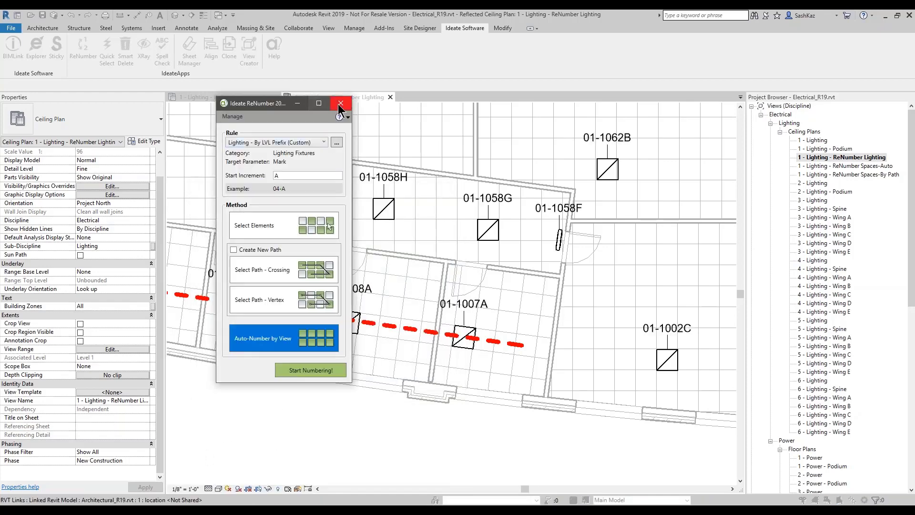
# Step: Close ReNumber and inspect the new fixture marks in space OFFICE 1013
pyautogui.click(340, 104)
pyautogui.scroll(-2, 358, 302)
pyautogui.scroll(3, 387, 227)
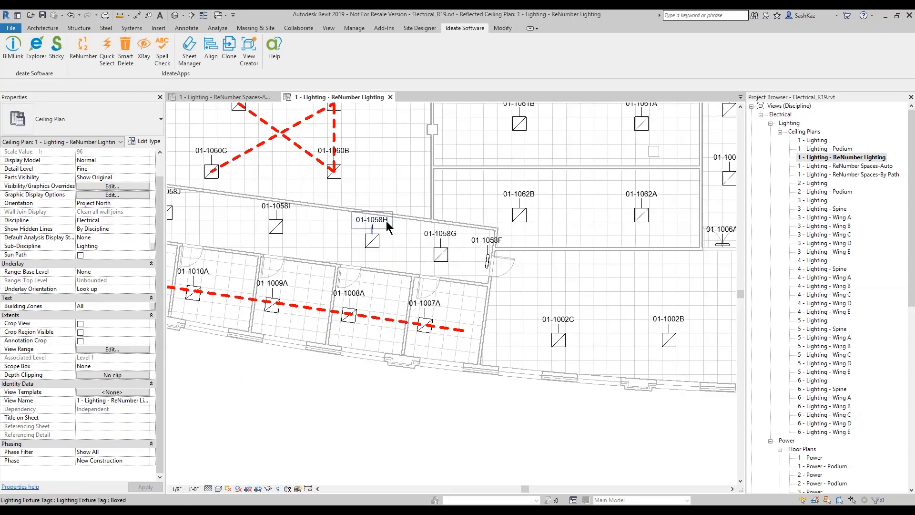
pyautogui.scroll(3, 450, 231)
pyautogui.scroll(-2, 450, 230)
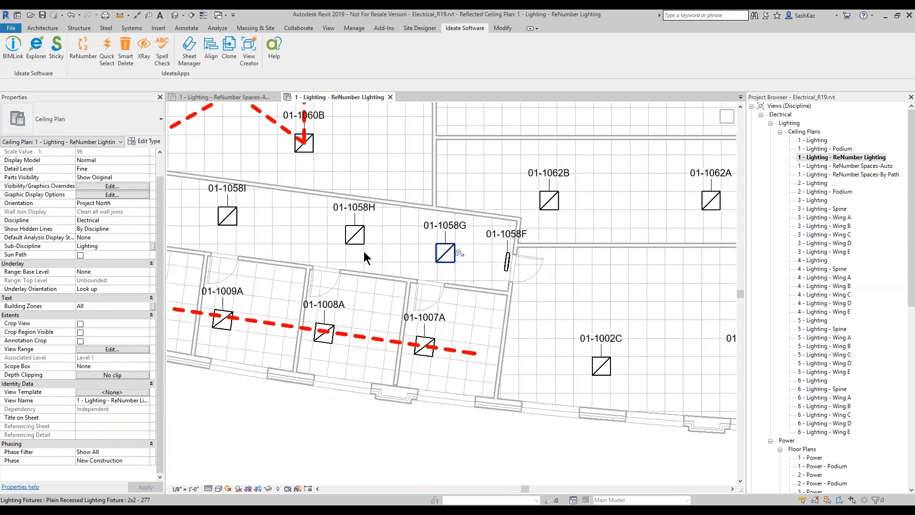
pyautogui.scroll(-2, 364, 250)
pyautogui.scroll(4, 213, 202)
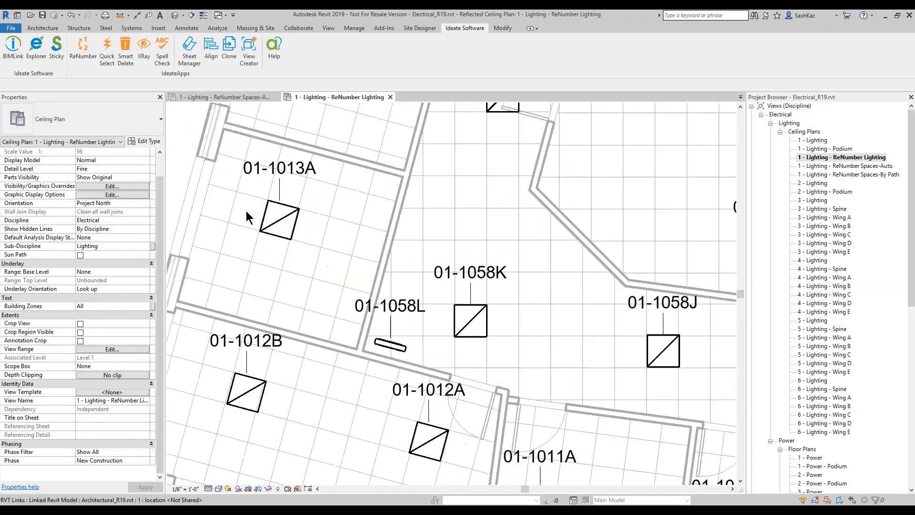
pyautogui.moveTo(246, 211); pyautogui.dragTo(365, 233, button='middle')
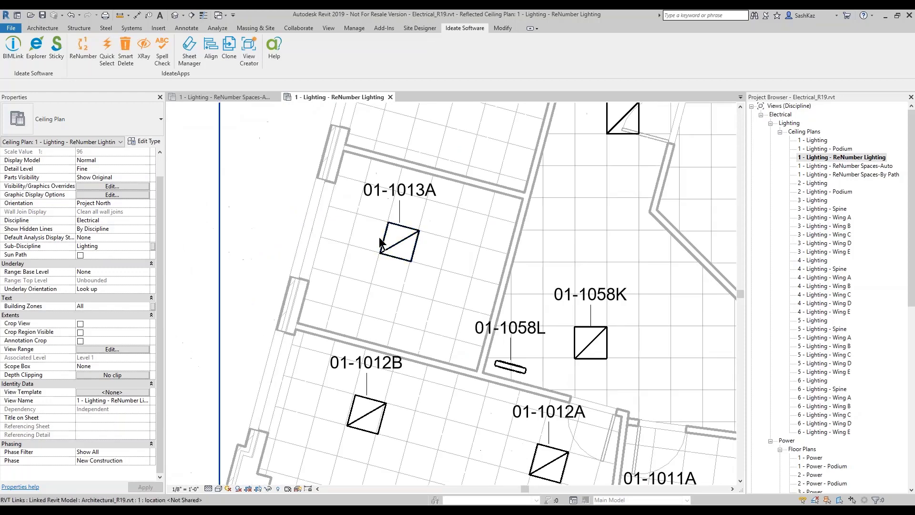
pyautogui.click(430, 249)
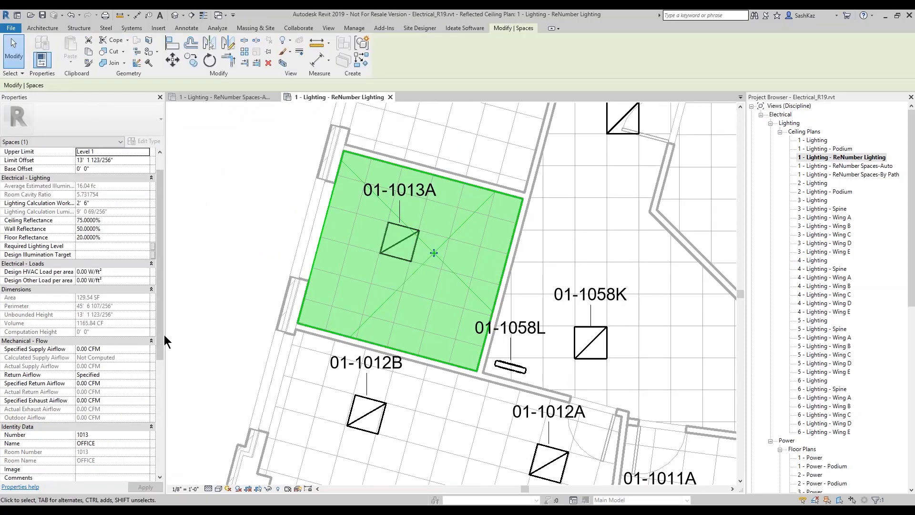
pyautogui.scroll(-3, 163, 334)
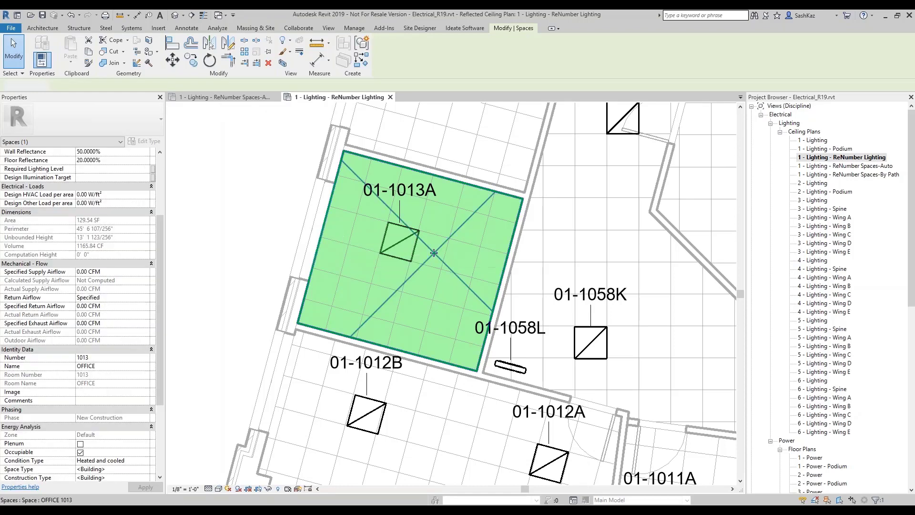
pyautogui.press('Escape')
# Step: Open the Level Schedule from the Project Browser
pyautogui.moveTo(911, 287); pyautogui.dragTo(896, 491)
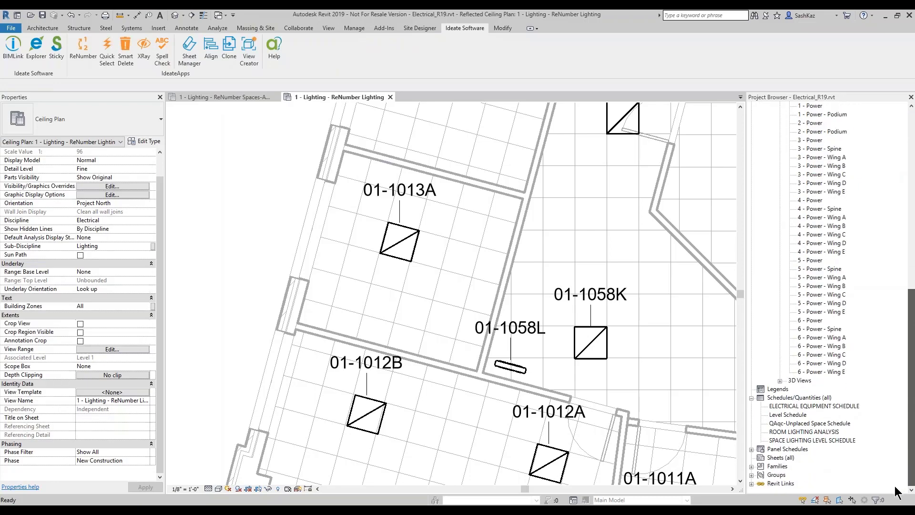
pyautogui.click(782, 415)
pyautogui.doubleClick(787, 415)
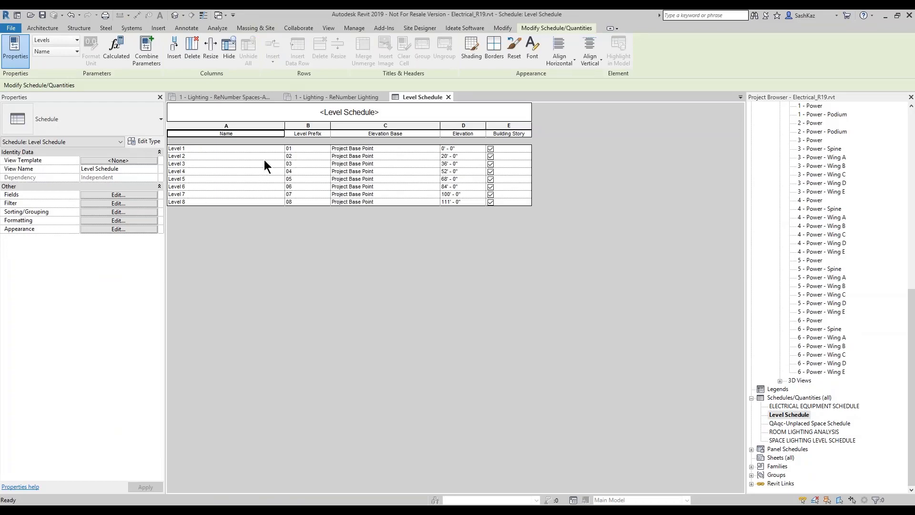
pyautogui.click(135, 193)
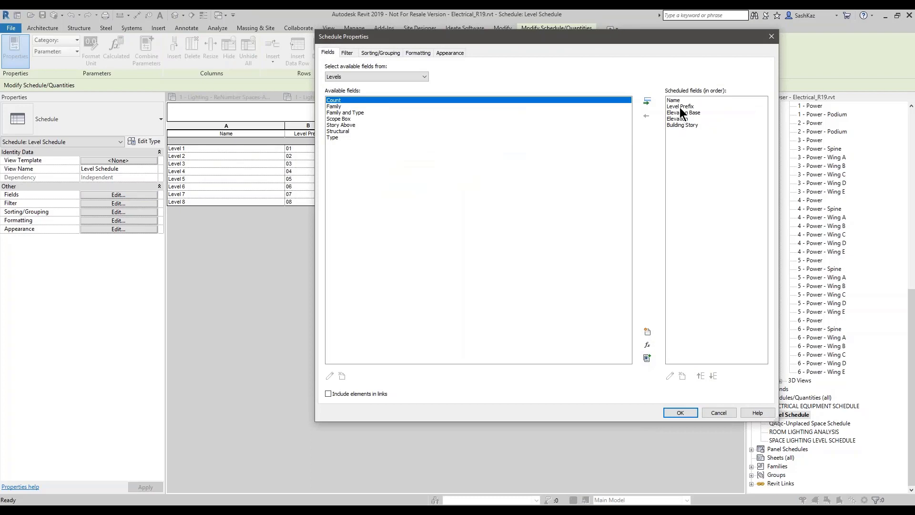
pyautogui.click(680, 106)
pyautogui.click(670, 375)
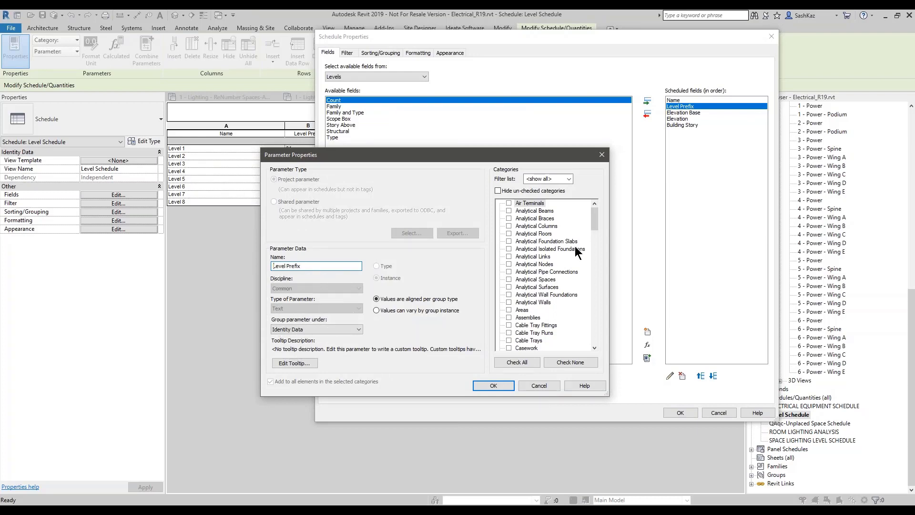
pyautogui.moveTo(595, 219); pyautogui.dragTo(595, 281)
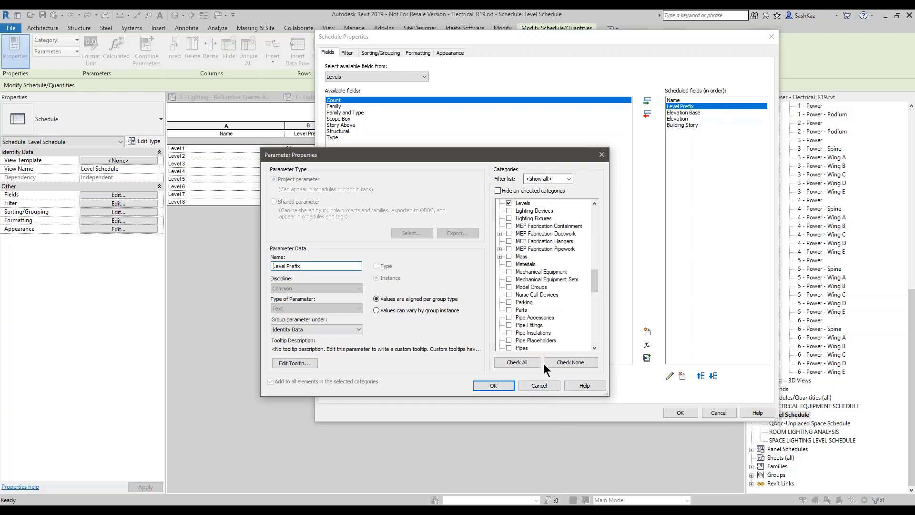
pyautogui.click(539, 385)
pyautogui.click(715, 412)
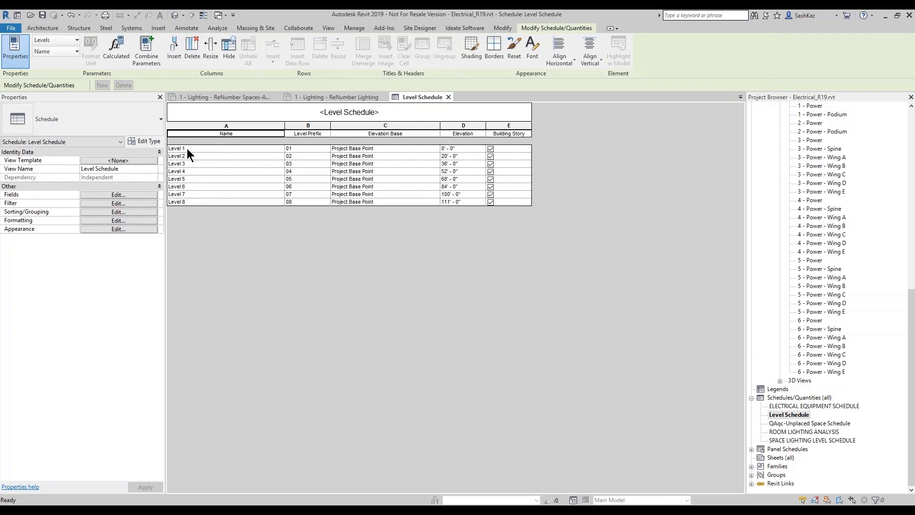
pyautogui.click(298, 150)
# Step: Close the Level Schedule, look over the ceiling plan around room 1011, and zoom to fit with ZF
pyautogui.click(448, 97)
pyautogui.scroll(-5, 347, 253)
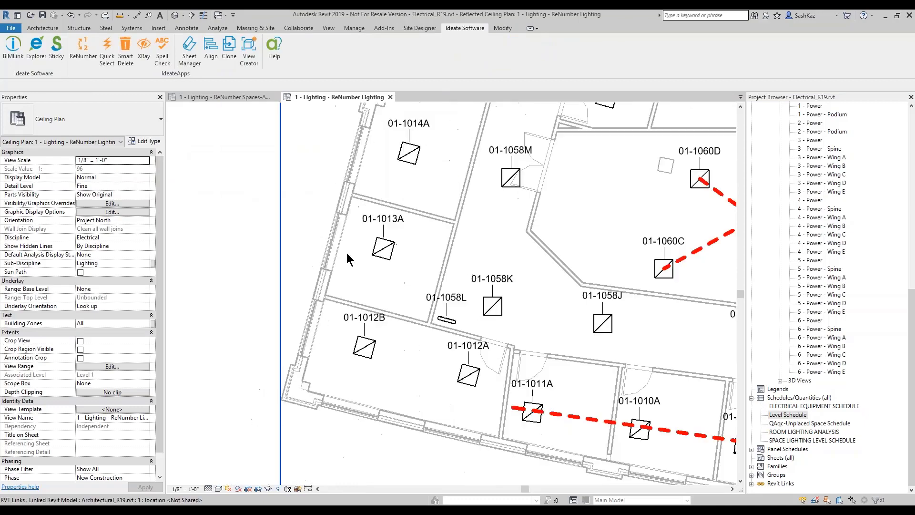
pyautogui.scroll(-4, 362, 292)
pyautogui.scroll(1, 438, 352)
pyautogui.moveTo(438, 353); pyautogui.dragTo(422, 350, button='middle')
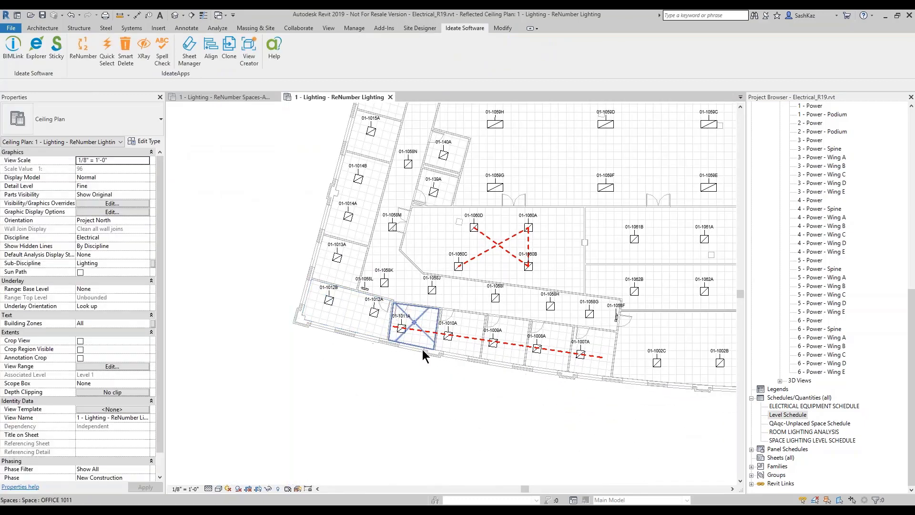
pyautogui.scroll(5, 422, 349)
pyautogui.scroll(5, 359, 296)
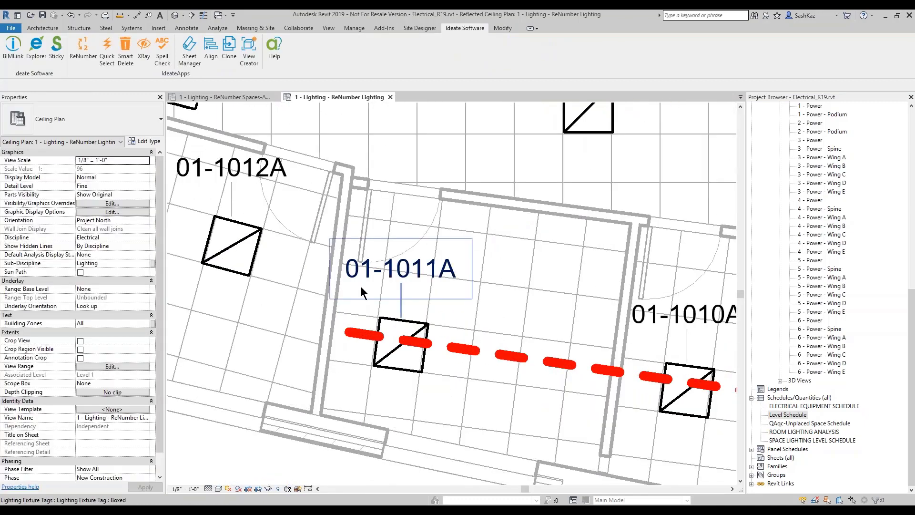
pyautogui.scroll(-3, 360, 286)
pyautogui.scroll(-3, 367, 290)
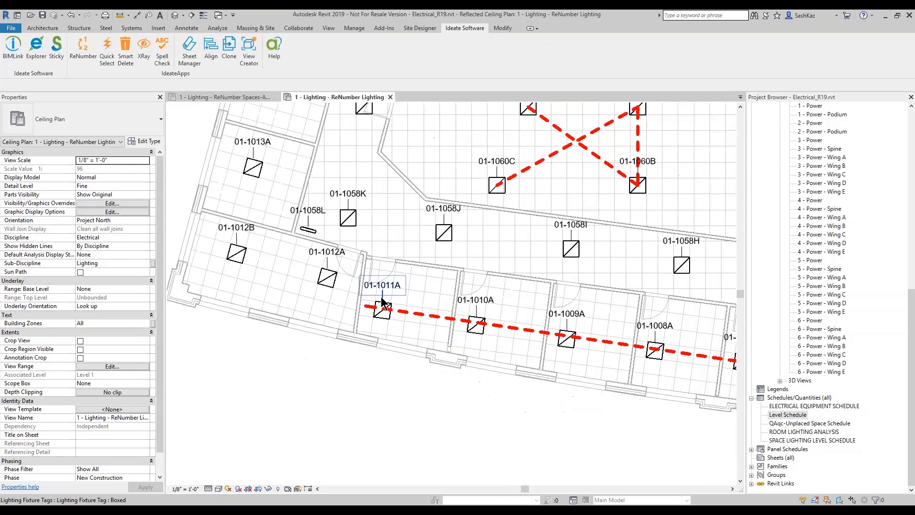
pyautogui.scroll(1, 381, 297)
pyautogui.scroll(4, 362, 299)
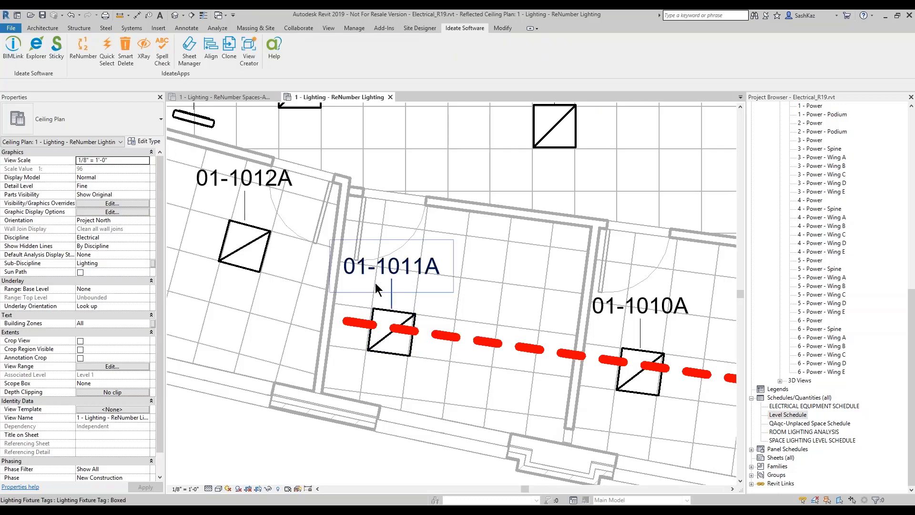
pyautogui.press('z')
pyautogui.press('f')
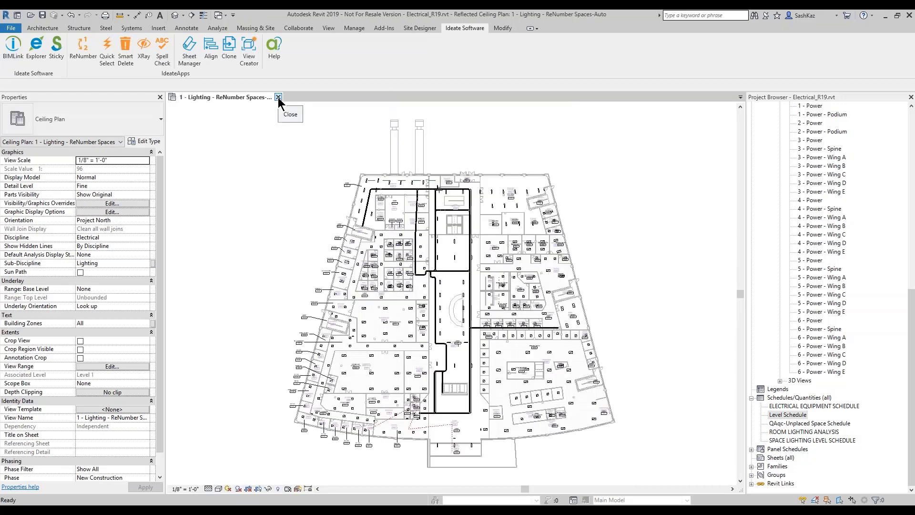
# Step: Close the last view tab and open Architectural_R19.rvt from the Home screen
pyautogui.click(279, 97)
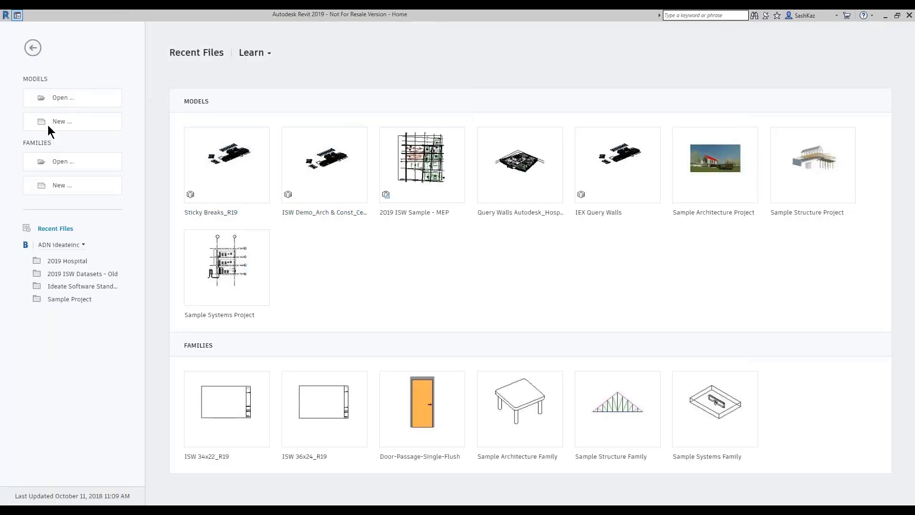
pyautogui.click(57, 98)
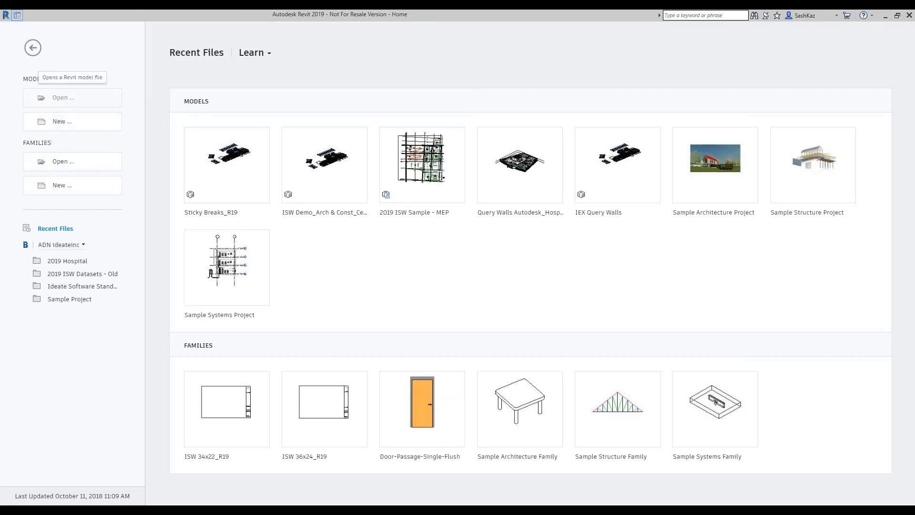
pyautogui.click(344, 114)
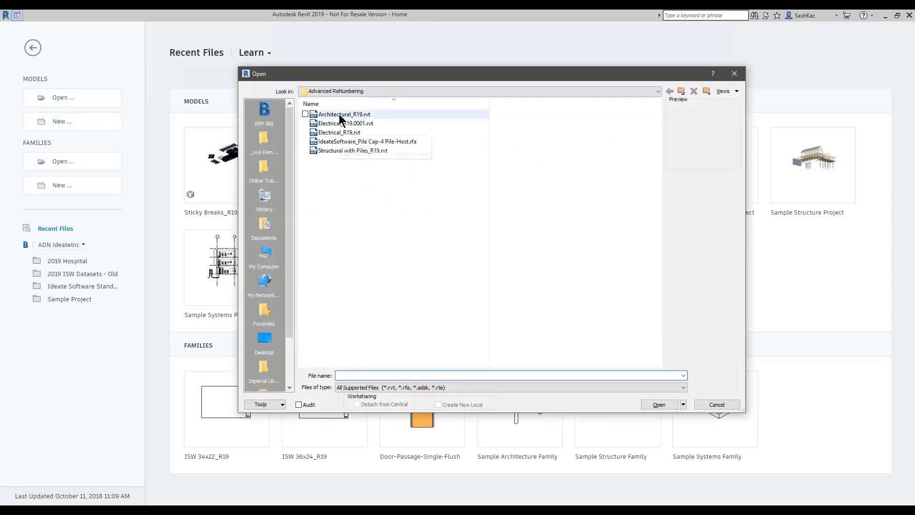
pyautogui.click(658, 404)
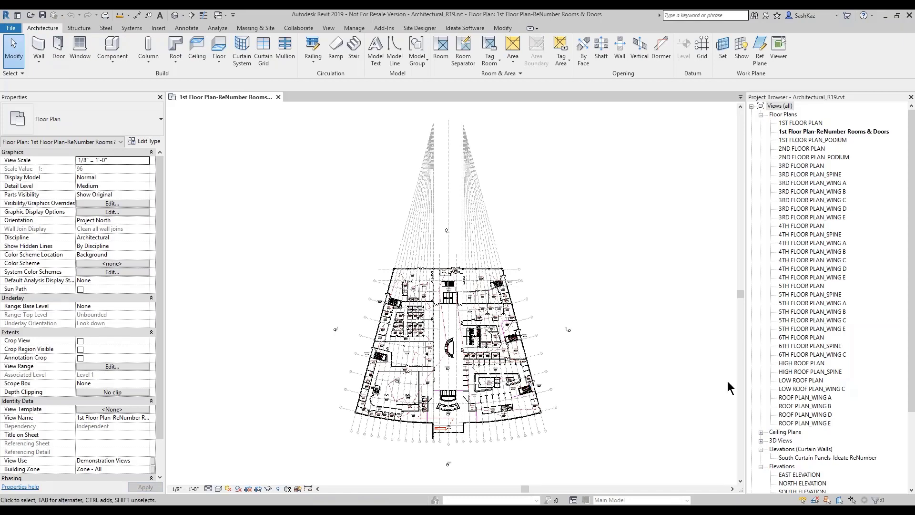
# Step: Open the South Curtain Panels-Ideate ReNumber elevation under Elevations (Curtain Walls)
pyautogui.click(807, 457)
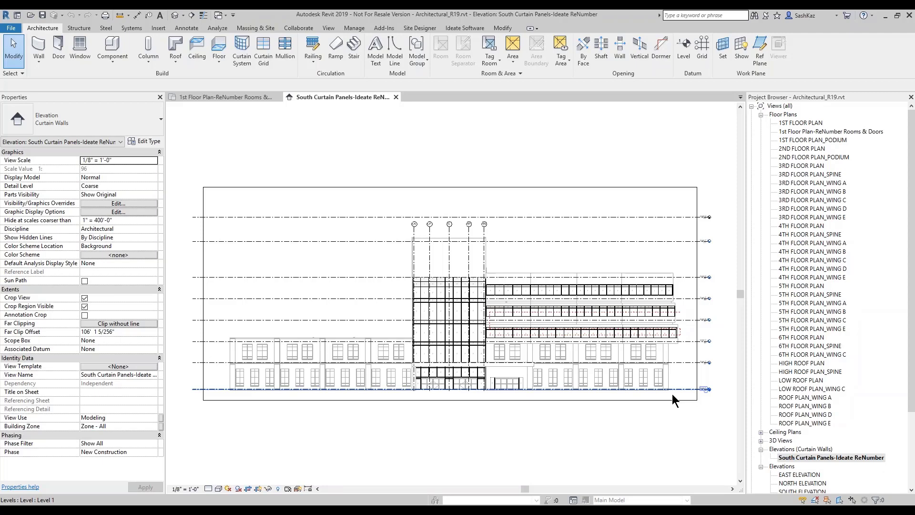
# Step: Zoom onto the upper-floor curtain panels and check the IdeatePath detail line style
pyautogui.scroll(1, 651, 376)
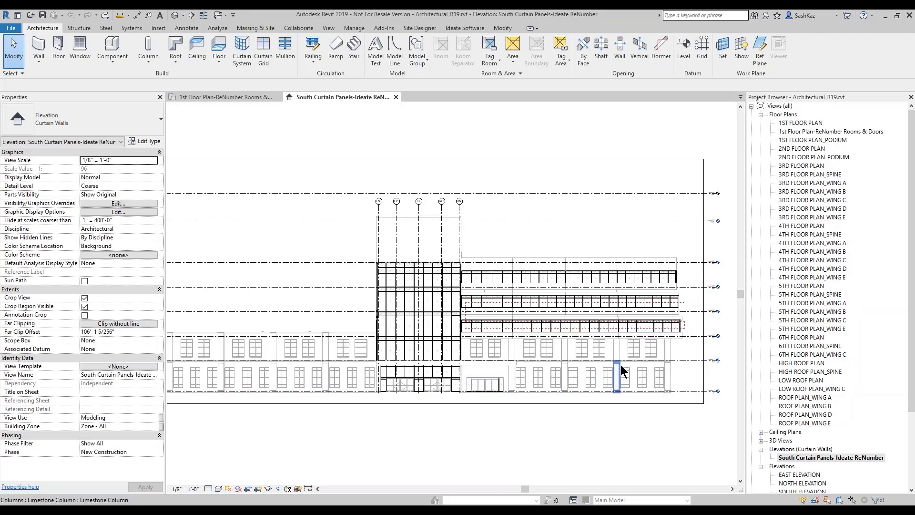
pyautogui.scroll(-2, 621, 371)
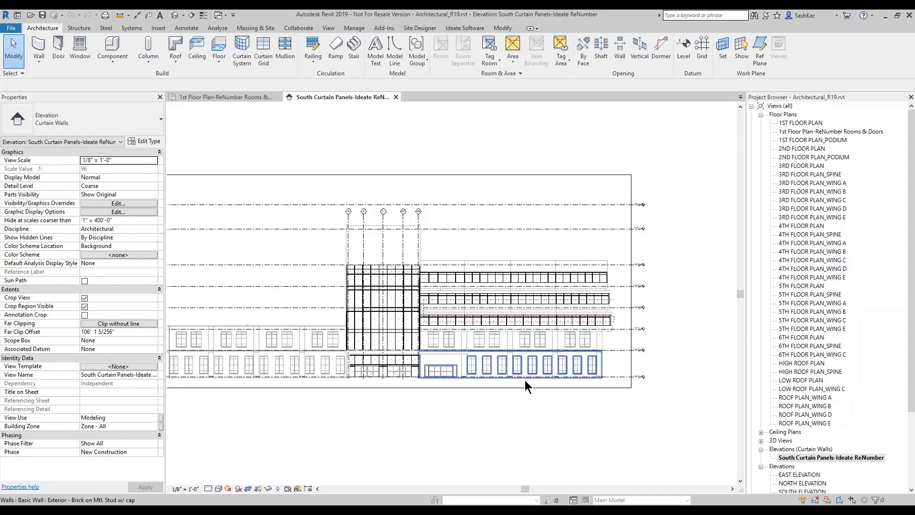
pyautogui.scroll(2, 526, 380)
pyautogui.scroll(1, 493, 322)
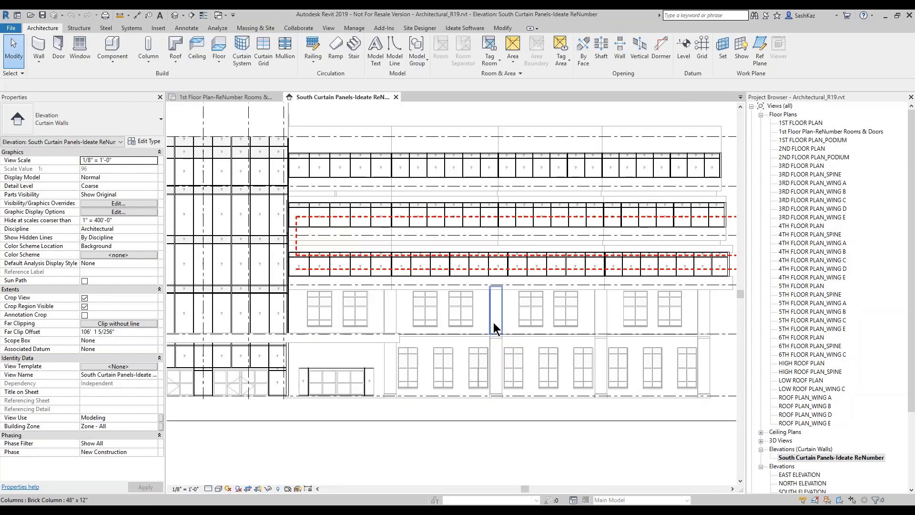
pyautogui.moveTo(445, 334); pyautogui.dragTo(367, 340, button='middle')
pyautogui.scroll(1, 351, 296)
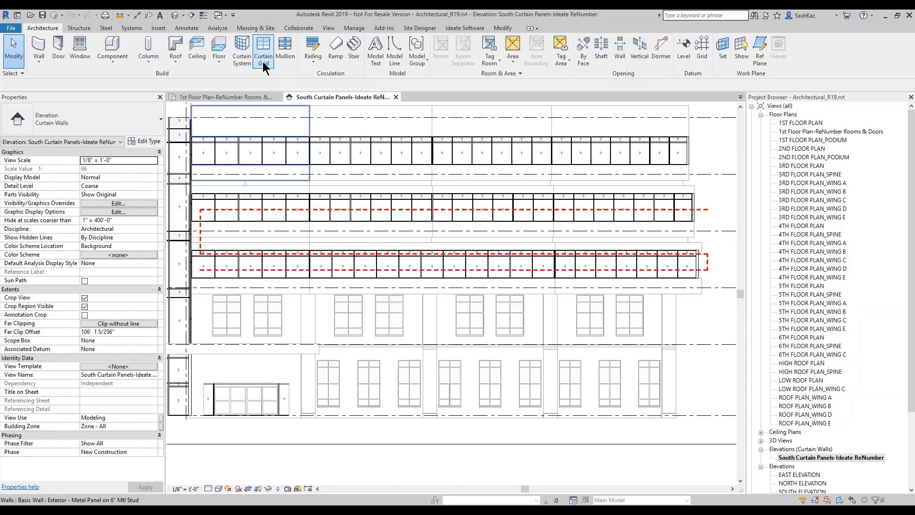
pyautogui.click(188, 29)
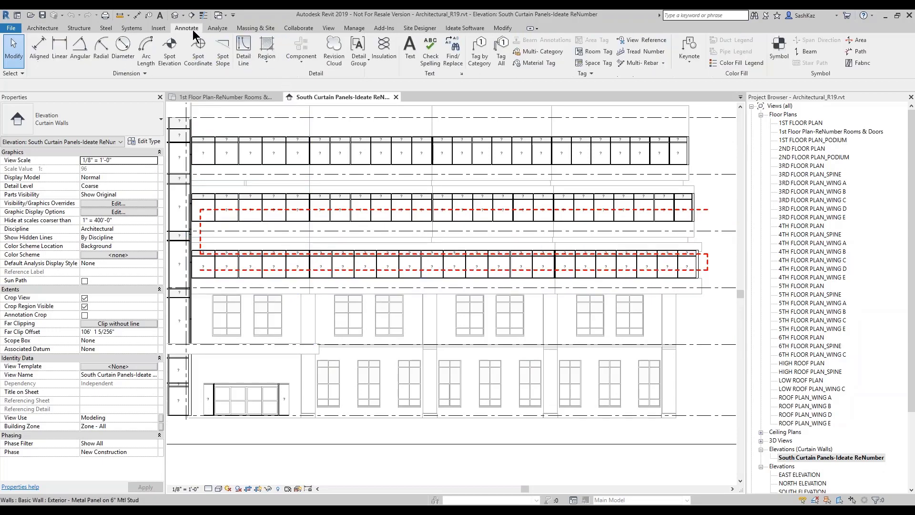
pyautogui.click(244, 49)
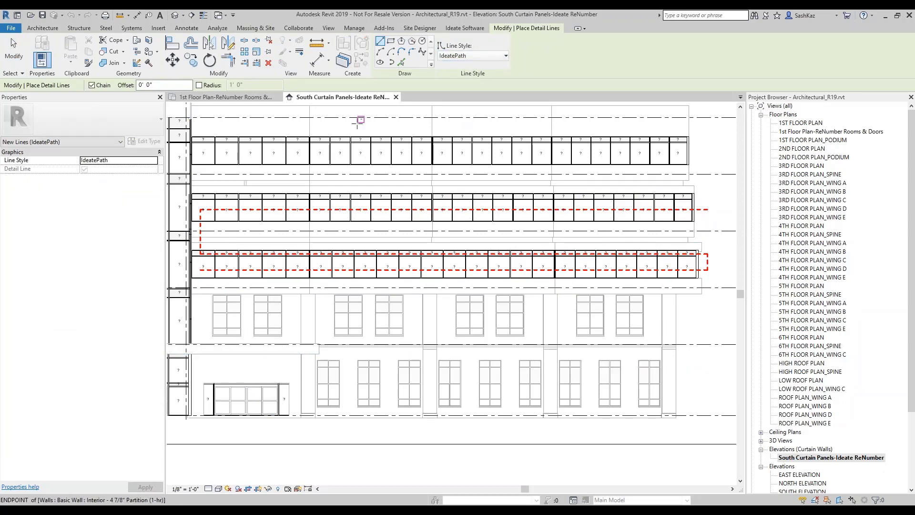
pyautogui.press('Escape')
pyautogui.press('Escape')
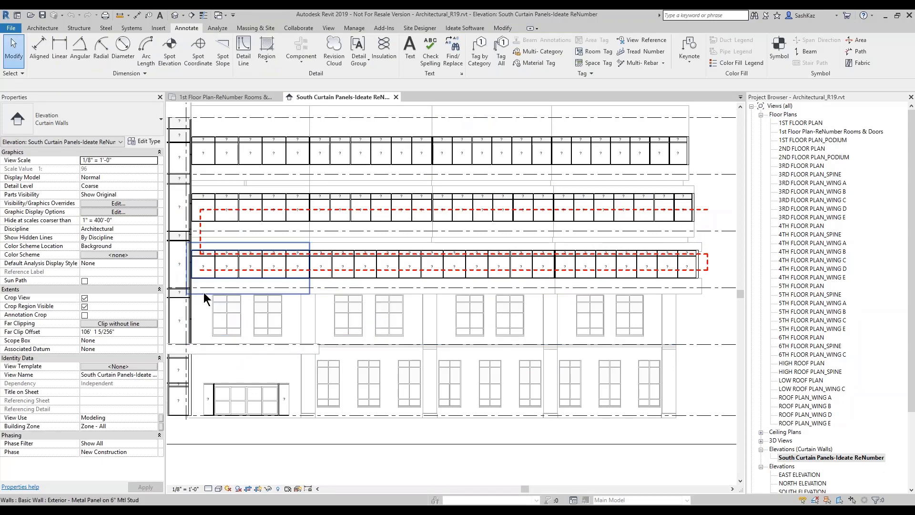
# Step: Tab-highlight the red dashed path chain and inspect an upper glazed spandrel panel
pyautogui.scroll(6, 205, 293)
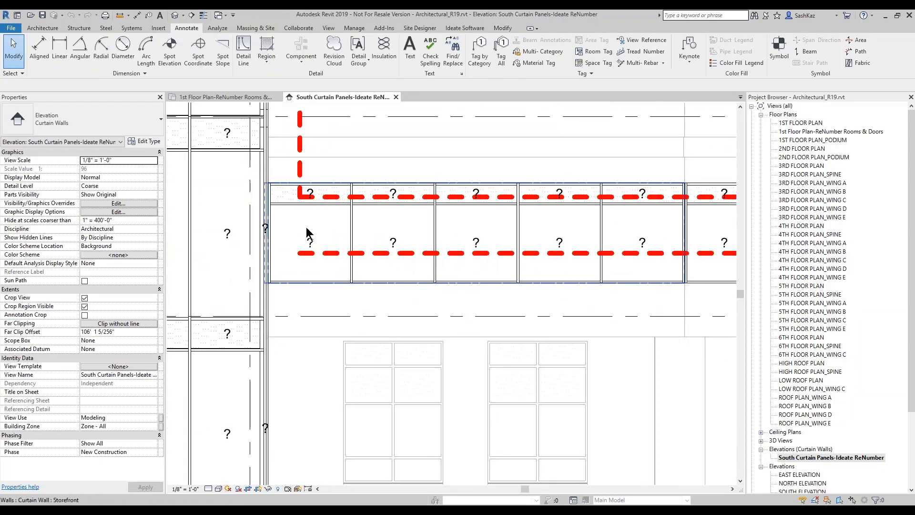
pyautogui.press('Tab')
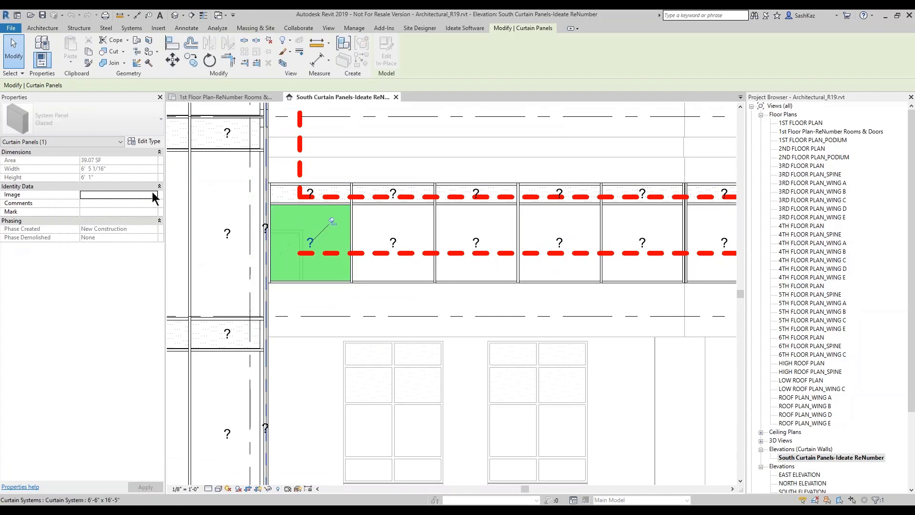
pyautogui.scroll(2, 335, 193)
pyautogui.click(333, 195)
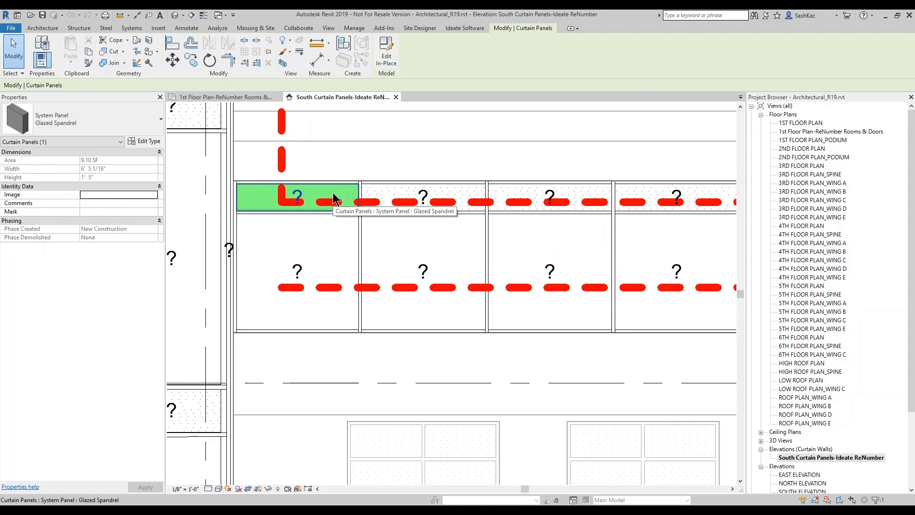
pyautogui.press('Escape')
pyautogui.scroll(-3, 287, 215)
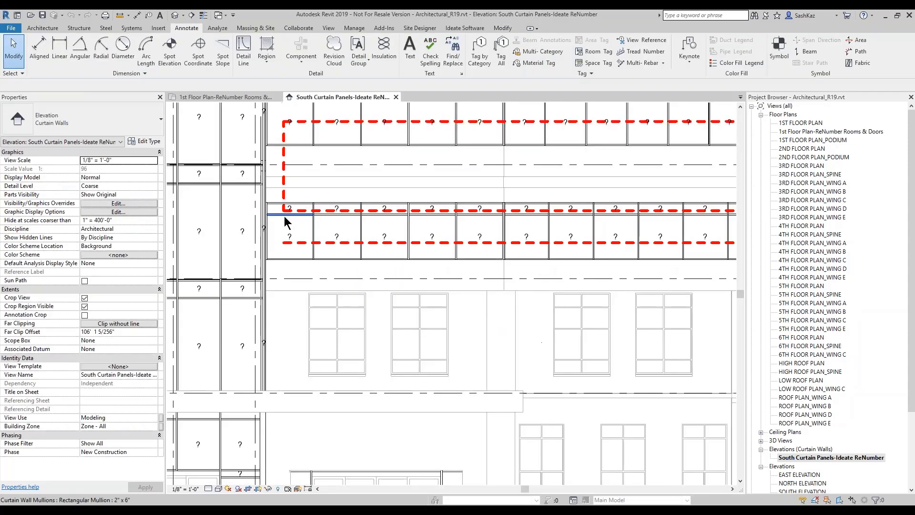
pyautogui.scroll(-1, 293, 233)
pyautogui.scroll(-1, 361, 259)
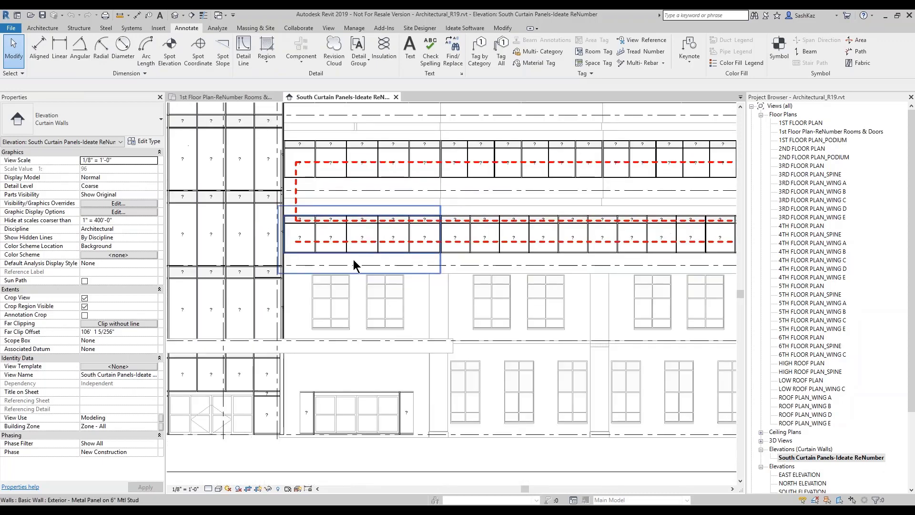
pyautogui.scroll(2, 336, 255)
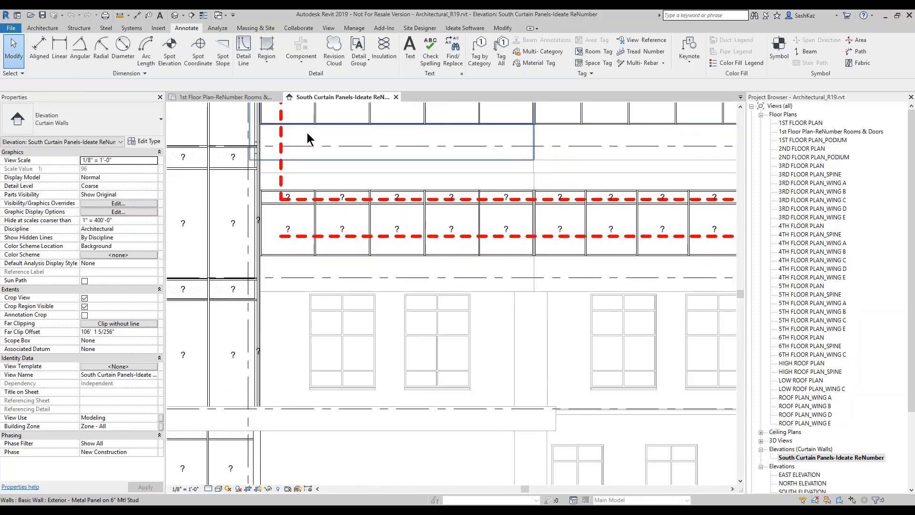
pyautogui.click(463, 29)
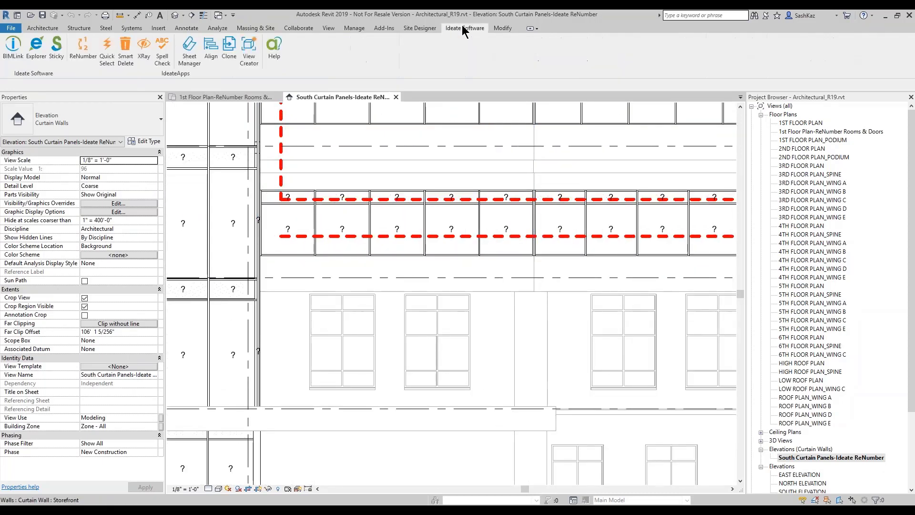
# Step: Open ReNumber and browse the numbering rules, leaving the rule on *Doors
pyautogui.click(81, 52)
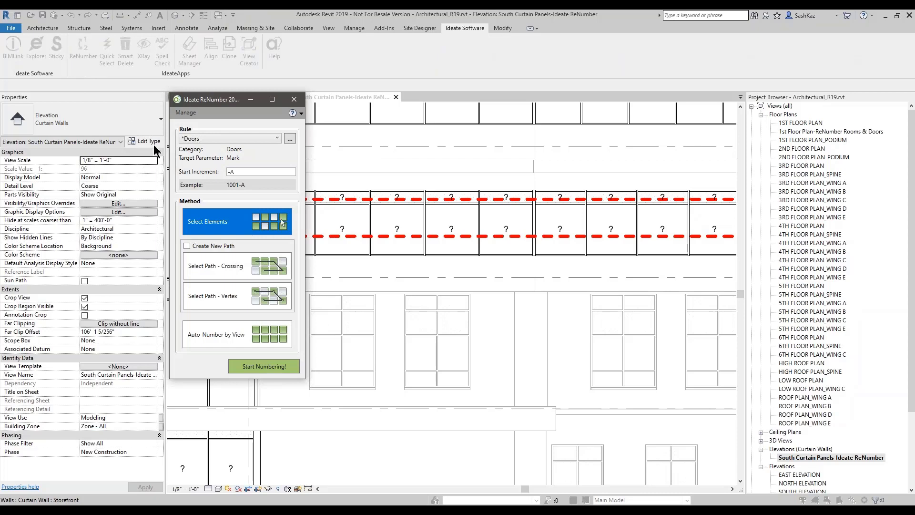
pyautogui.click(199, 139)
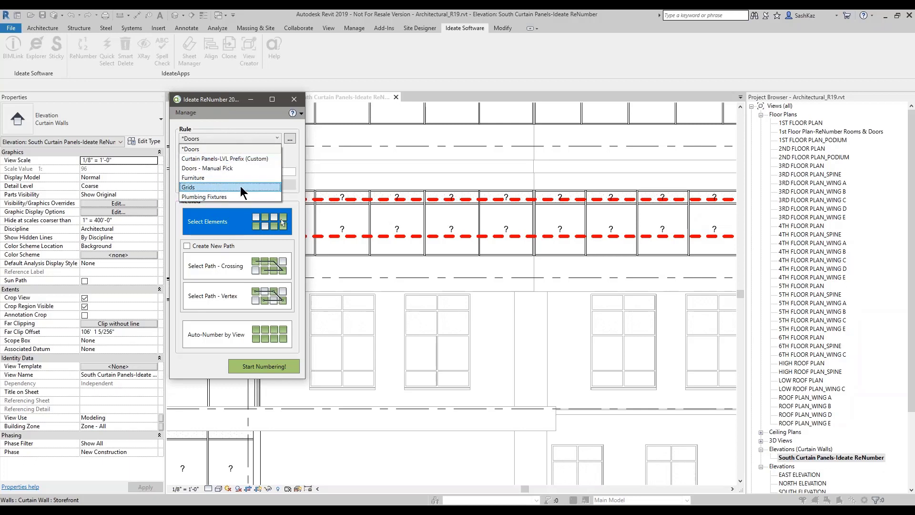
pyautogui.click(253, 129)
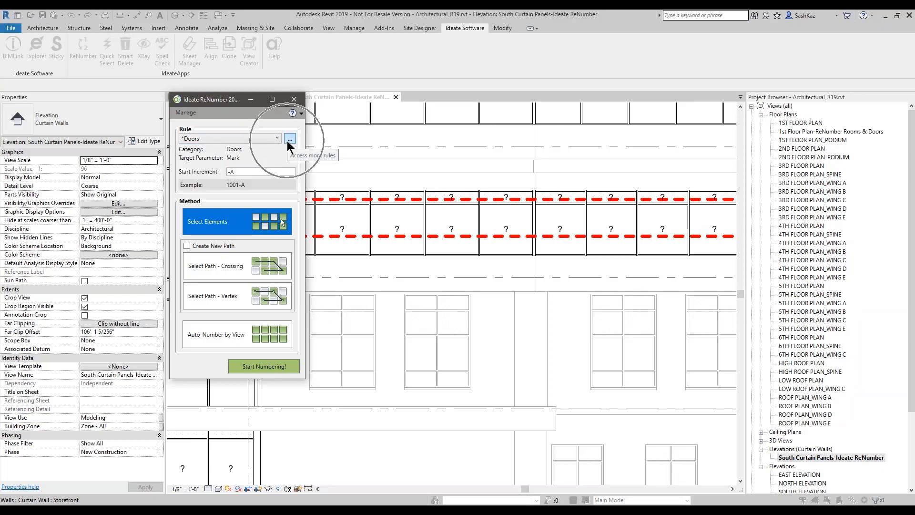
# Step: Import Curtain Panels.rule from ReNumber's Bonus Rules folder and make it the active rule (W-001)
pyautogui.click(290, 139)
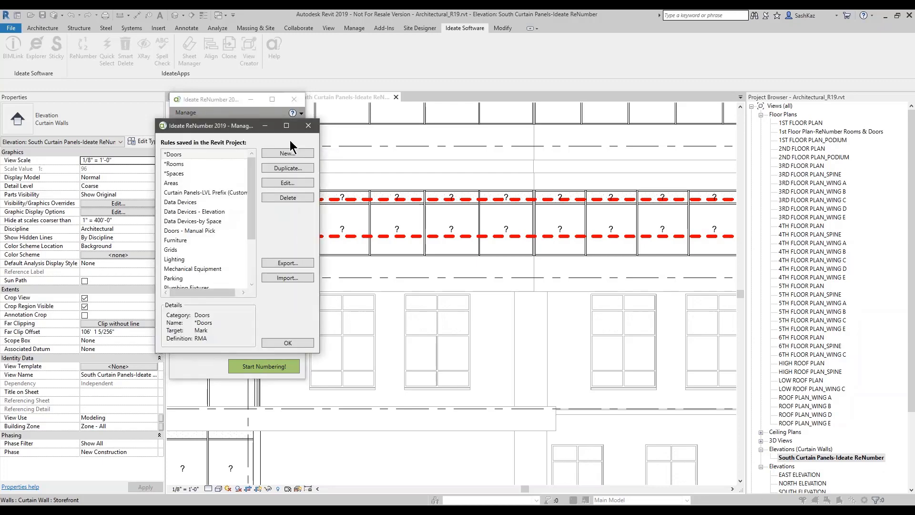
pyautogui.click(292, 279)
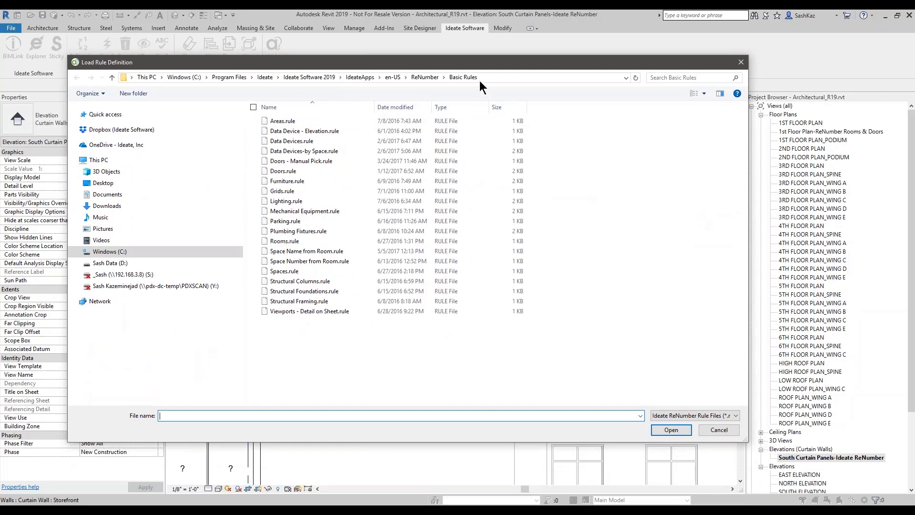
pyautogui.press('ctrl')
pyautogui.press('ctrl')
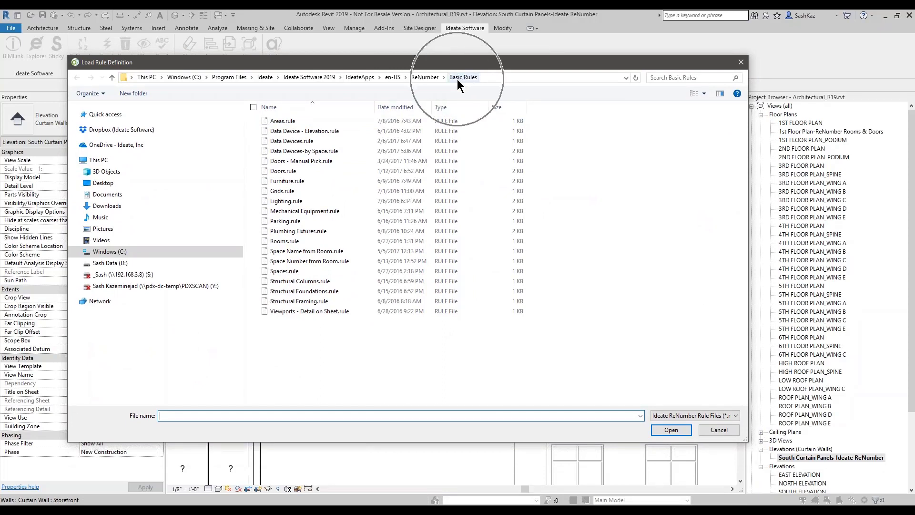
pyautogui.click(424, 77)
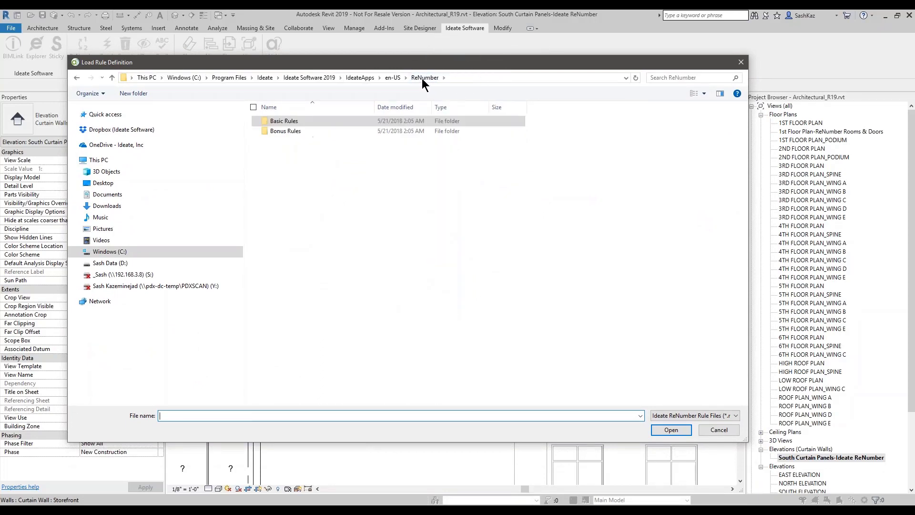
pyautogui.press('ctrl')
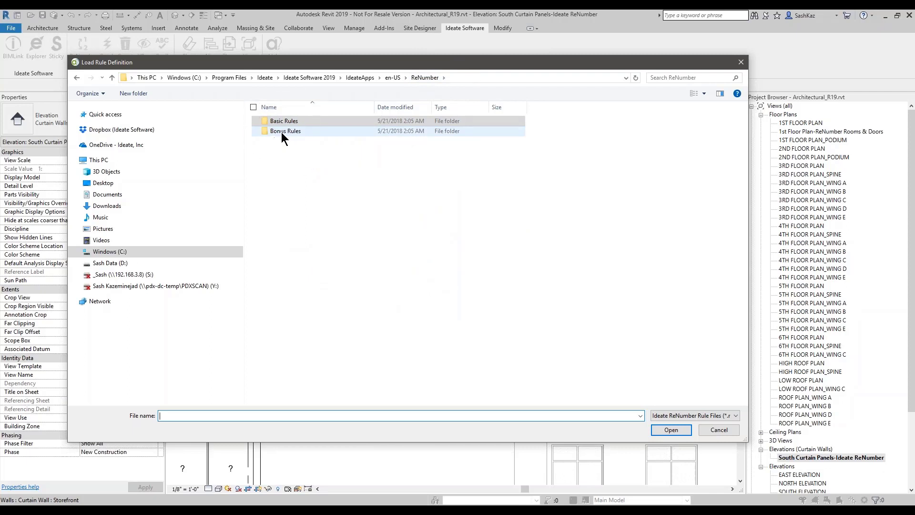
pyautogui.doubleClick(281, 132)
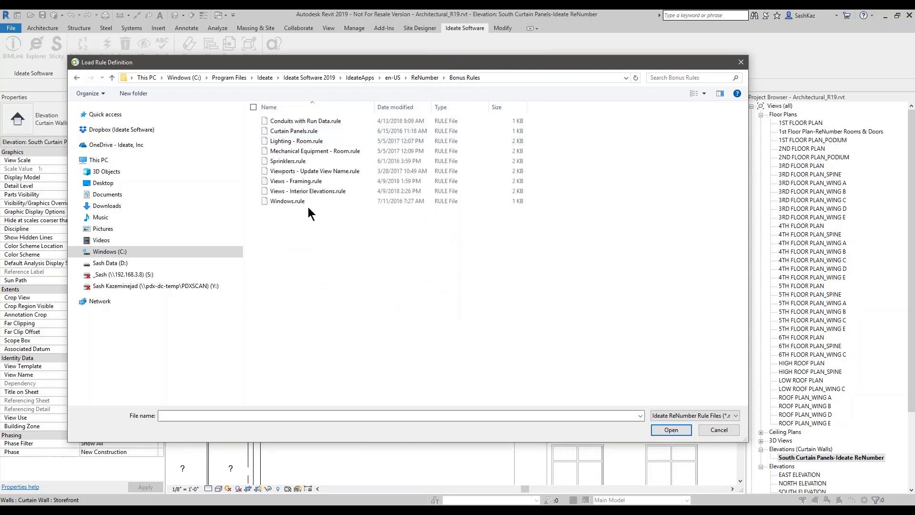
pyautogui.click(294, 133)
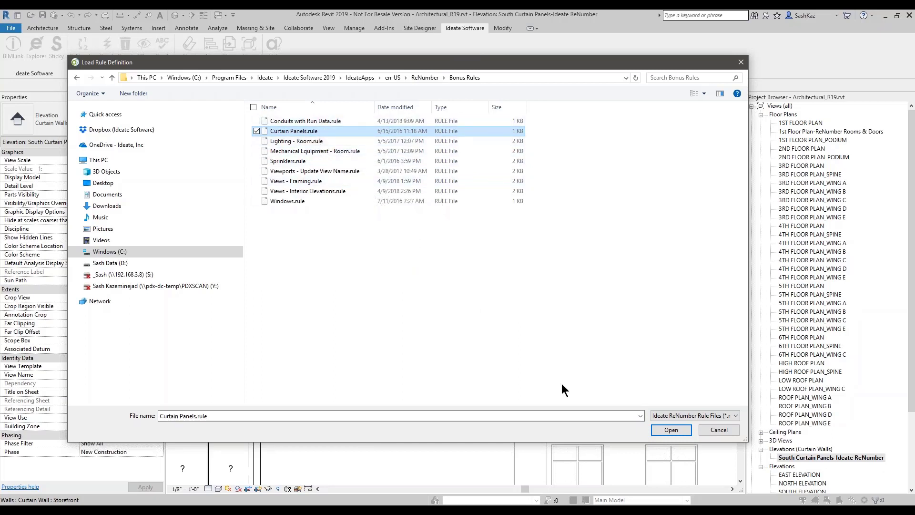
pyautogui.click(669, 430)
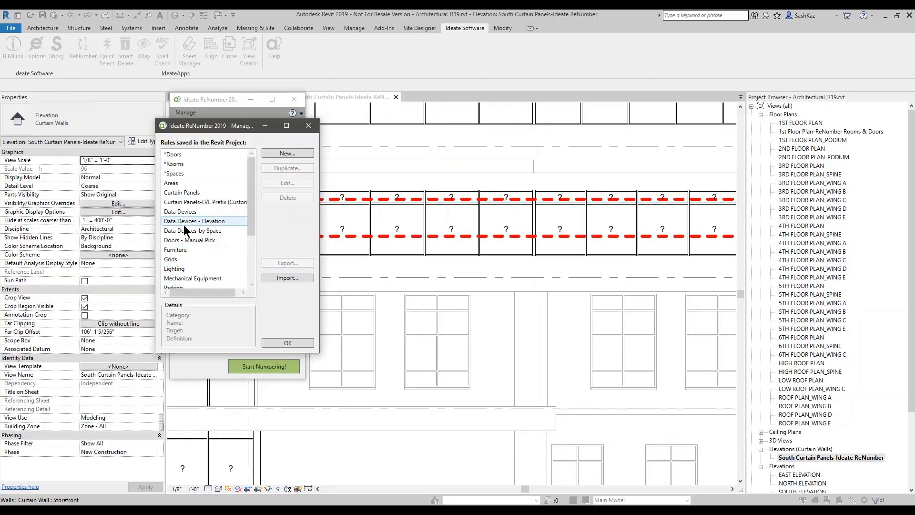
pyautogui.click(181, 193)
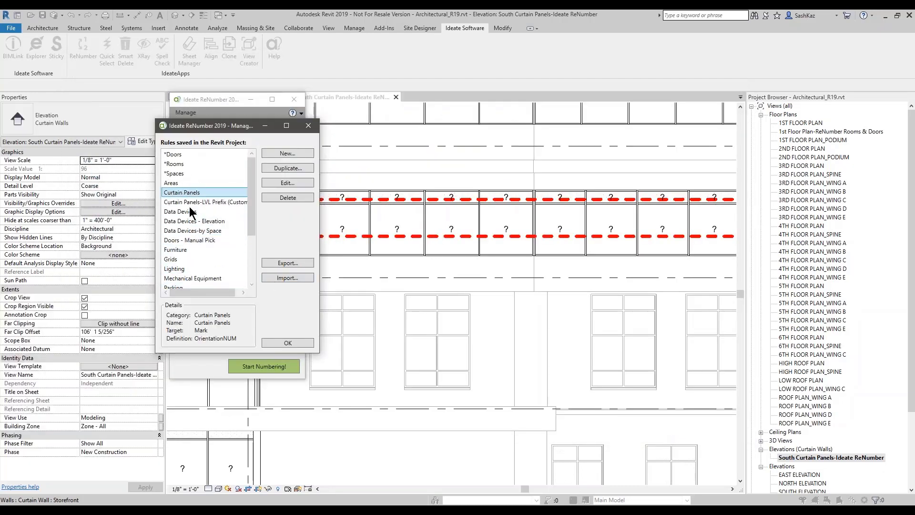
pyautogui.click(295, 342)
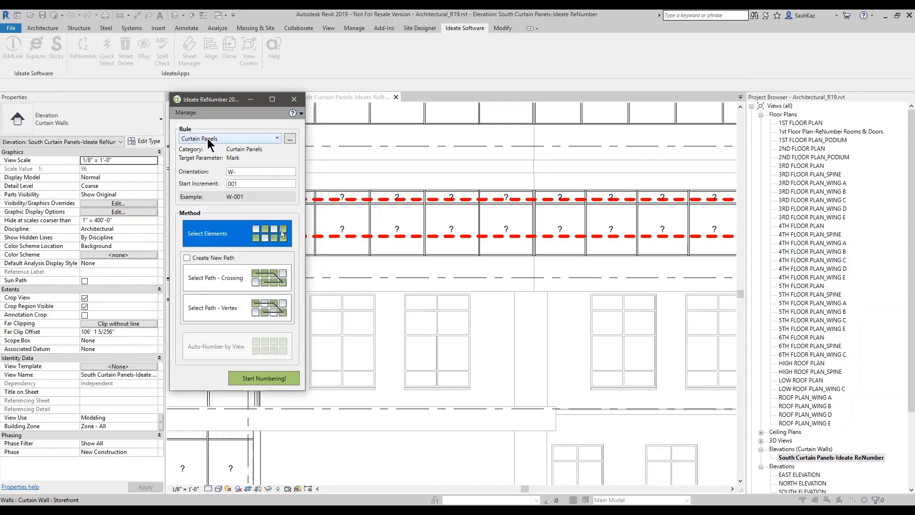
pyautogui.moveTo(221, 110); pyautogui.dragTo(223, 131)
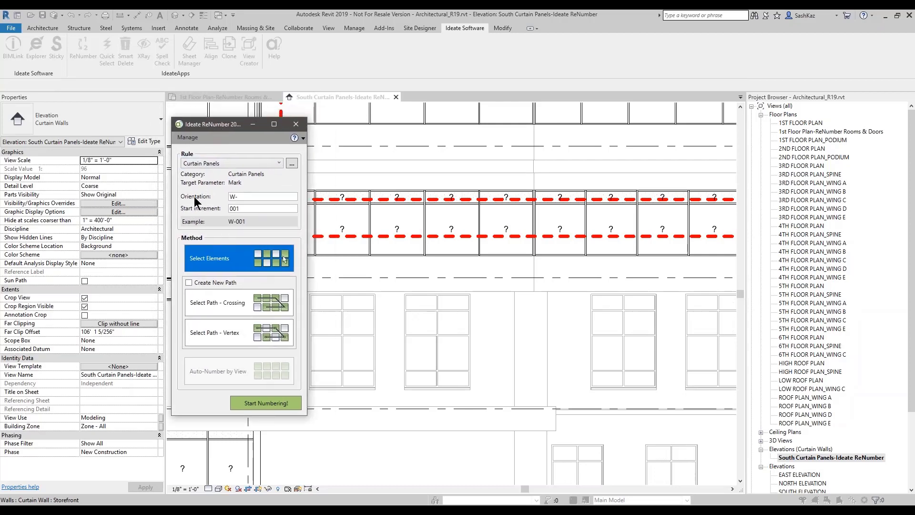
# Step: Change the orientation prefix from W- to S. (example S.001) and choose Select Path - Crossing
pyautogui.click(242, 198)
pyautogui.moveTo(242, 198); pyautogui.dragTo(211, 201)
pyautogui.click(234, 197)
pyautogui.press('BackSpace')
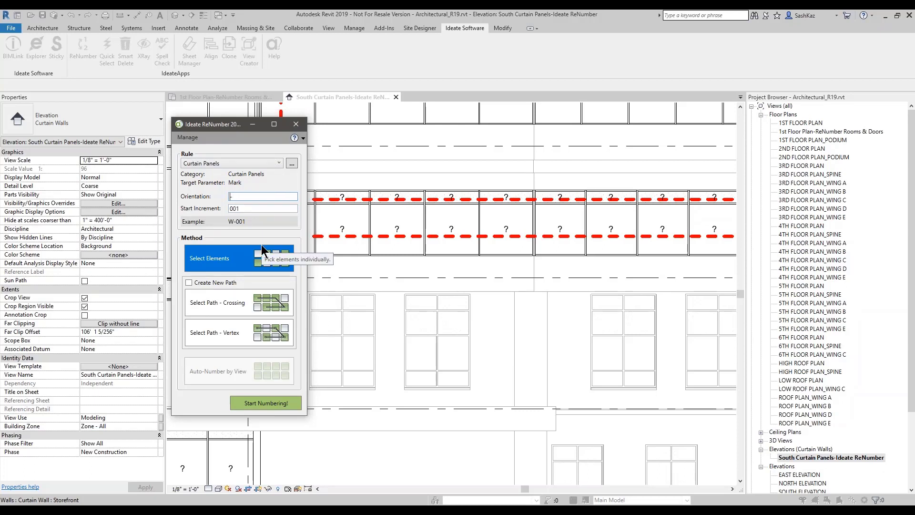
pyautogui.write('S')
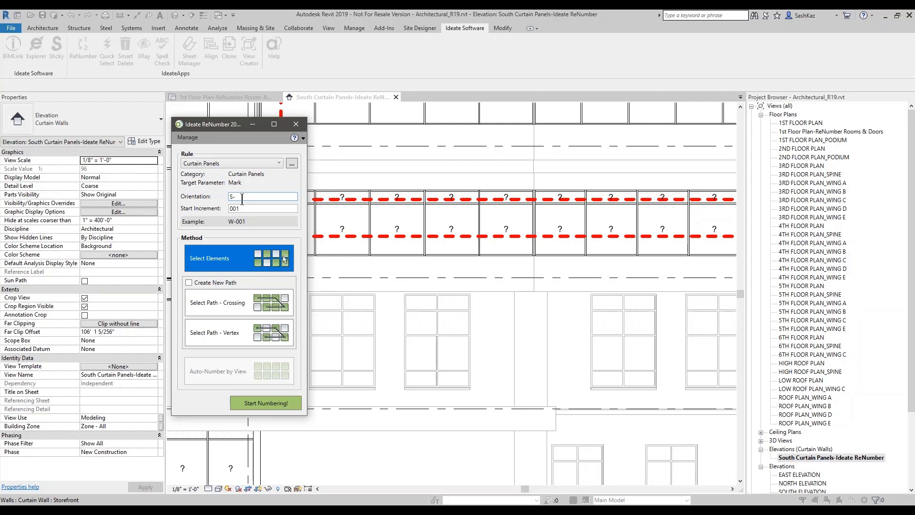
pyautogui.write('.')
pyautogui.press('Tab')
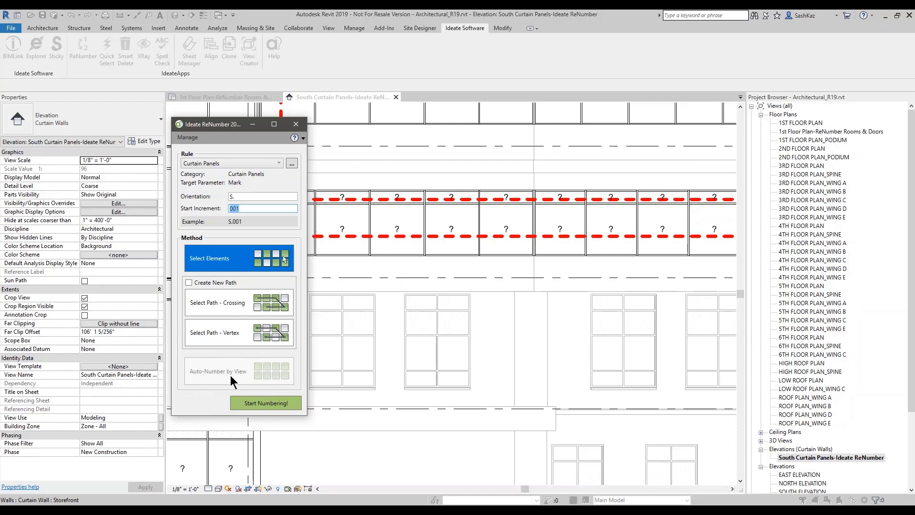
pyautogui.click(248, 309)
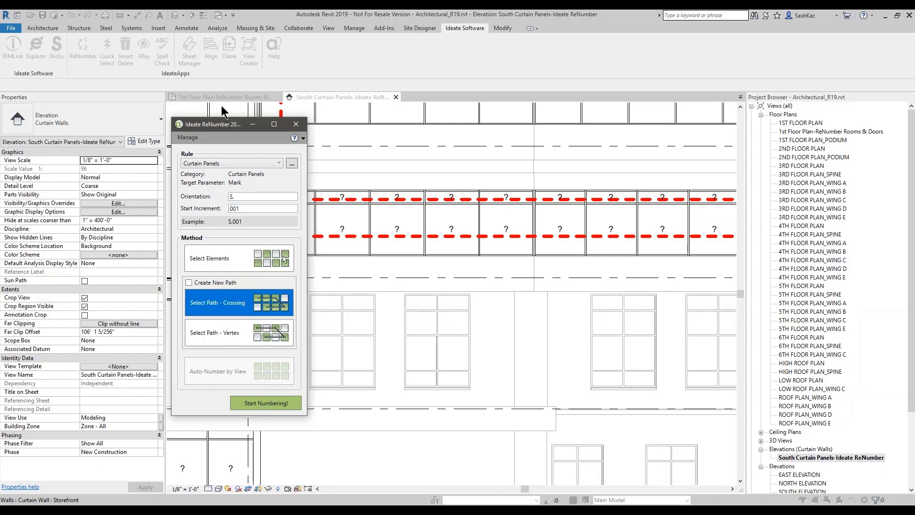
# Step: Number the panels along the lower dashed path line and accept all 89 marks, S.001 onward
pyautogui.moveTo(229, 127); pyautogui.dragTo(116, 169)
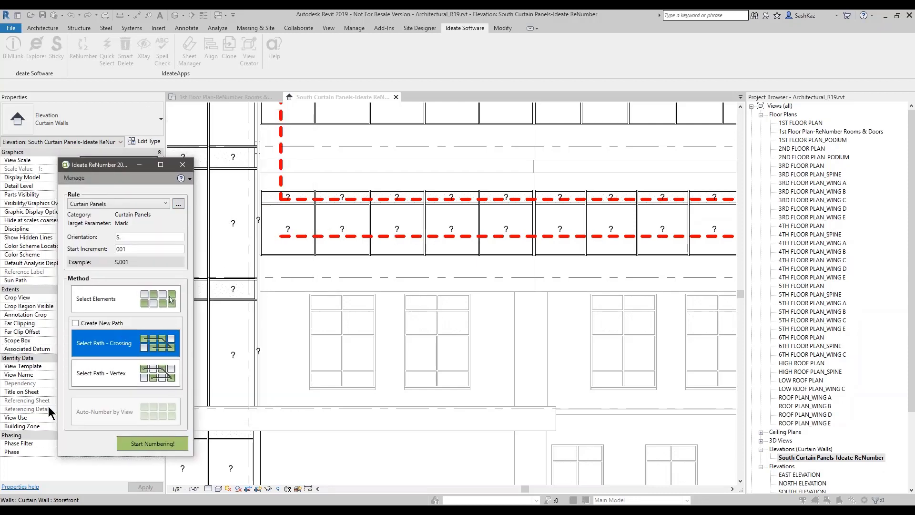
pyautogui.click(158, 442)
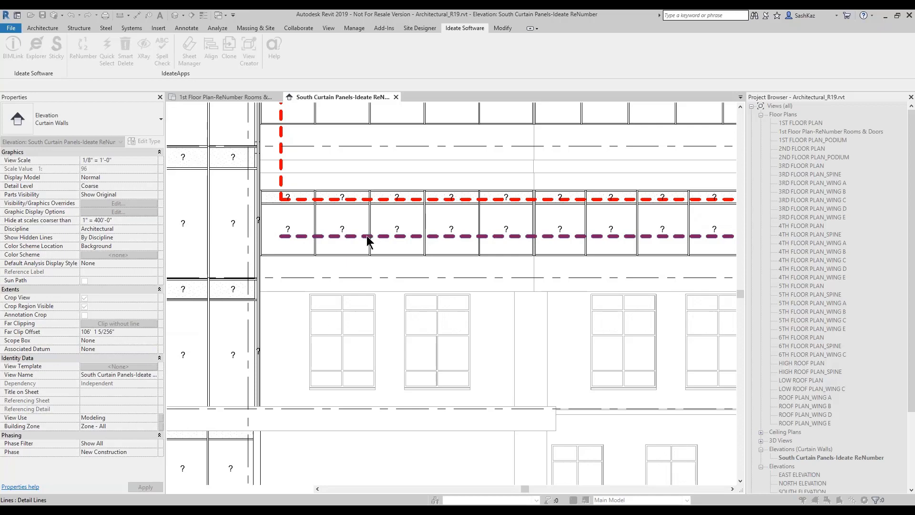
pyautogui.click(321, 236)
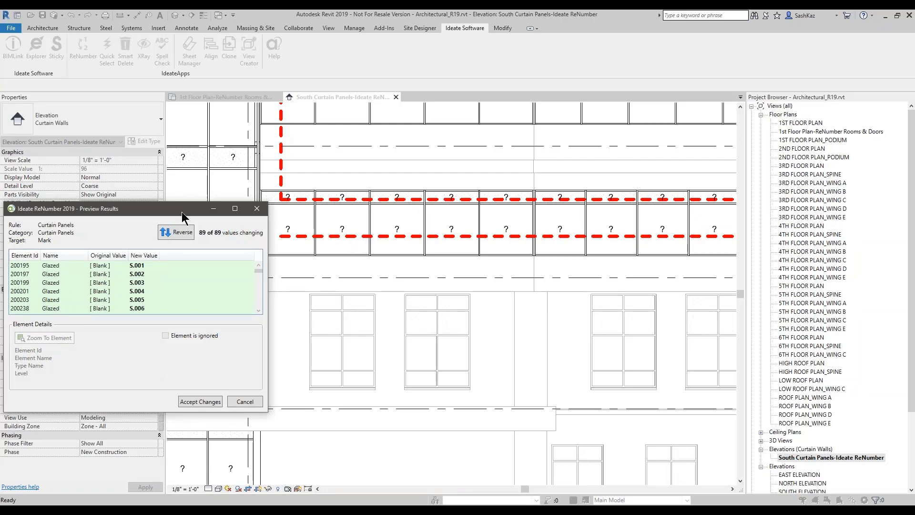
pyautogui.moveTo(182, 212); pyautogui.dragTo(198, 170)
pyautogui.scroll(-1, 234, 252)
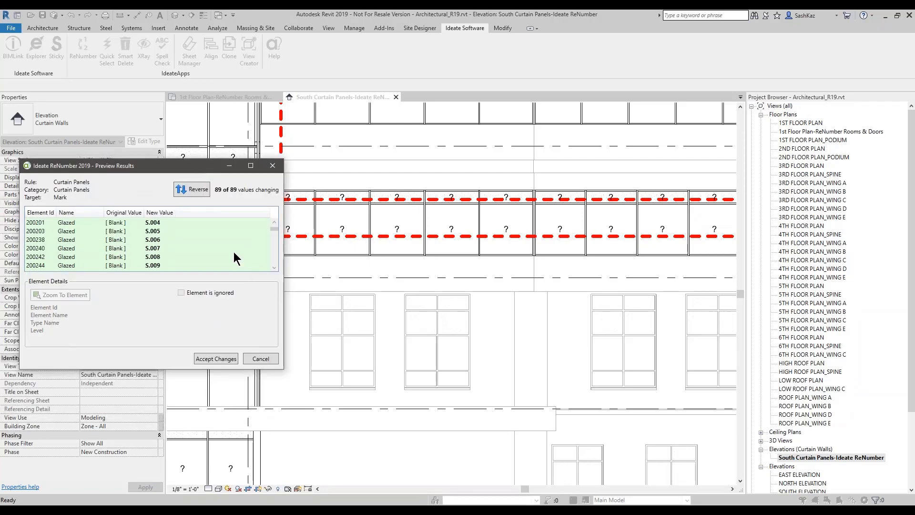
pyautogui.click(214, 359)
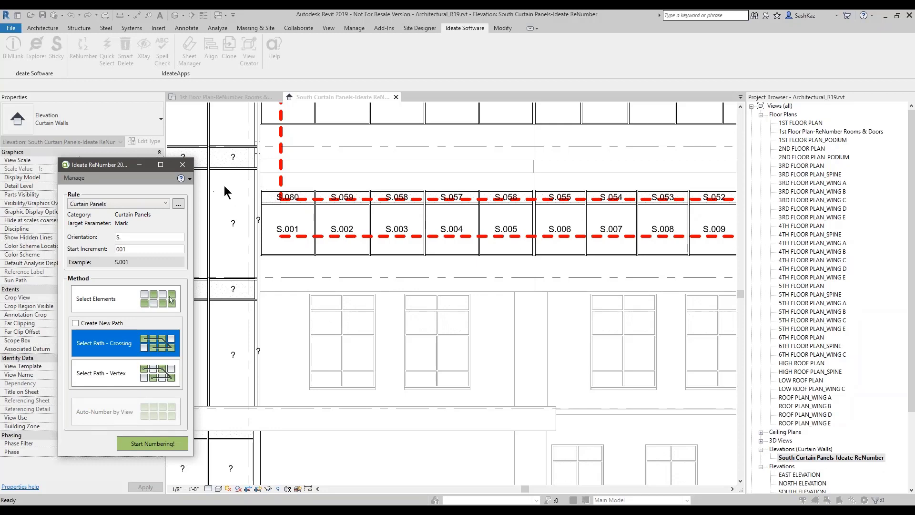
# Step: Close ReNumber and zoom in to check the new S-series panel tags
pyautogui.click(182, 165)
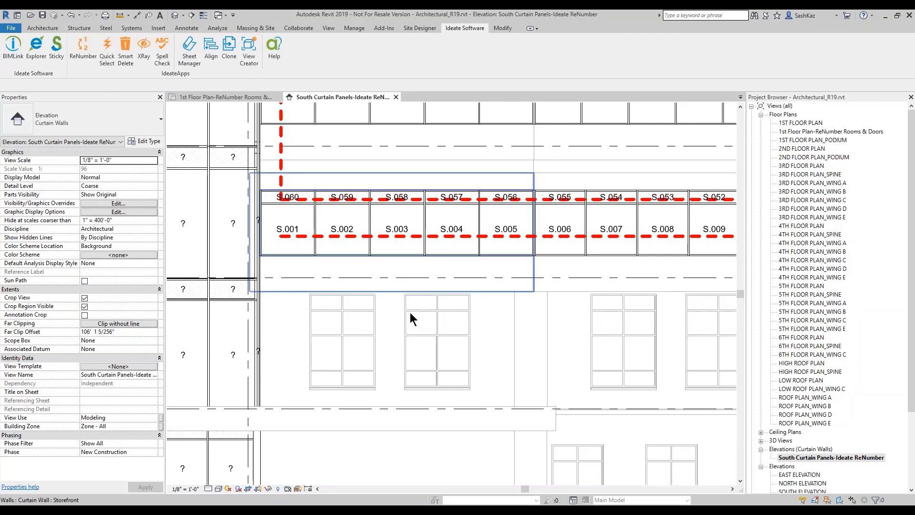
pyautogui.scroll(-5, 331, 276)
pyautogui.scroll(4, 423, 219)
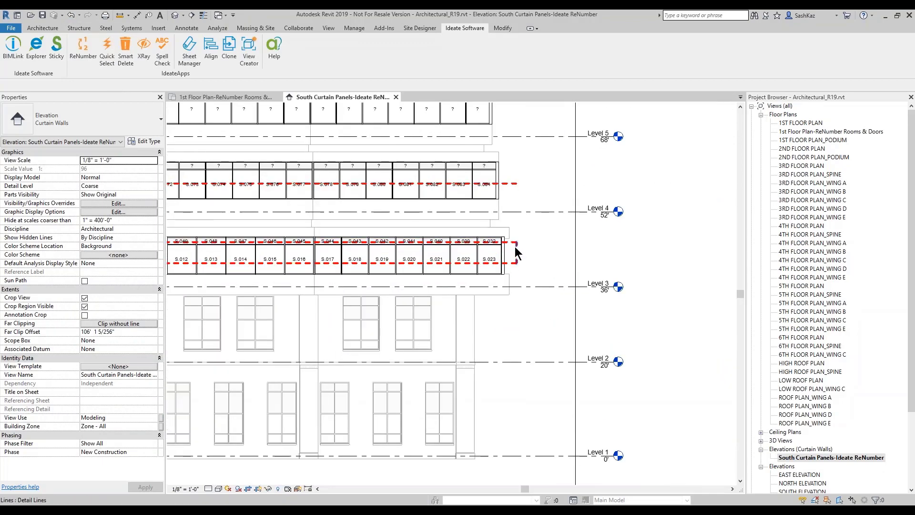
pyautogui.scroll(-4, 496, 245)
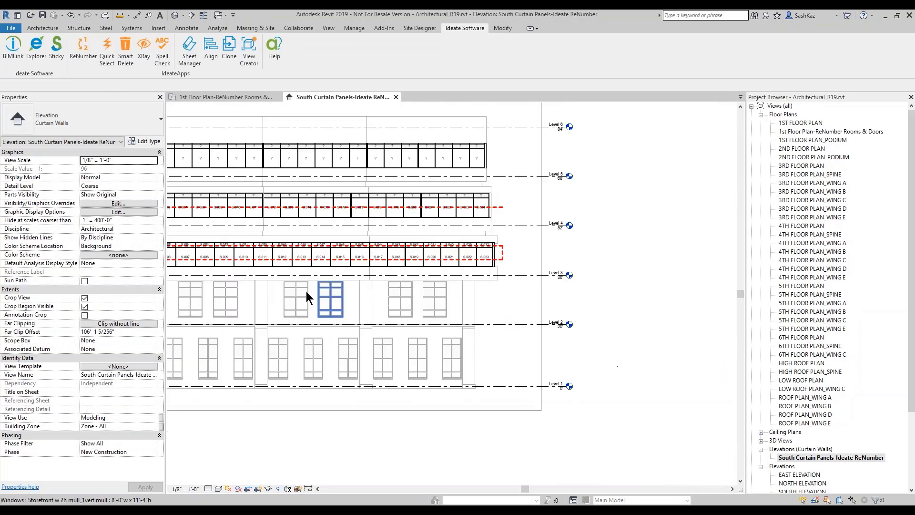
pyautogui.scroll(5, 245, 256)
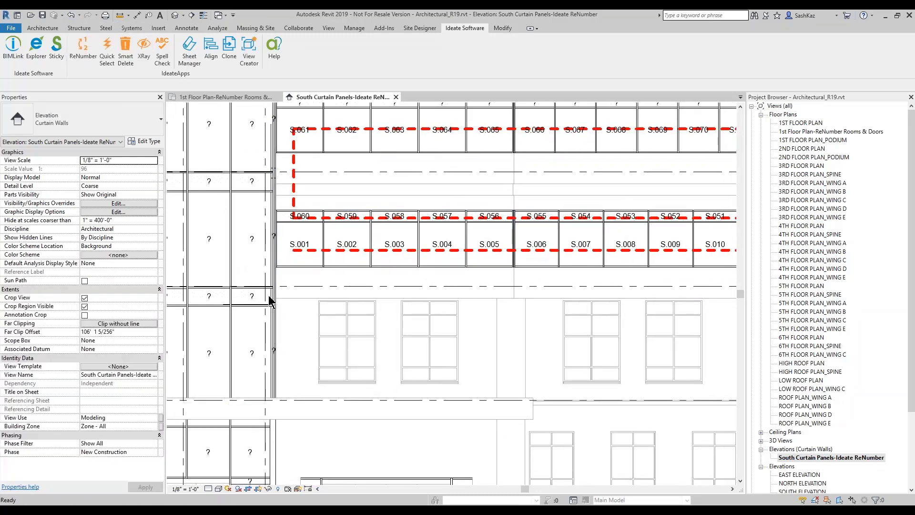
# Step: Undo the S-series renumbering and bring the ReNumber settings back up
pyautogui.click(69, 16)
pyautogui.scroll(3, 289, 348)
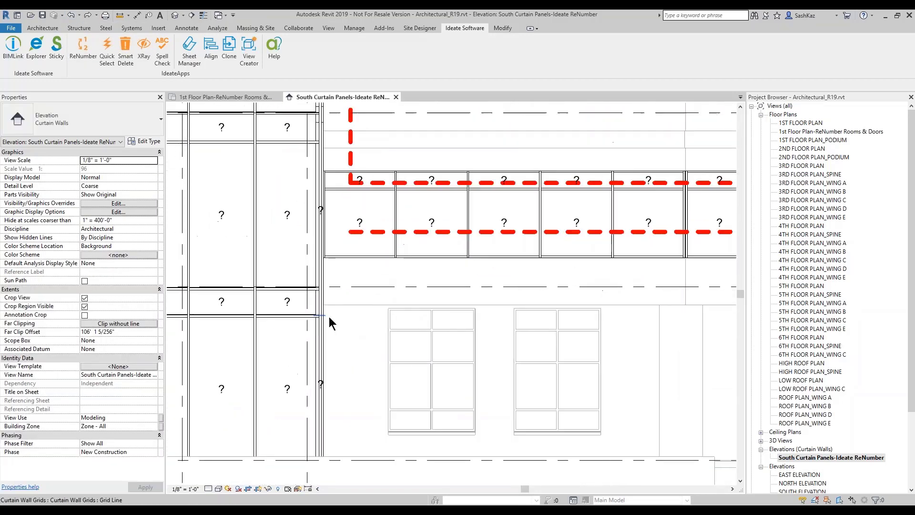
pyautogui.moveTo(379, 337); pyautogui.dragTo(496, 367, button='middle')
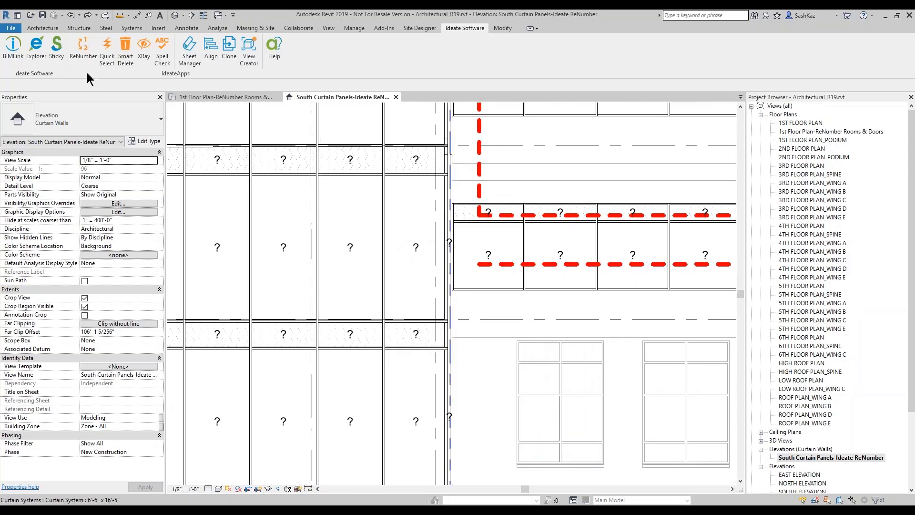
pyautogui.click(73, 51)
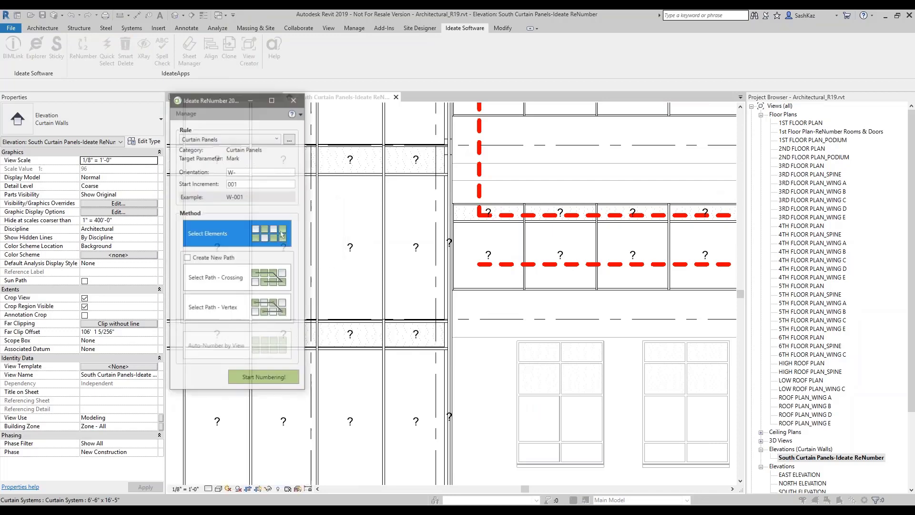
# Step: Switch to the Curtain Panels-LVL Prefix (Custom) rule and set its orientation to S
pyautogui.moveTo(200, 101); pyautogui.dragTo(157, 93)
pyautogui.click(167, 128)
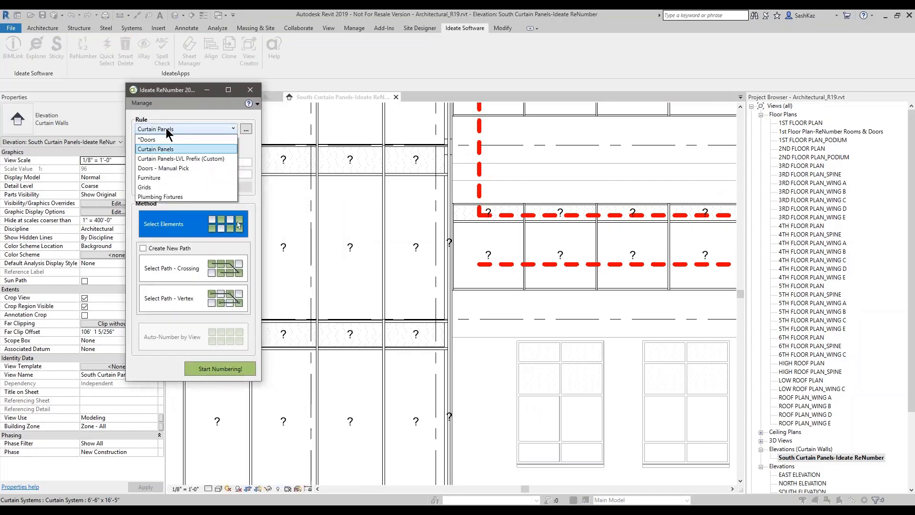
pyautogui.click(188, 160)
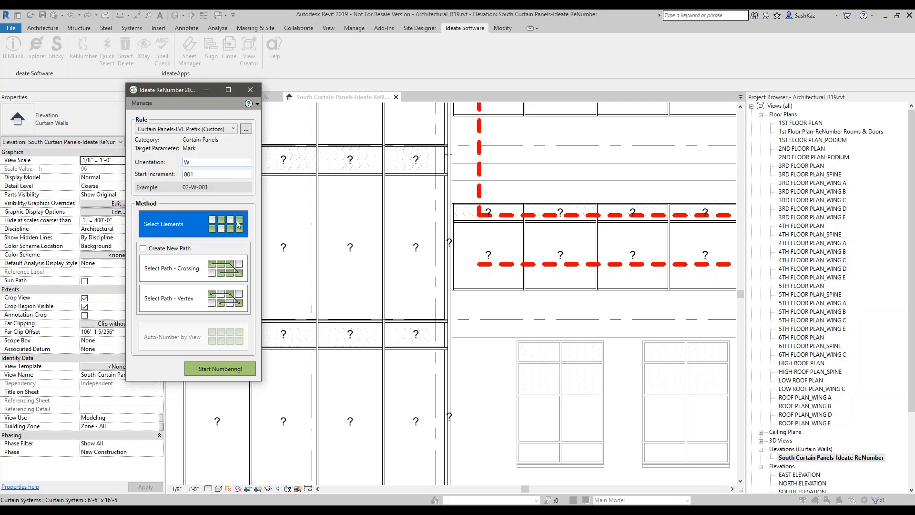
pyautogui.doubleClick(188, 163)
pyautogui.click(189, 164)
pyautogui.moveTo(189, 163); pyautogui.dragTo(182, 173)
pyautogui.press('Tab')
# Step: Preview crossing-path numbering along the lower dashed line: 59 of 89 panels get marks like 03-S-028
pyautogui.click(195, 272)
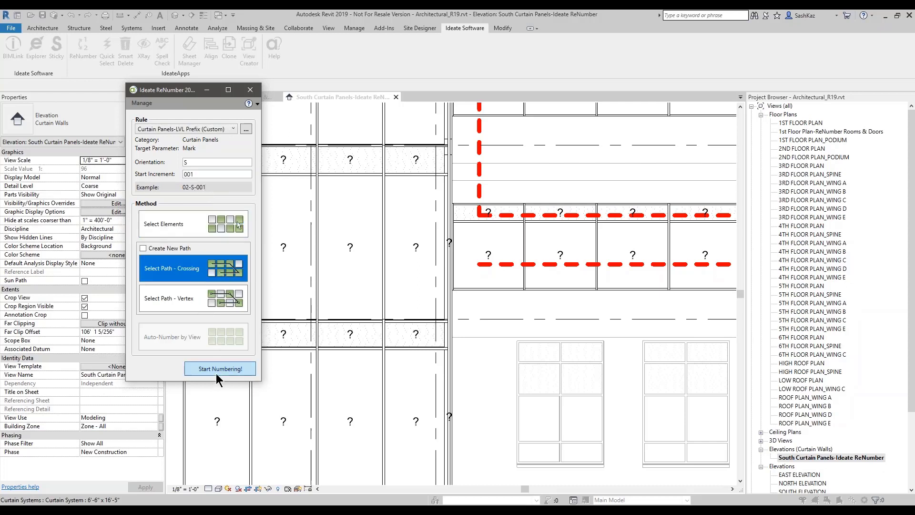
pyautogui.click(220, 370)
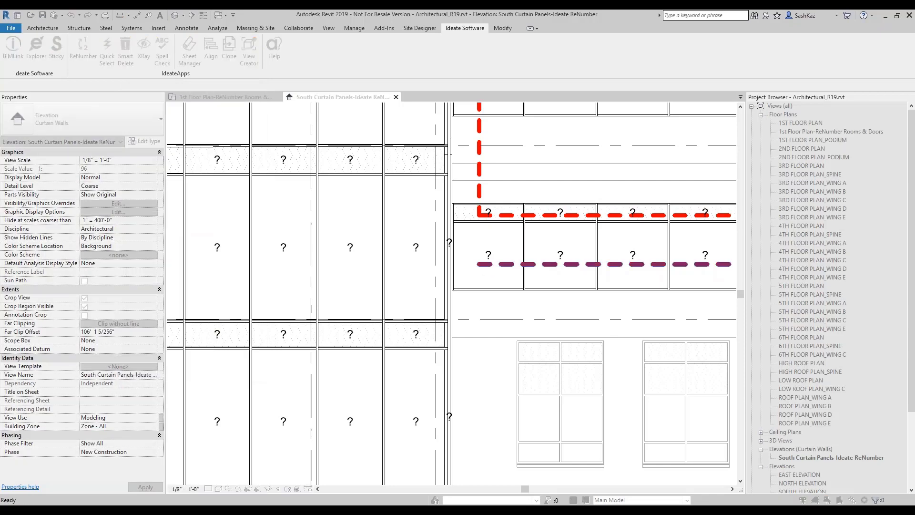
pyautogui.click(480, 270)
pyautogui.scroll(-8, 218, 213)
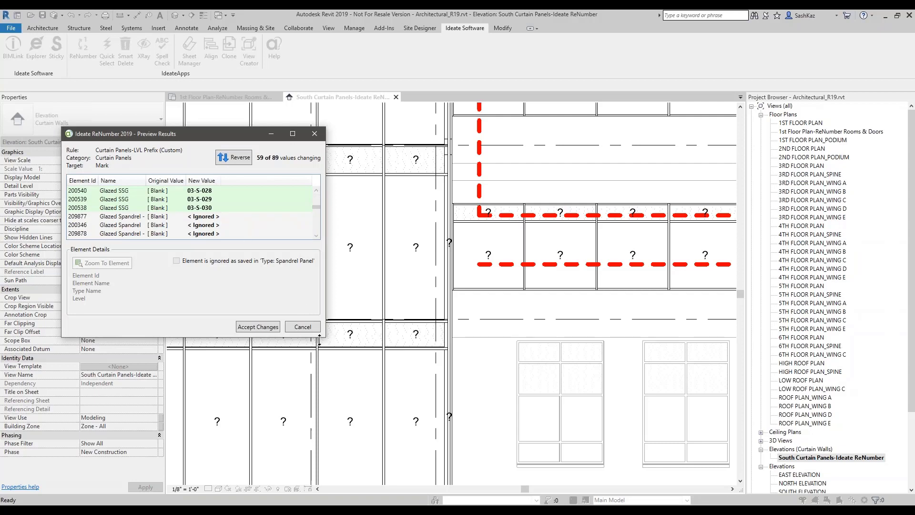
pyautogui.moveTo(325, 337); pyautogui.dragTo(425, 488)
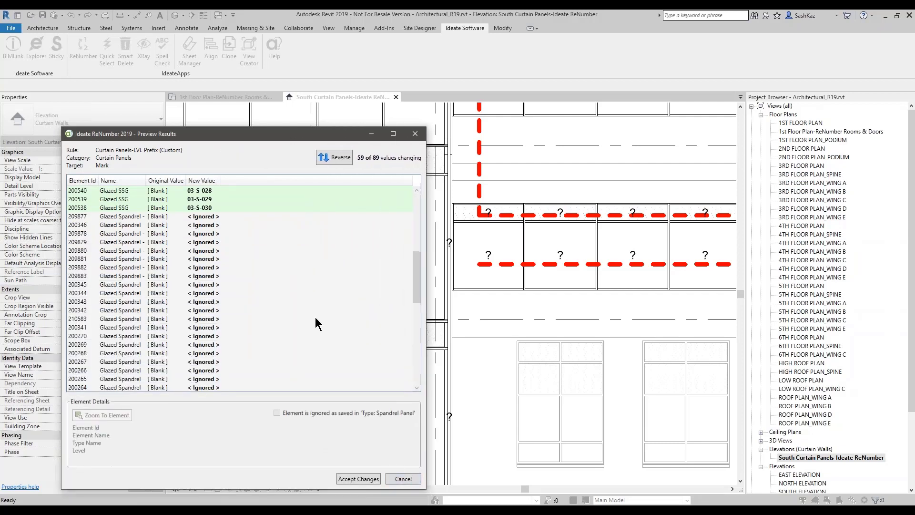
pyautogui.scroll(-2, 294, 269)
pyautogui.scroll(6, 291, 268)
# Step: Discard the preview and open the LVL Prefix rule for editing, confirming its first dash separator
pyautogui.click(402, 479)
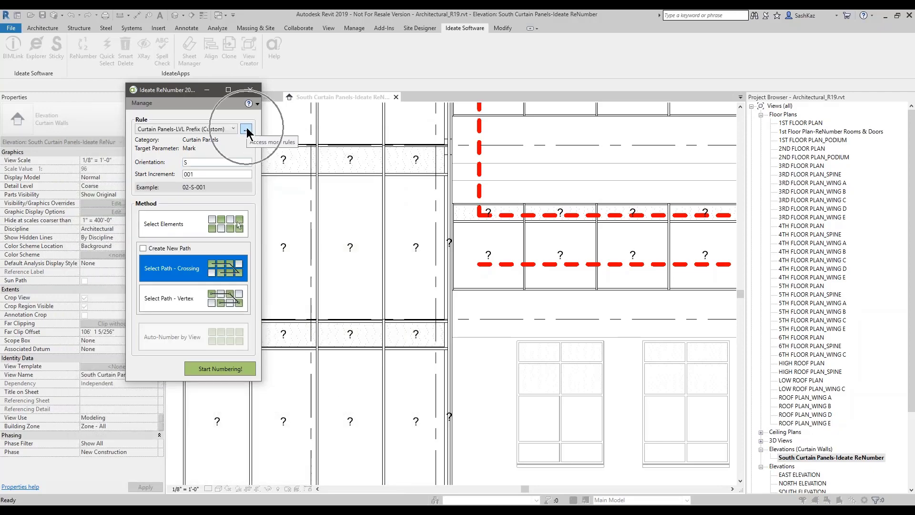
pyautogui.click(246, 130)
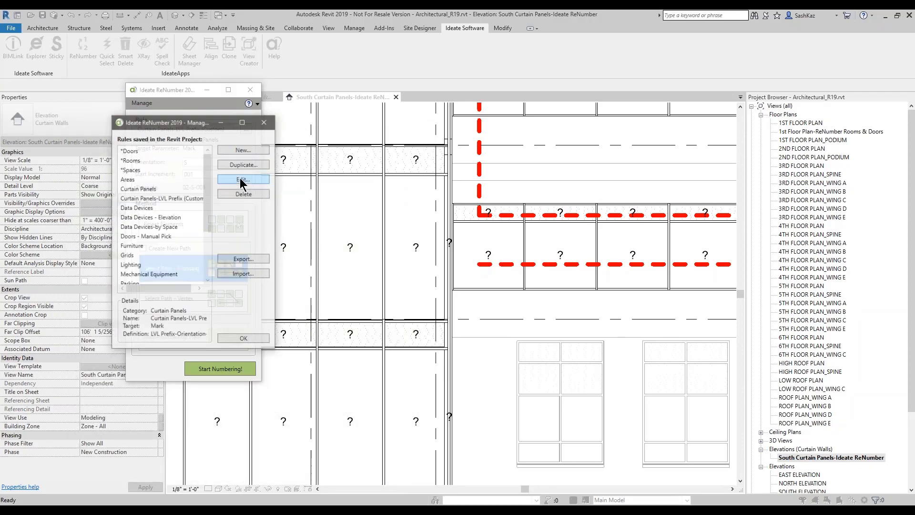
pyautogui.click(243, 179)
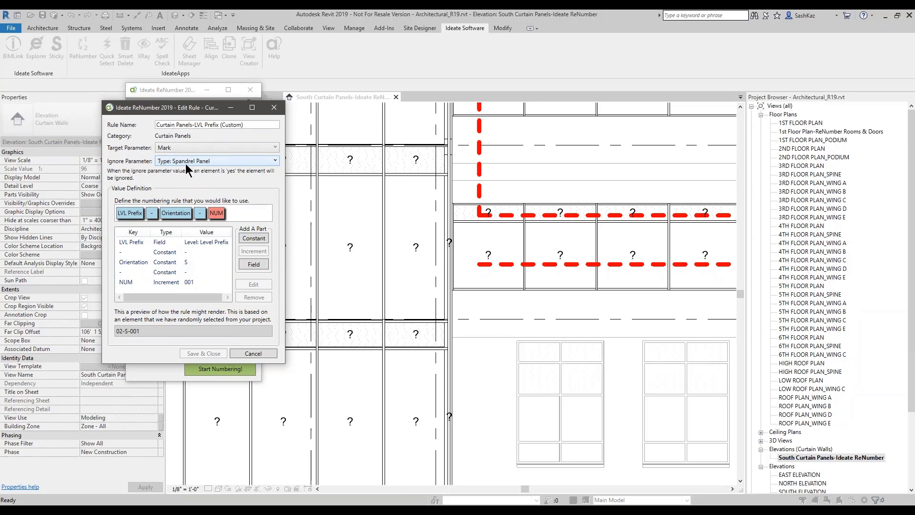
pyautogui.click(185, 243)
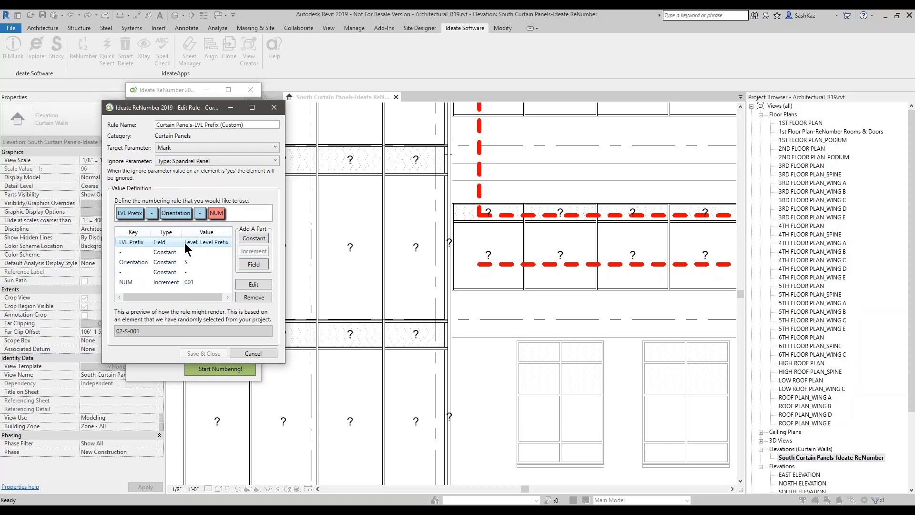
pyautogui.doubleClick(178, 251)
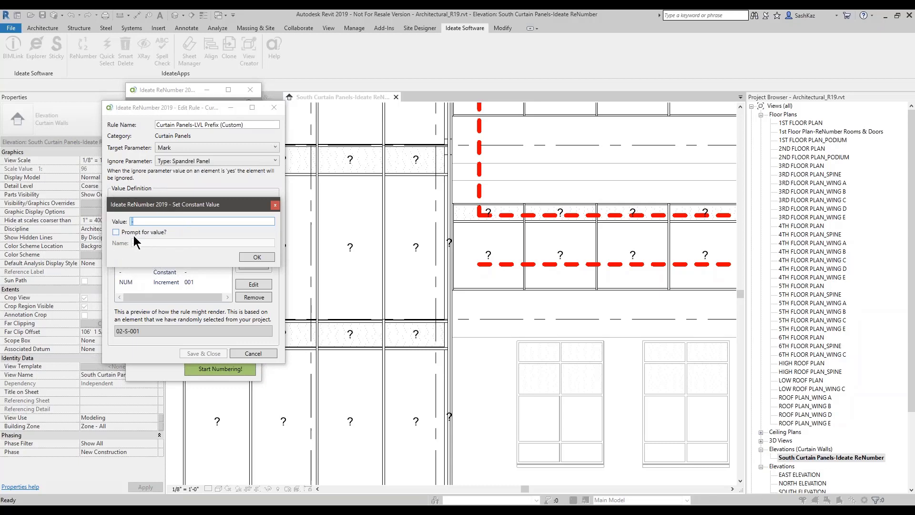
pyautogui.click(125, 234)
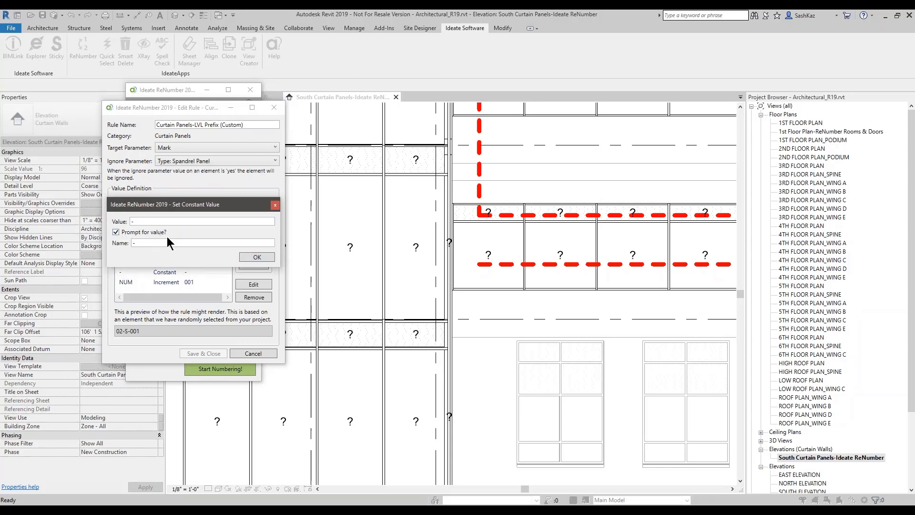
pyautogui.click(246, 257)
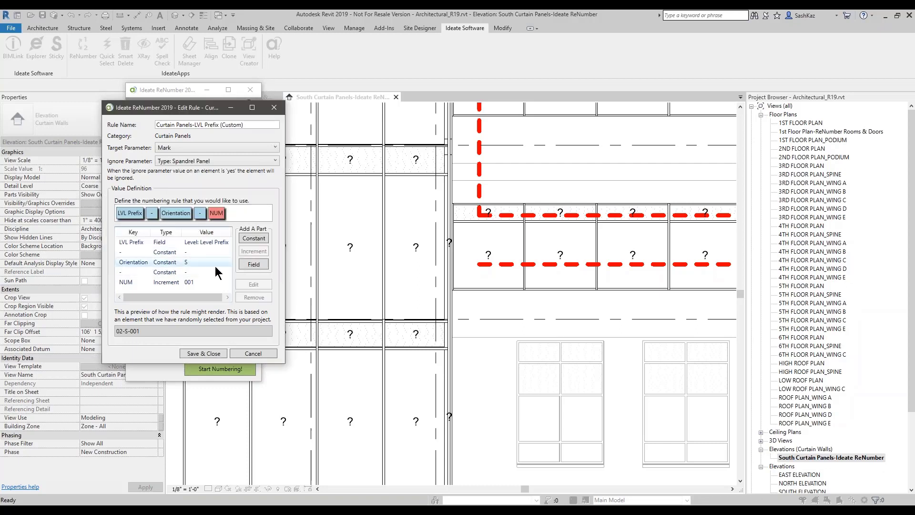
# Step: Set the Orientation constant to S, confirm the second dash, make NUM increment per Level, and save
pyautogui.doubleClick(180, 265)
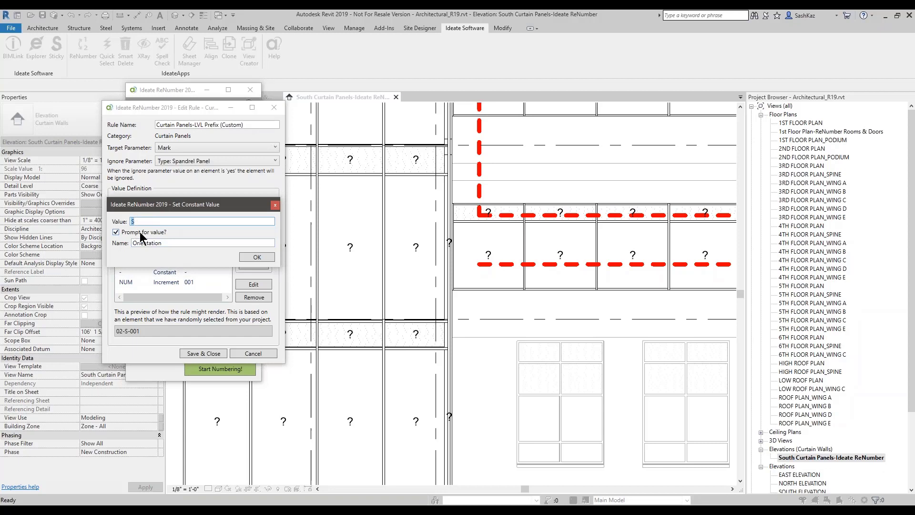
pyautogui.click(246, 257)
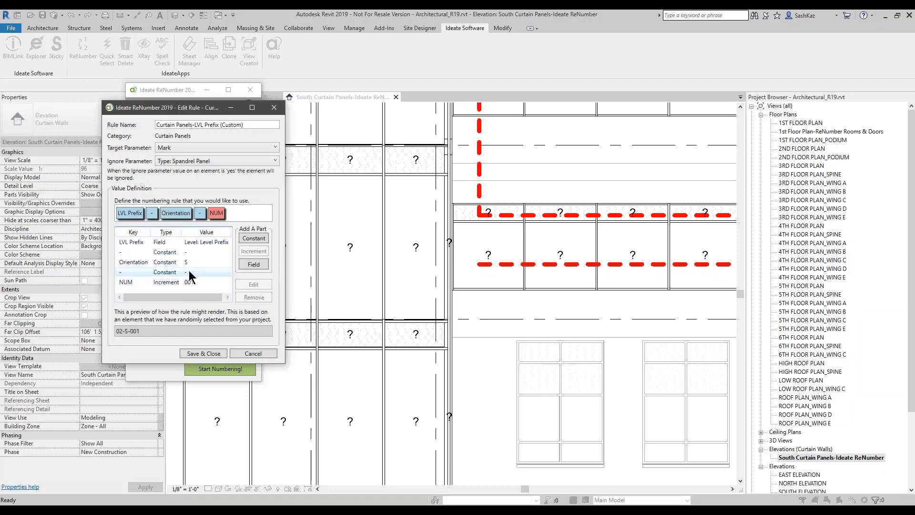
pyautogui.doubleClick(189, 270)
pyautogui.click(124, 232)
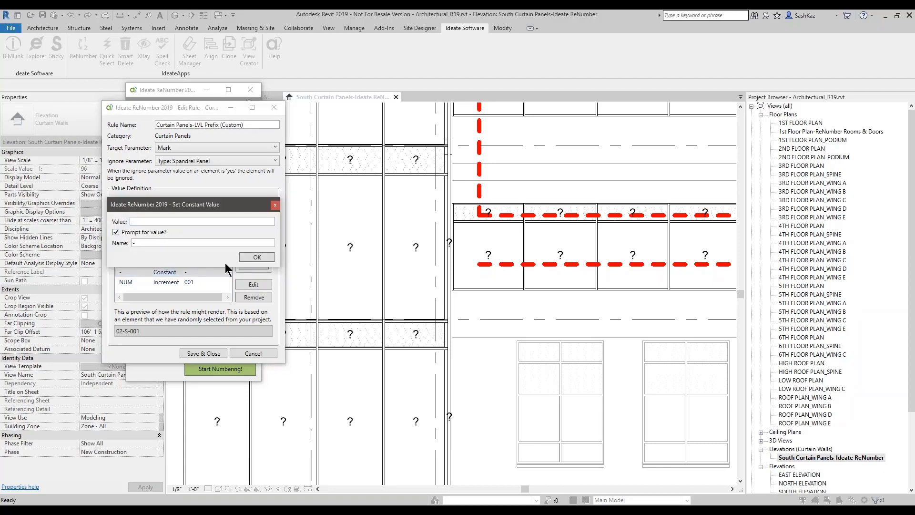
pyautogui.click(245, 257)
pyautogui.doubleClick(182, 282)
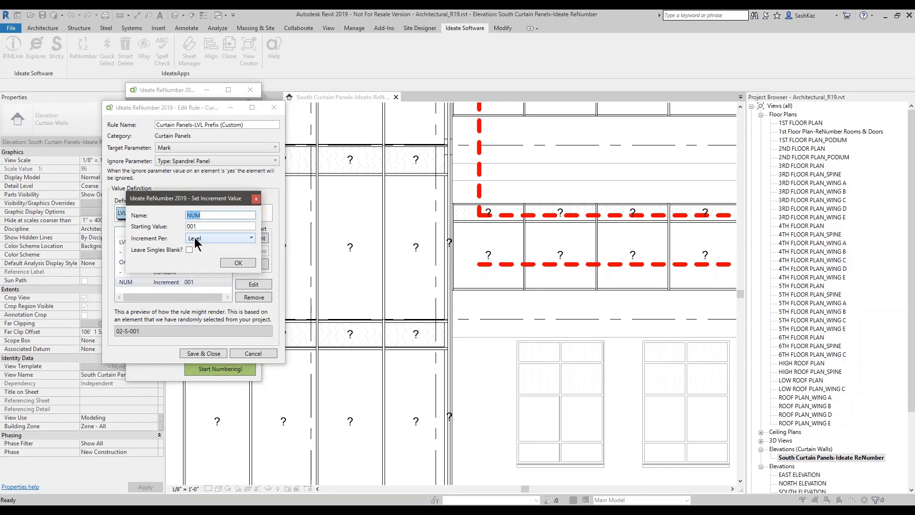
pyautogui.click(228, 261)
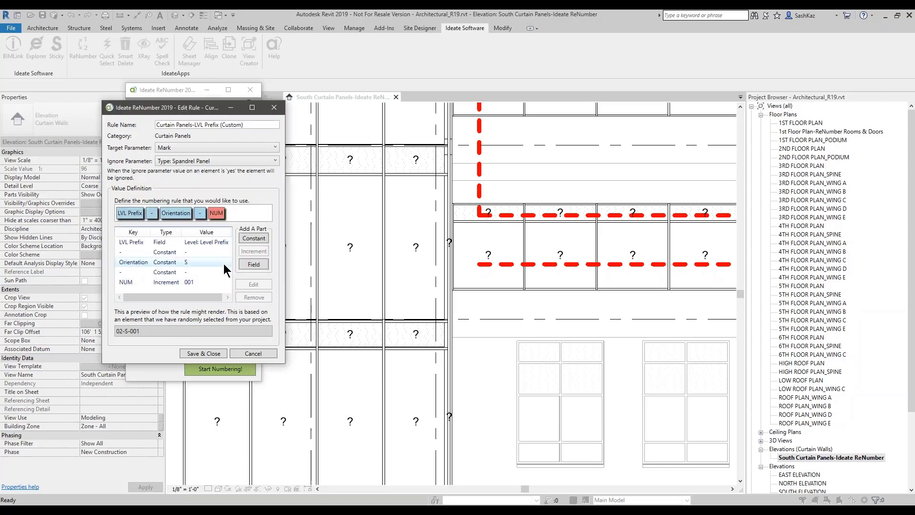
pyautogui.click(202, 354)
pyautogui.click(236, 340)
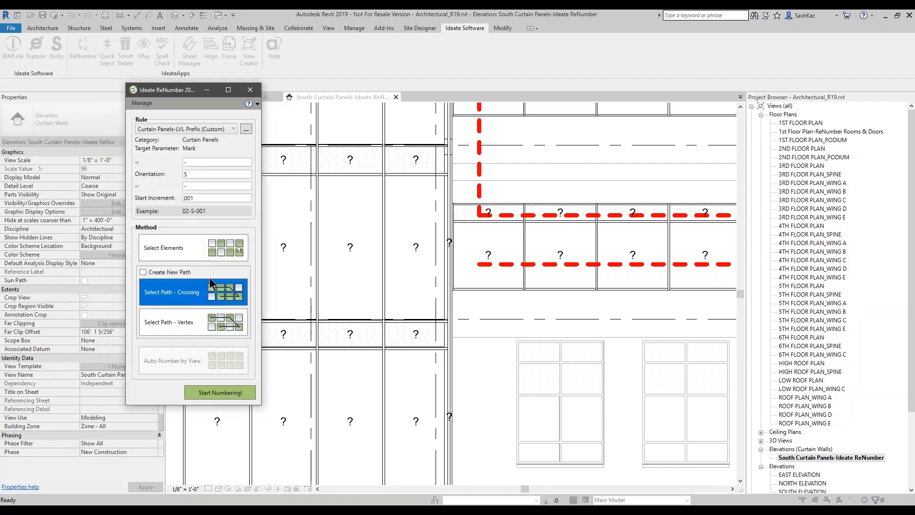
# Step: Change the first separator to '.' and number panels along the lower path, accepting 03.S-001 onward
pyautogui.doubleClick(186, 162)
pyautogui.write('.')
pyautogui.press('Tab')
pyautogui.click(189, 187)
pyautogui.click(227, 392)
pyautogui.click(486, 269)
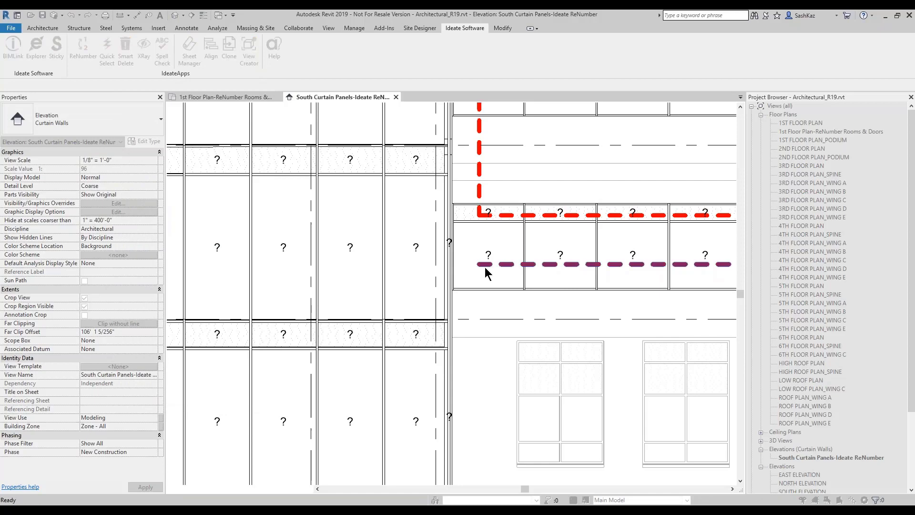
pyautogui.click(310, 339)
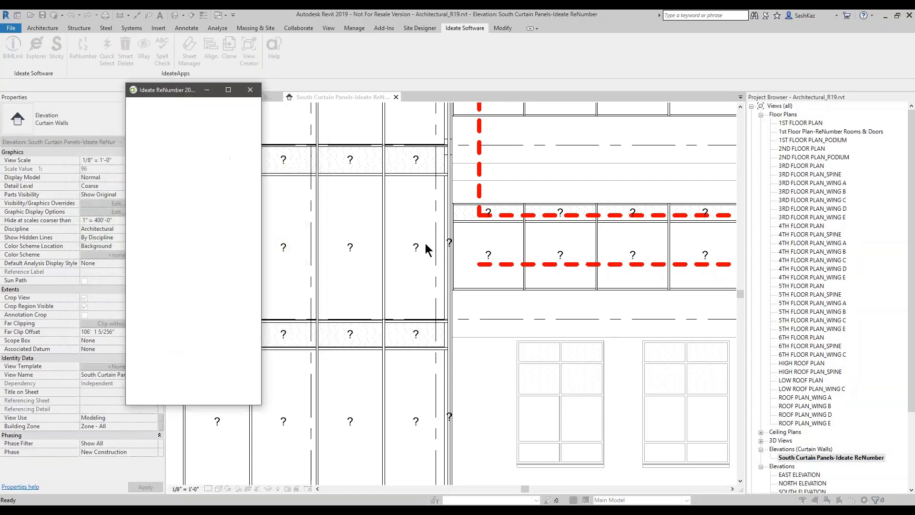
# Step: Close ReNumber and pan the elevation to check the 03.S and 04.S panel tags
pyautogui.click(252, 90)
pyautogui.scroll(-1, 448, 247)
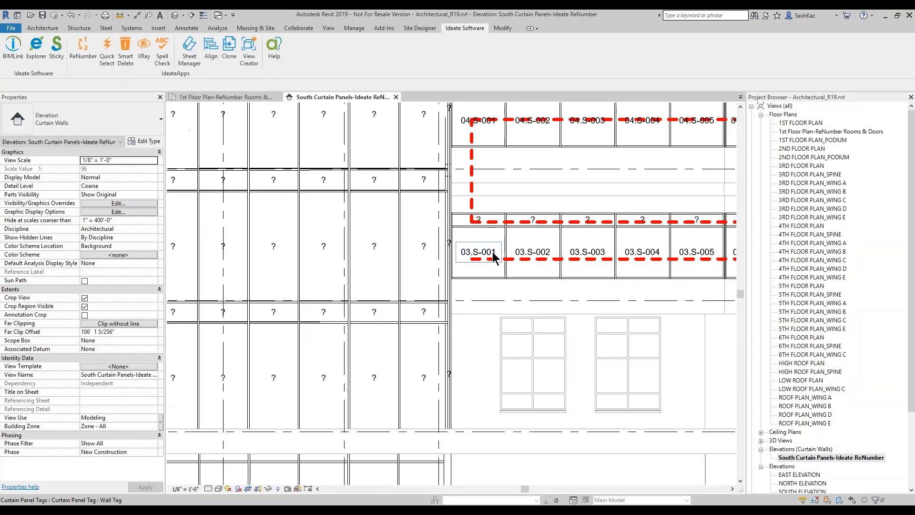
pyautogui.moveTo(492, 251); pyautogui.dragTo(449, 302, button='middle')
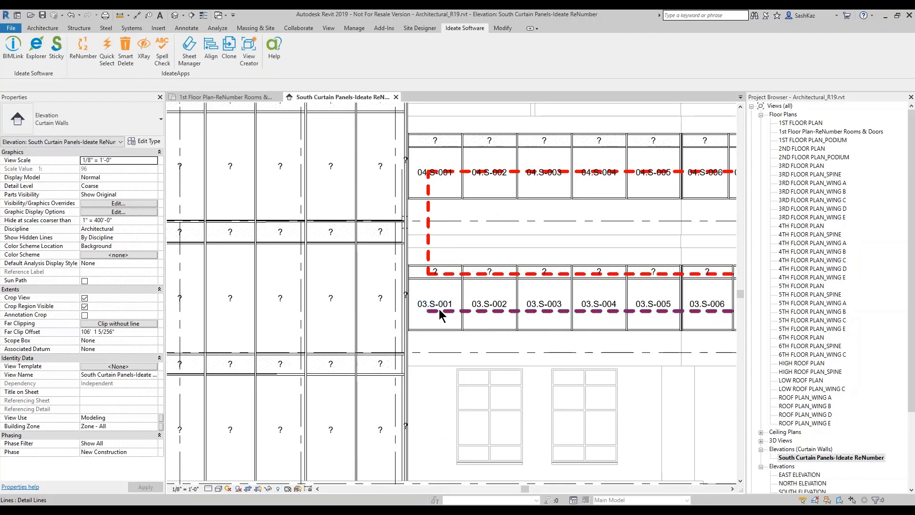
pyautogui.scroll(1, 437, 304)
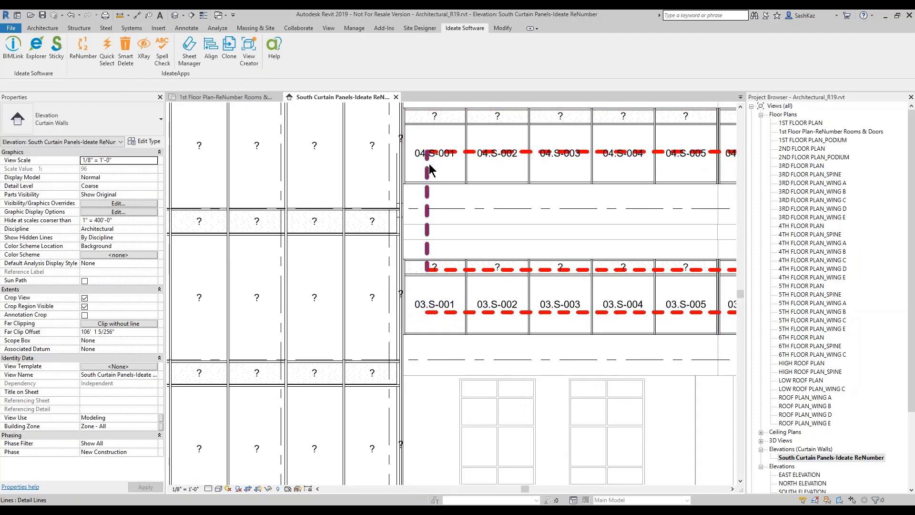
pyautogui.moveTo(430, 190); pyautogui.dragTo(415, 240, button='middle')
pyautogui.scroll(1, 415, 239)
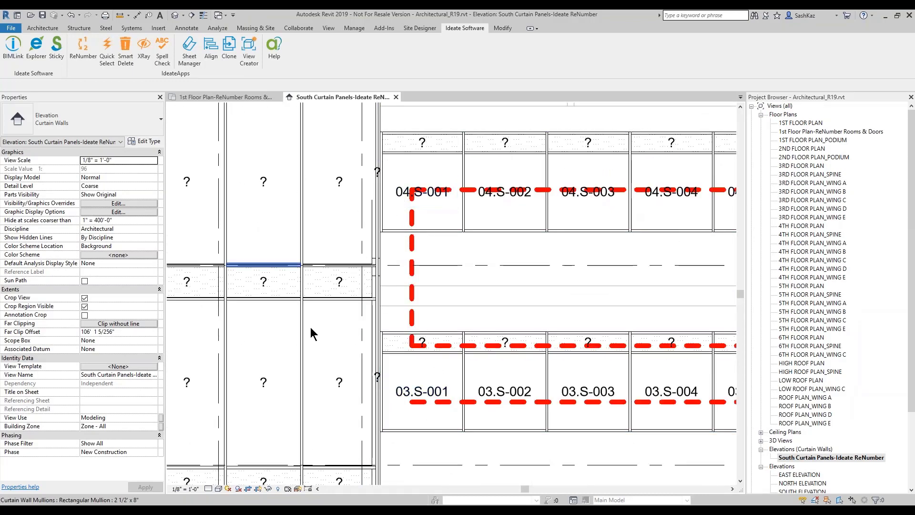
pyautogui.click(94, 61)
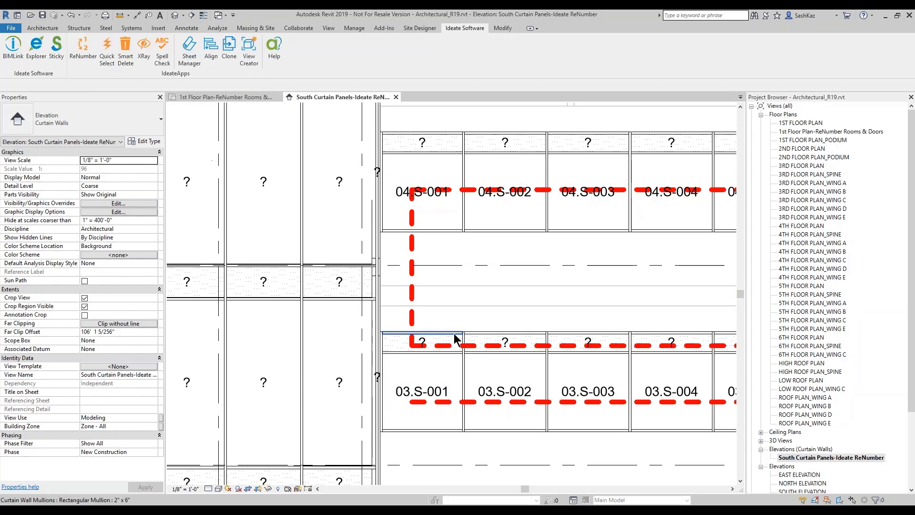
pyautogui.scroll(2, 455, 348)
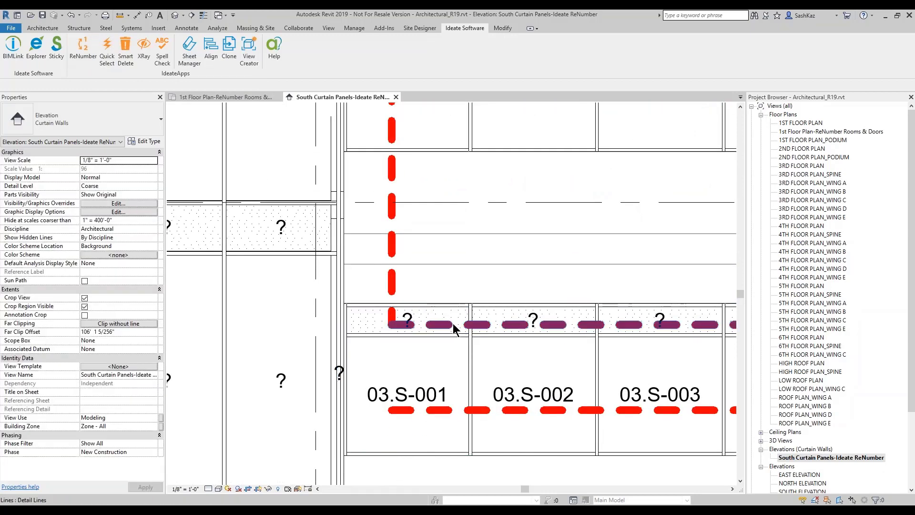
pyautogui.press('Tab')
pyautogui.click(454, 324)
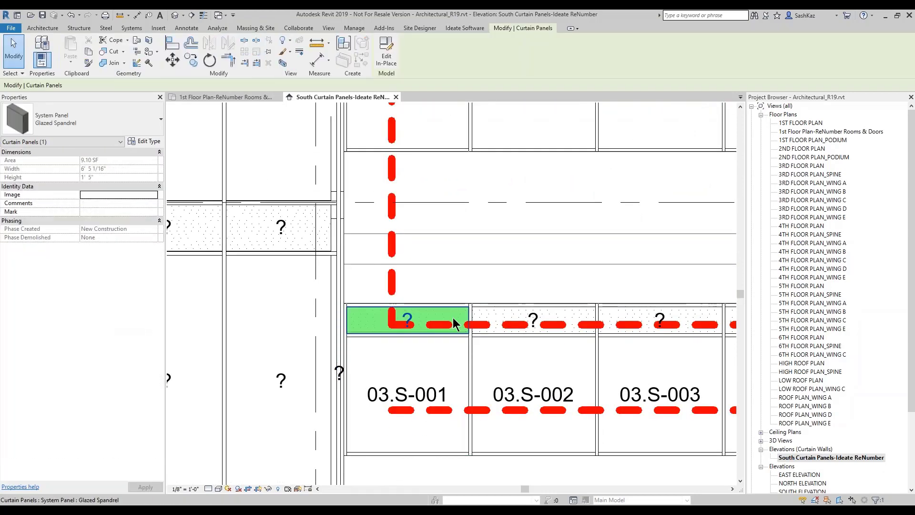
pyautogui.click(143, 141)
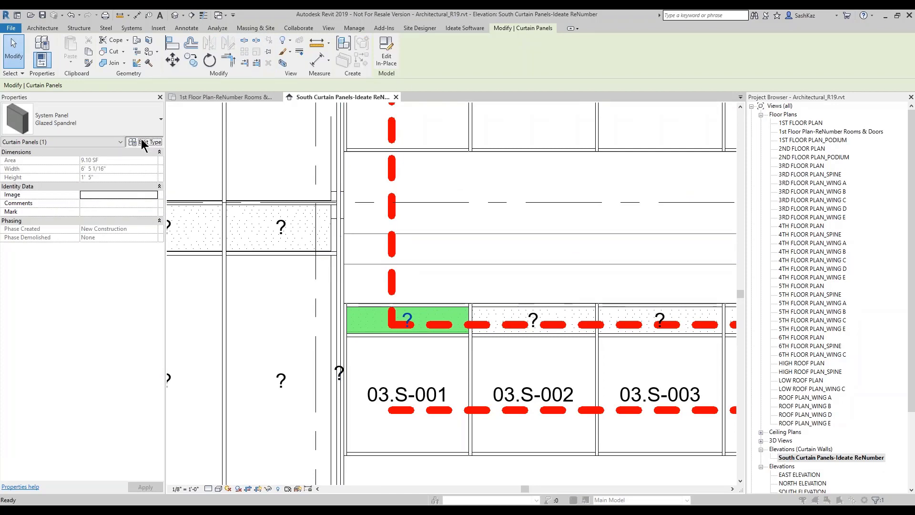
pyautogui.moveTo(372, 228); pyautogui.dragTo(370, 311)
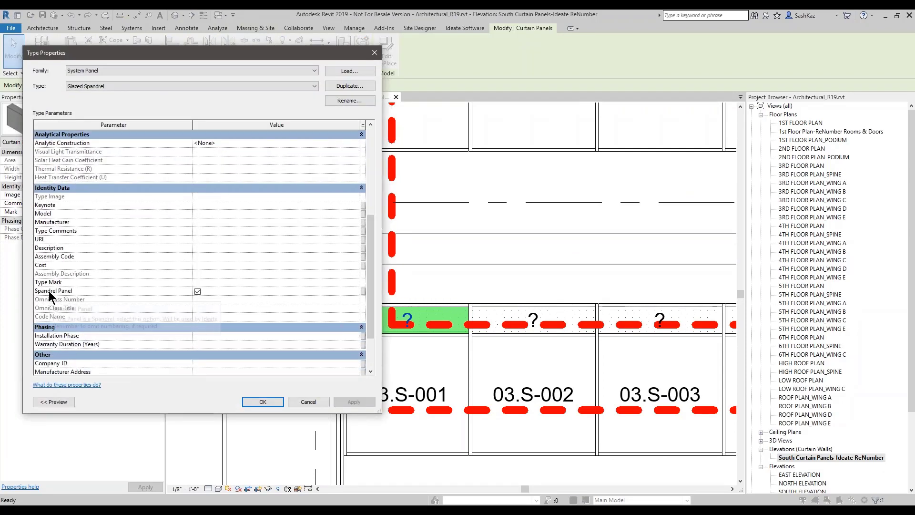
pyautogui.moveTo(82, 291)
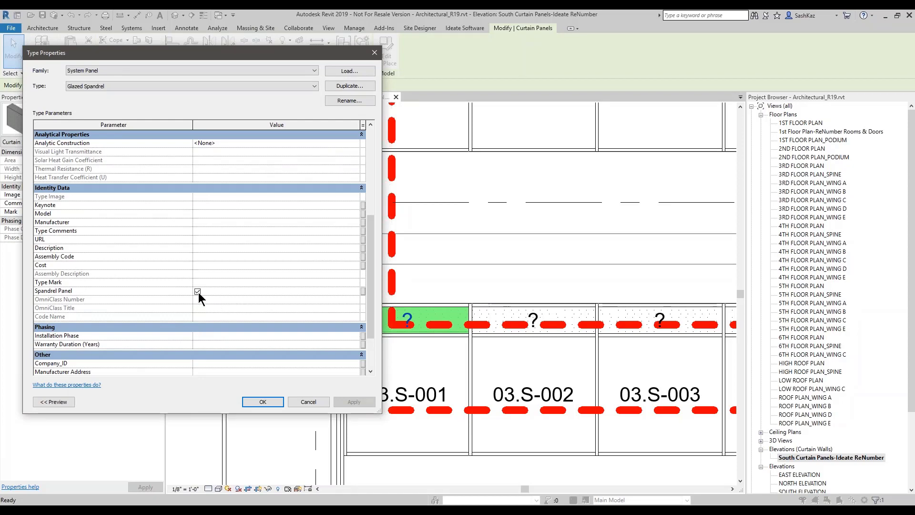
pyautogui.click(307, 403)
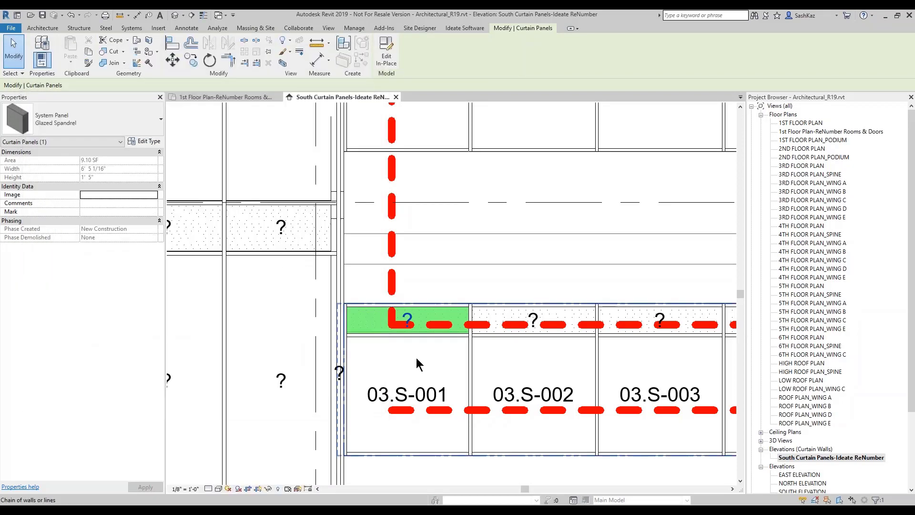
pyautogui.click(416, 358)
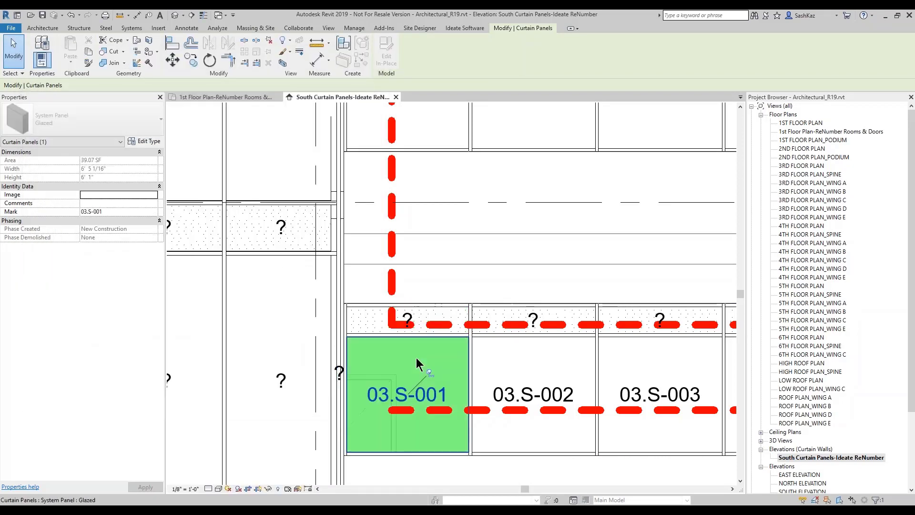
pyautogui.click(136, 142)
pyautogui.moveTo(373, 242); pyautogui.dragTo(371, 319)
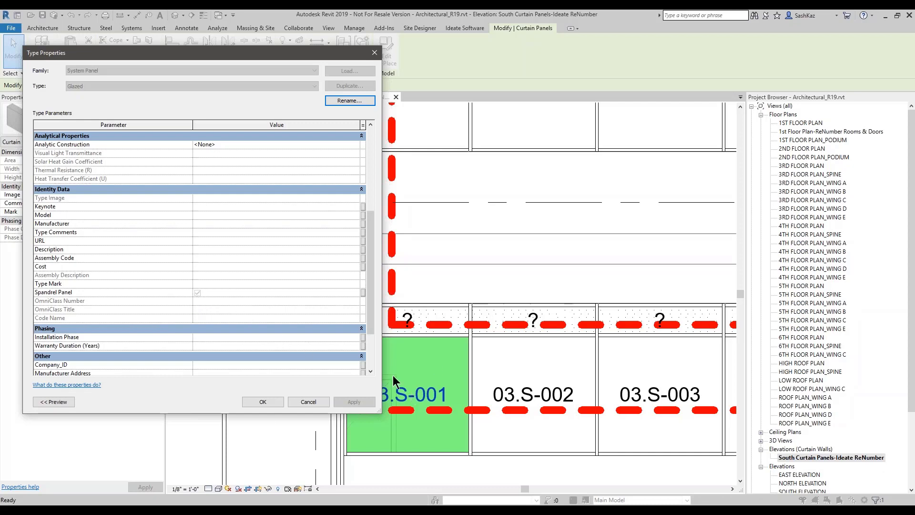
pyautogui.click(308, 402)
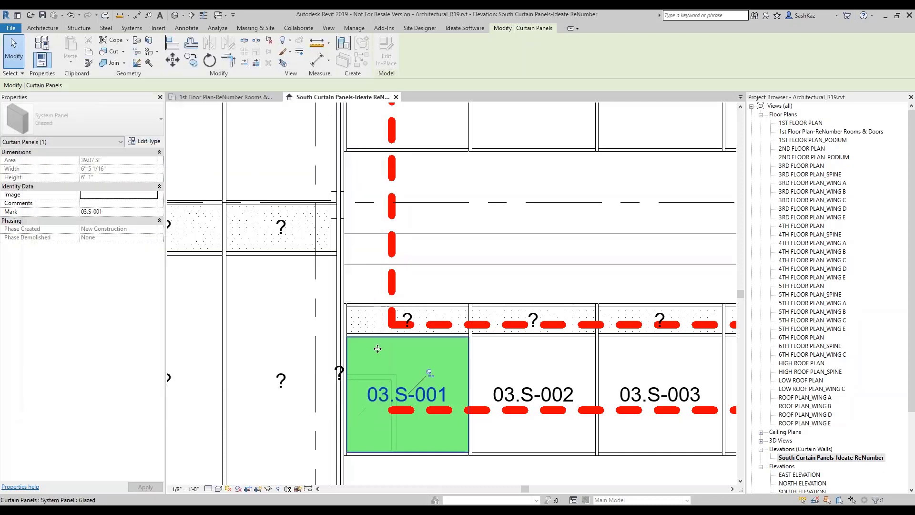
pyautogui.press('Escape')
# Step: Reopen ReNumber and check the LVL Prefix rule's NUM still increments per Level, leaving it unchanged
pyautogui.click(86, 62)
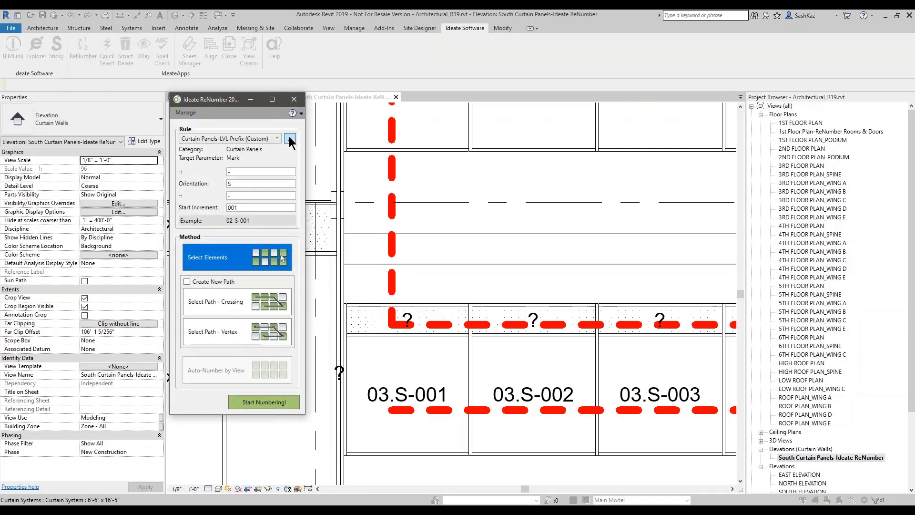
pyautogui.click(290, 140)
pyautogui.click(286, 202)
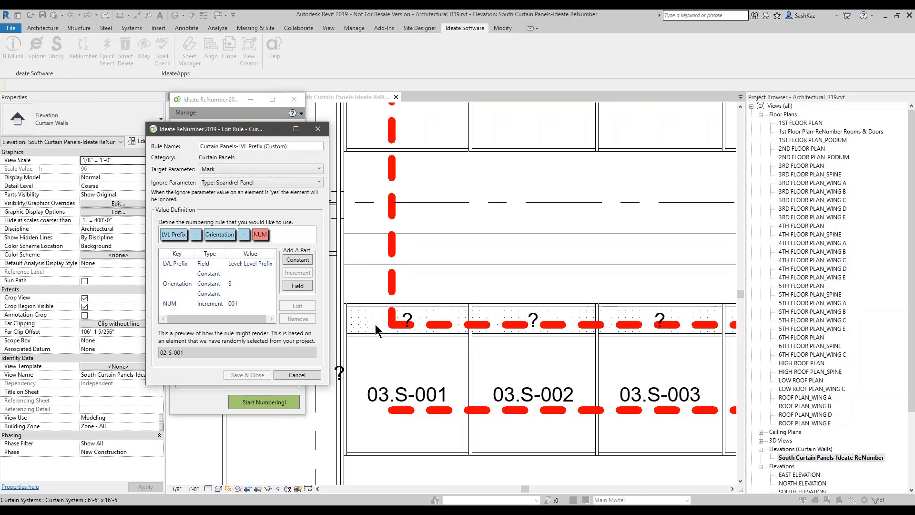
pyautogui.doubleClick(213, 306)
pyautogui.press('ctrl')
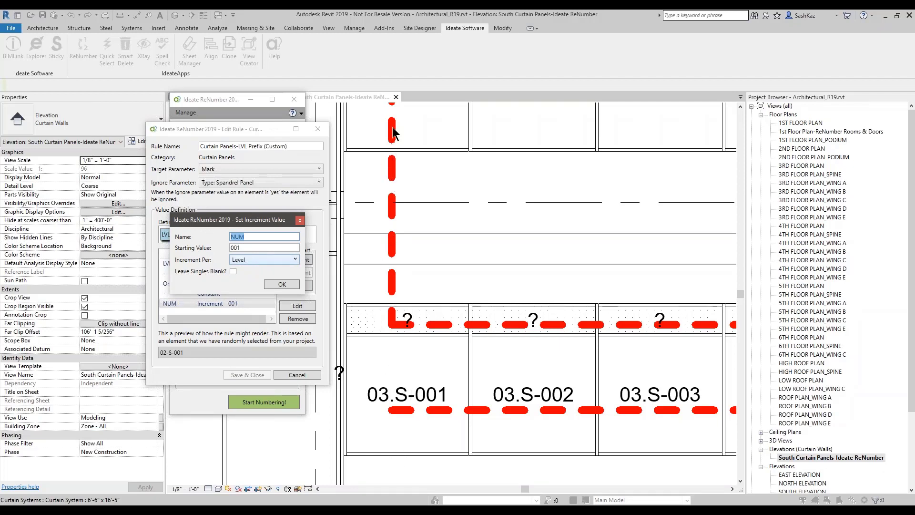
pyautogui.press('ctrl')
pyautogui.click(298, 221)
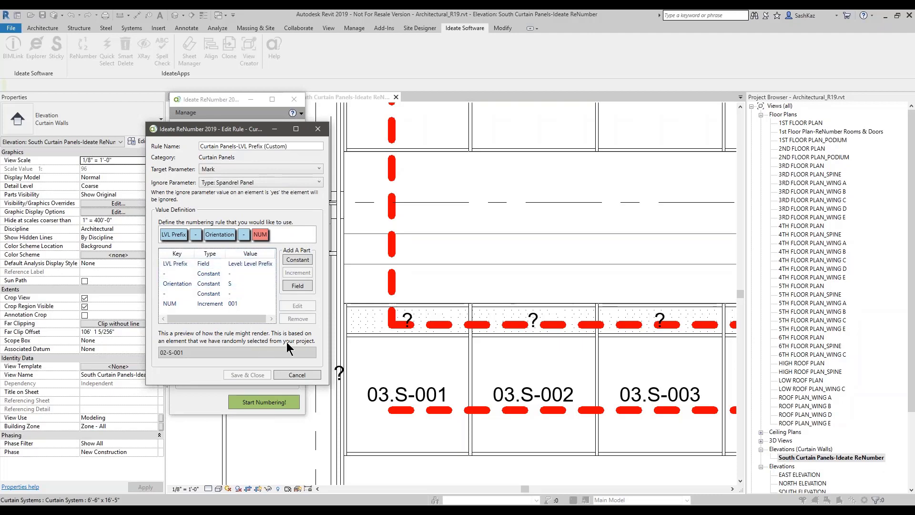
pyautogui.click(294, 376)
pyautogui.click(308, 144)
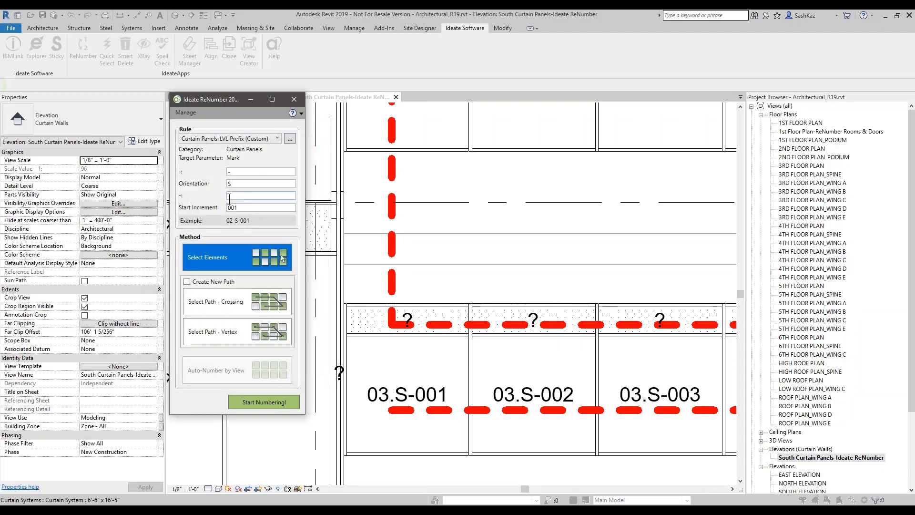
pyautogui.doubleClick(232, 207)
# Step: Close ReNumber and start Create Similar from the existing red IdeatePath detail line
pyautogui.click(294, 99)
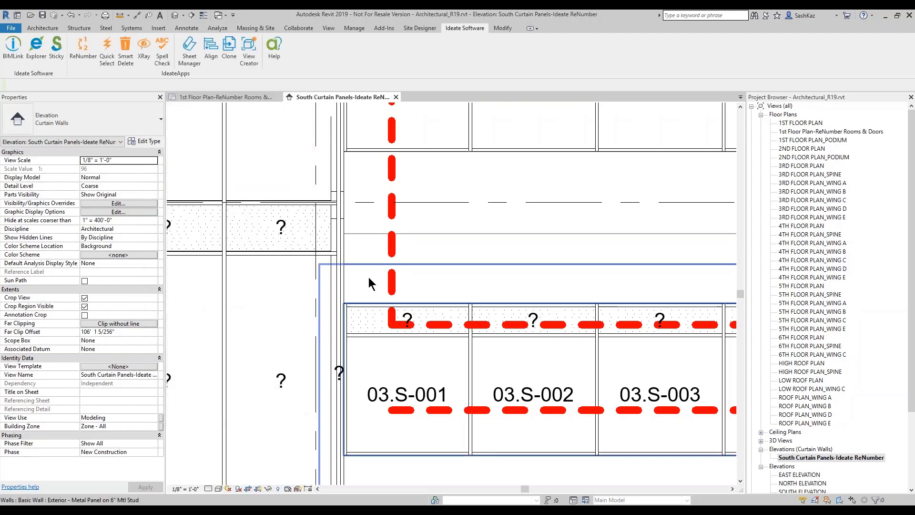
pyautogui.scroll(-5, 366, 281)
pyautogui.scroll(3, 376, 305)
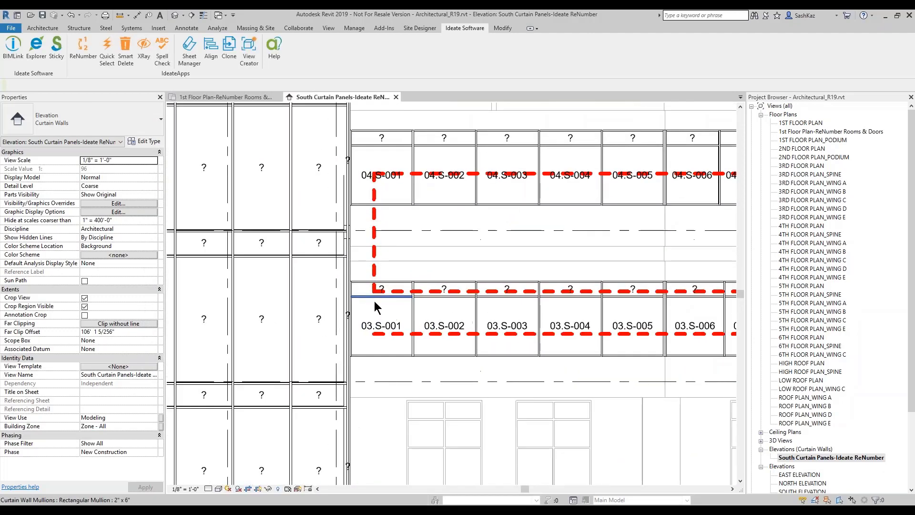
pyautogui.scroll(-6, 388, 290)
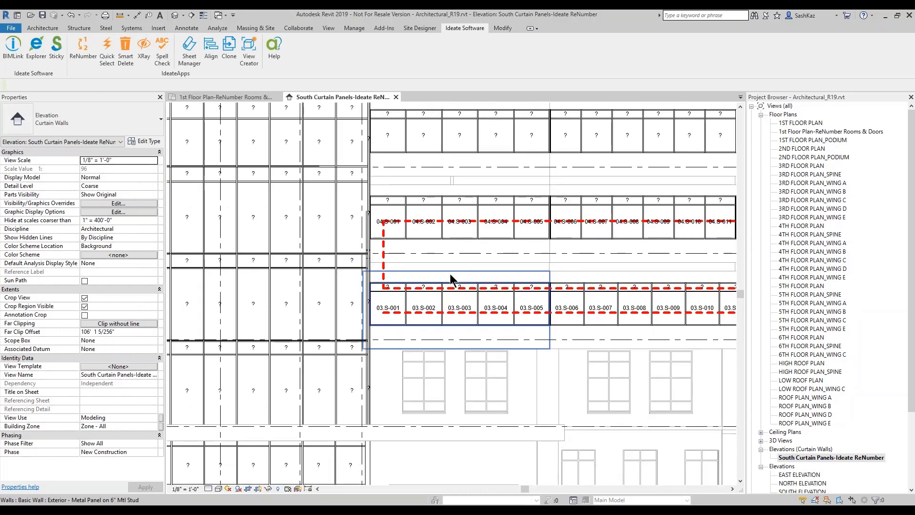
pyautogui.scroll(-2, 494, 302)
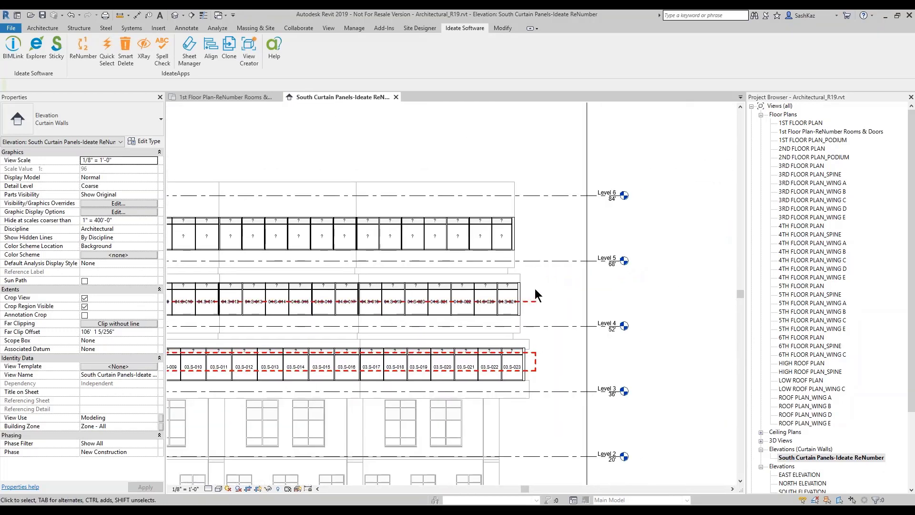
pyautogui.scroll(4, 535, 292)
pyautogui.scroll(-1, 499, 331)
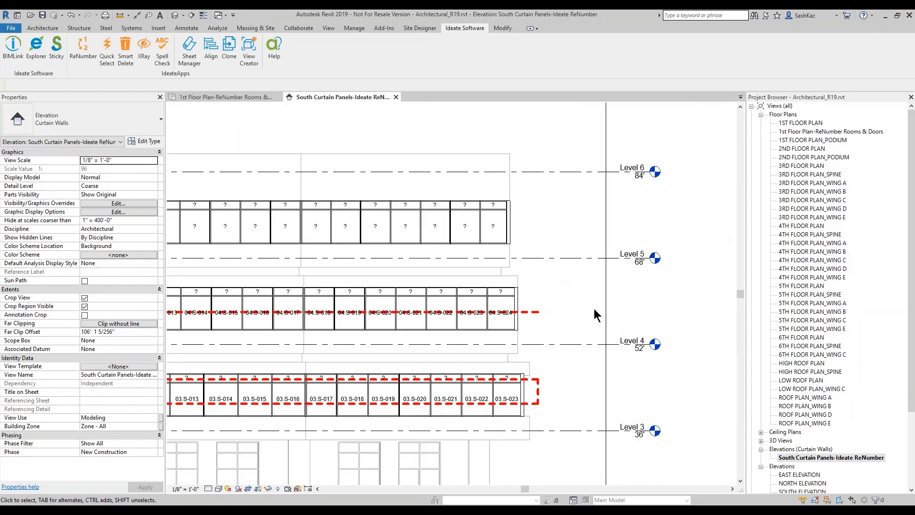
pyautogui.scroll(-2, 320, 259)
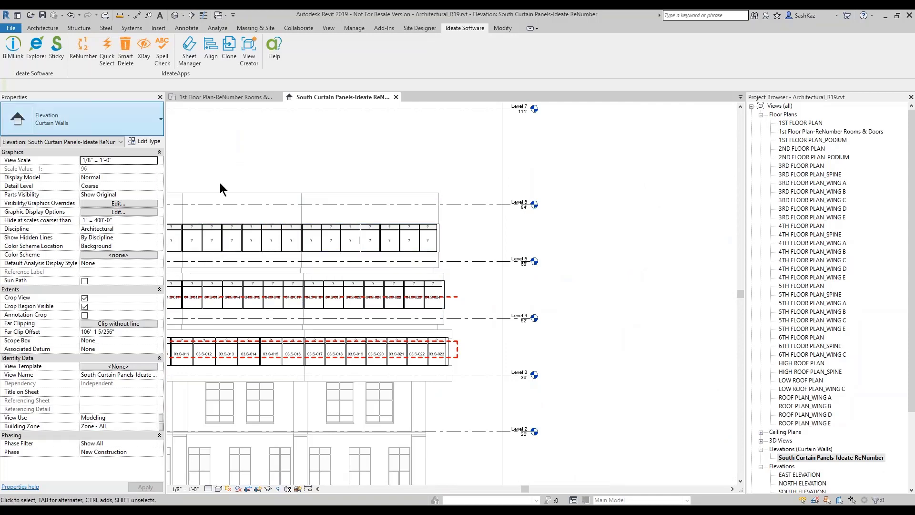
pyautogui.click(453, 297)
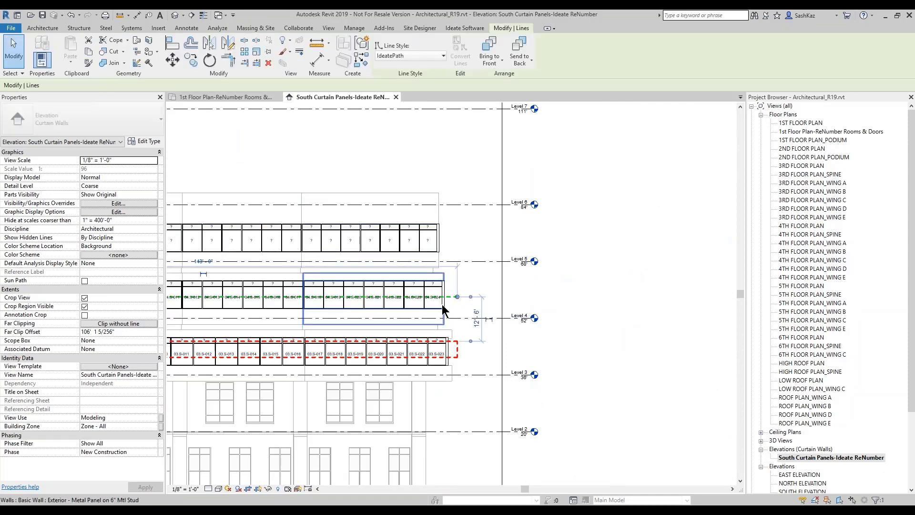
pyautogui.click(360, 65)
# Step: Chain-draw path lines up from Level 4 and across the top panel row, closing the loop
pyautogui.scroll(3, 457, 300)
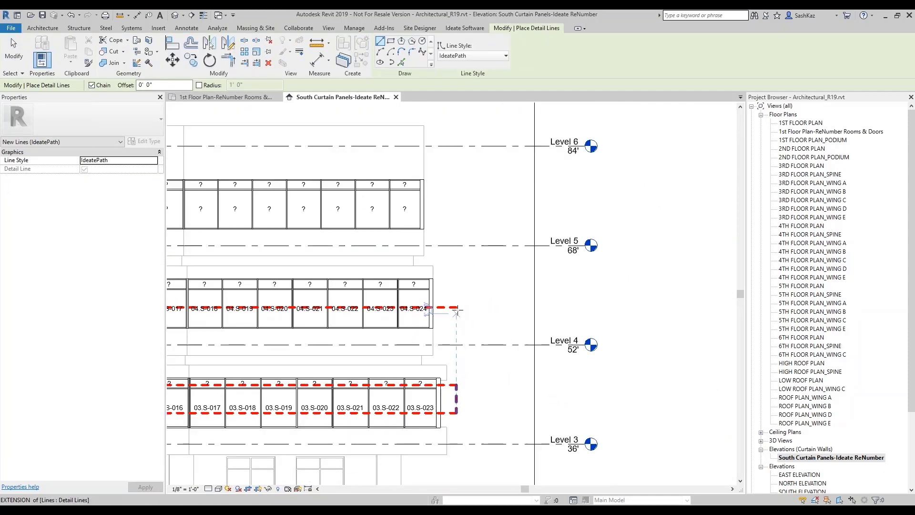
pyautogui.click(458, 296)
pyautogui.scroll(-3, 449, 211)
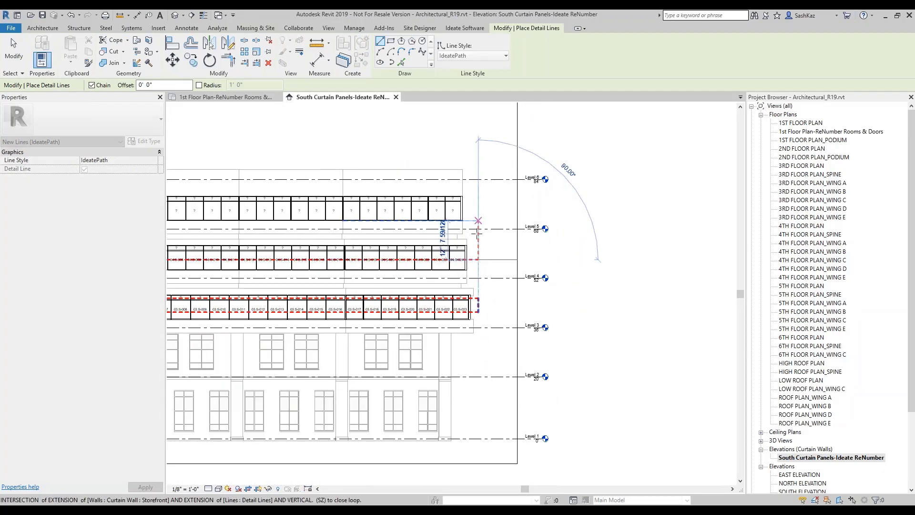
pyautogui.scroll(3, 480, 241)
pyautogui.click(483, 242)
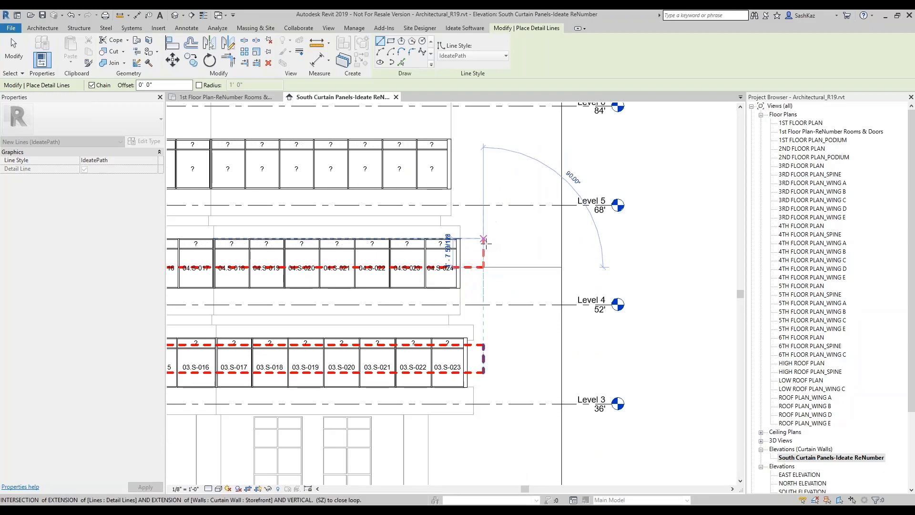
pyautogui.scroll(4, 472, 245)
pyautogui.scroll(-5, 454, 253)
pyautogui.scroll(-4, 358, 253)
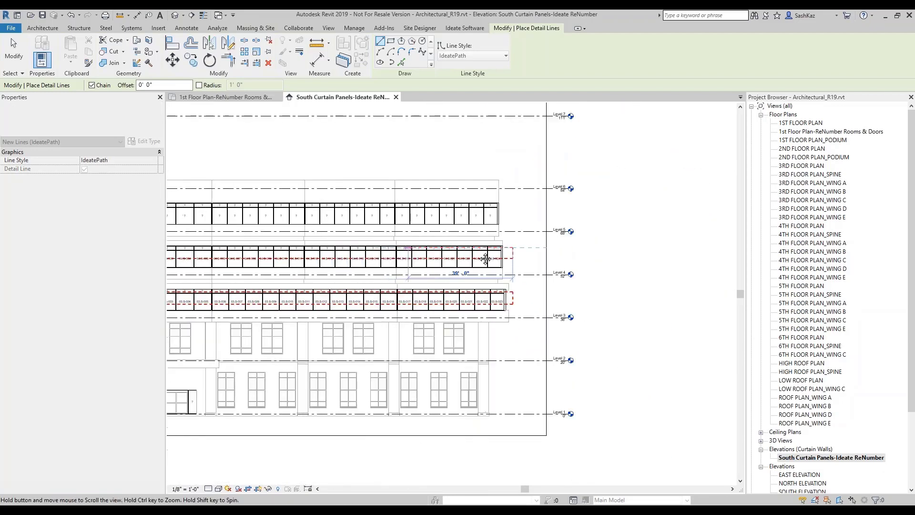
pyautogui.scroll(5, 209, 255)
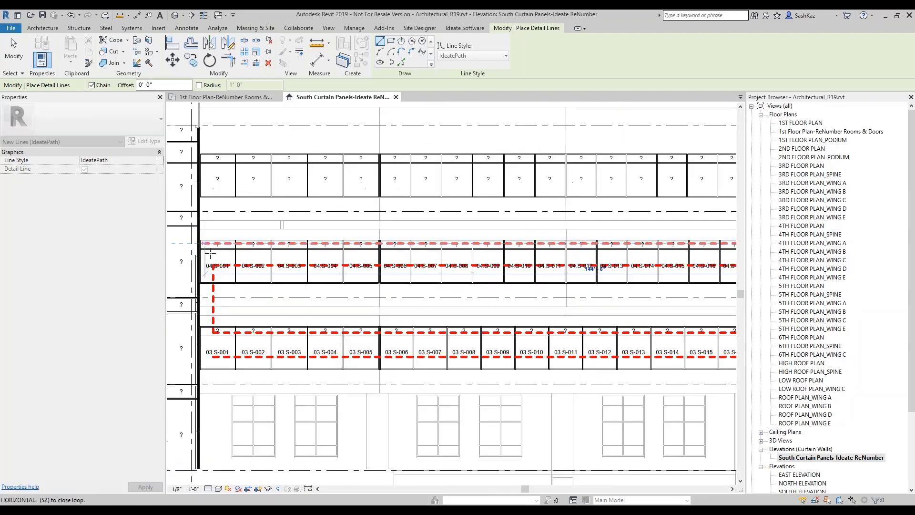
pyautogui.click(215, 205)
pyautogui.click(222, 184)
pyautogui.scroll(-5, 224, 188)
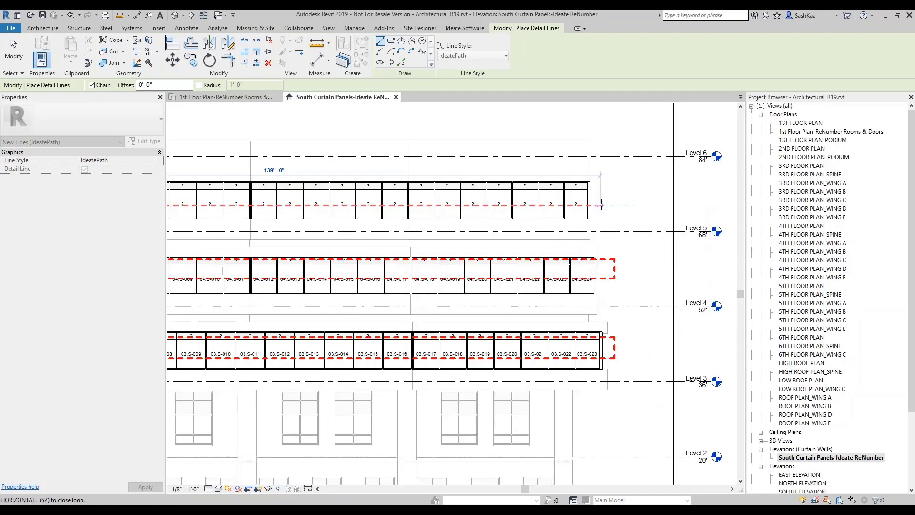
pyautogui.click(595, 203)
pyautogui.scroll(4, 599, 191)
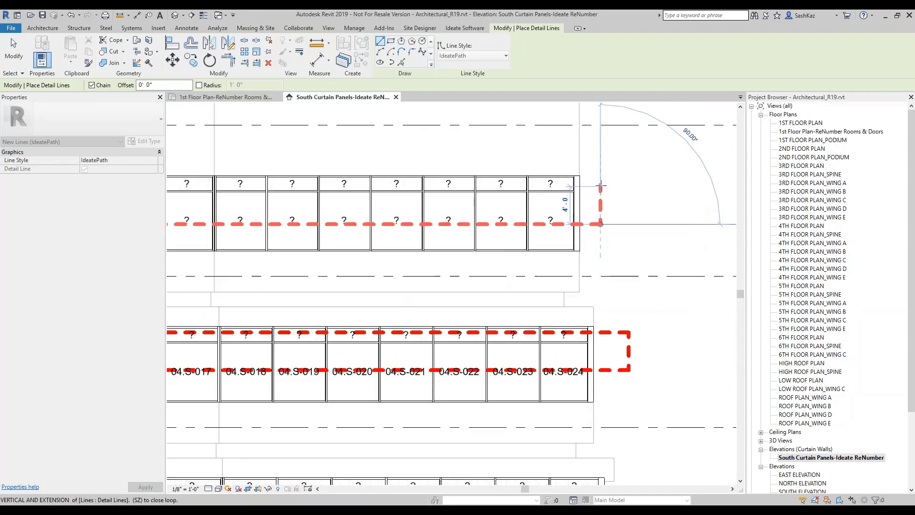
pyautogui.click(600, 185)
pyautogui.scroll(-5, 595, 191)
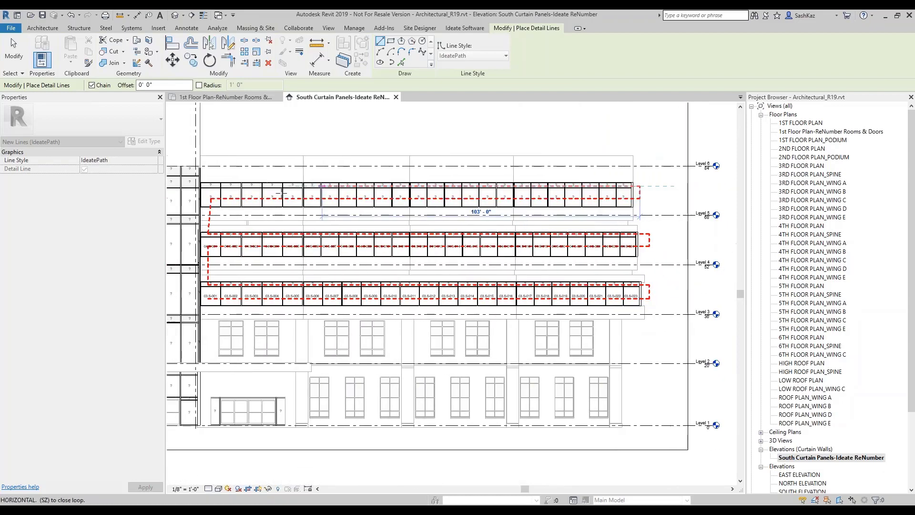
pyautogui.click(212, 185)
pyautogui.press('Escape')
pyautogui.press('Escape')
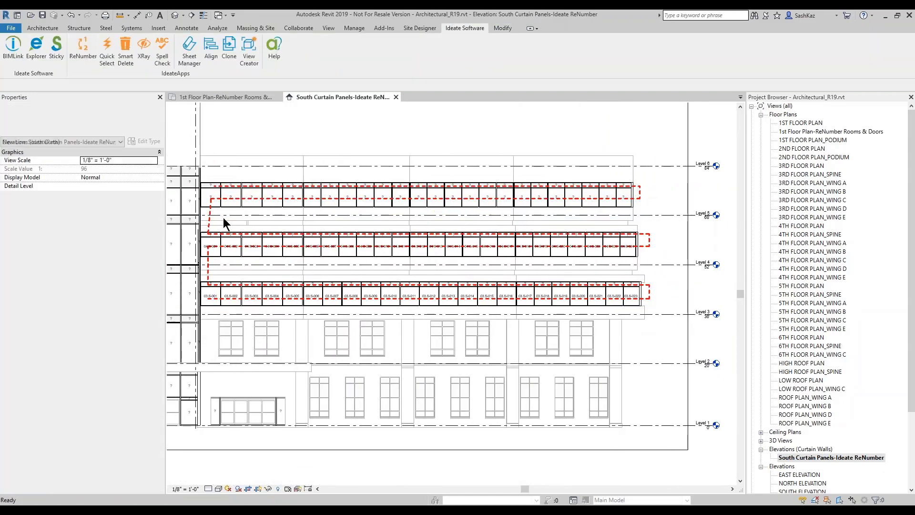
# Step: Renumber panels along the extended red crossing path, accepting 03-S-001, 04-S-001 and 05-S-001 onward
pyautogui.scroll(3, 258, 267)
pyautogui.moveTo(253, 283); pyautogui.dragTo(273, 345, button='middle')
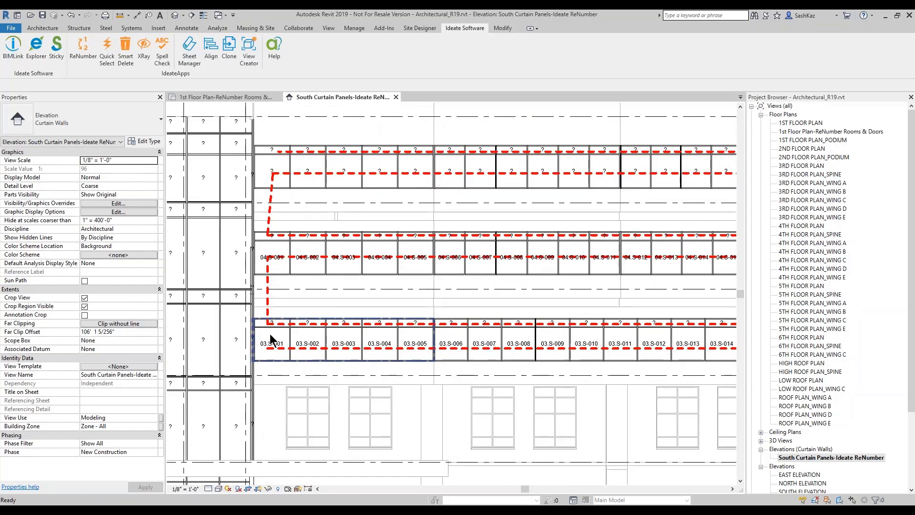
pyautogui.click(86, 45)
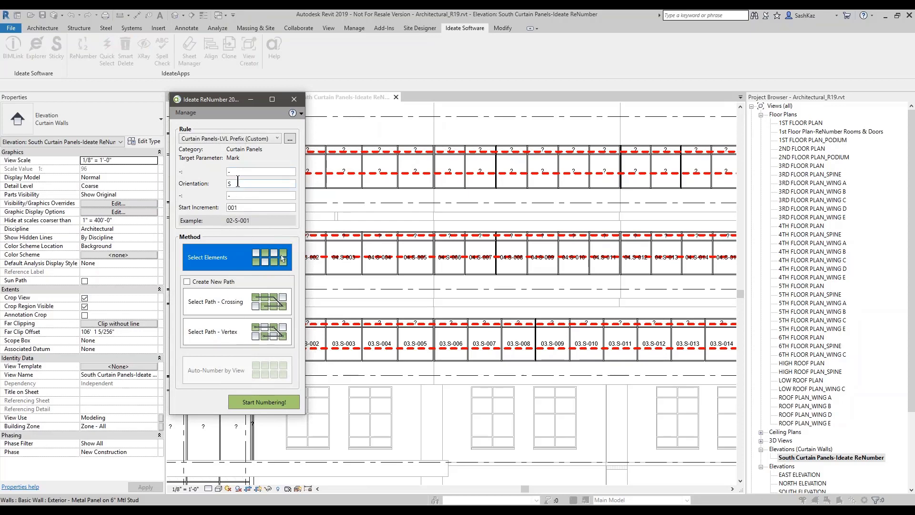
pyautogui.click(231, 303)
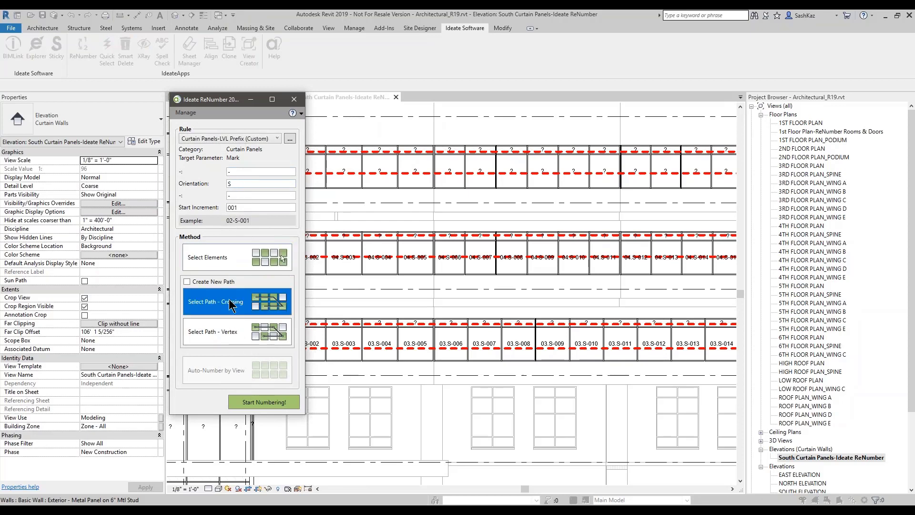
pyautogui.click(248, 407)
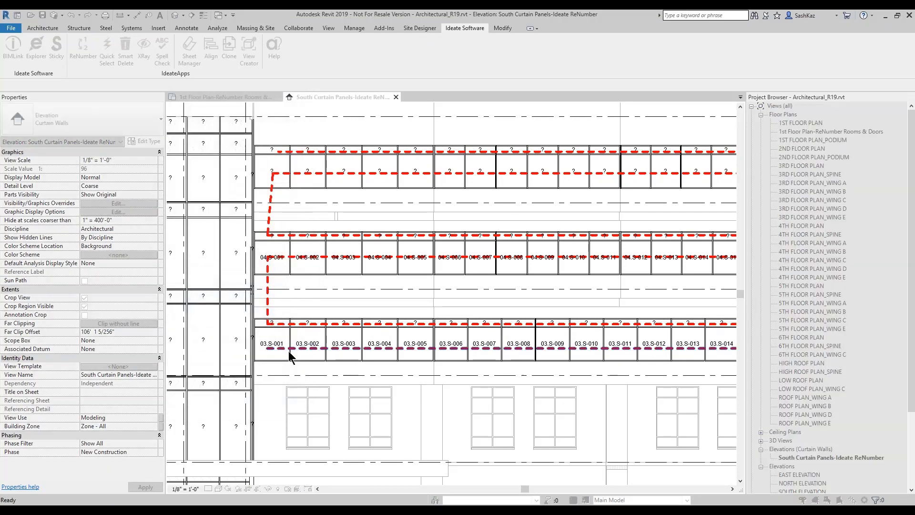
pyautogui.click(289, 351)
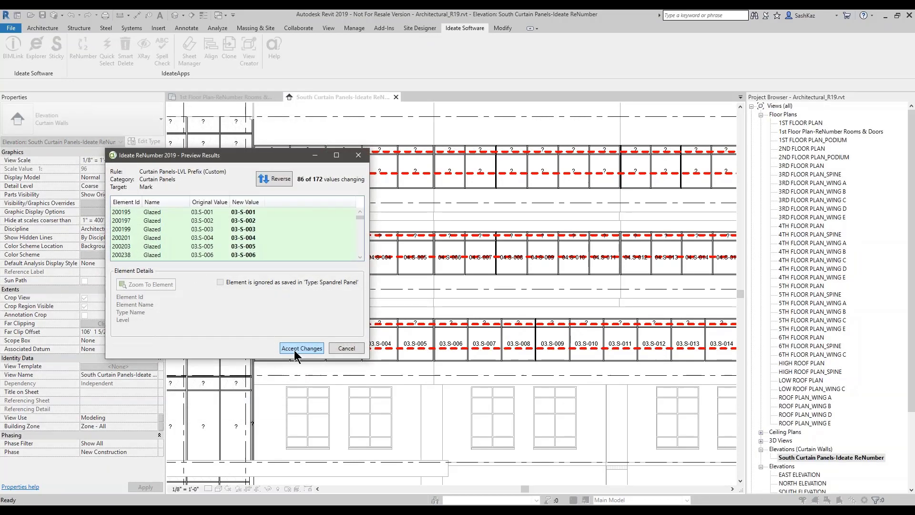
pyautogui.click(295, 349)
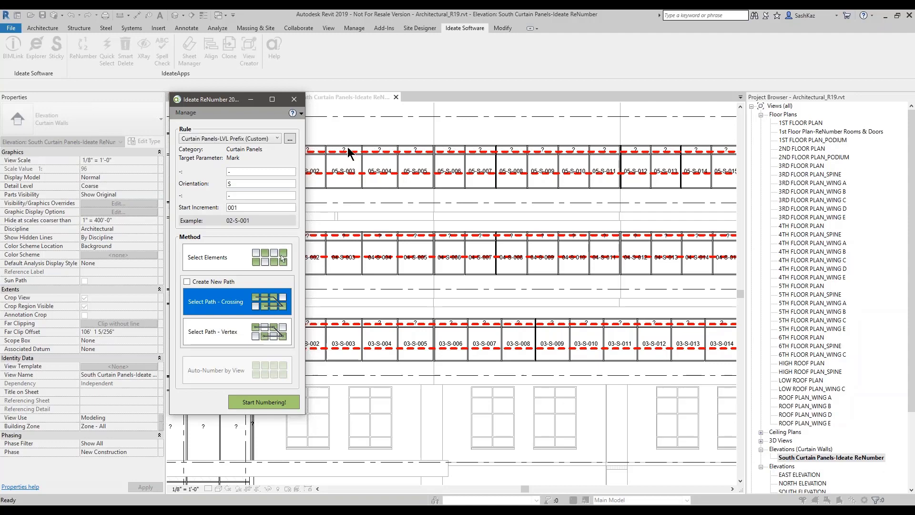
pyautogui.click(294, 100)
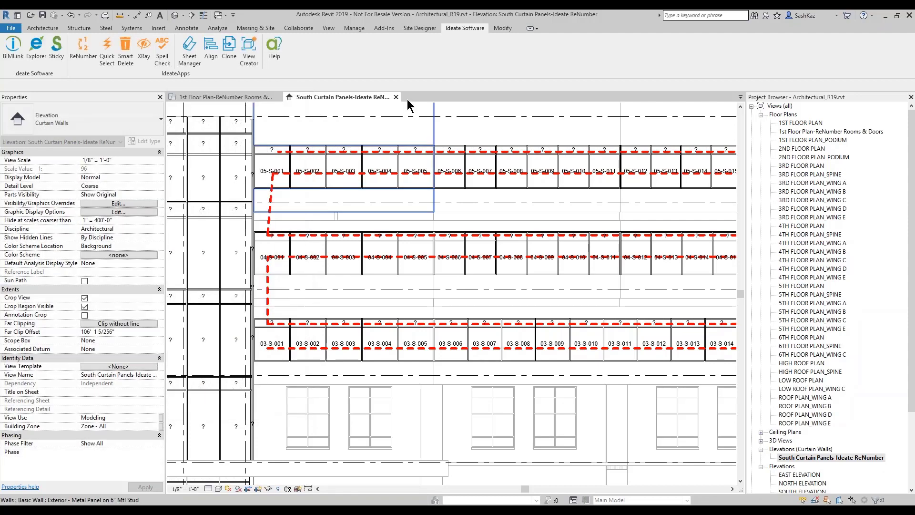
# Step: Close the curtain panel elevation and 1st Floor Plan views, then bring up the 'Demo – Built-In Rules + Custom Rules' slide
pyautogui.click(396, 97)
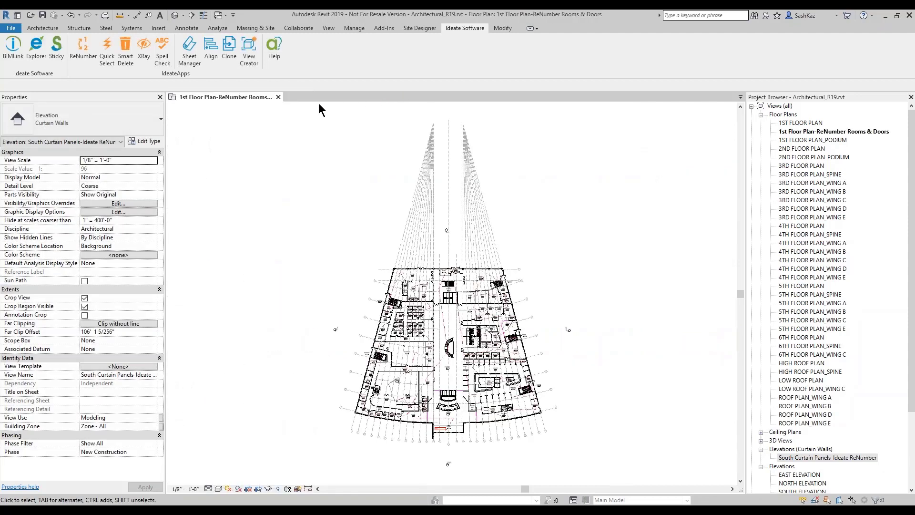
pyautogui.click(278, 97)
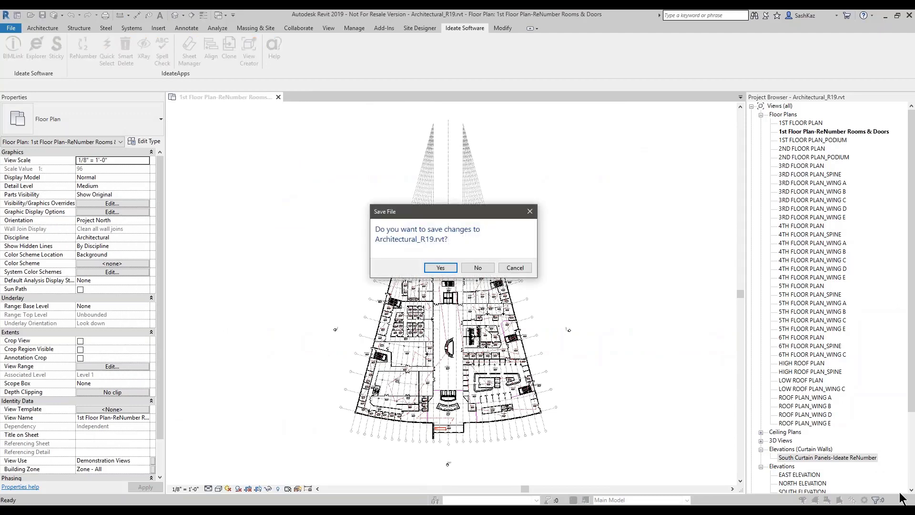
pyautogui.hotkey('alt', 'Tab')
pyautogui.hotkey('alt', 'Tab')
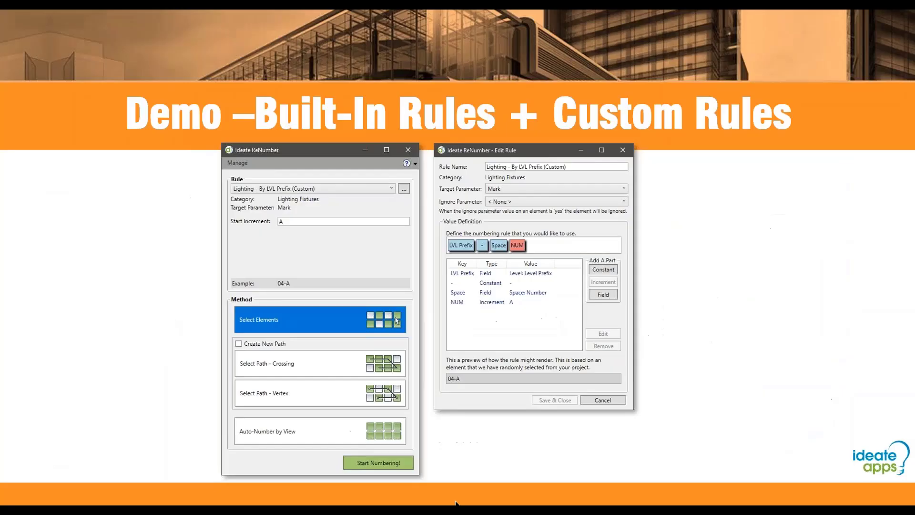
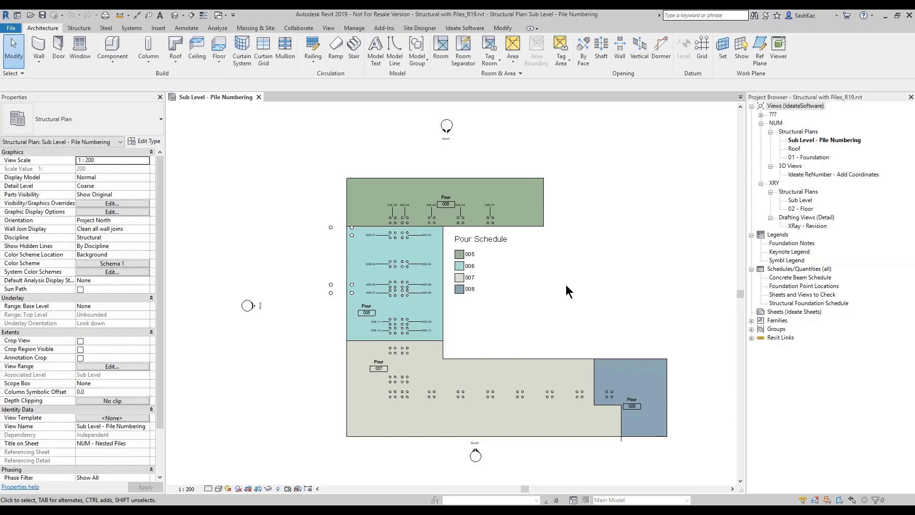
pyautogui.scroll(5, 526, 280)
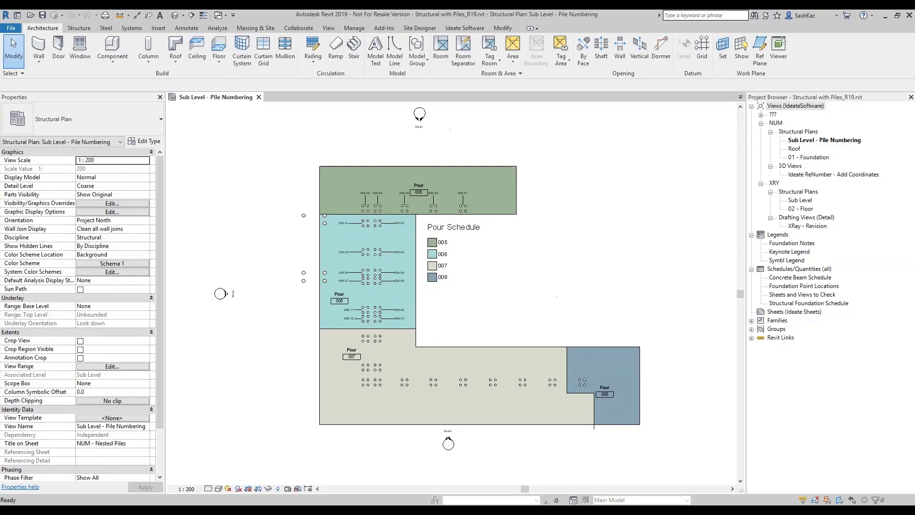
pyautogui.click(383, 208)
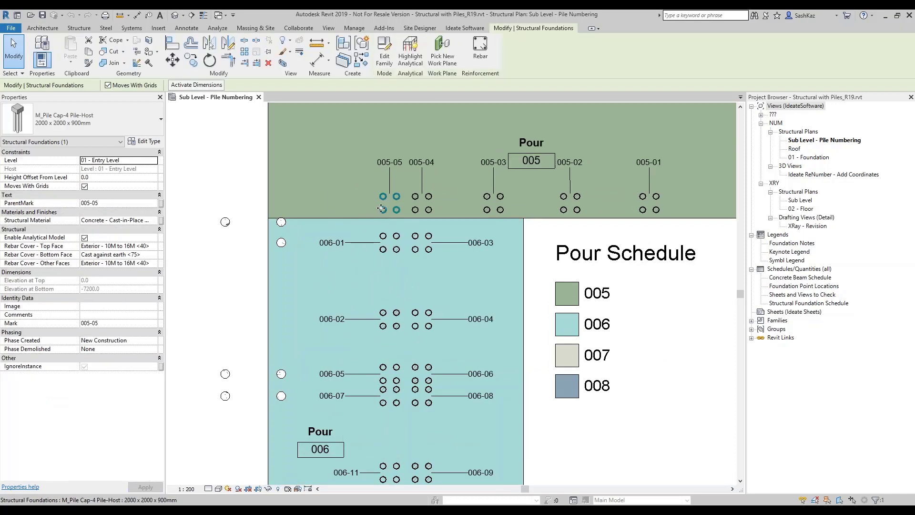
pyautogui.click(384, 60)
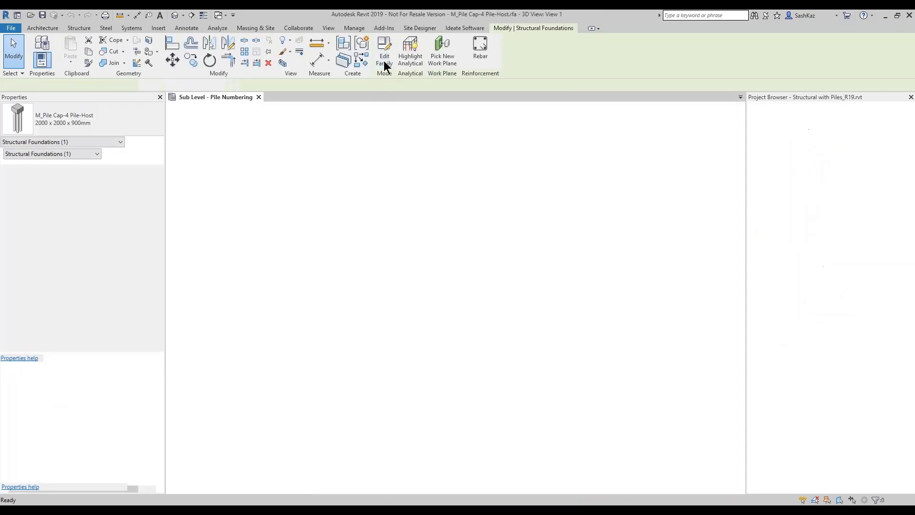
pyautogui.click(504, 285)
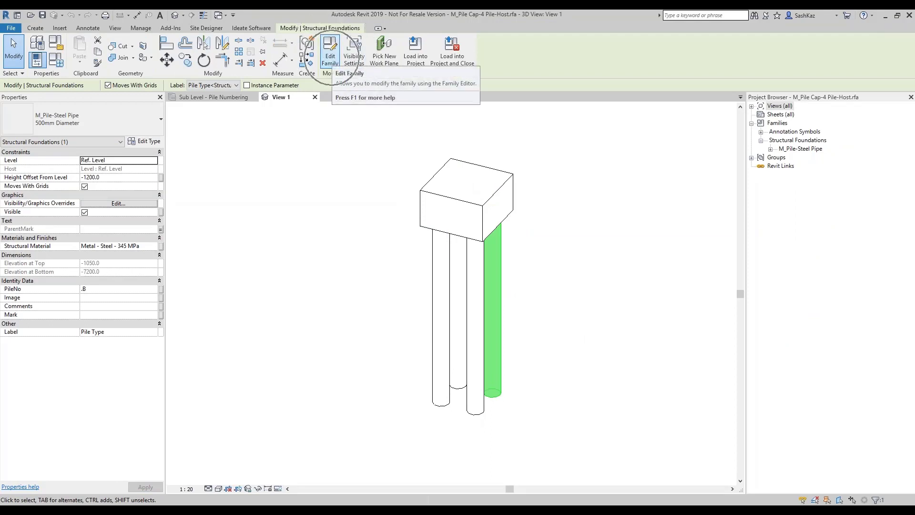
pyautogui.click(422, 291)
pyautogui.click(440, 305)
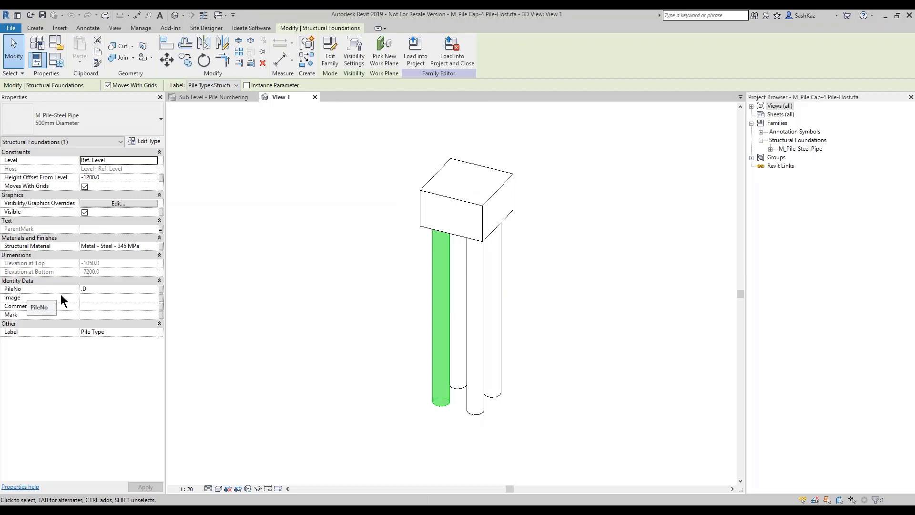
pyautogui.click(473, 382)
pyautogui.click(497, 362)
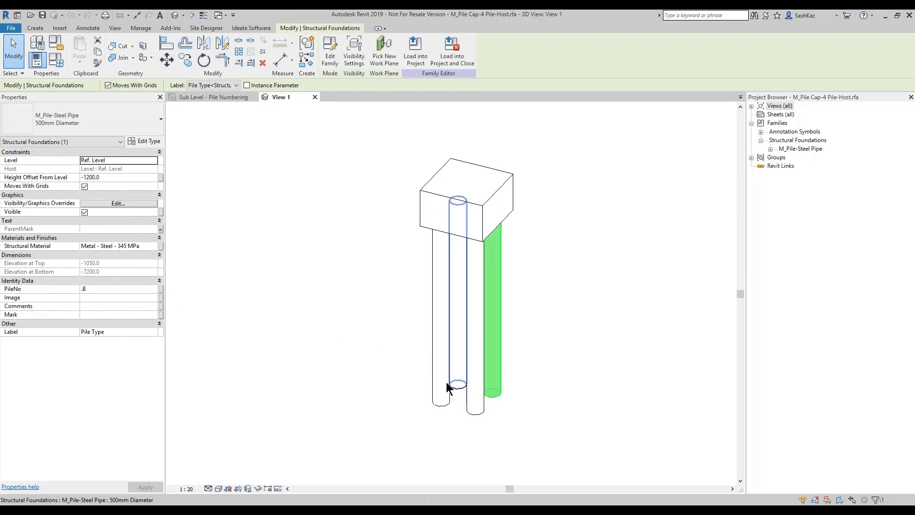
pyautogui.click(457, 381)
pyautogui.click(238, 322)
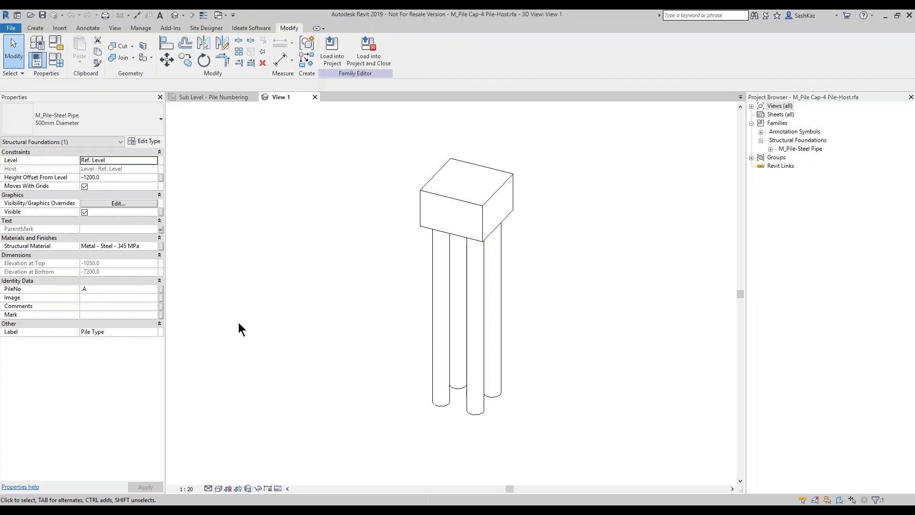
pyautogui.click(432, 311)
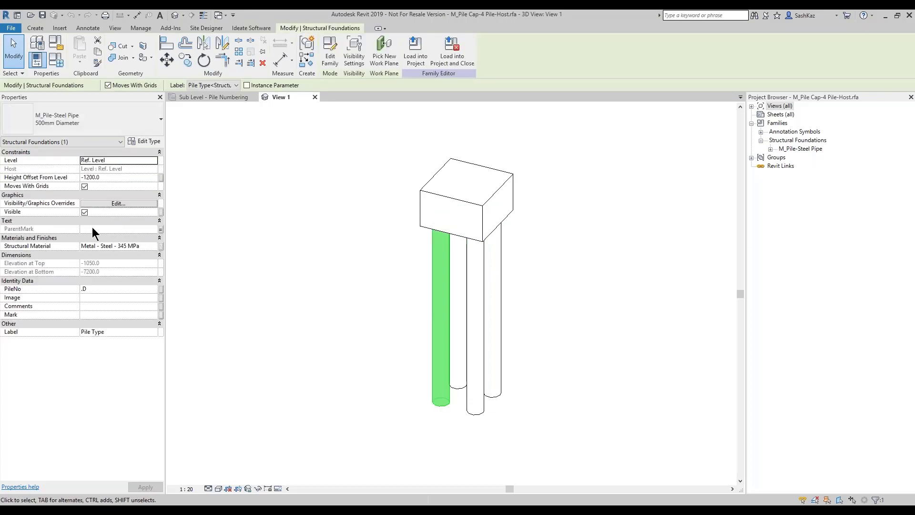
pyautogui.click(161, 230)
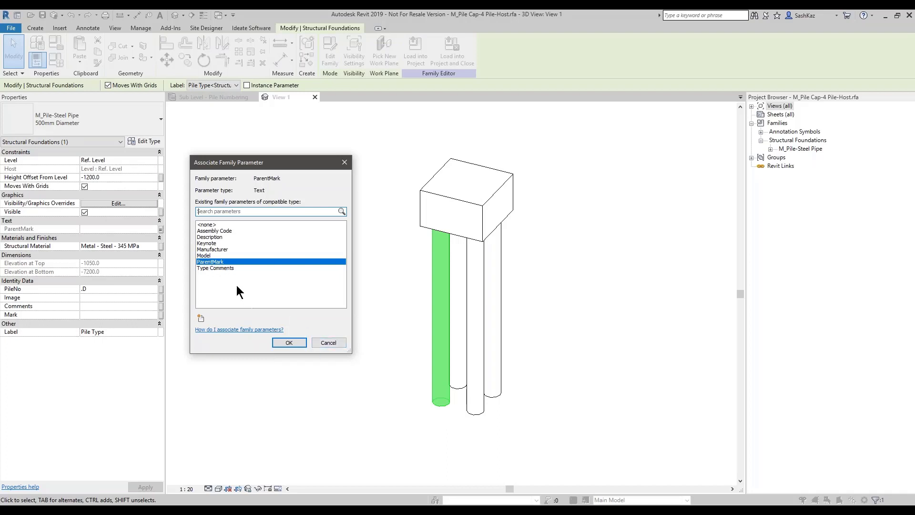
pyautogui.click(328, 343)
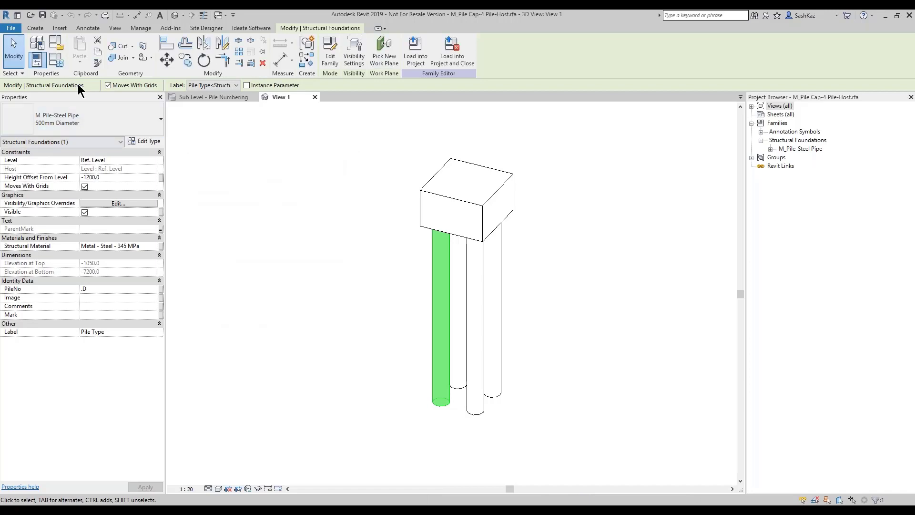
pyautogui.click(57, 60)
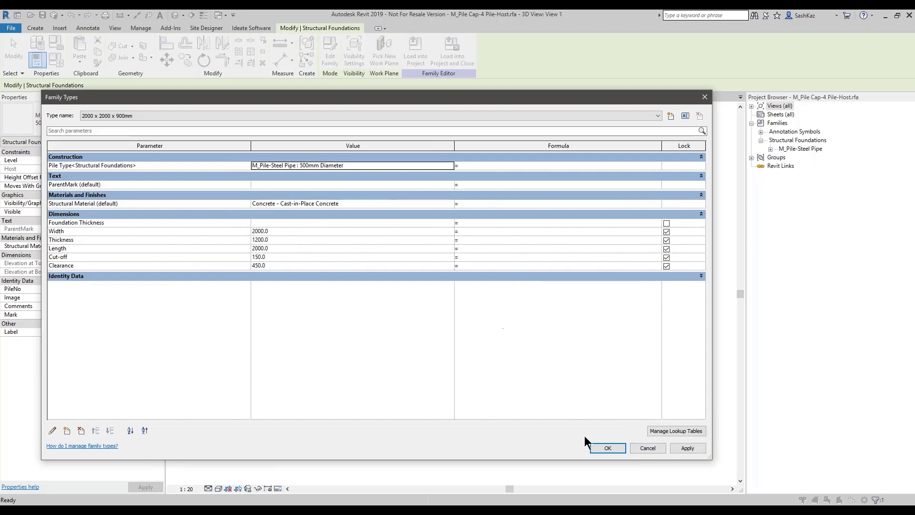
pyautogui.click(646, 447)
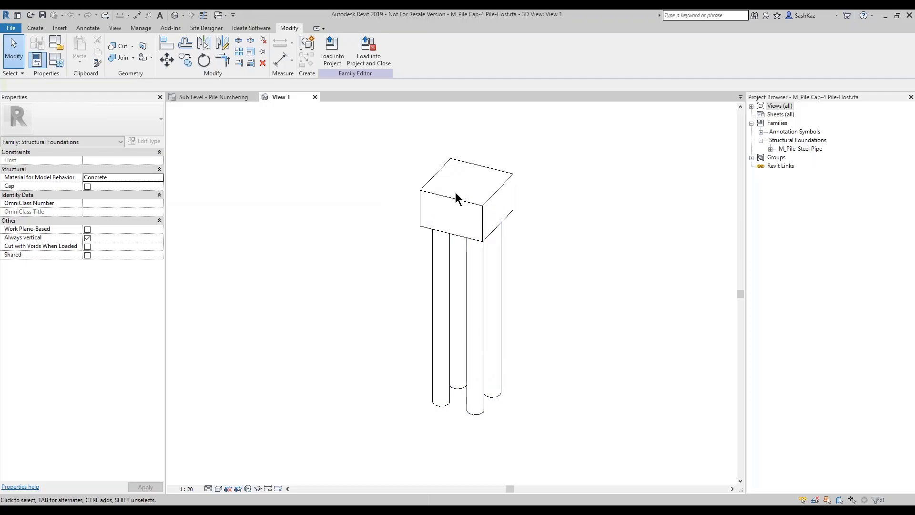
# Step: Return to the plan and set up Ideate ReNumber's pour rule with start number 1000
pyautogui.click(315, 97)
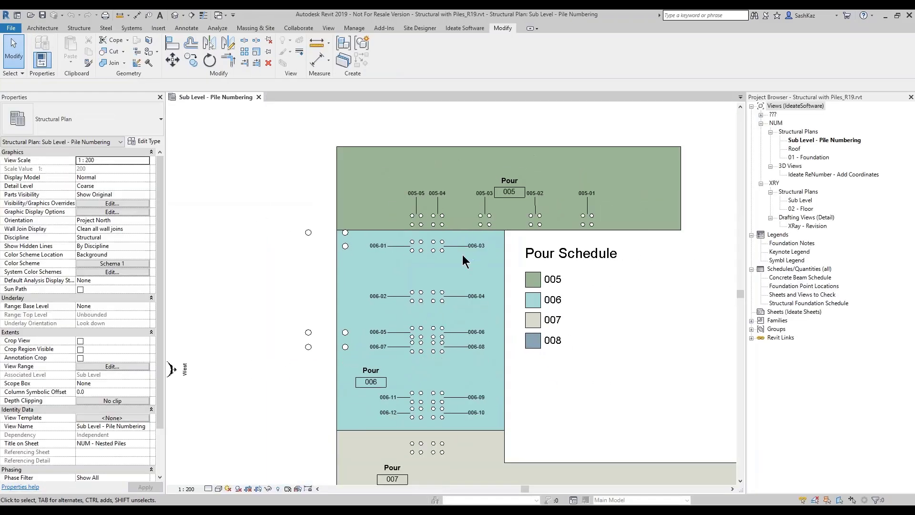
pyautogui.moveTo(462, 254); pyautogui.dragTo(436, 231, button='middle')
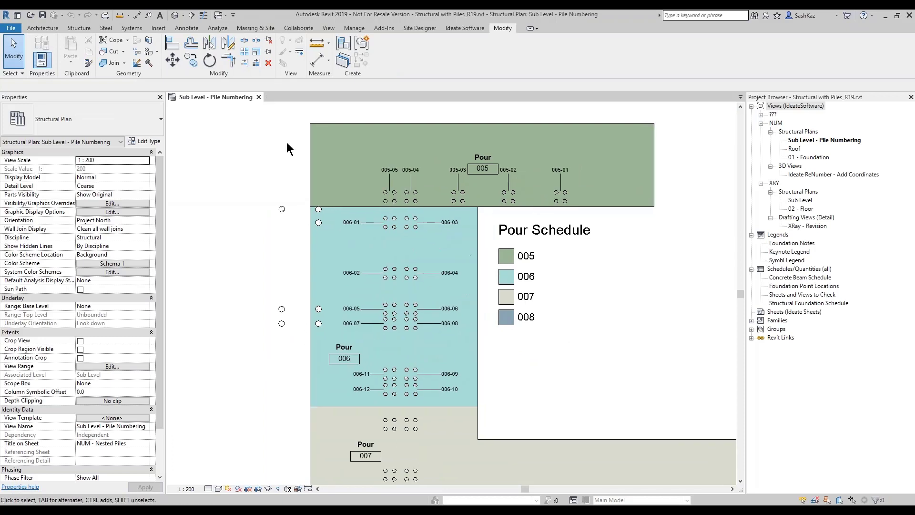
pyautogui.click(456, 28)
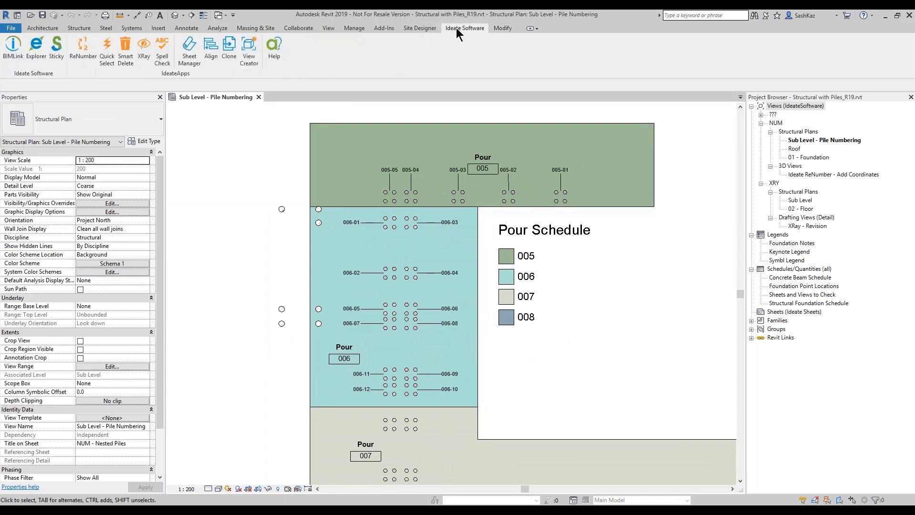
pyautogui.click(83, 50)
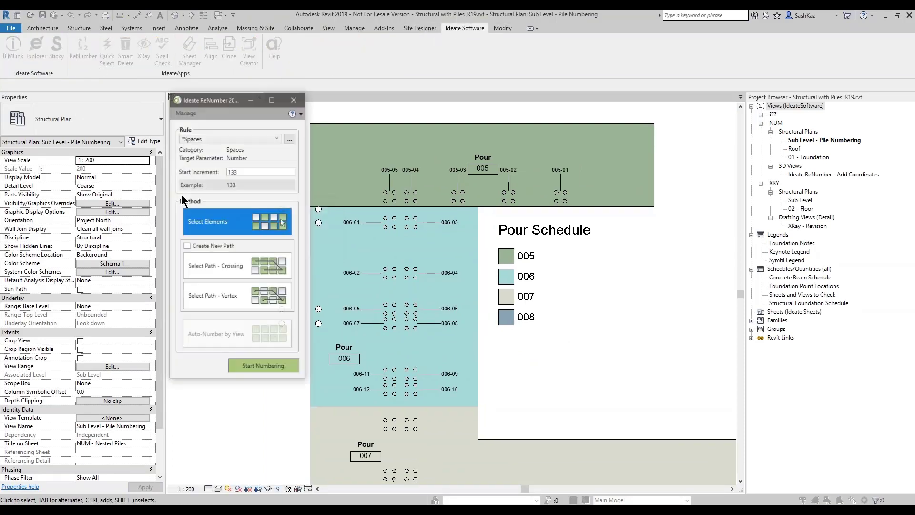
pyautogui.click(201, 139)
pyautogui.click(195, 181)
pyautogui.doubleClick(242, 170)
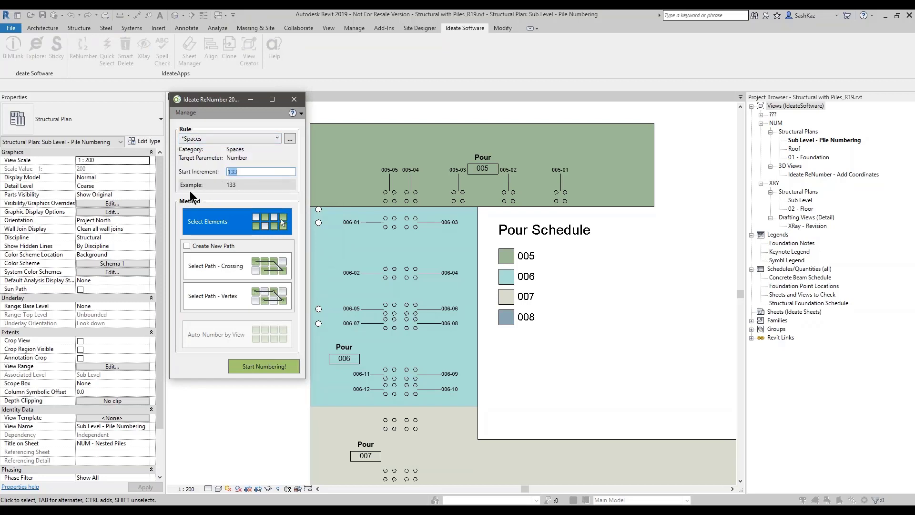
pyautogui.write('1000')
pyautogui.press('Tab')
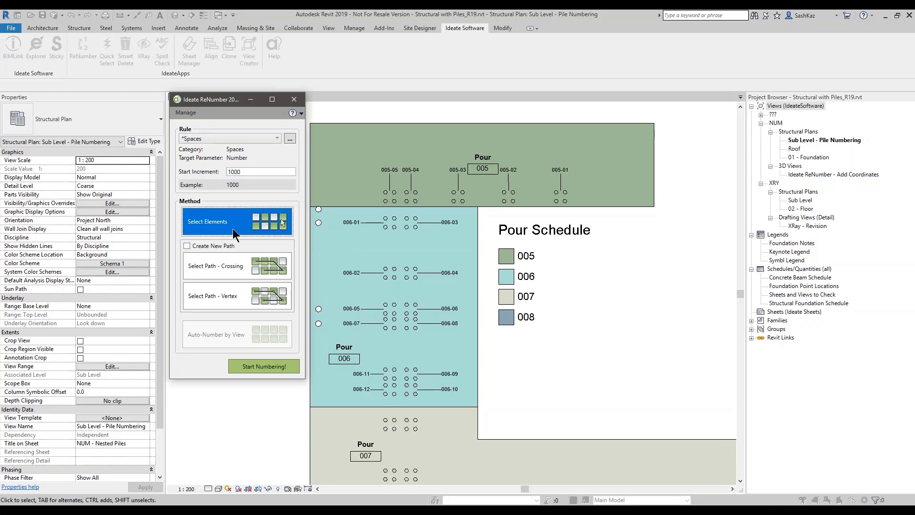
# Step: Renumber pour tags 005, 006, 007 and 008 to 1000, 1001, 1002 and 1003
pyautogui.click(252, 364)
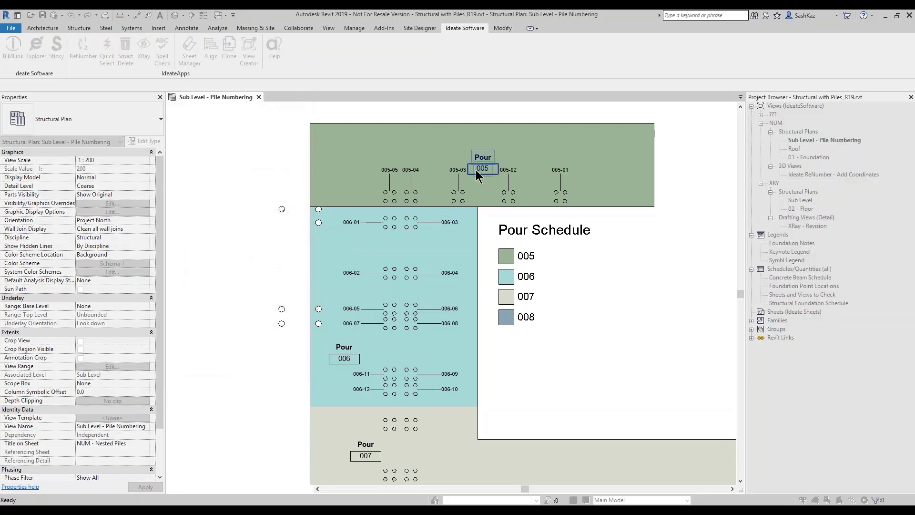
pyautogui.click(479, 171)
pyautogui.click(343, 357)
pyautogui.moveTo(307, 399); pyautogui.dragTo(295, 295, button='middle')
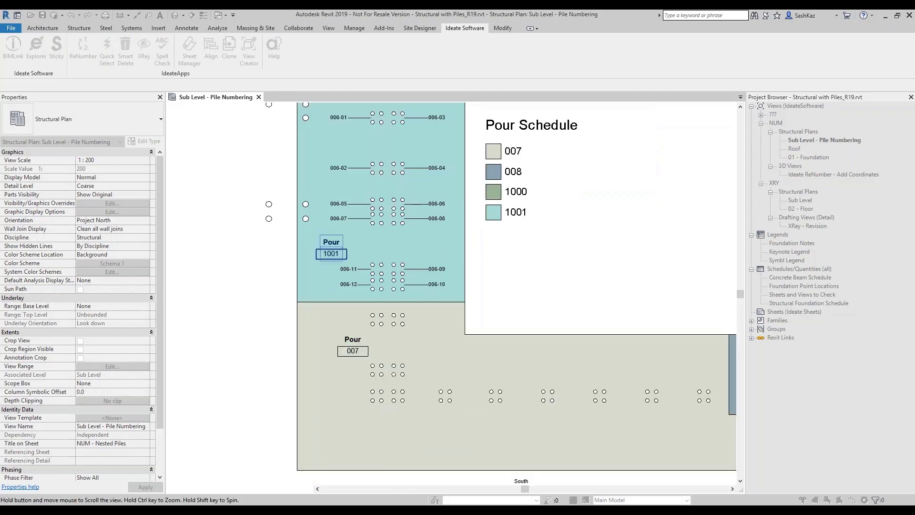
pyautogui.click(342, 355)
pyautogui.moveTo(341, 355); pyautogui.dragTo(244, 336, button='middle')
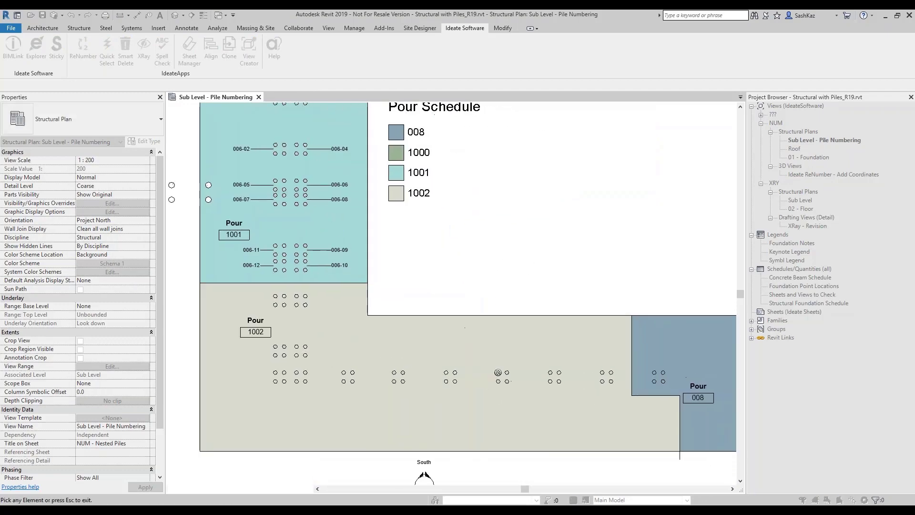
pyautogui.click(713, 399)
# Step: Review the renumbered pours in the plan and close the ReNumber window
pyautogui.moveTo(421, 297); pyautogui.dragTo(459, 385, button='middle')
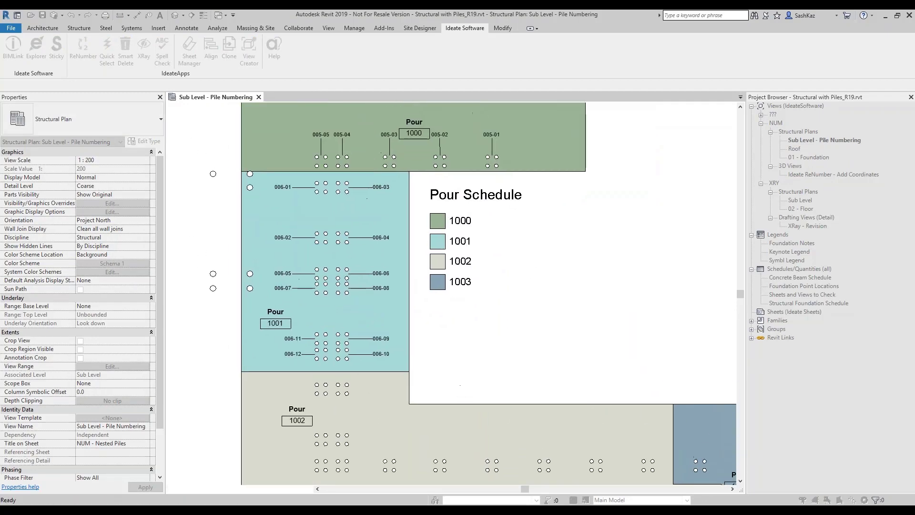
pyautogui.scroll(1, 352, 193)
pyautogui.moveTo(351, 193); pyautogui.dragTo(387, 295, button='middle')
pyautogui.press('Escape')
pyautogui.press('Escape')
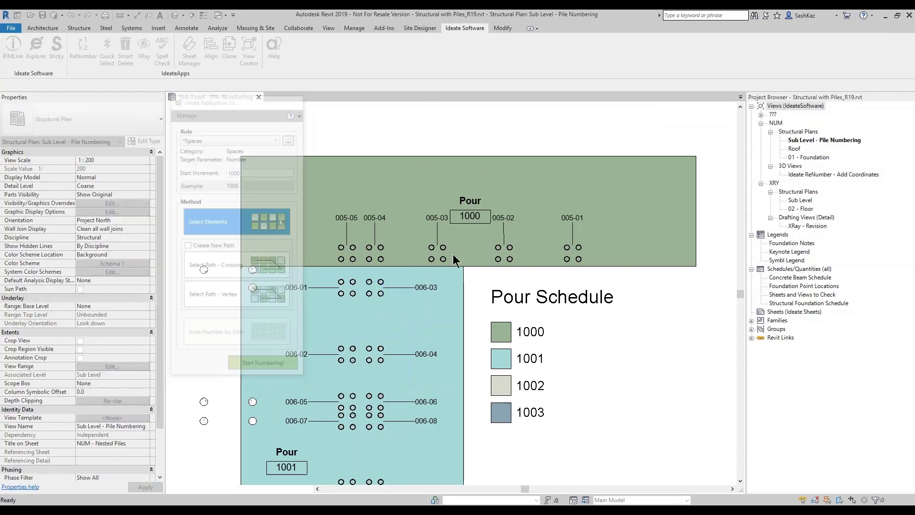
pyautogui.scroll(1, 586, 264)
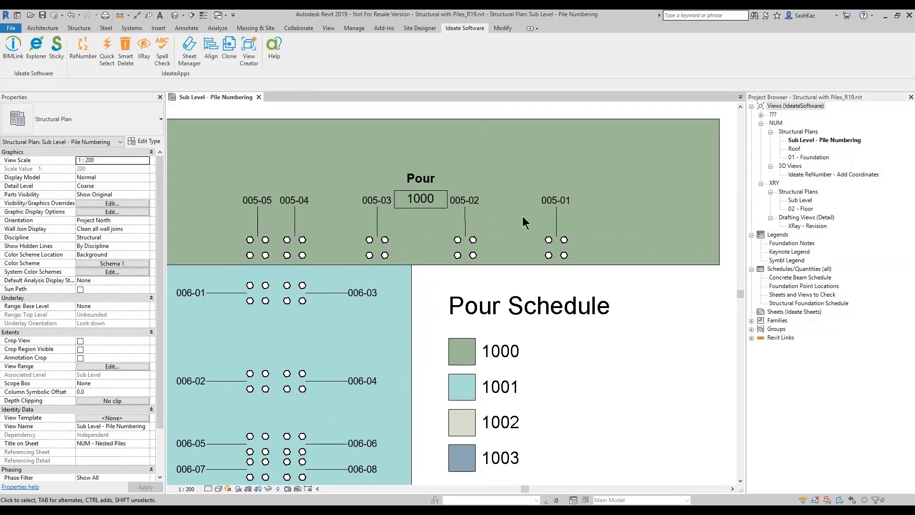
pyautogui.scroll(-1, 544, 239)
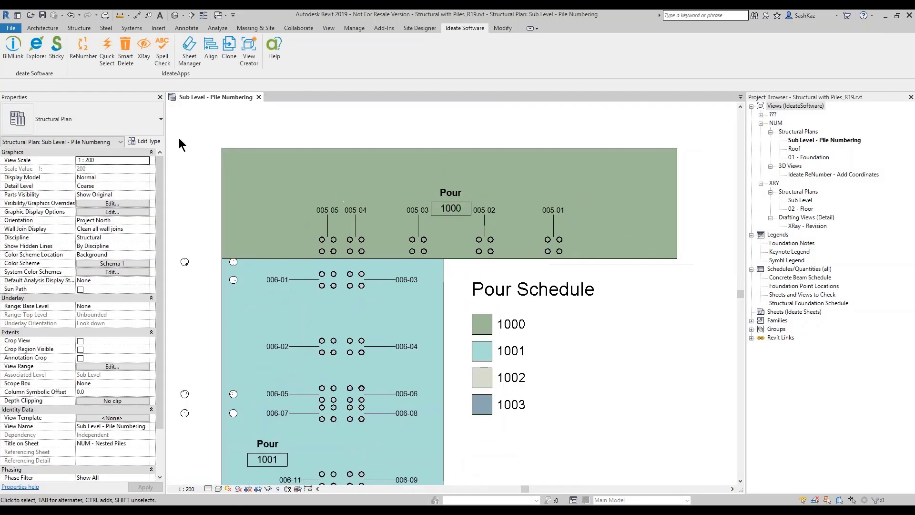
# Step: Run ReNumber's Structural Foundations - setParent rule using Auto-Number by View
pyautogui.click(86, 68)
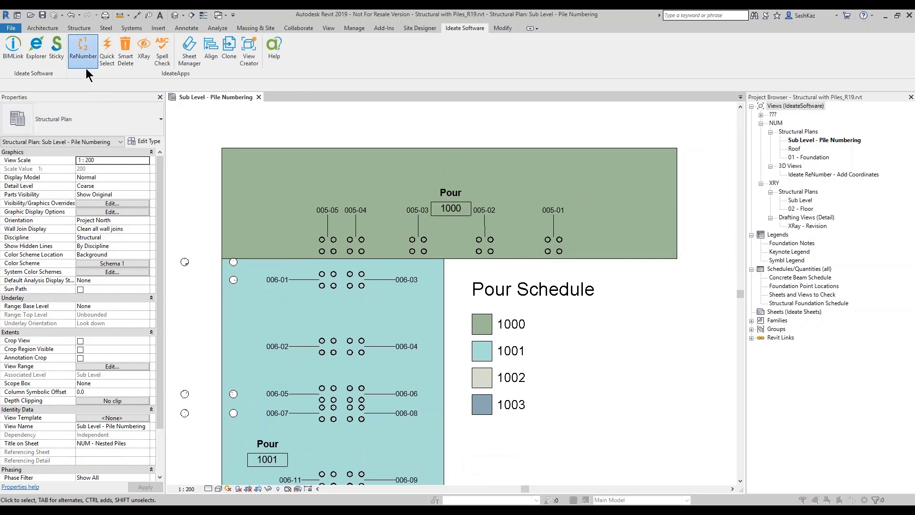
pyautogui.click(237, 138)
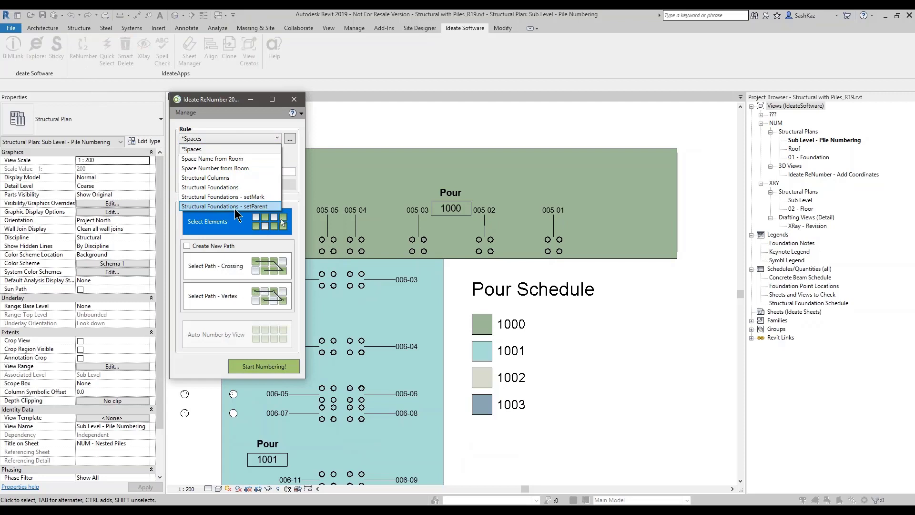
pyautogui.click(236, 205)
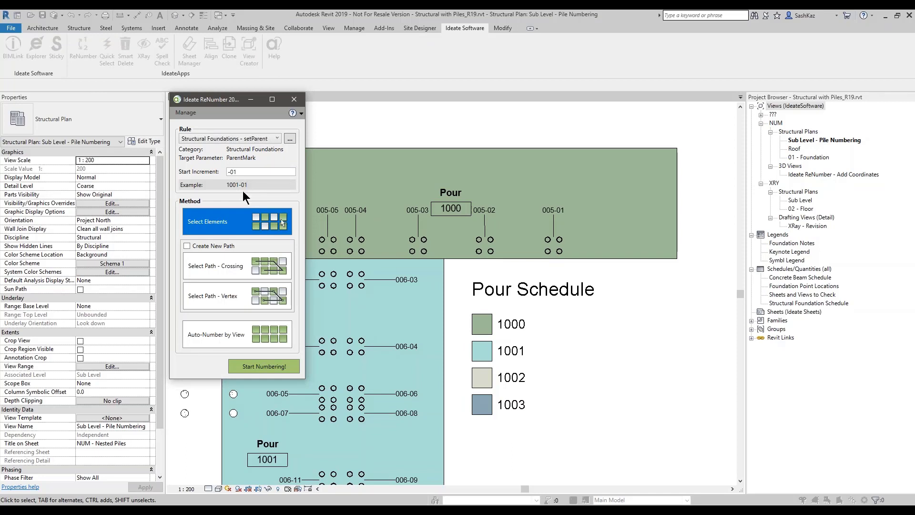
pyautogui.click(233, 330)
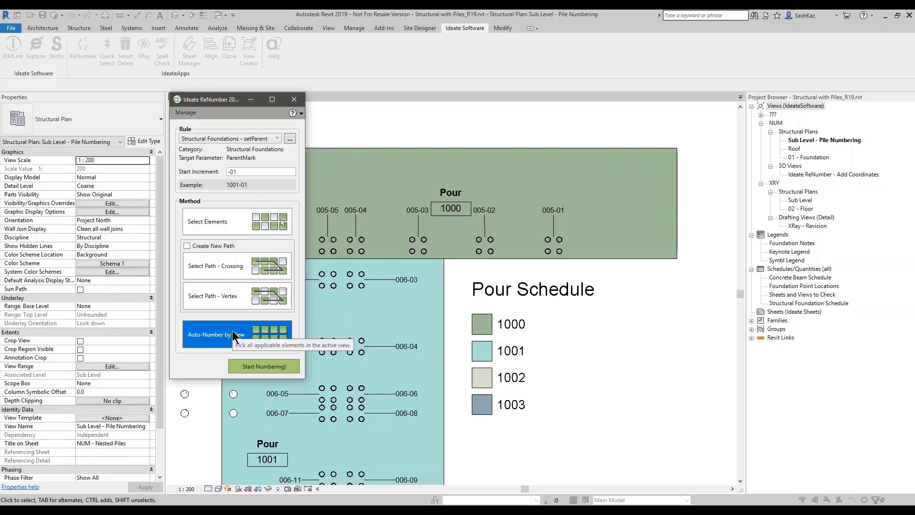
pyautogui.click(255, 368)
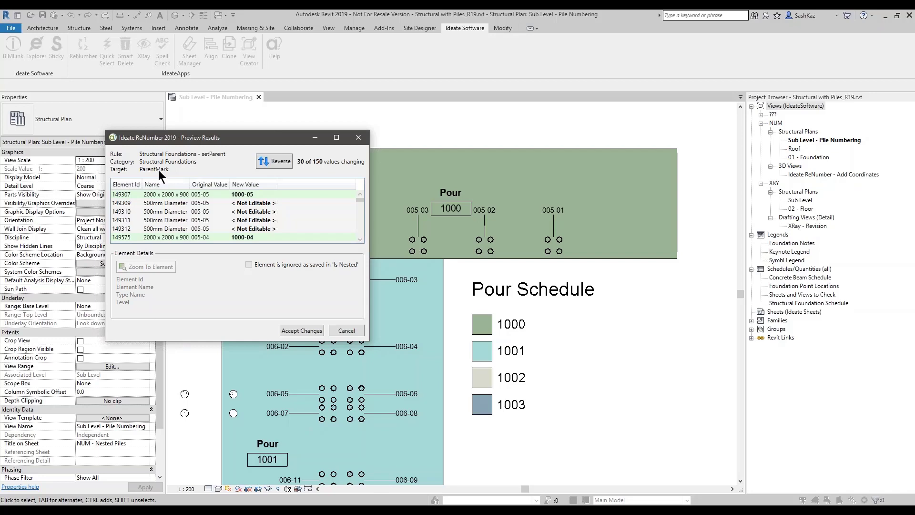
# Step: Inspect nested piles 149309–149312 in the preview, confirming they are ignored as nested
pyautogui.click(253, 202)
pyautogui.click(248, 211)
pyautogui.click(247, 220)
pyautogui.click(247, 227)
pyautogui.click(244, 203)
pyautogui.click(243, 214)
pyautogui.click(245, 220)
pyautogui.click(245, 229)
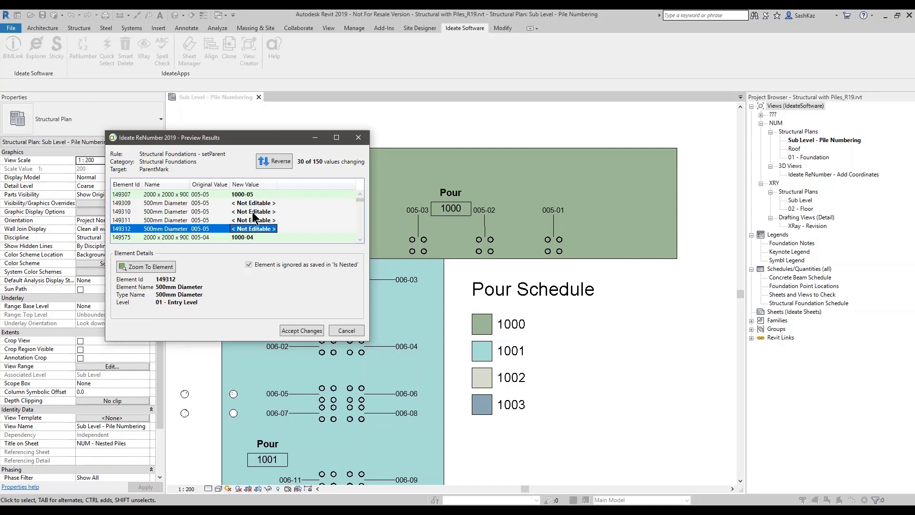
# Step: Accept the parent mark changes and check pile cap 005-01's new parent mark
pyautogui.click(306, 332)
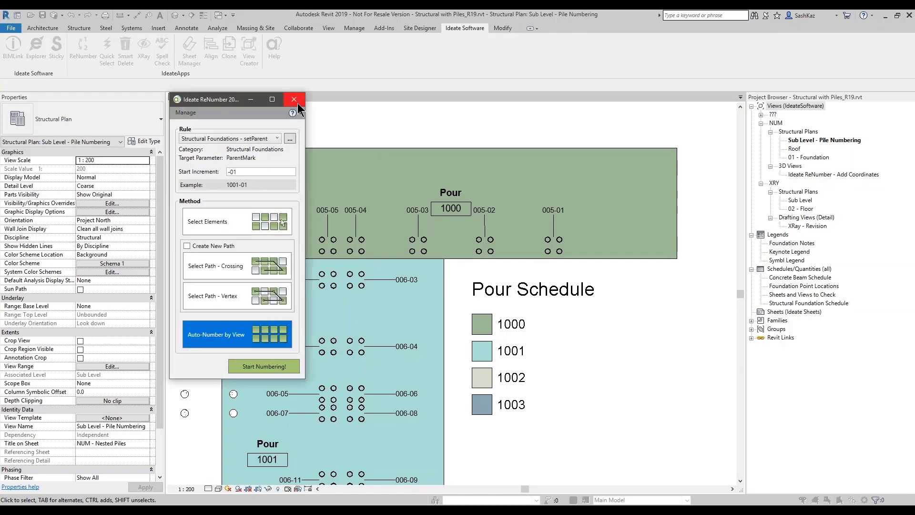
pyautogui.click(305, 95)
pyautogui.click(558, 247)
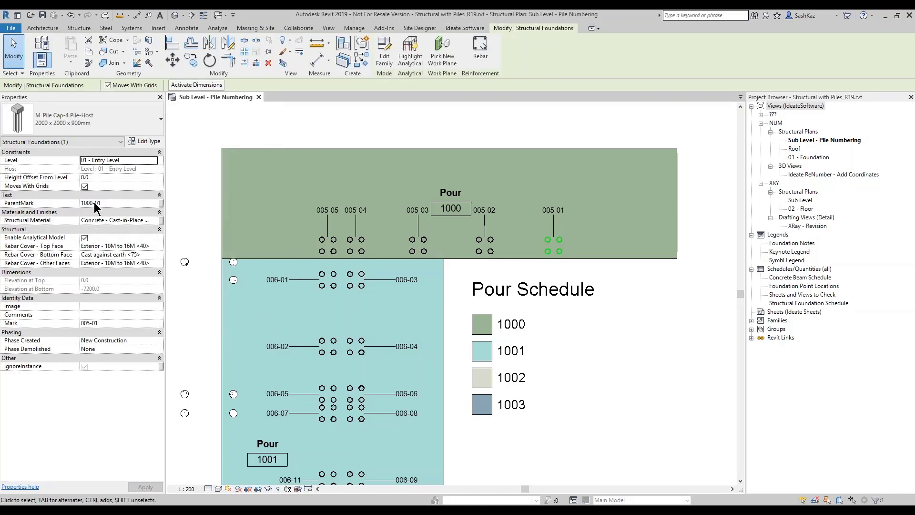
# Step: Check the parent marks of pile caps 005-02, 005-01 and nested pile 005-02.B
pyautogui.click(496, 247)
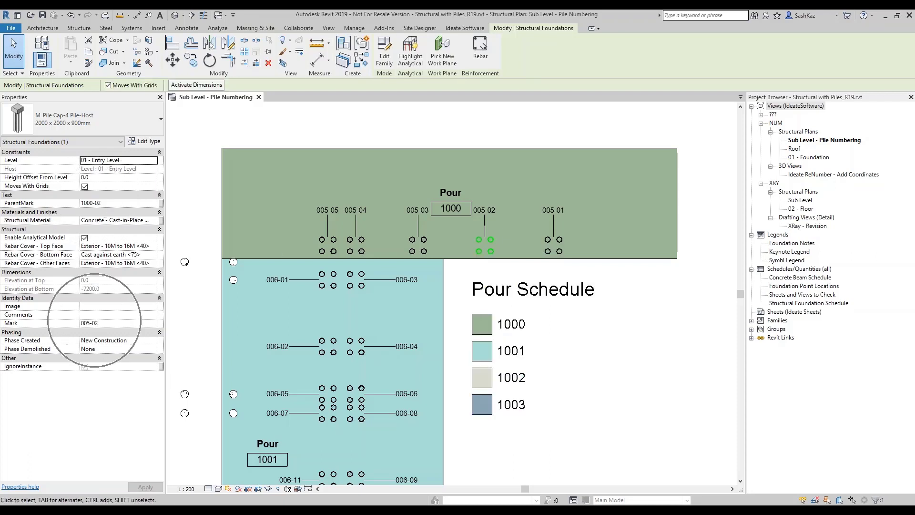
pyautogui.press('Escape')
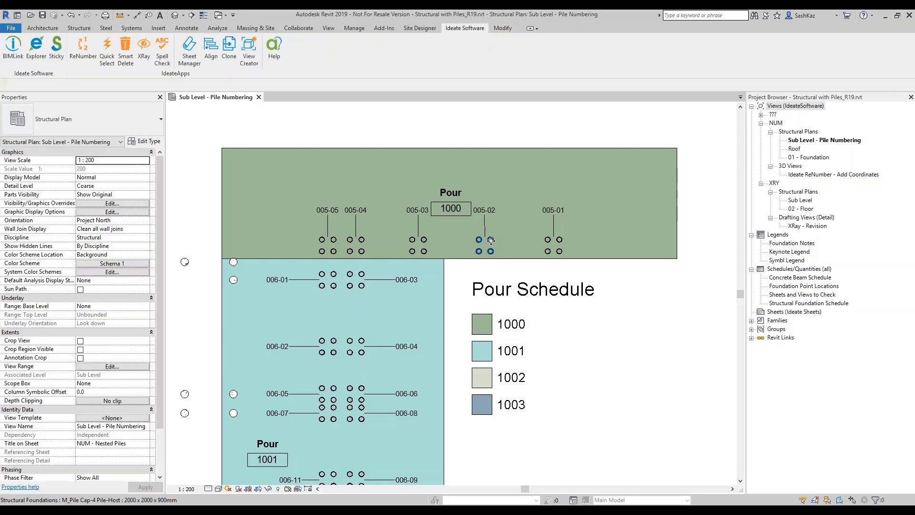
pyautogui.click(491, 240)
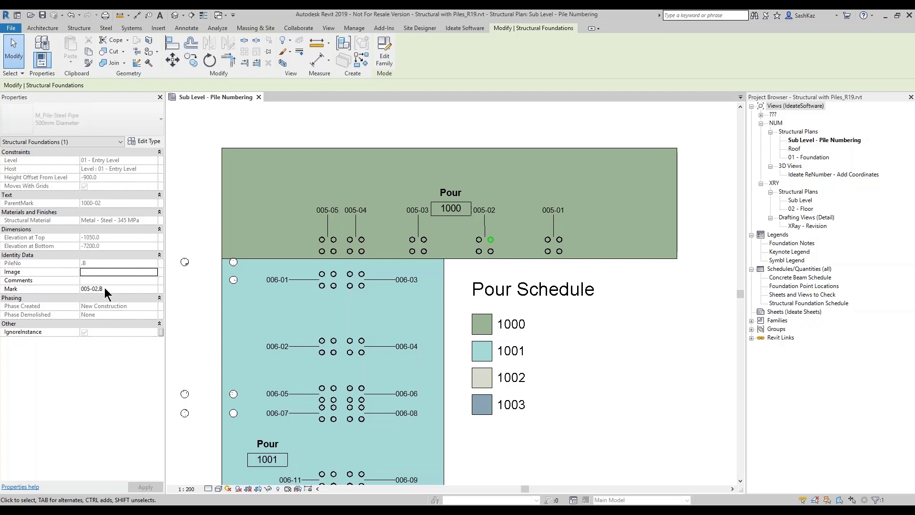
pyautogui.click(613, 323)
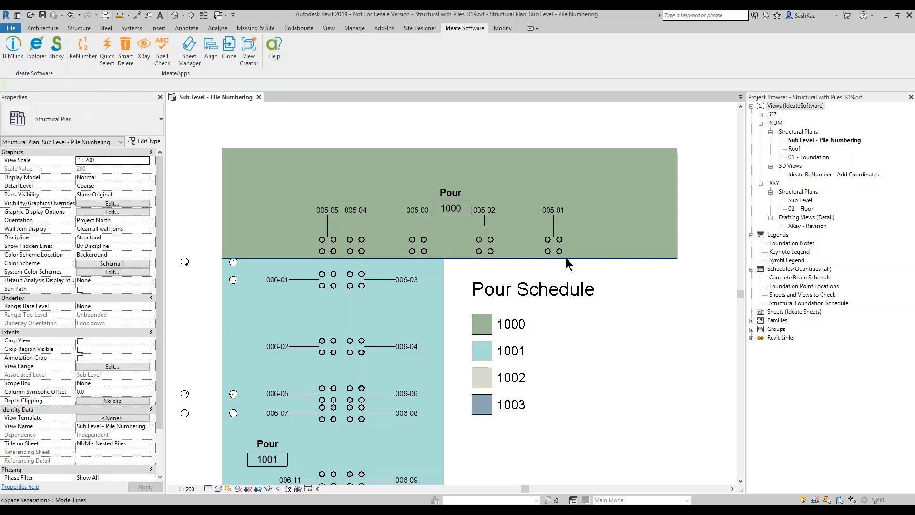
pyautogui.click(561, 252)
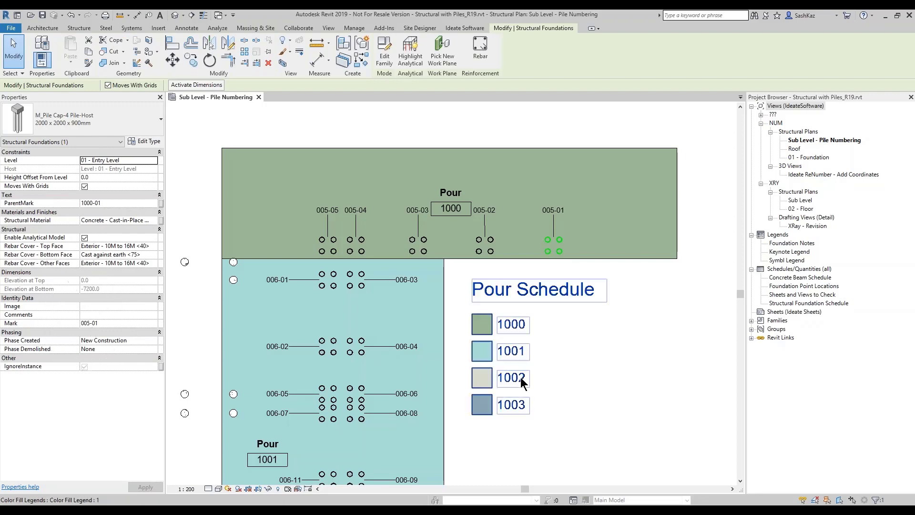
pyautogui.click(596, 391)
# Step: Reopen ReNumber and choose the Structural Foundations - setMark rule
pyautogui.click(83, 51)
pyautogui.click(227, 139)
pyautogui.click(238, 194)
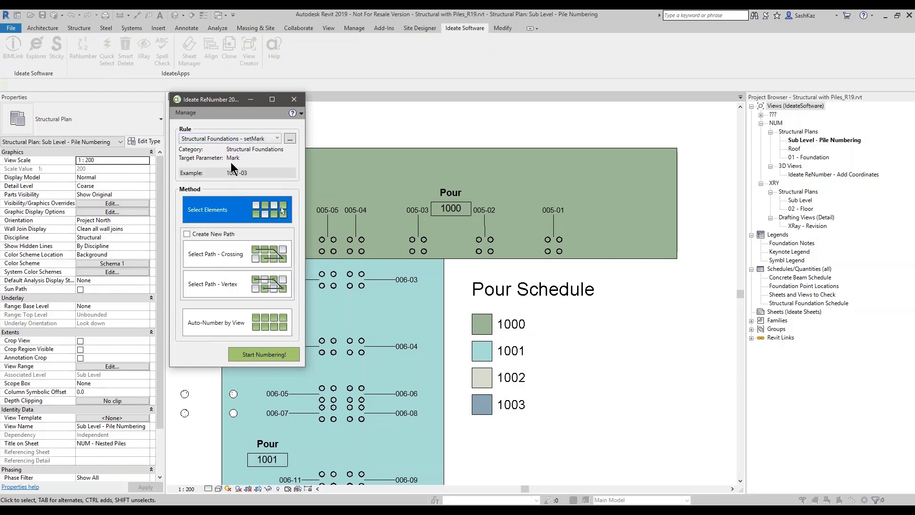
# Step: Auto-number all foundations by view with setMark and accept the pour-based marks
pyautogui.click(230, 324)
pyautogui.click(245, 354)
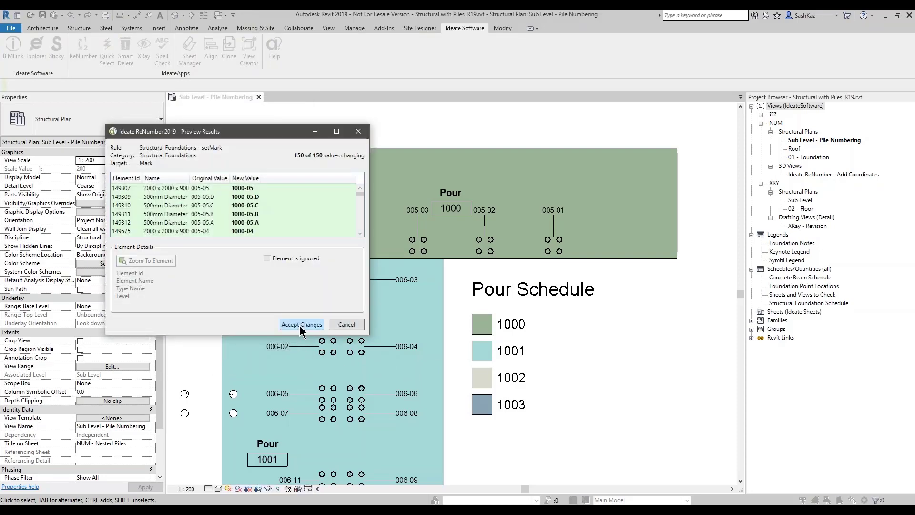
pyautogui.click(301, 324)
pyautogui.click(293, 99)
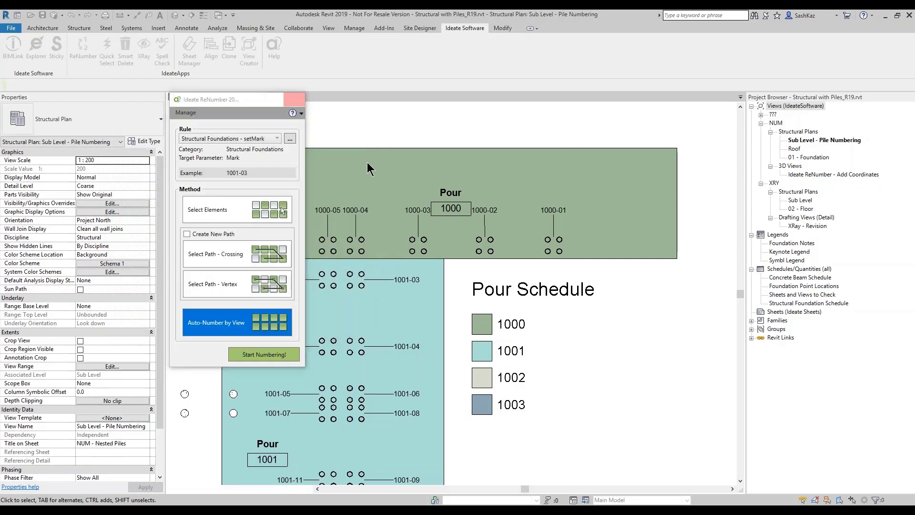
# Step: Verify pile cap 1000-01 and nested pile 1000-01.B carry their new marks
pyautogui.click(545, 243)
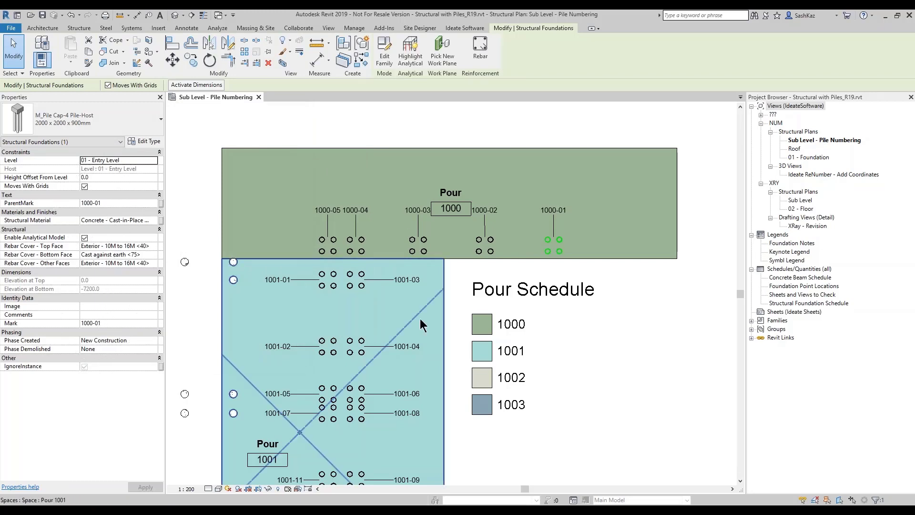
pyautogui.press('Escape')
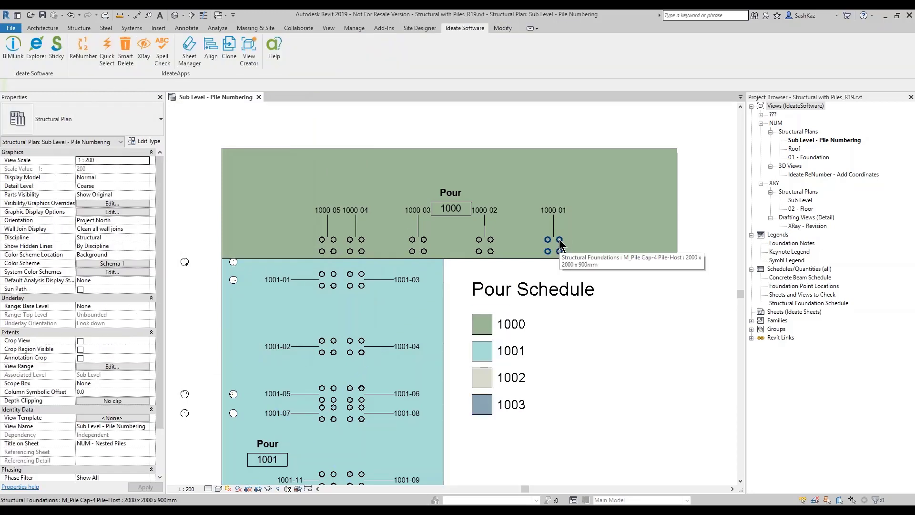
pyautogui.click(560, 240)
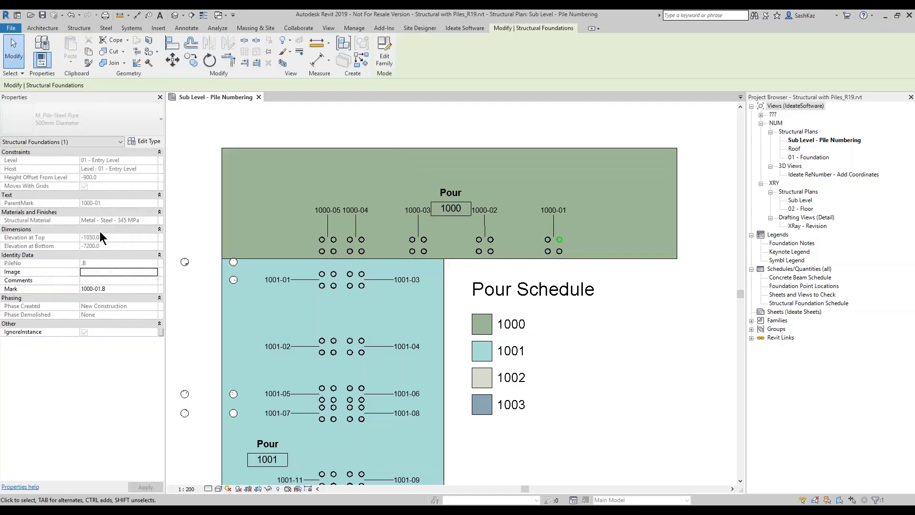
pyautogui.click(86, 267)
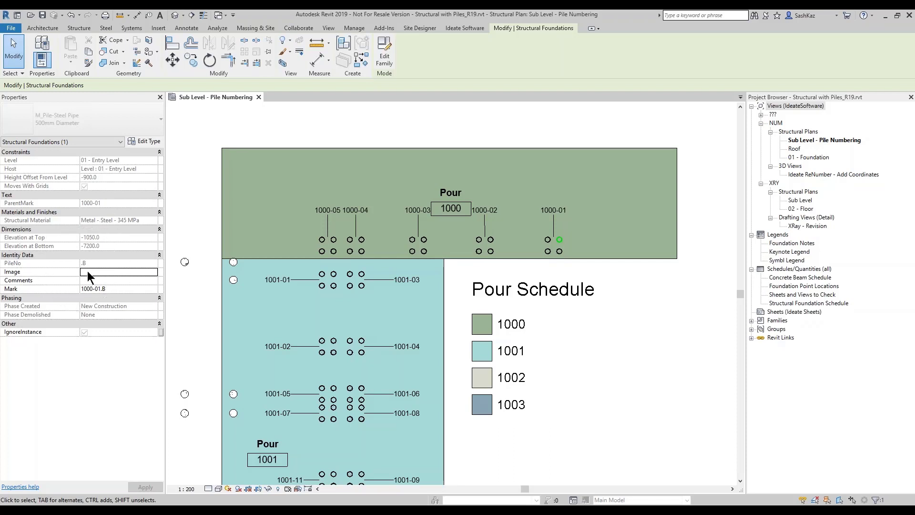